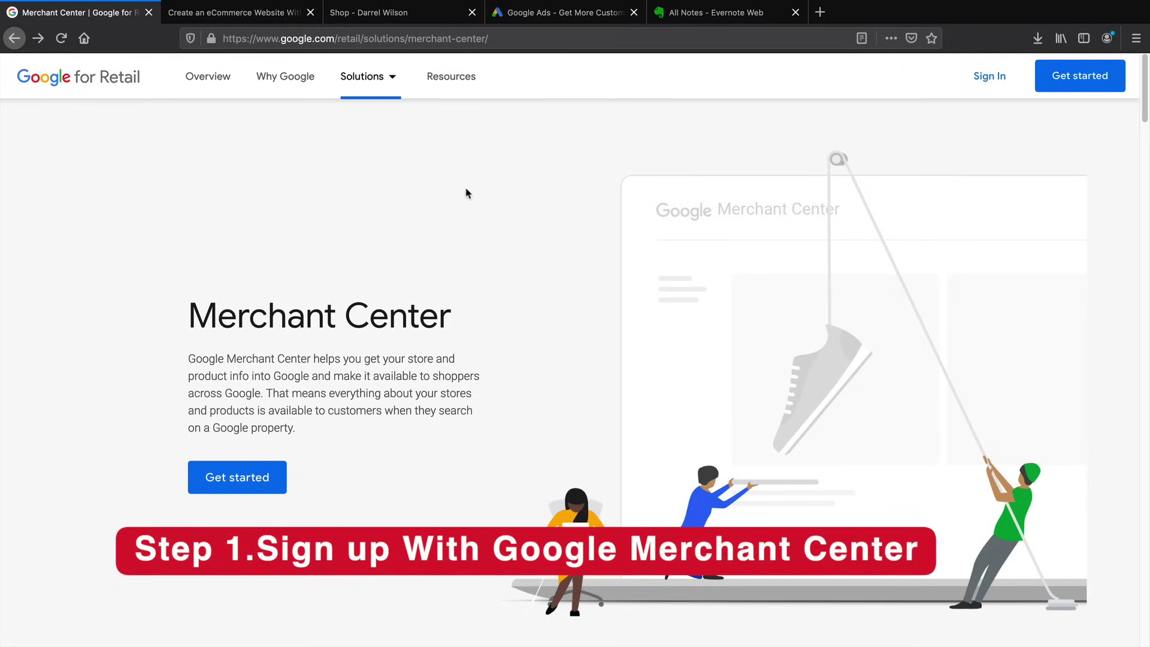
# - Look over the Flatsome demo store's home page down to the featured products
pyautogui.click(288, 14)
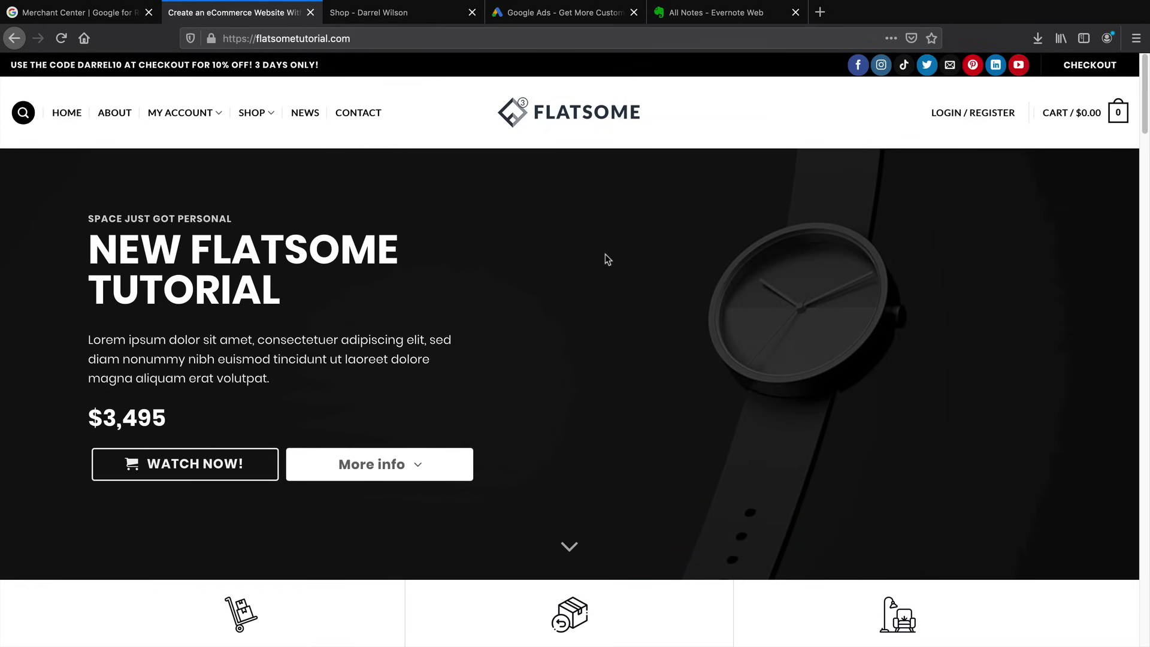
pyautogui.scroll(-10, 606, 254)
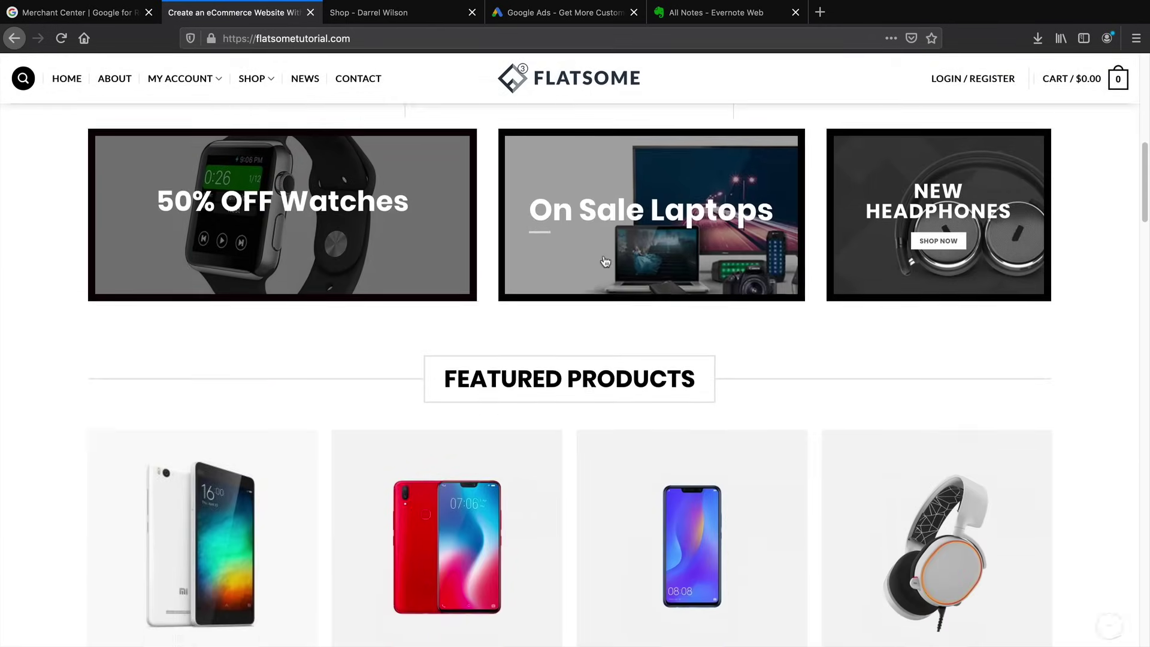
pyautogui.scroll(-3, 604, 263)
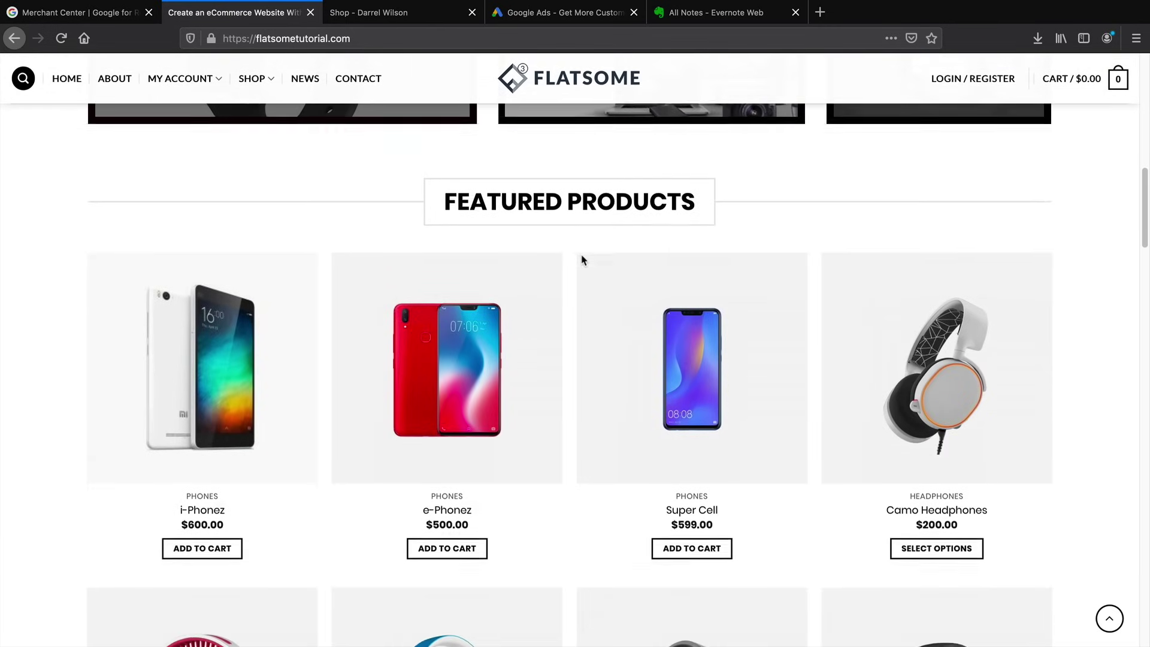
# - Examine the demo store's shop page, including its product listing and the quick view of the 2021 Watch
pyautogui.click(414, 23)
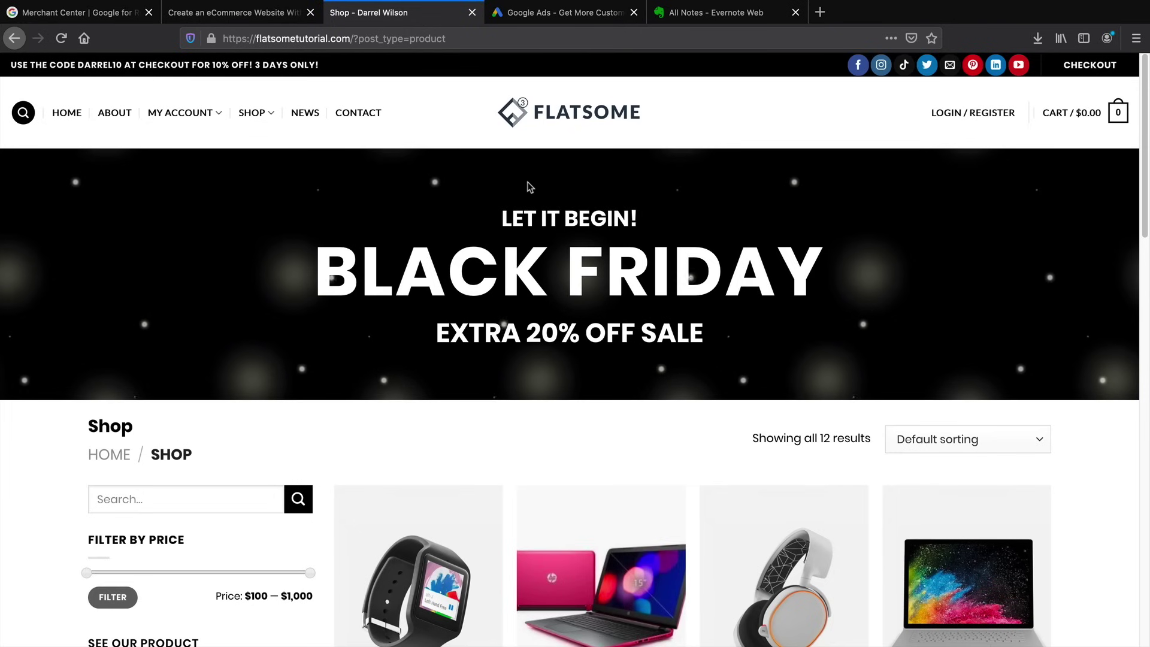
pyautogui.scroll(-1, 532, 195)
pyautogui.scroll(-3, 531, 195)
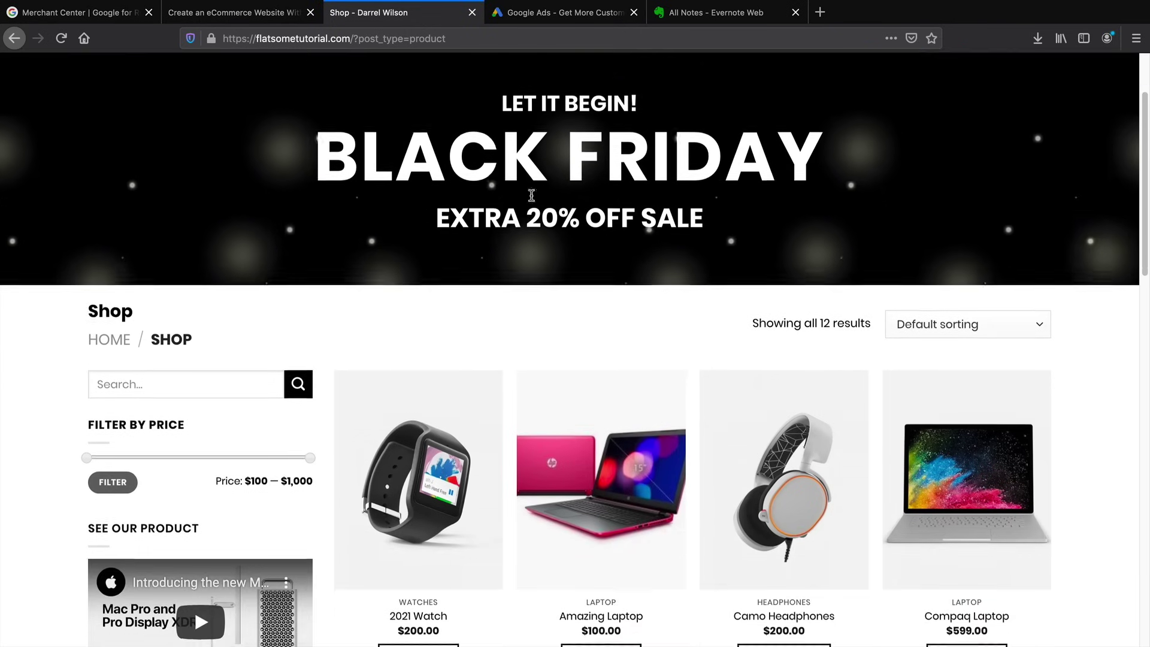
pyautogui.scroll(-3, 531, 200)
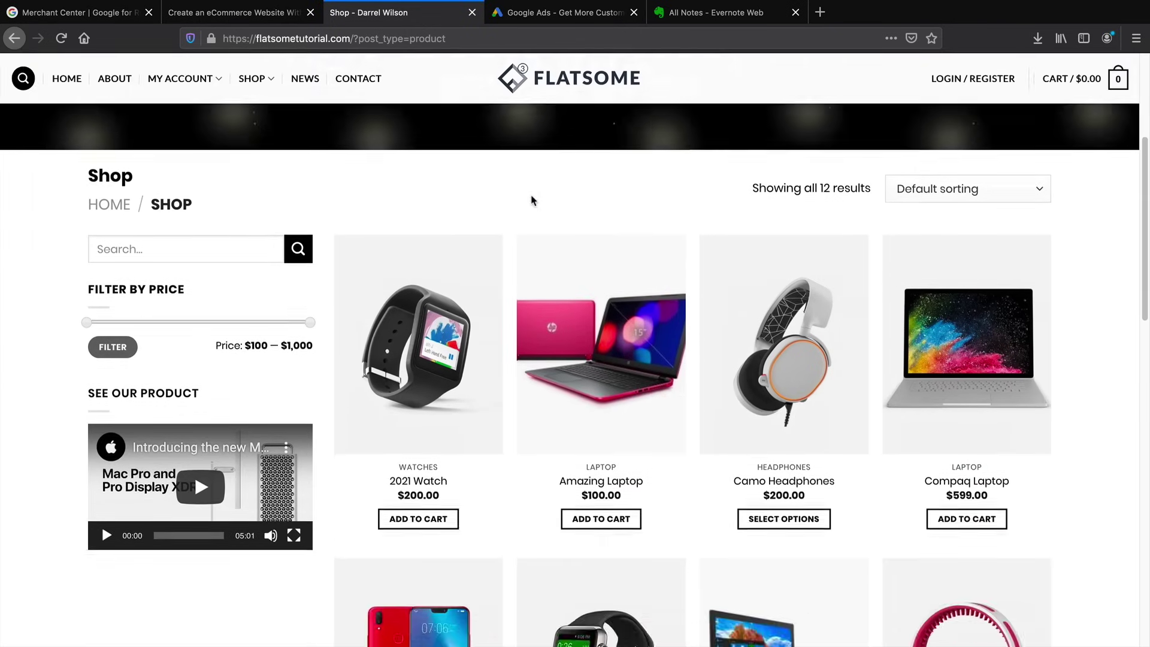
pyautogui.scroll(-2, 531, 202)
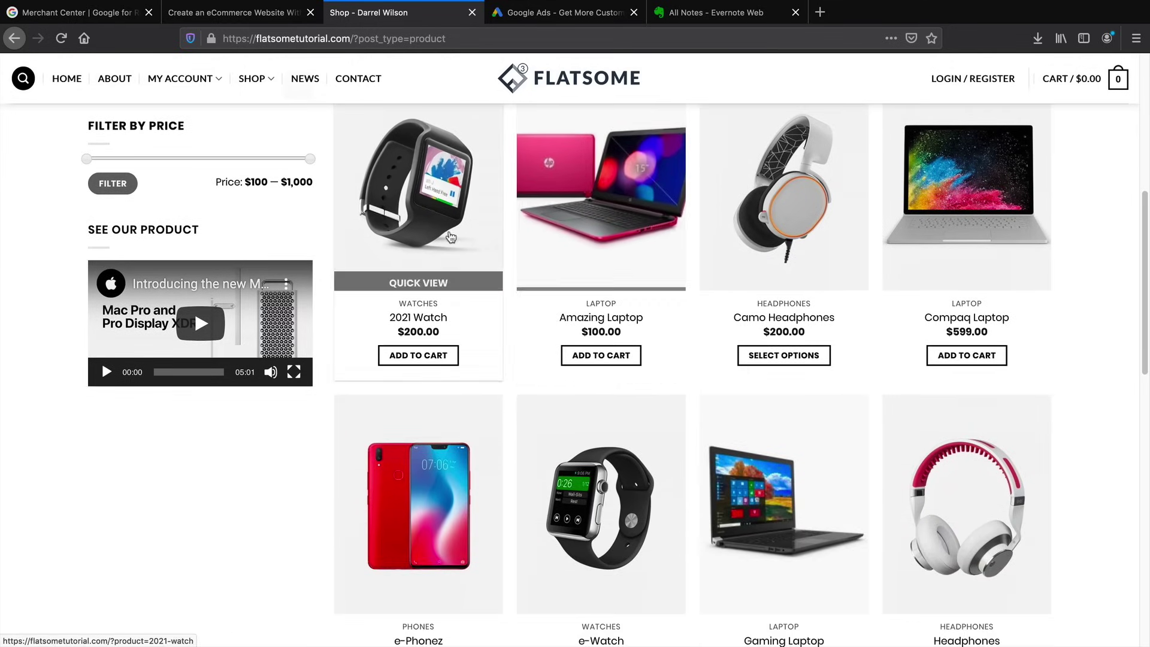
pyautogui.click(452, 278)
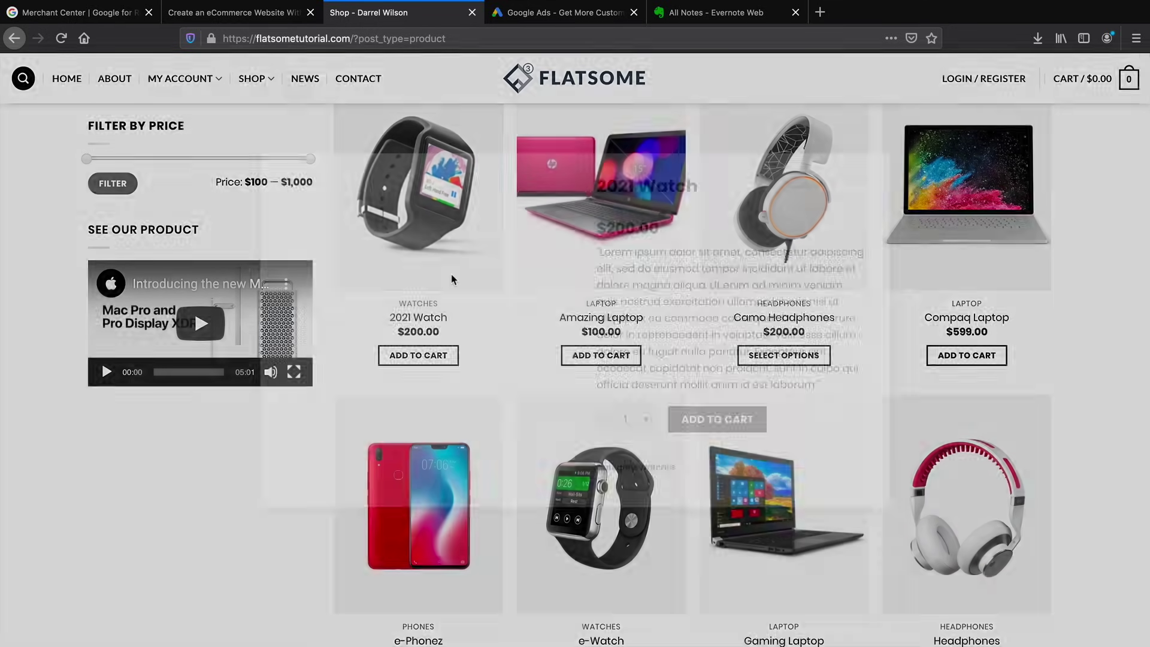
pyautogui.click(666, 128)
pyautogui.scroll(5, 651, 176)
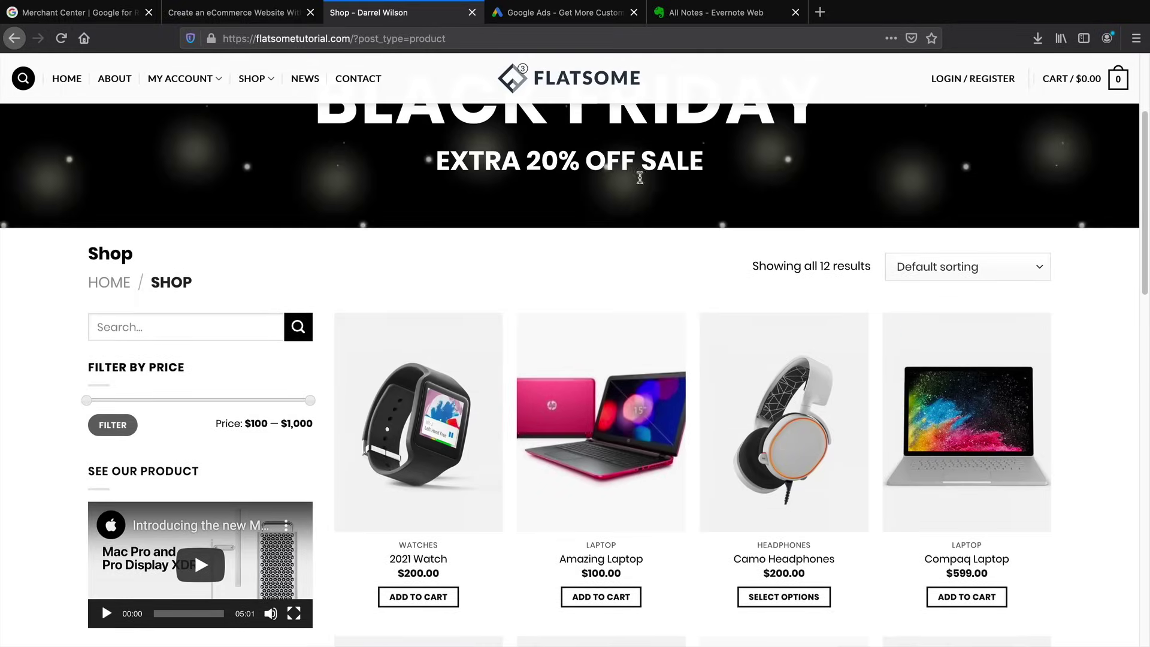
pyautogui.scroll(3, 650, 176)
# - Return to the Google for Retail page on Merchant Center and start the account signup
pyautogui.click(90, 12)
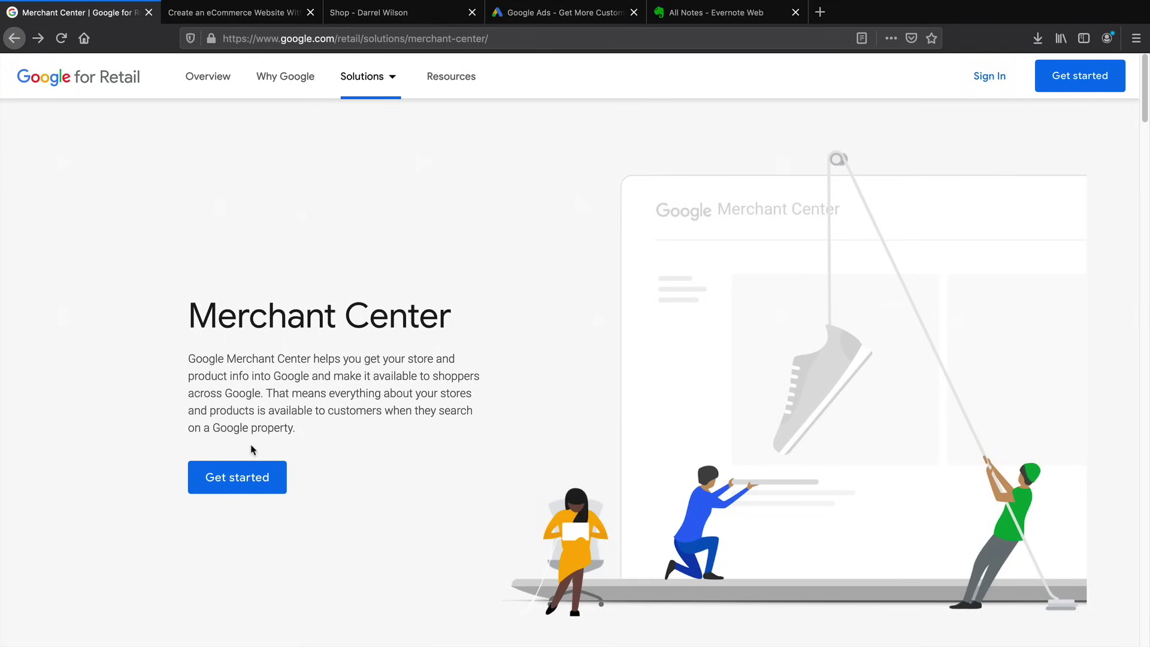
pyautogui.moveTo(190, 318); pyautogui.dragTo(439, 333)
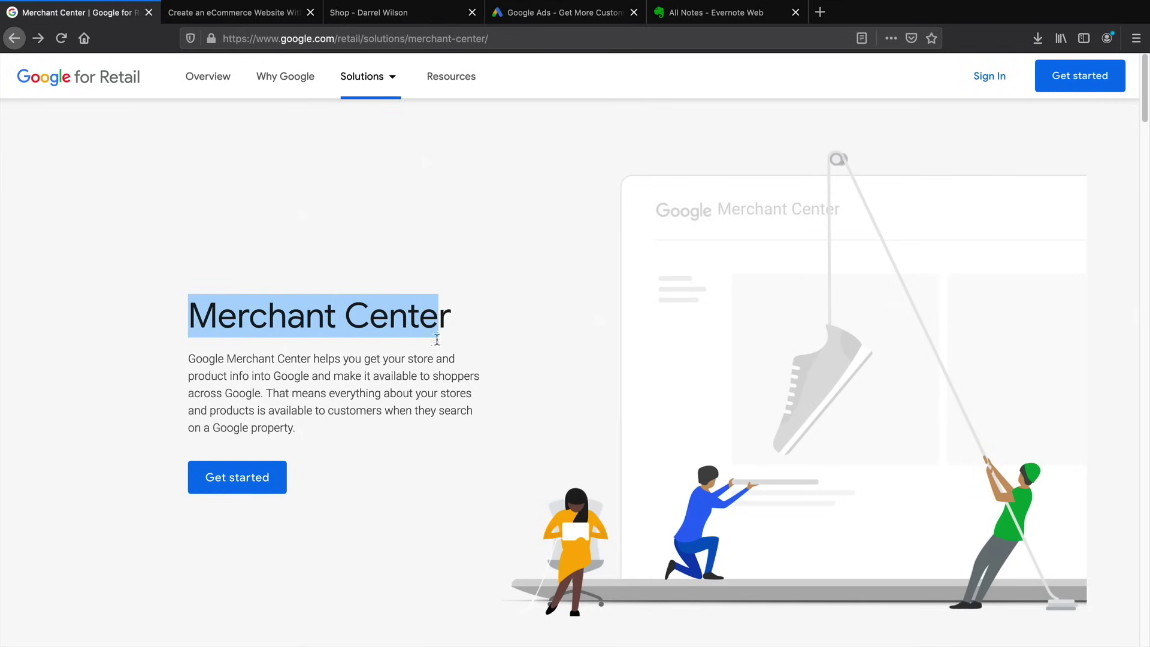
pyautogui.click(243, 487)
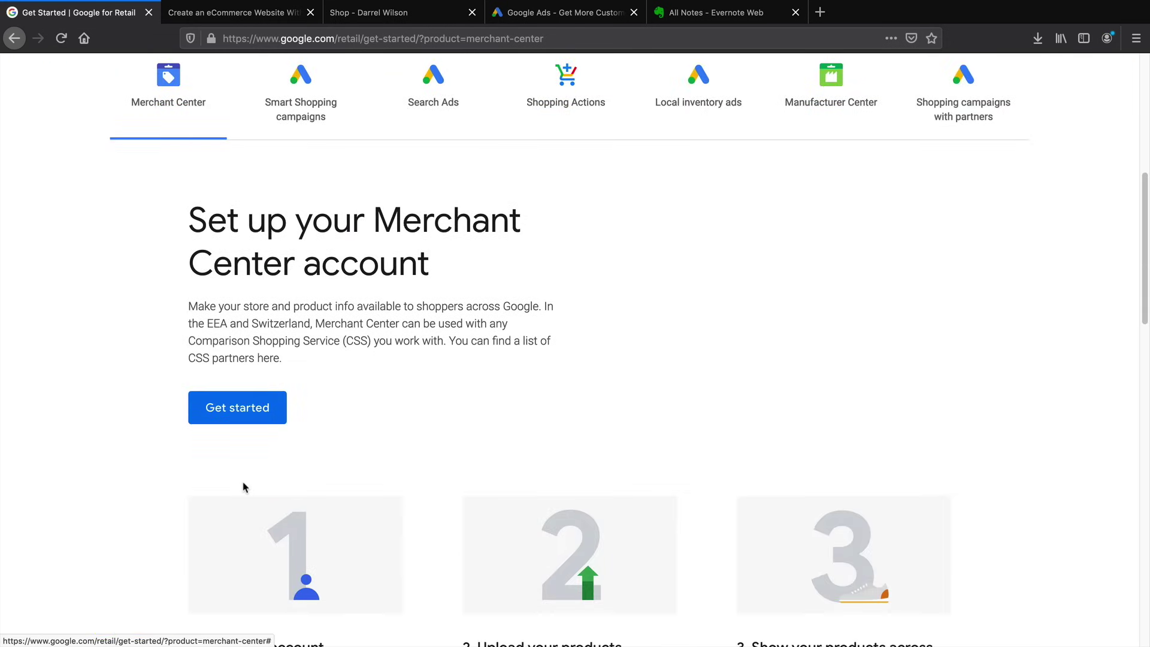
pyautogui.click(233, 417)
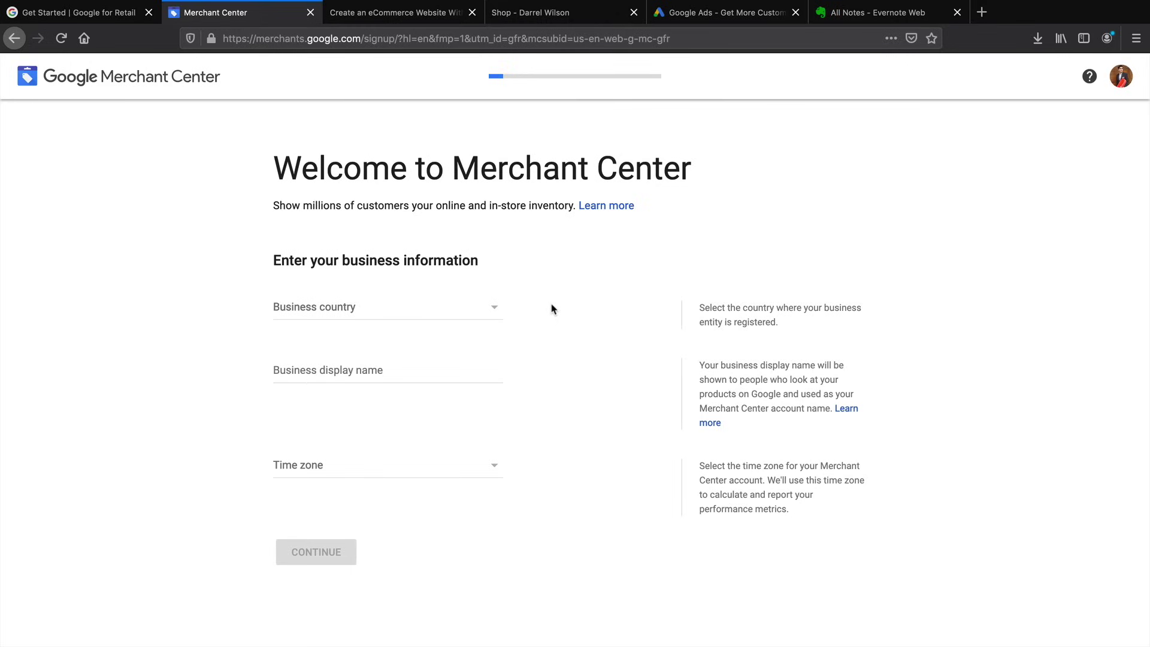
# - Submit the business information with United States as the country and "eCommerce Website" as the business display name
pyautogui.click(494, 312)
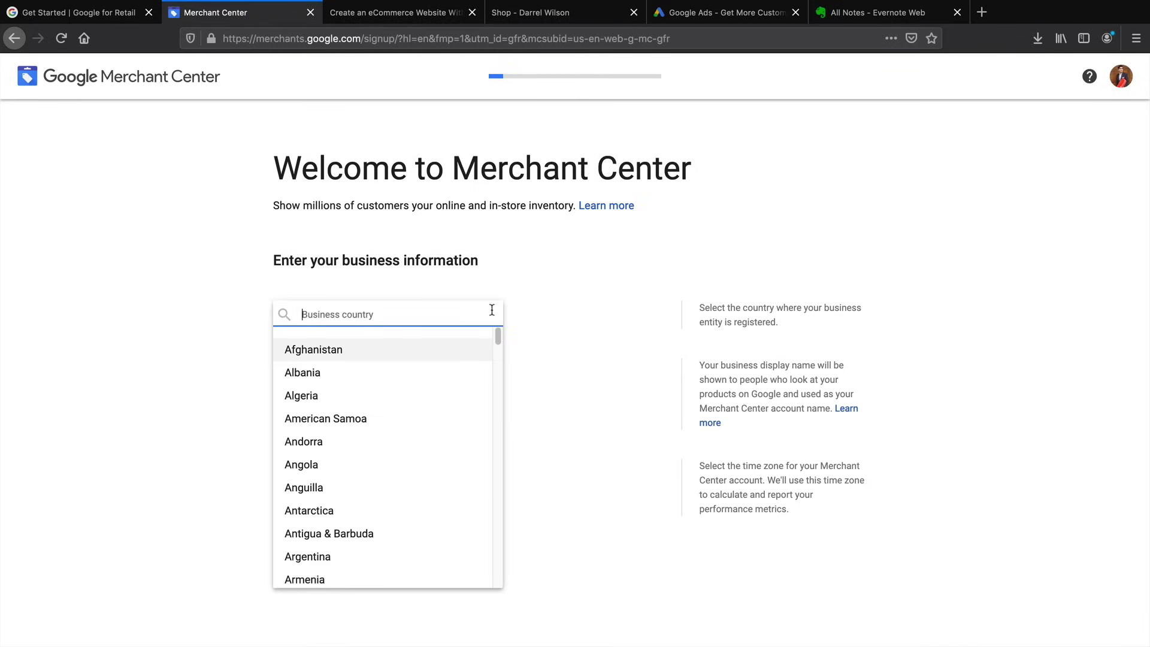
pyautogui.write('unite')
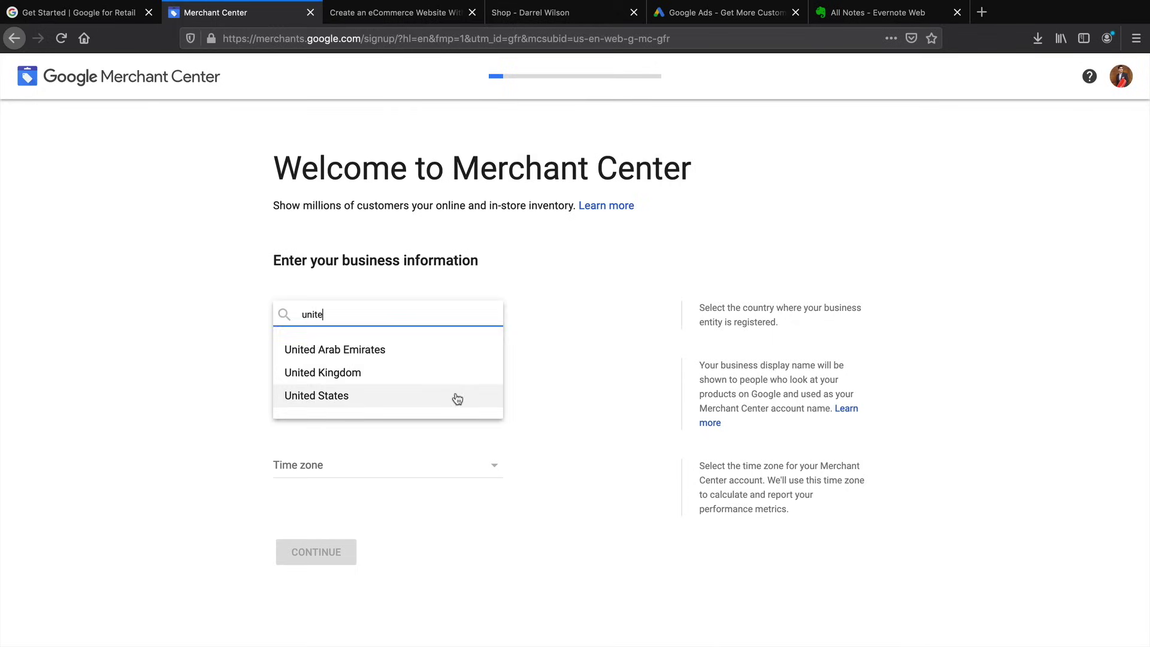
pyautogui.click(455, 397)
pyautogui.click(453, 371)
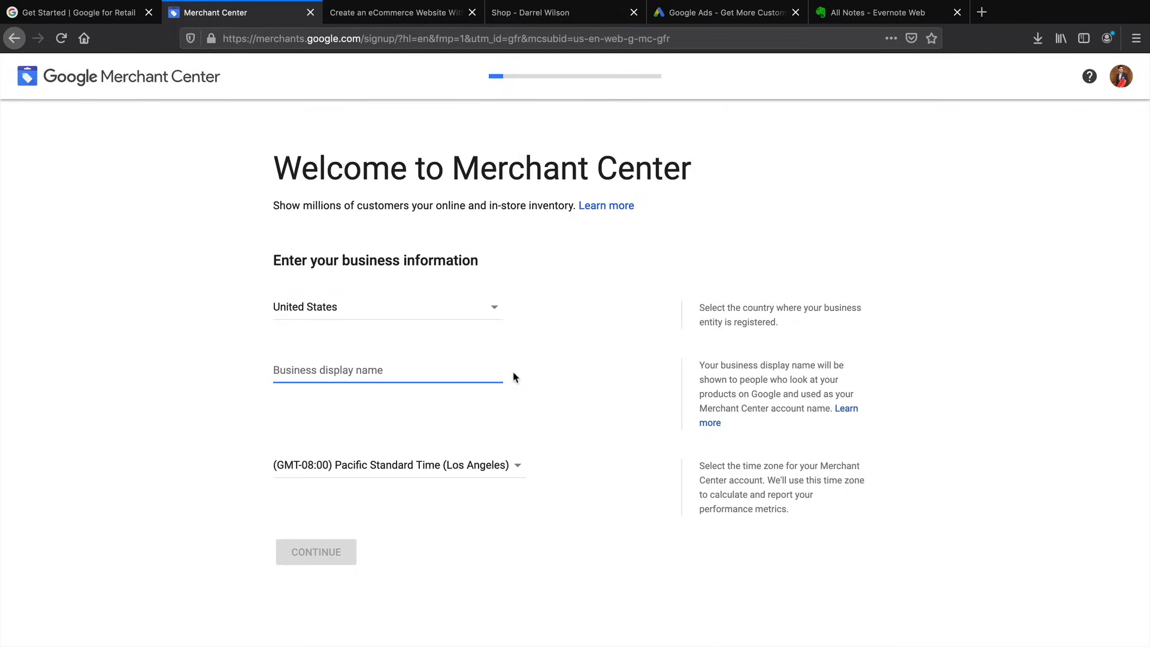
pyautogui.write('eCommerce Website')
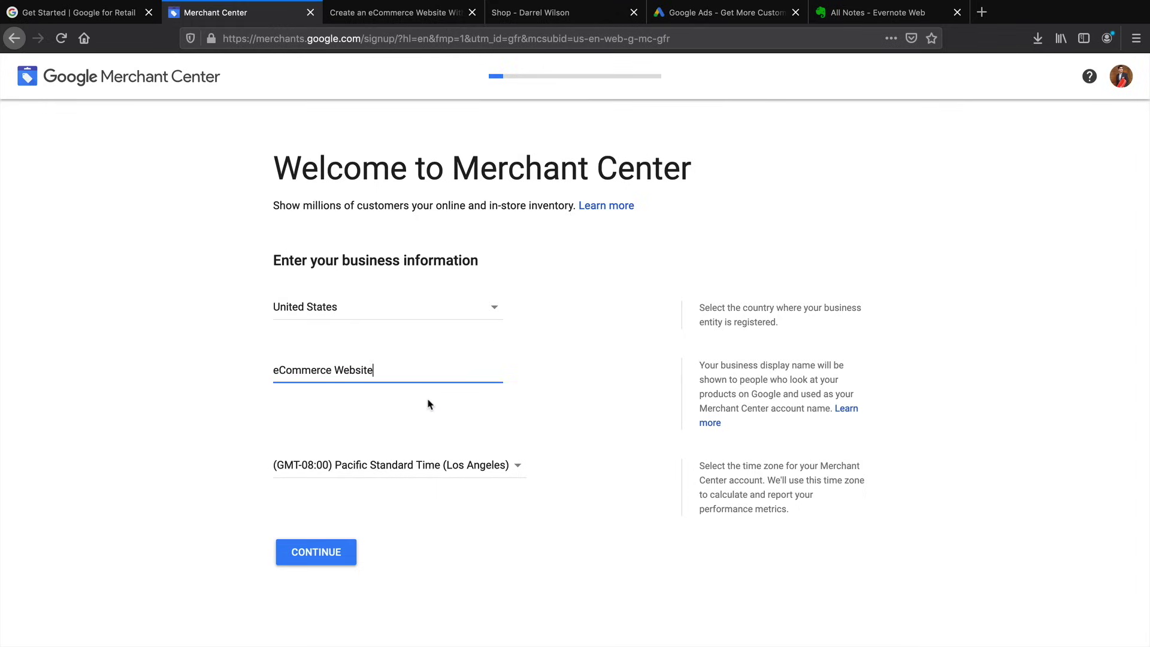
pyautogui.click(321, 552)
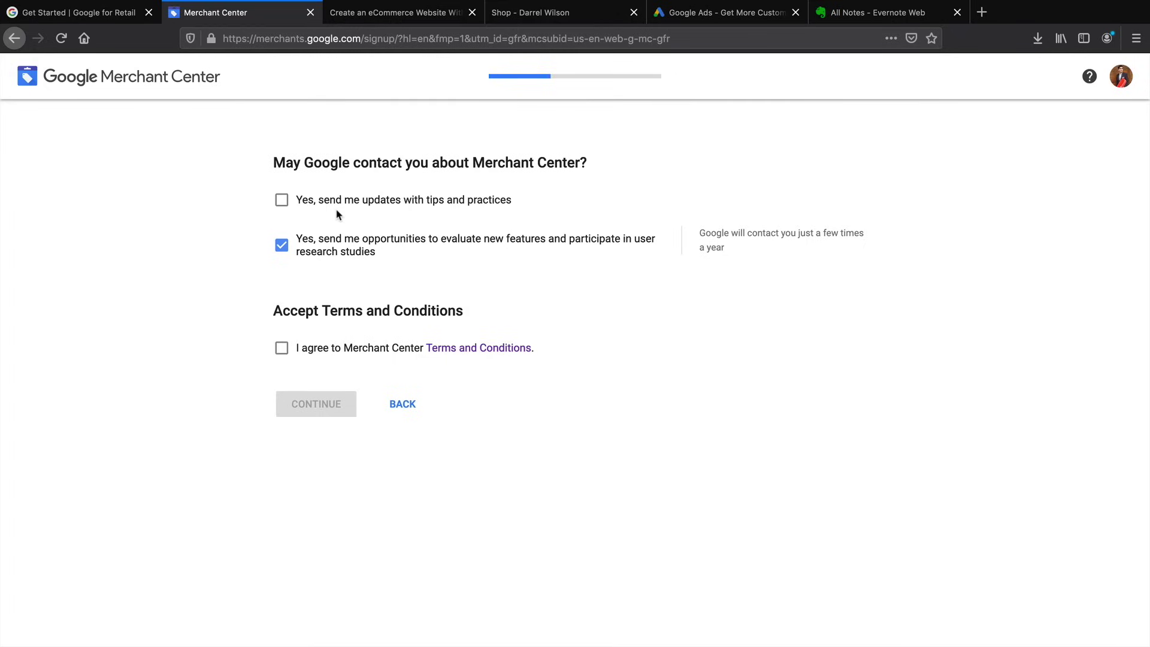
# - Agree to the Merchant Center terms and select the Surfaces across Google and Shopping ads programs
pyautogui.click(283, 352)
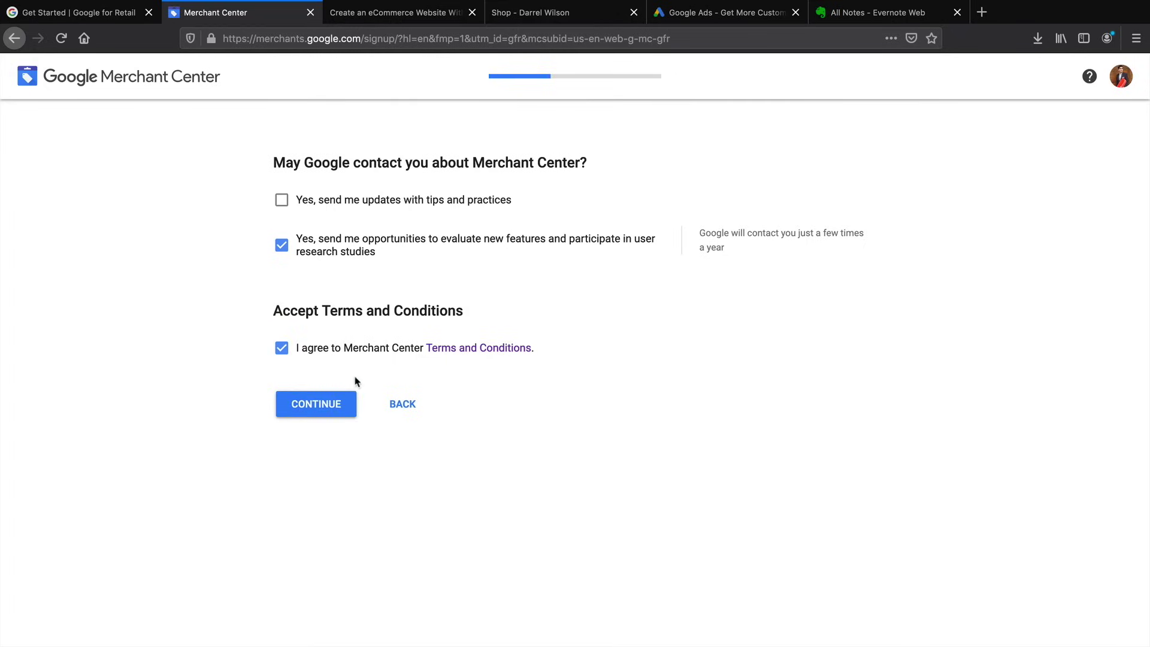
pyautogui.click(324, 404)
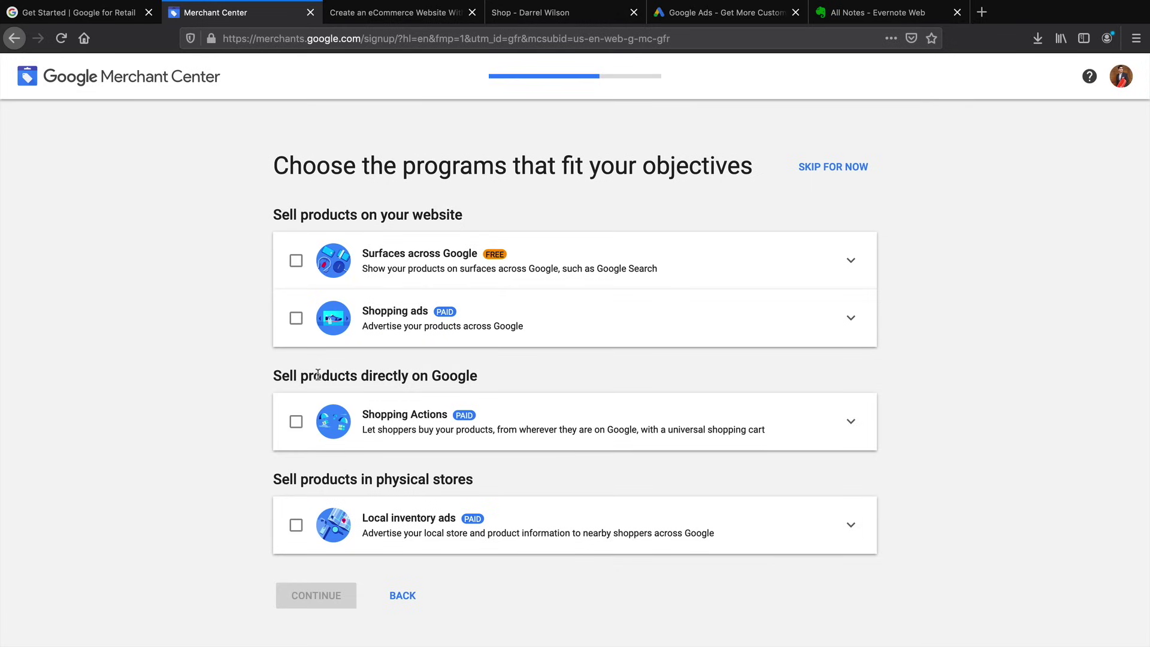
pyautogui.click(296, 260)
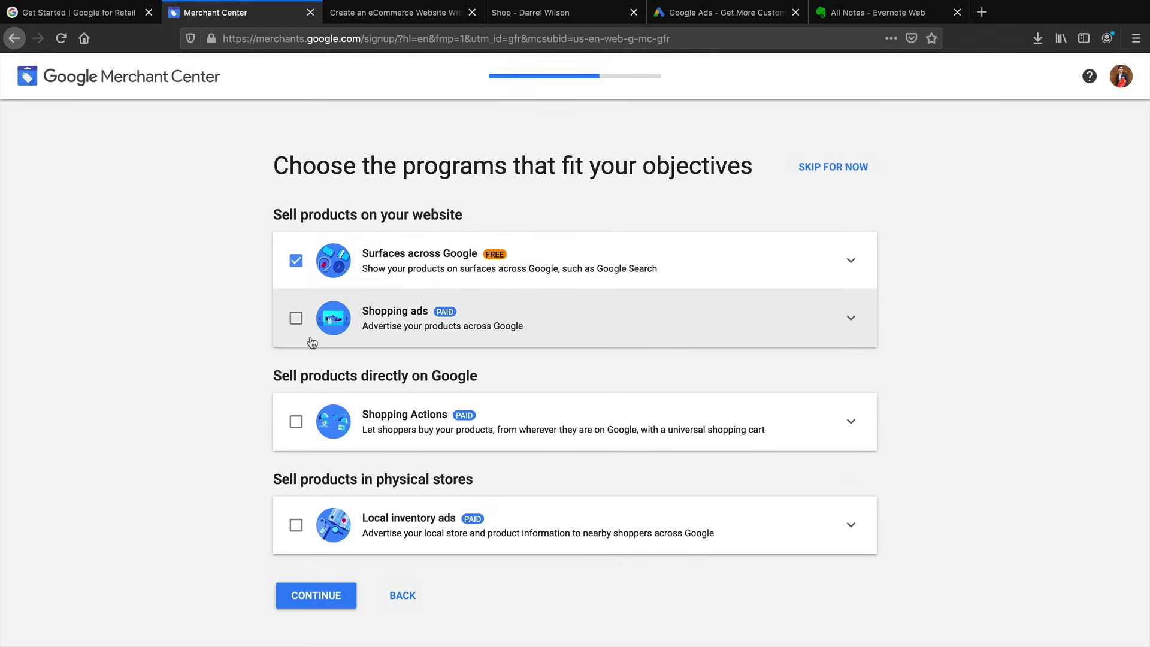
pyautogui.click(295, 321)
pyautogui.click(308, 599)
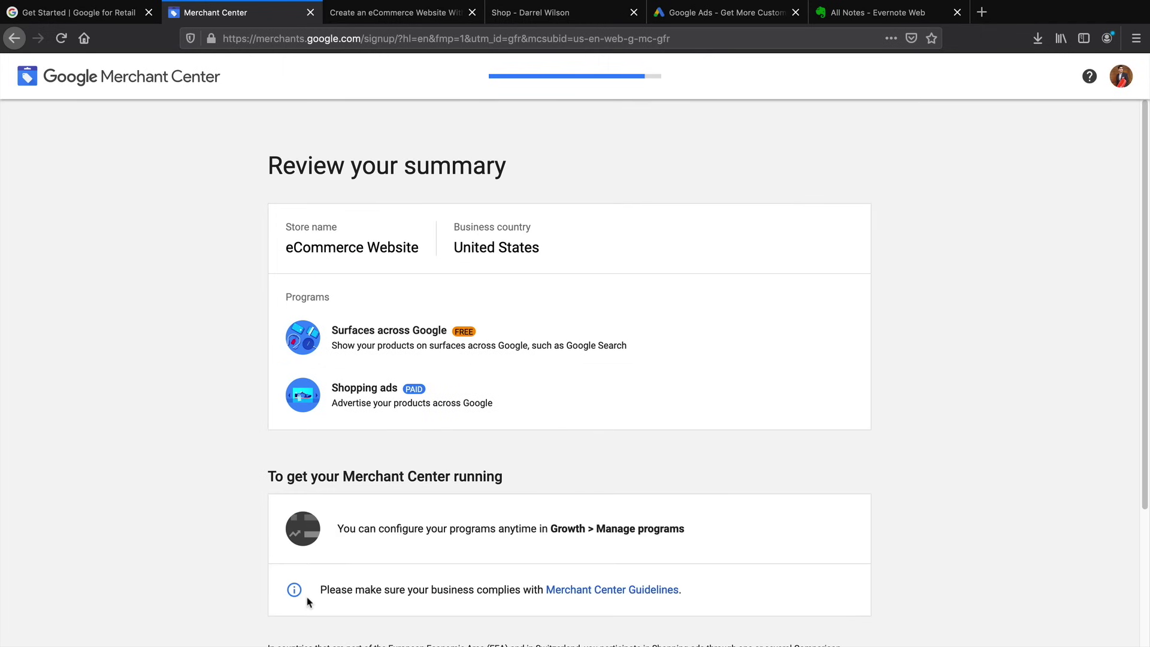
# - Review the signup summary and create the Merchant Center account
pyautogui.scroll(-3, 272, 513)
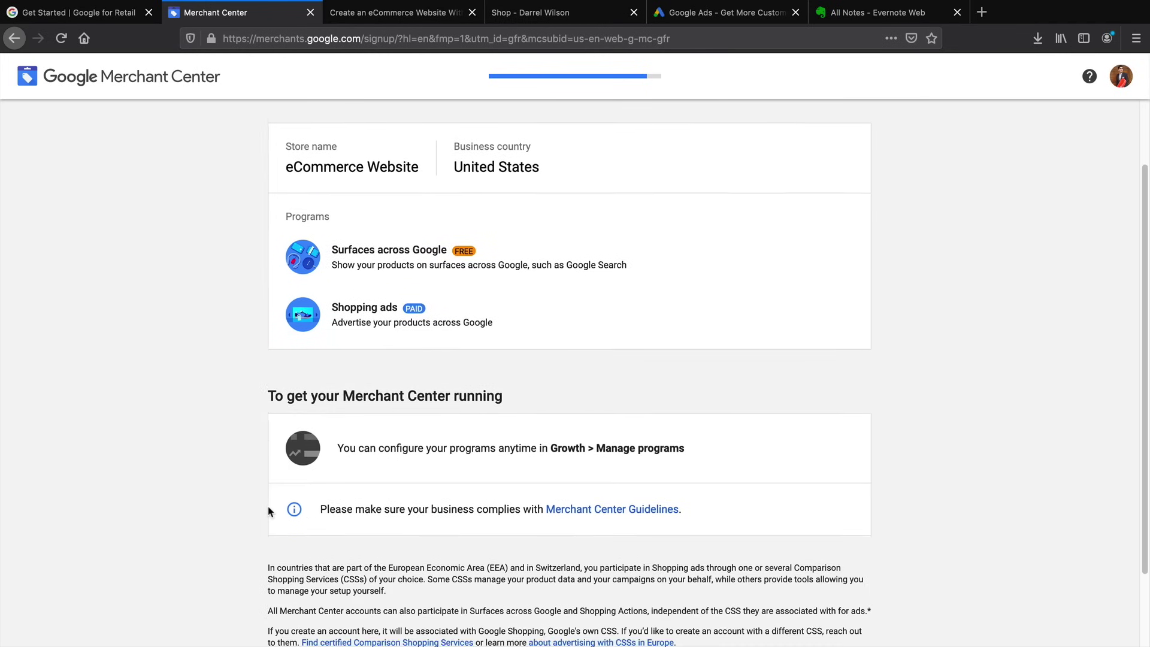
pyautogui.scroll(-2, 269, 511)
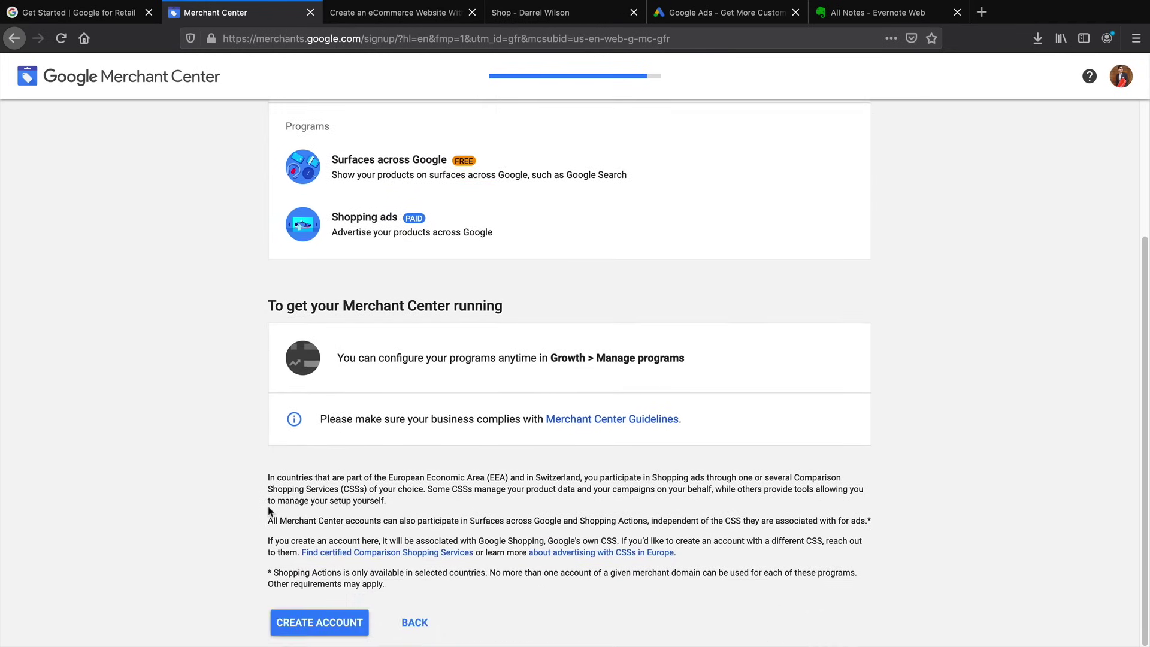
pyautogui.click(318, 623)
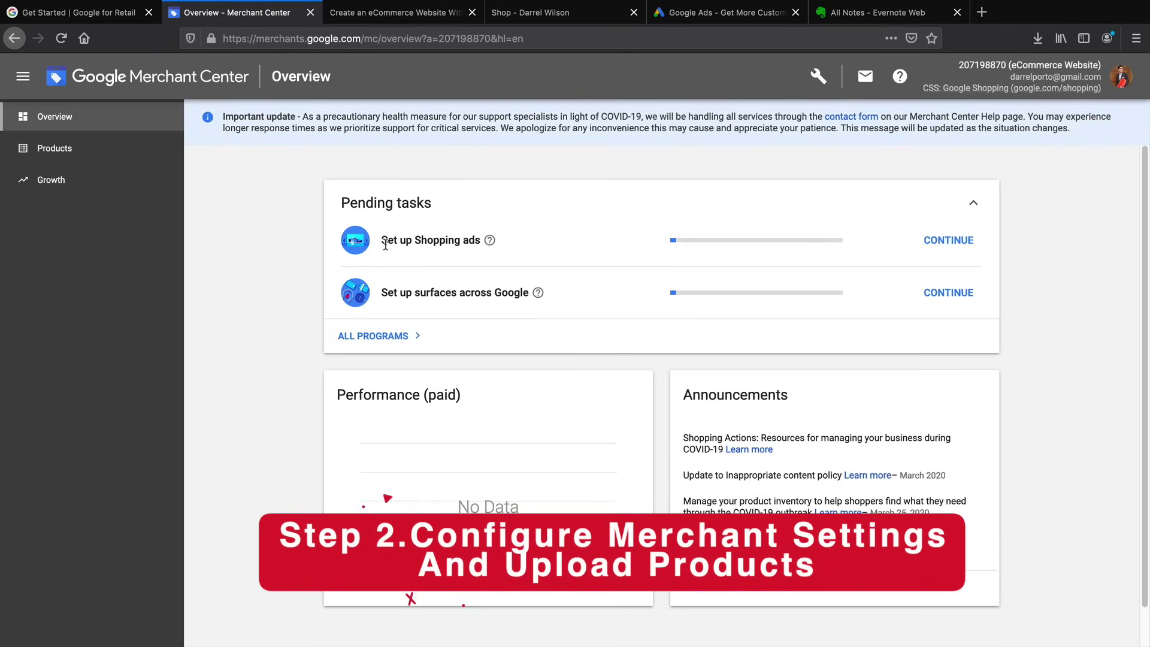
# - Examine the pending Shopping ads and surfaces across Google tasks and read the help note for each
pyautogui.moveTo(386, 244); pyautogui.dragTo(476, 241)
pyautogui.moveTo(385, 292); pyautogui.dragTo(517, 292)
pyautogui.click(516, 292)
pyautogui.moveTo(390, 296); pyautogui.dragTo(529, 294)
pyautogui.moveTo(387, 241); pyautogui.dragTo(479, 241)
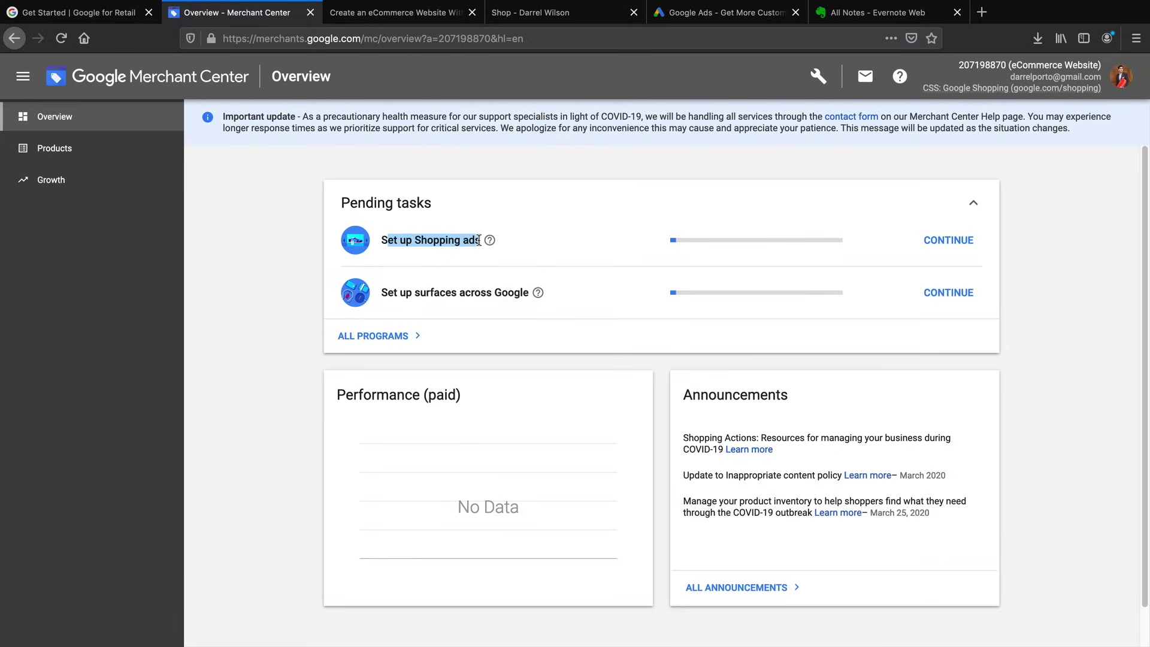
pyautogui.click(475, 294)
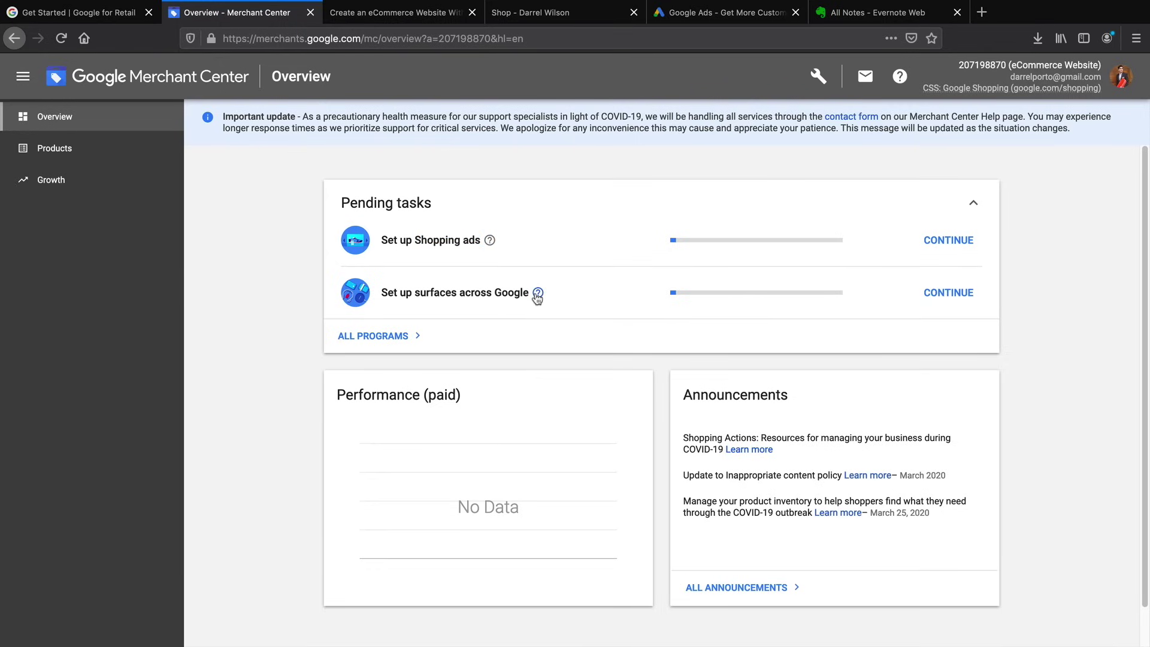
pyautogui.moveTo(537, 295)
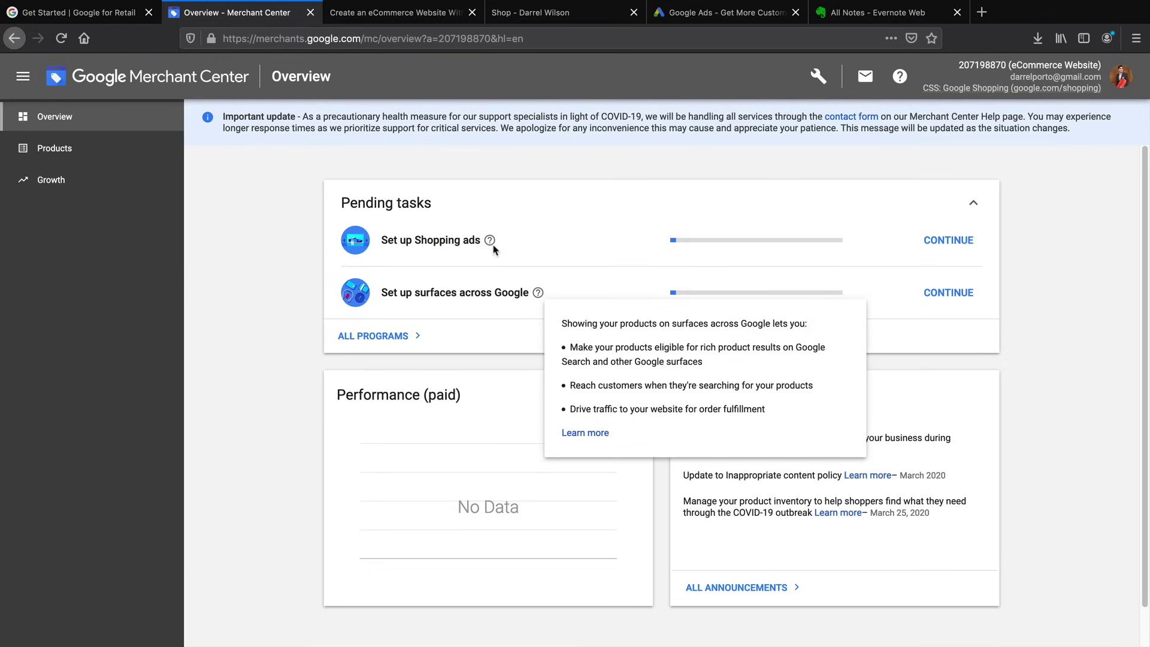
pyautogui.moveTo(487, 243)
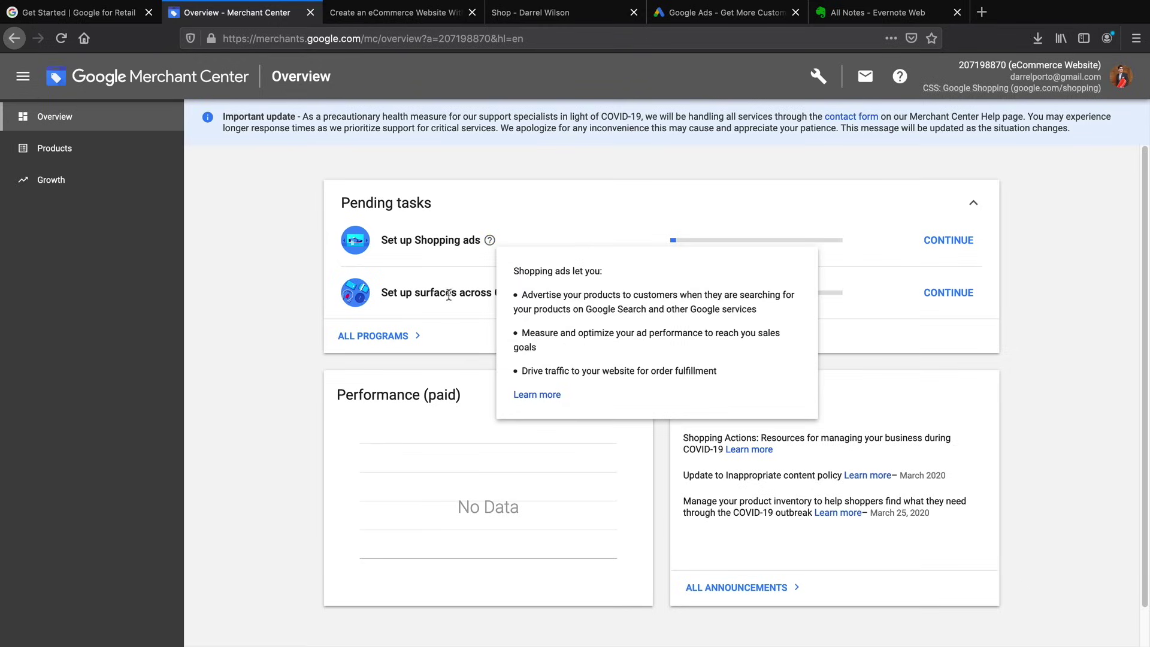
pyautogui.moveTo(382, 294); pyautogui.dragTo(528, 292)
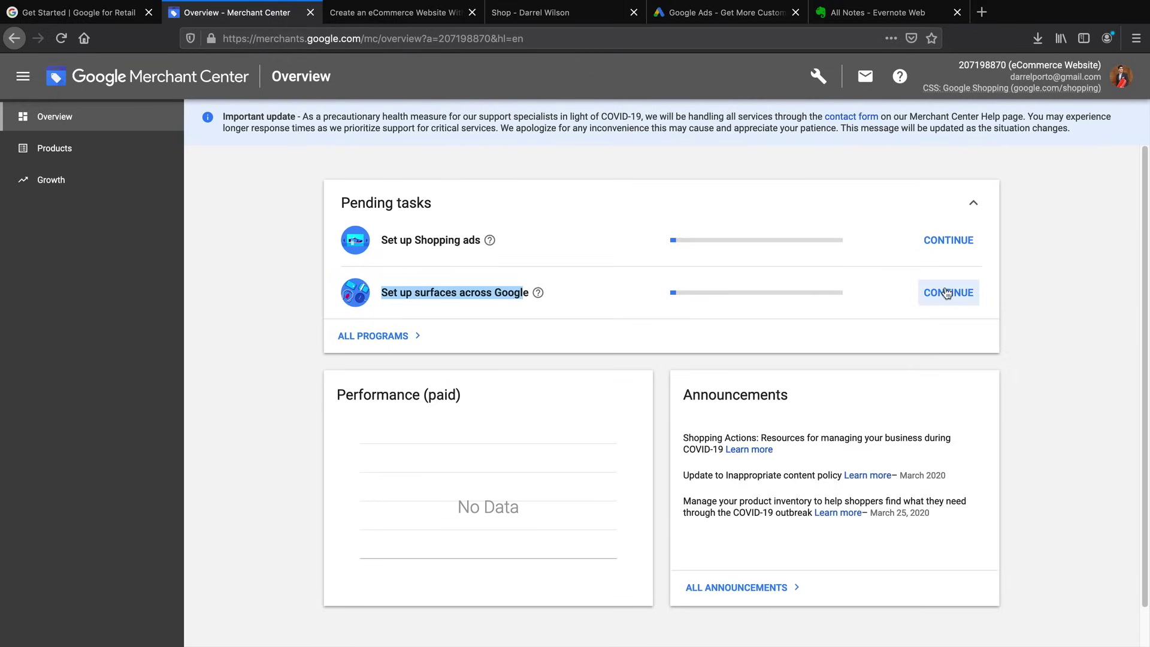
# - Open the setup for surfaces across Google and look through its product and business information tasks
pyautogui.click(946, 293)
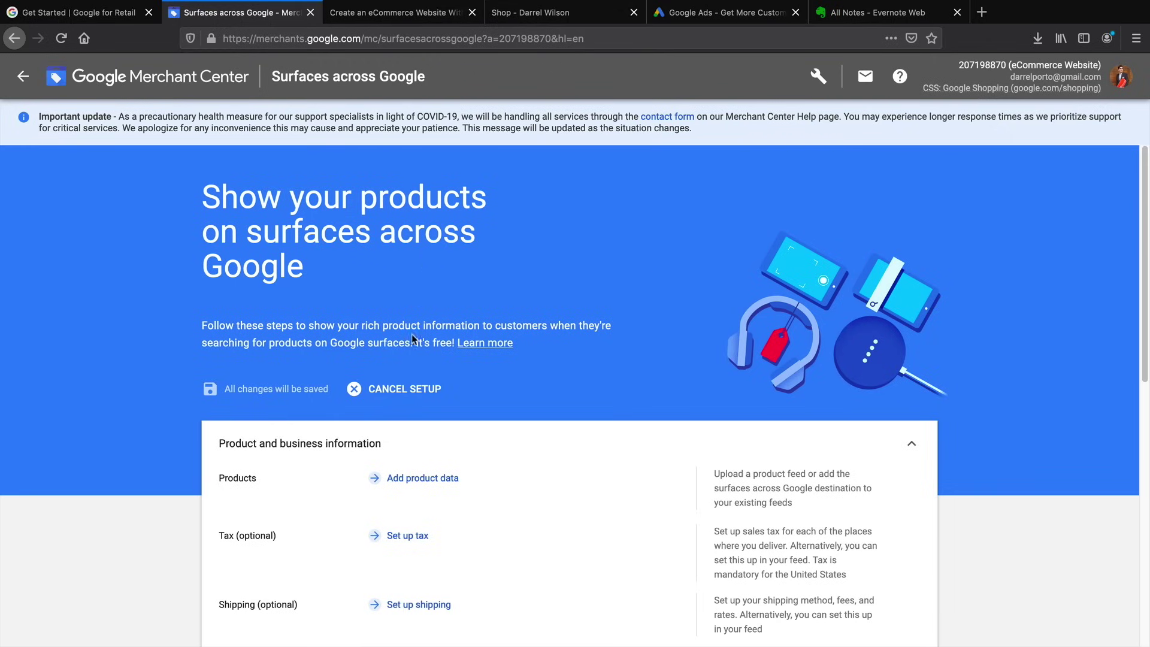
pyautogui.click(817, 76)
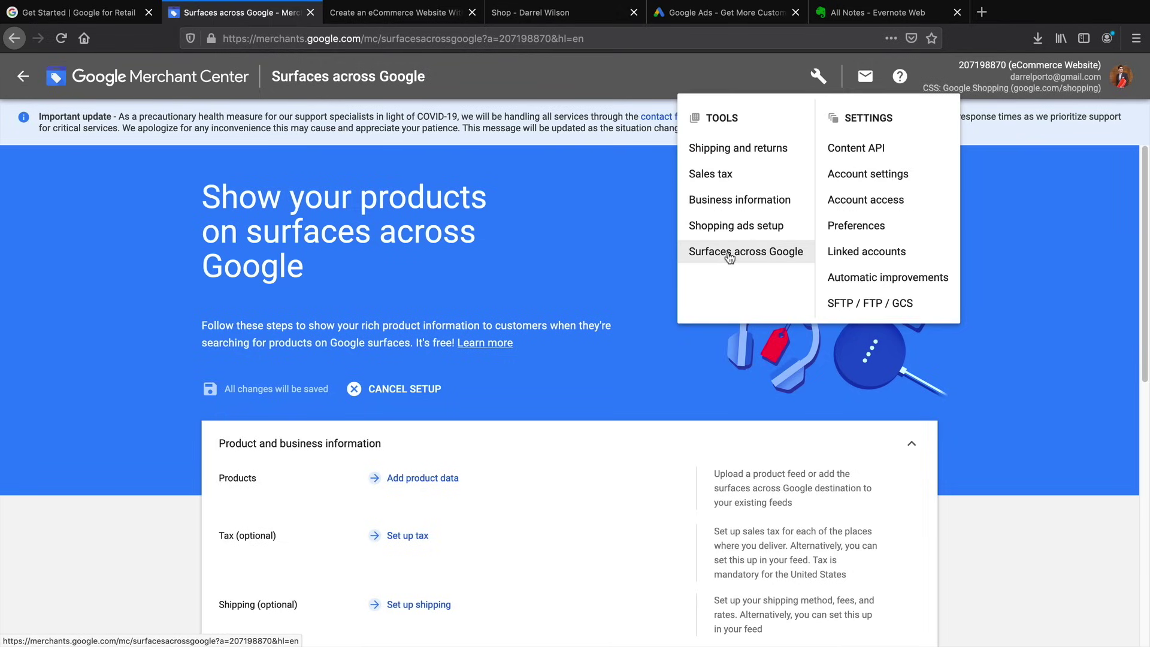
pyautogui.click(645, 447)
pyautogui.scroll(-3, 632, 417)
pyautogui.click(701, 338)
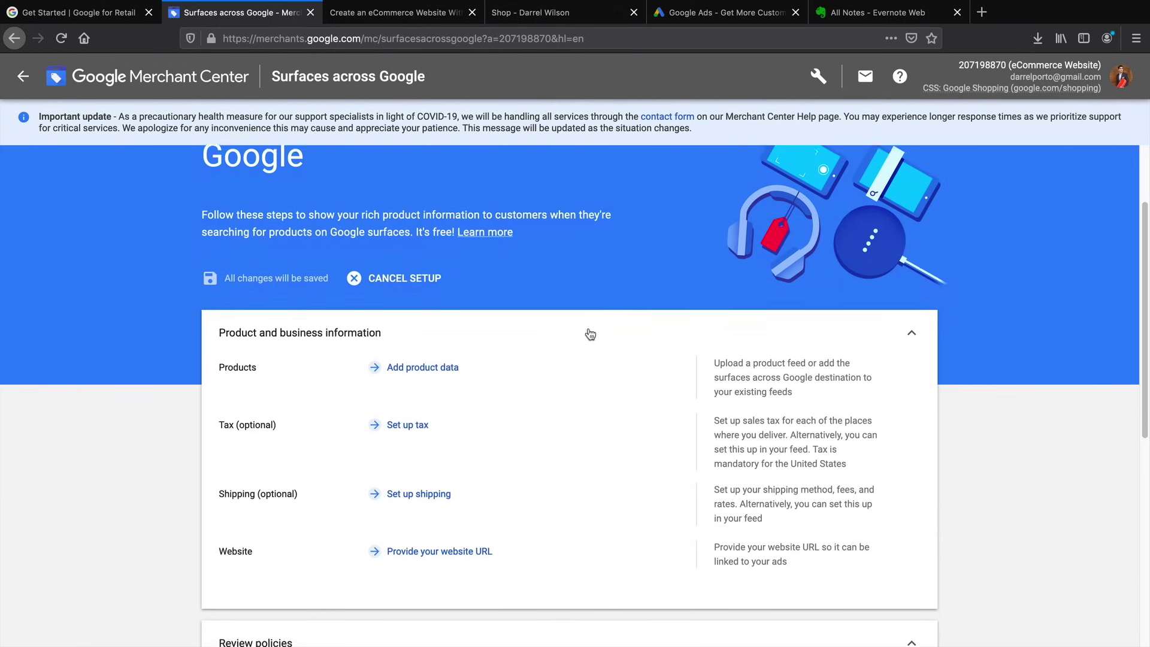
pyautogui.scroll(-3, 588, 331)
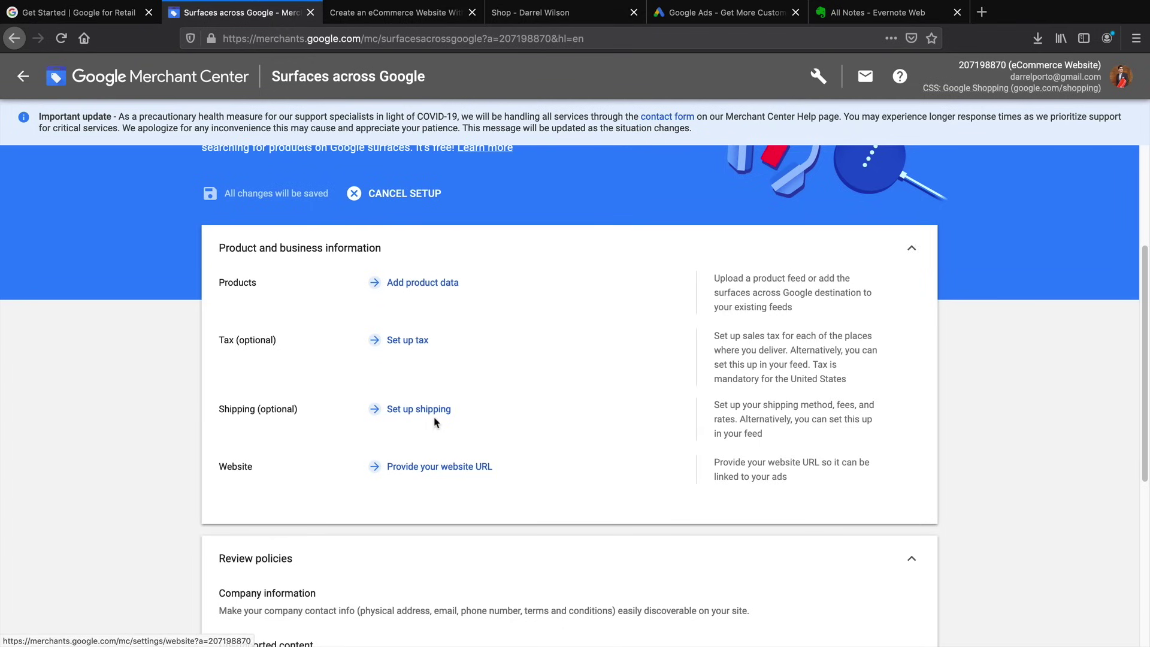
pyautogui.scroll(-2, 425, 359)
pyautogui.scroll(-2, 423, 340)
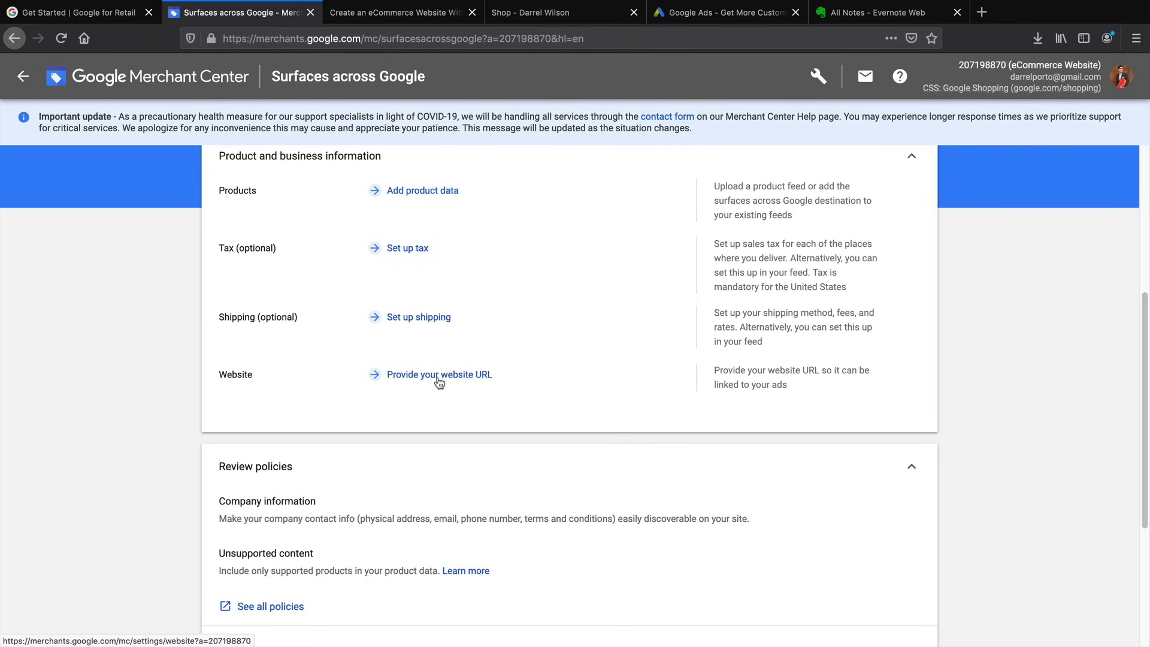
pyautogui.scroll(2, 441, 388)
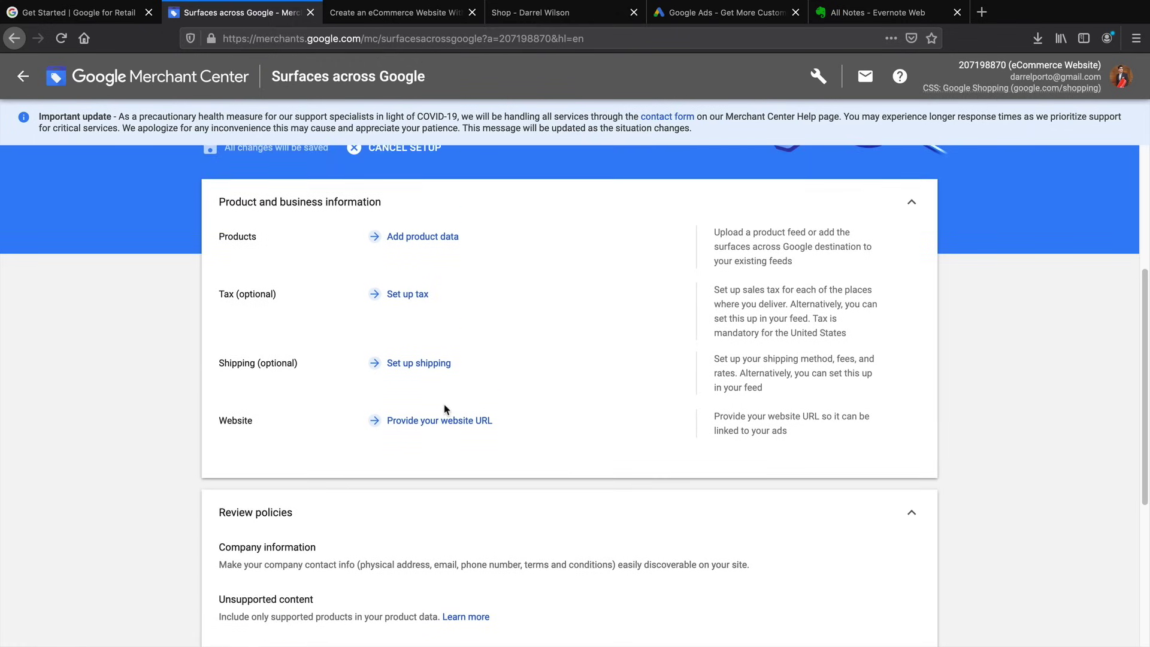
pyautogui.scroll(1, 446, 409)
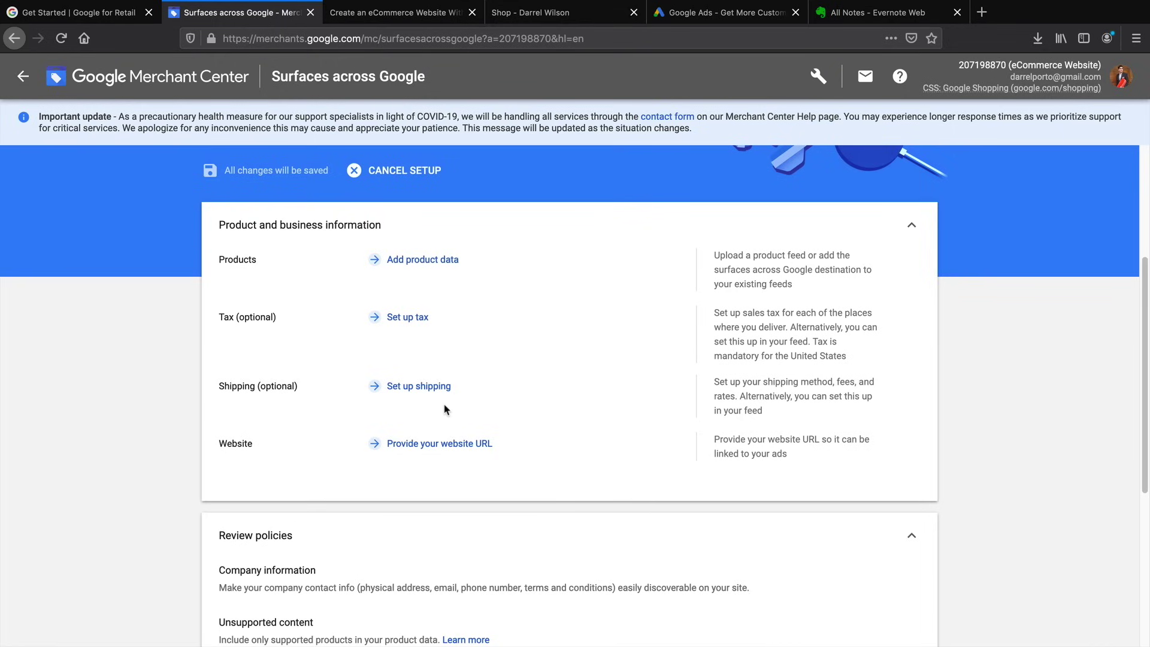
pyautogui.click(426, 451)
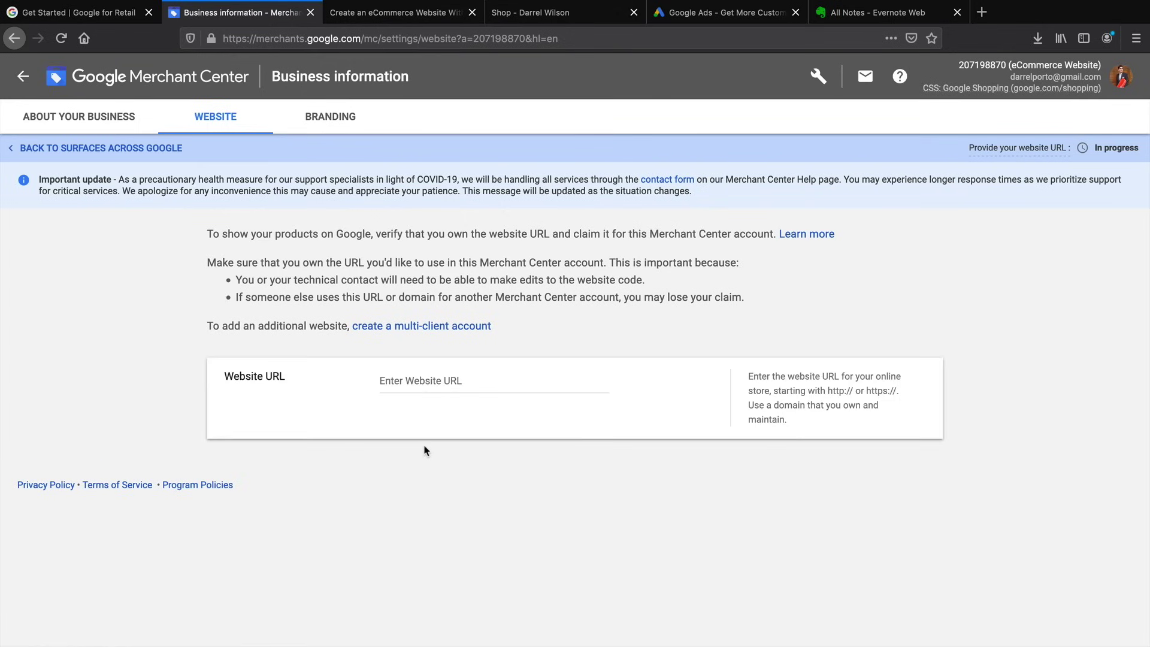
pyautogui.click(451, 377)
pyautogui.write('https')
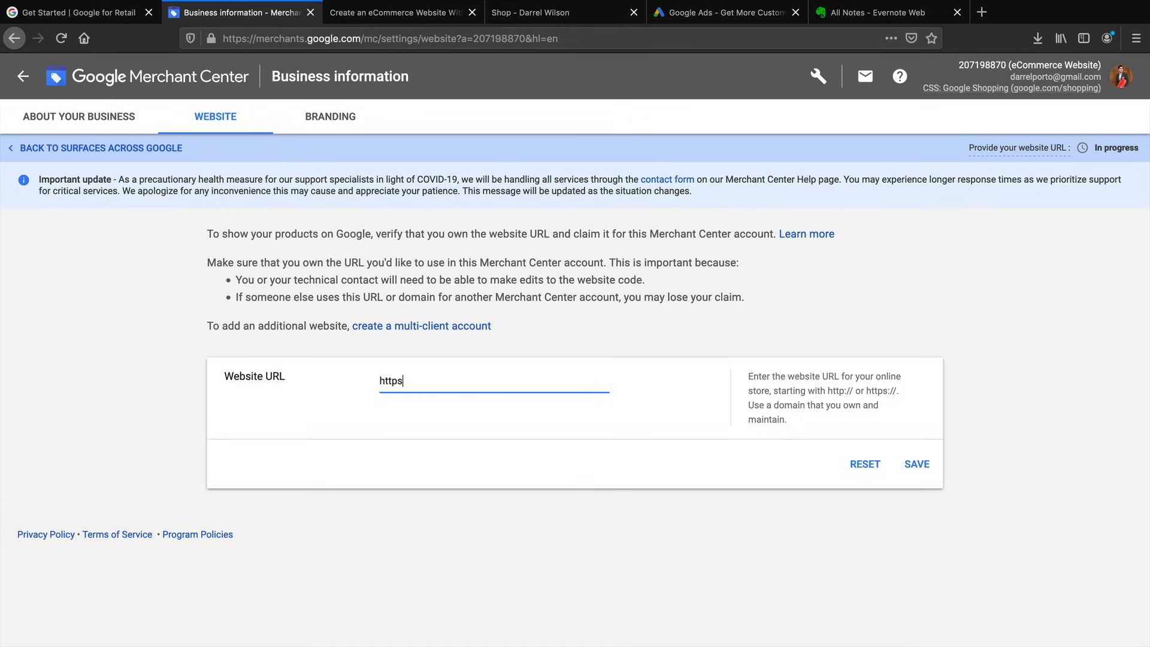
pyautogui.write('://www.flatsometutorial.com')
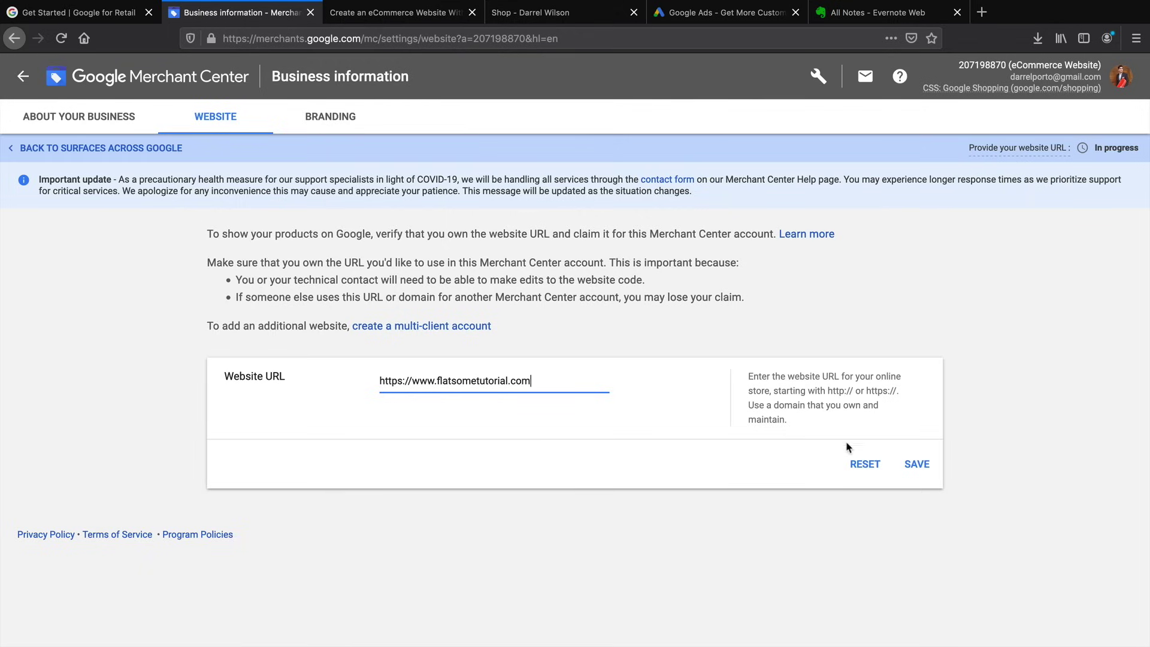
pyautogui.click(914, 464)
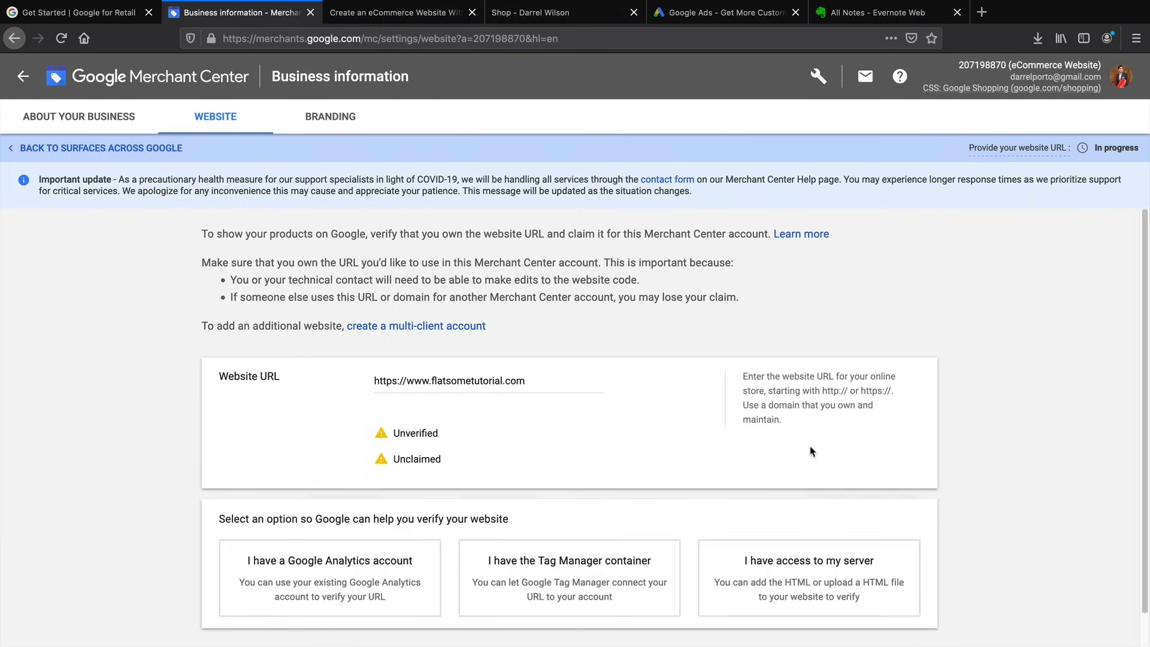
# - Compare the website verification options, choose server access with an HTML tag on the homepage, and copy the verification meta tag
pyautogui.scroll(-1, 230, 311)
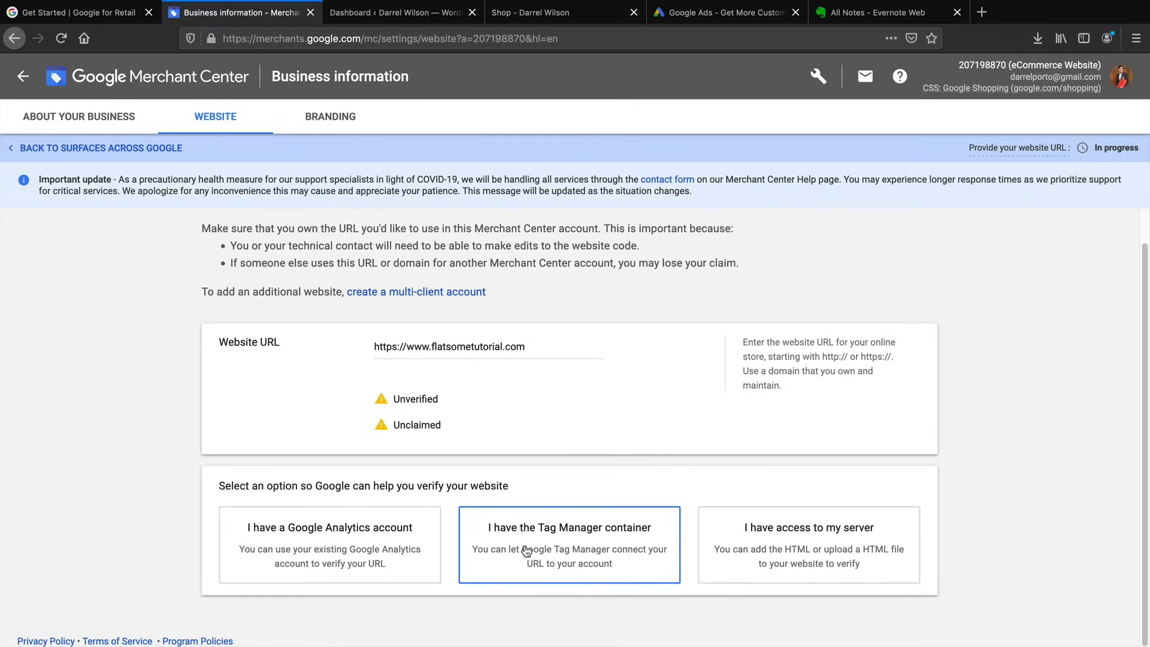
pyautogui.click(558, 546)
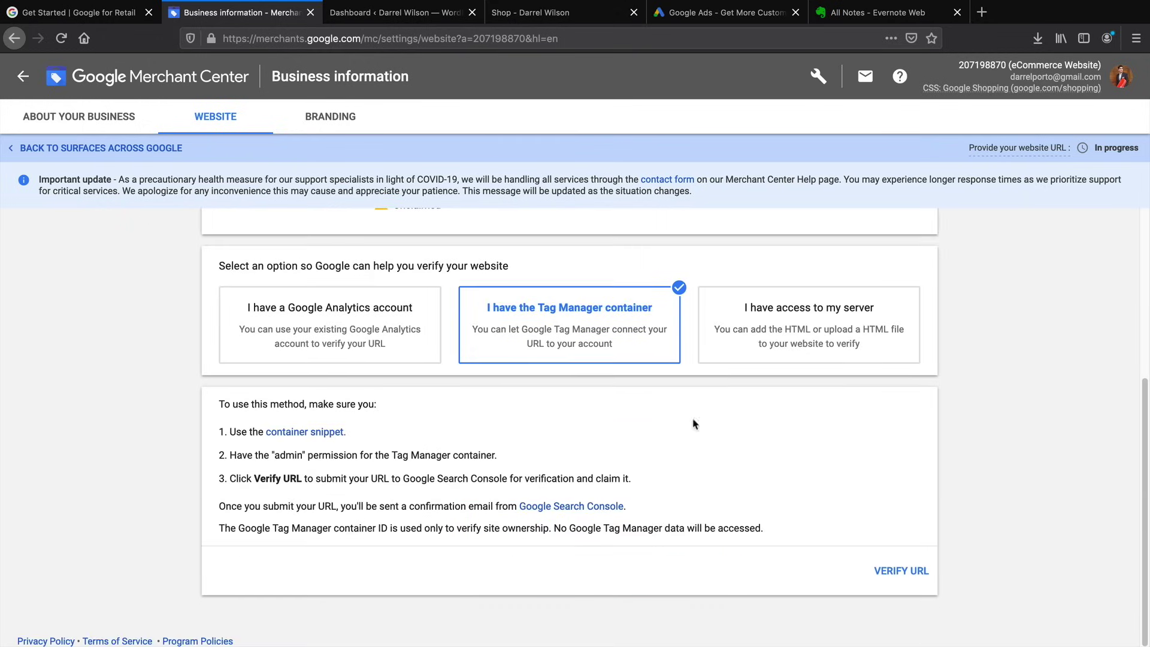
pyautogui.click(725, 321)
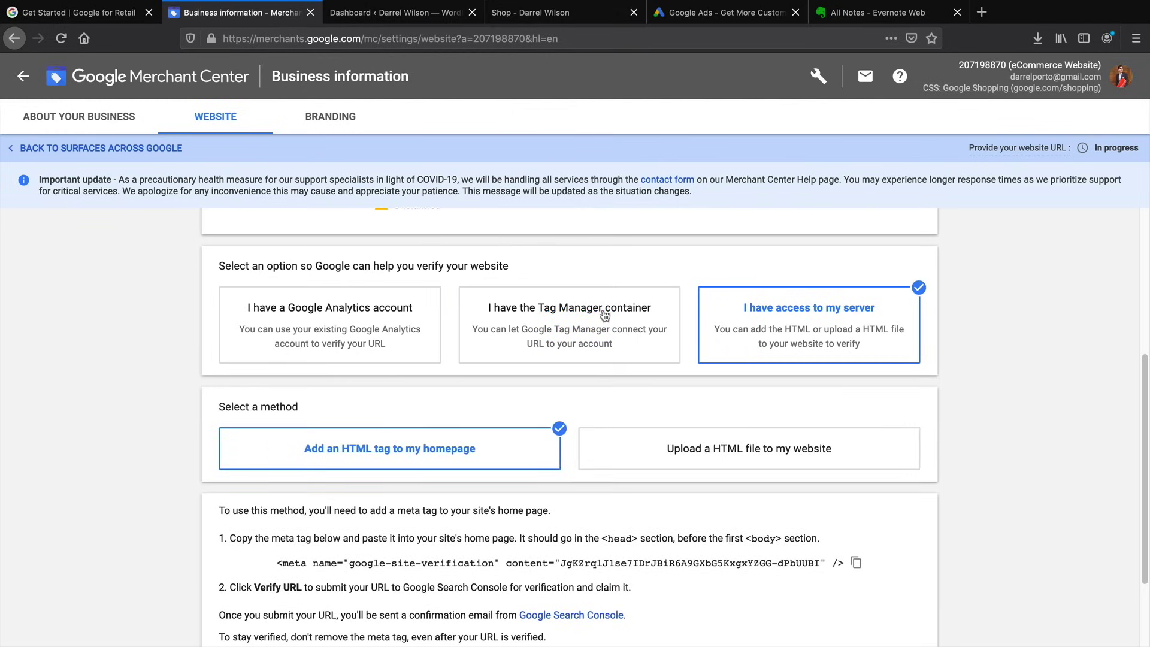
pyautogui.click(367, 329)
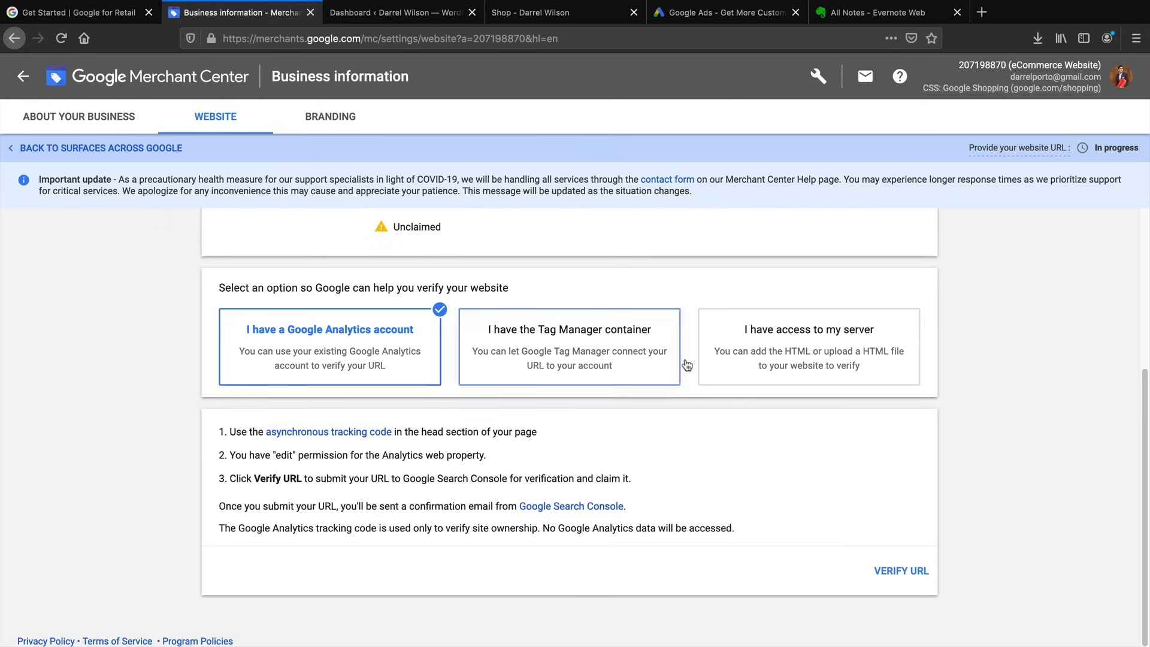
pyautogui.click(767, 367)
pyautogui.scroll(-3, 805, 478)
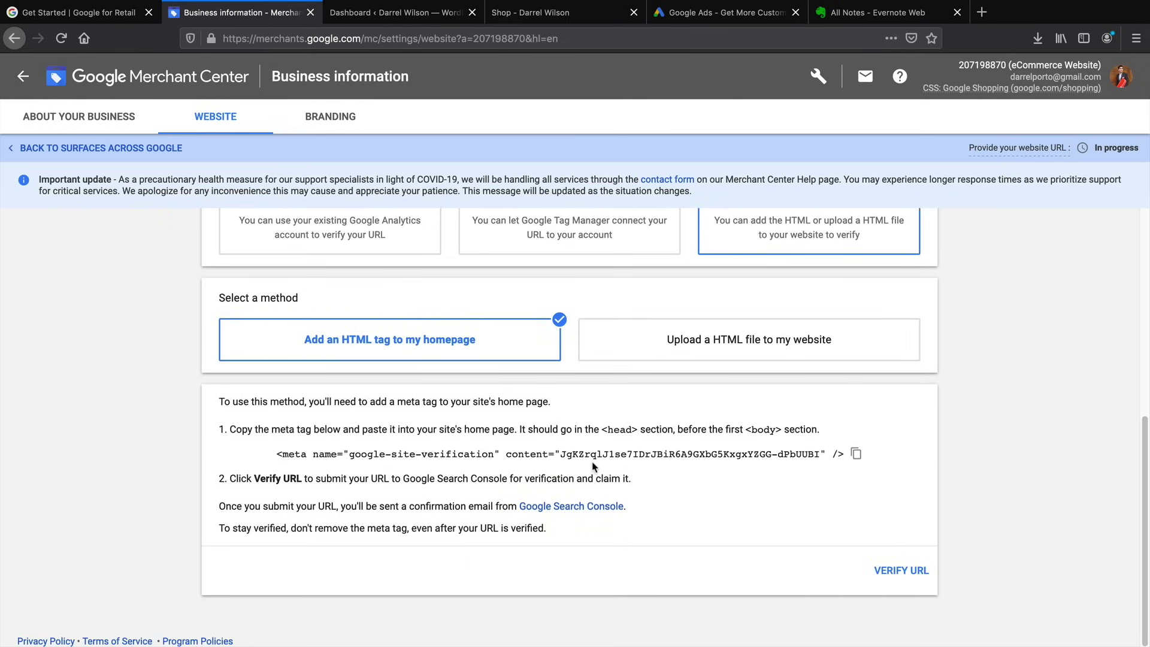
pyautogui.click(538, 457)
# - Switch to the WordPress dashboard and open the Flatsome theme's Theme Header file (header.php) in the Theme Editor
pyautogui.click(403, 16)
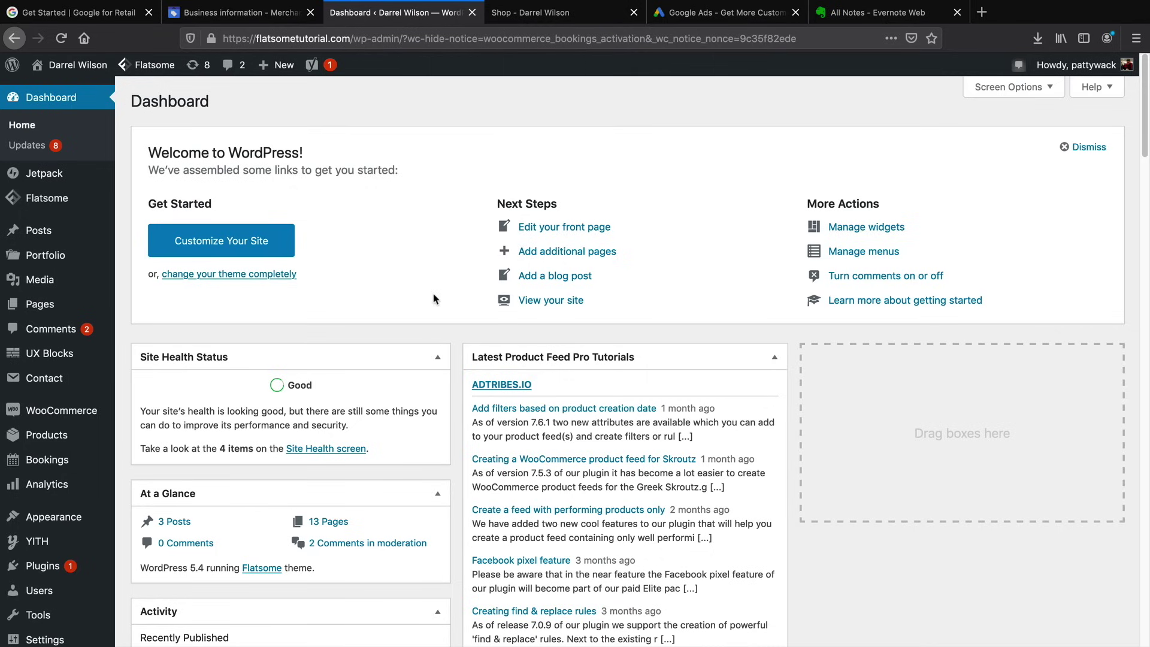
pyautogui.scroll(-1, 431, 299)
pyautogui.moveTo(83, 483)
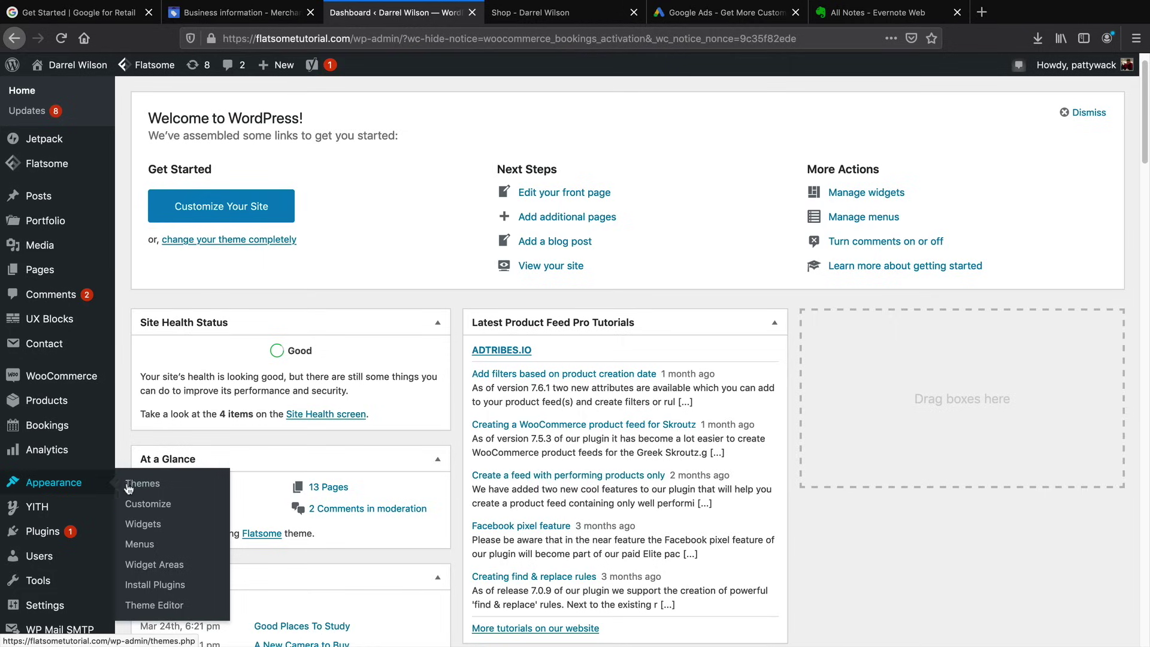
pyautogui.rightClick(163, 610)
pyautogui.click(150, 611)
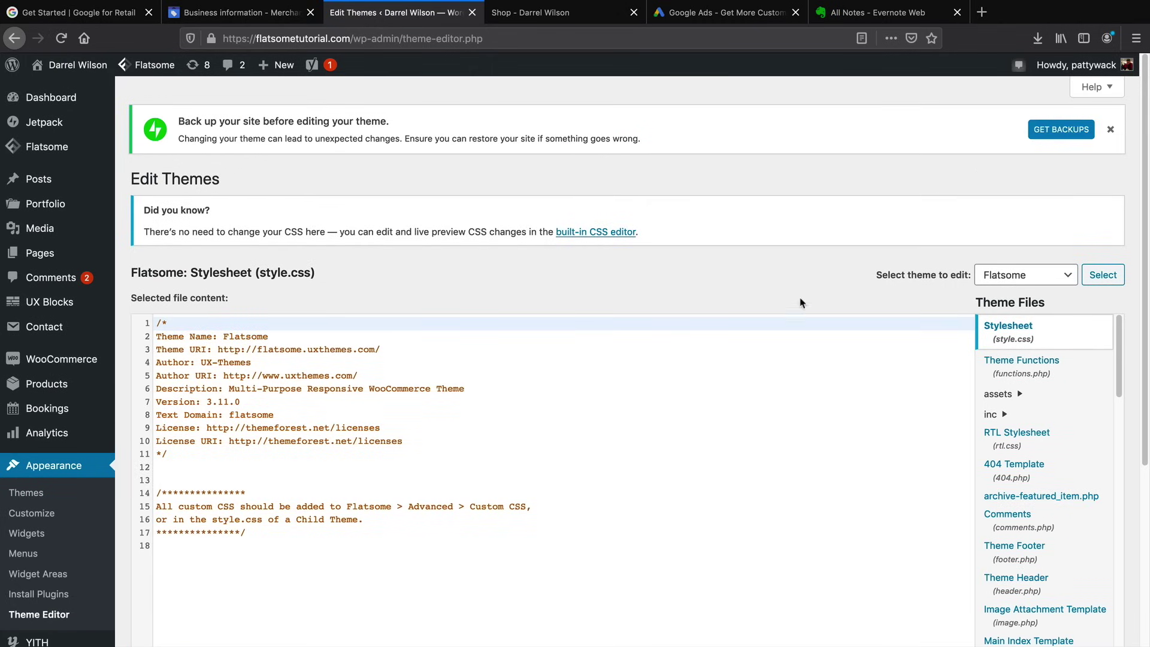
pyautogui.scroll(-1, 1005, 194)
pyautogui.scroll(-3, 1004, 194)
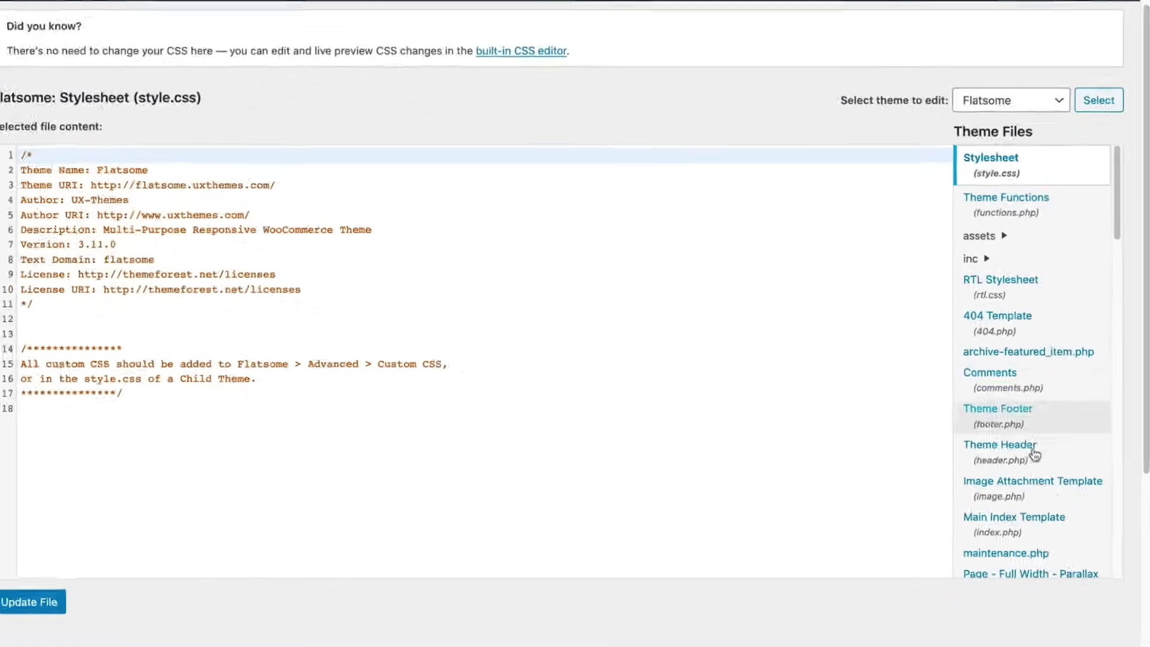
pyautogui.click(1013, 449)
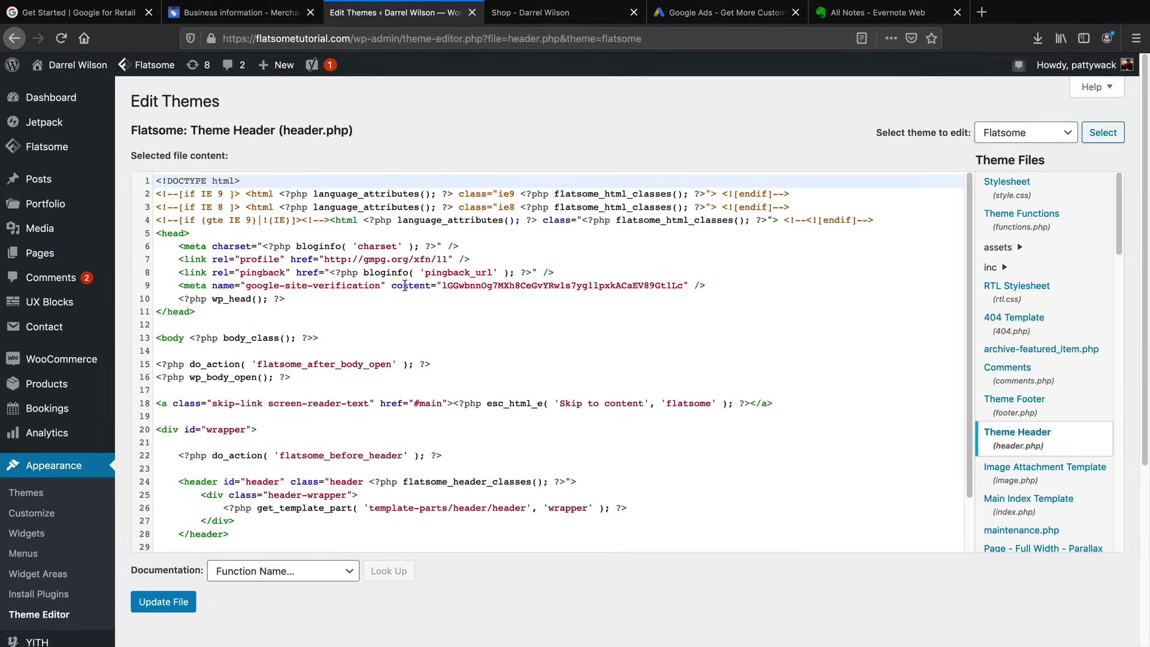
# - Replace the google-site-verification meta tag in the head section with the copied tag on its own line, and update the file
pyautogui.tripleClick(339, 284)
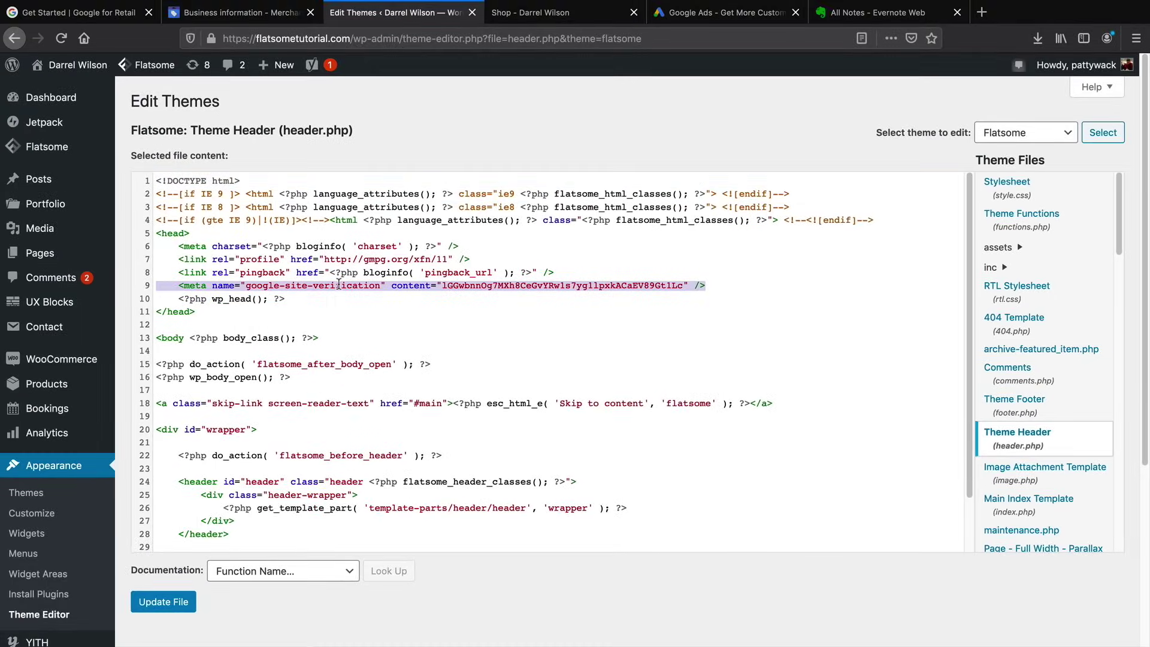
pyautogui.rightClick(339, 284)
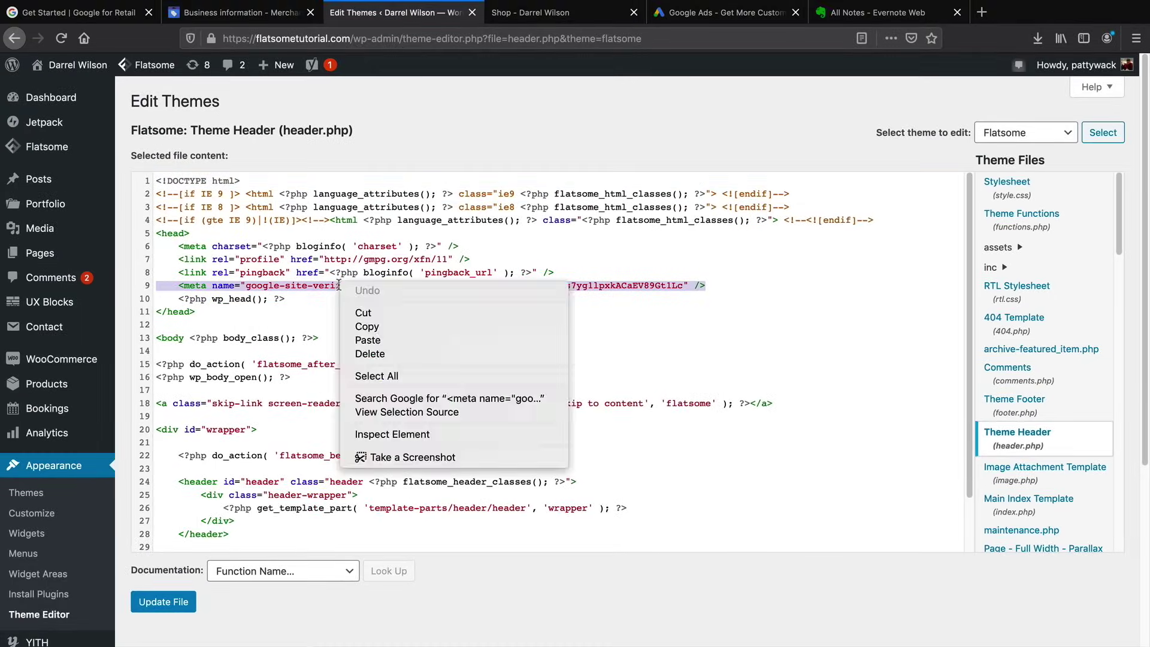
pyautogui.click(363, 341)
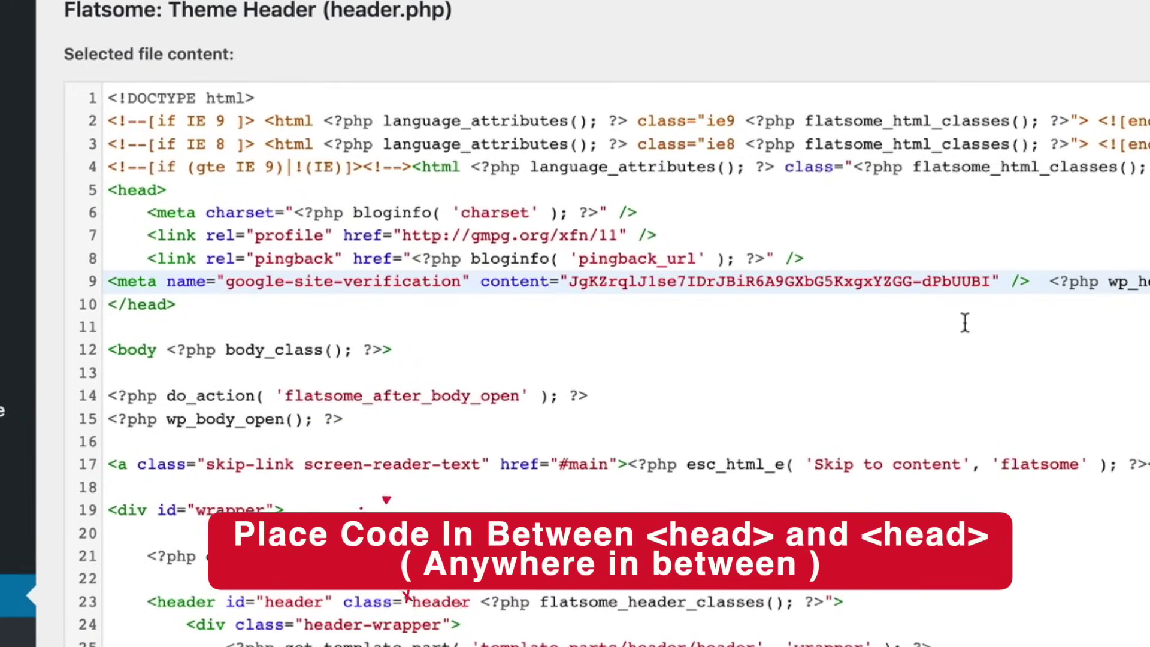
pyautogui.press('Return')
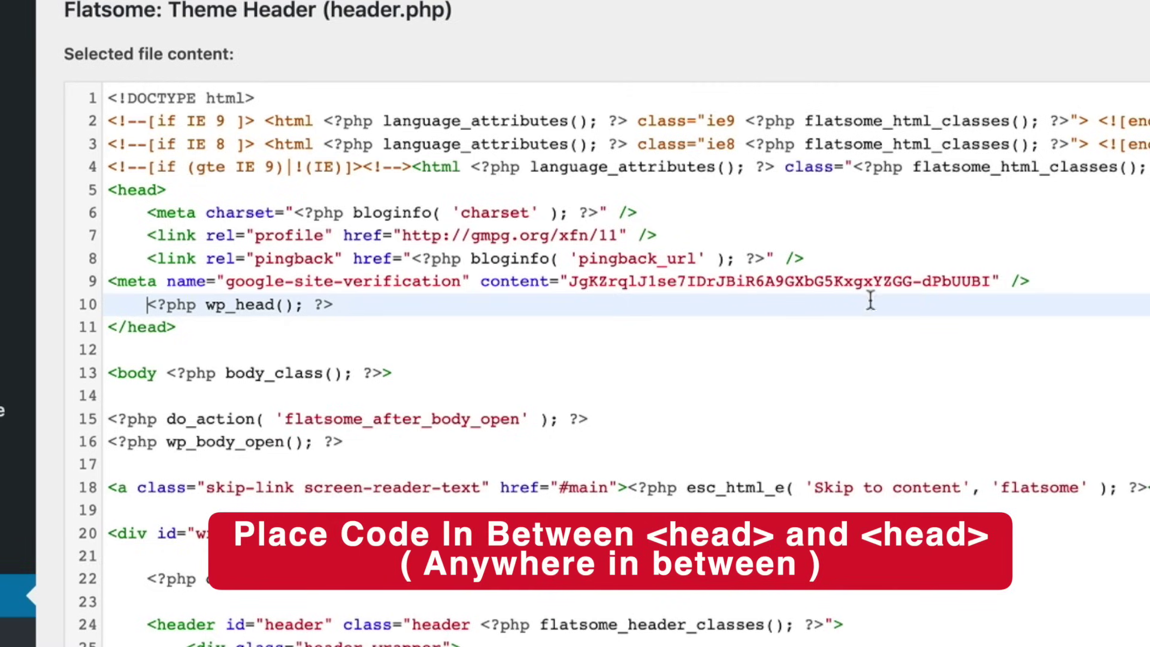
pyautogui.moveTo(168, 190); pyautogui.dragTo(104, 189)
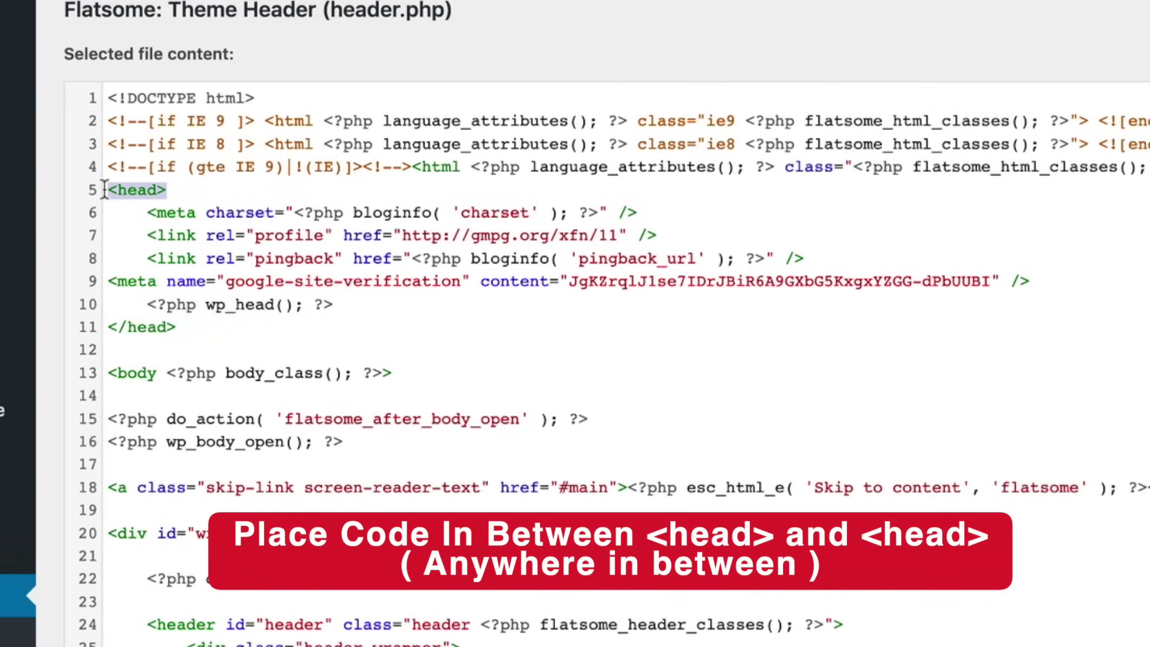
pyautogui.moveTo(179, 327); pyautogui.dragTo(107, 327)
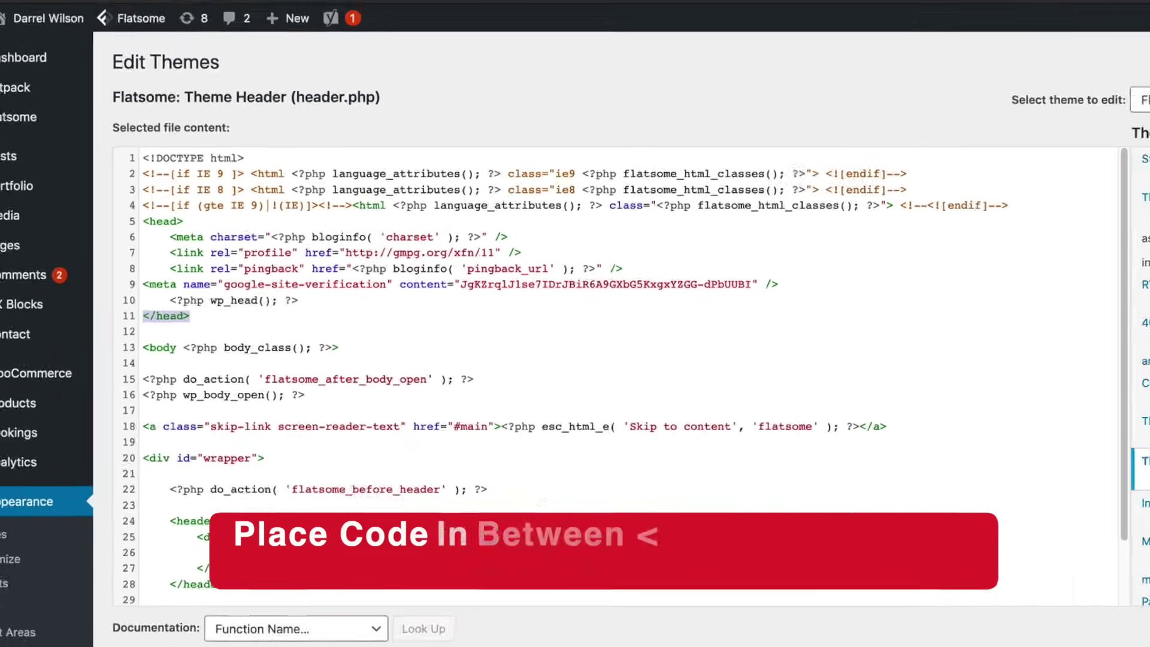
pyautogui.click(164, 603)
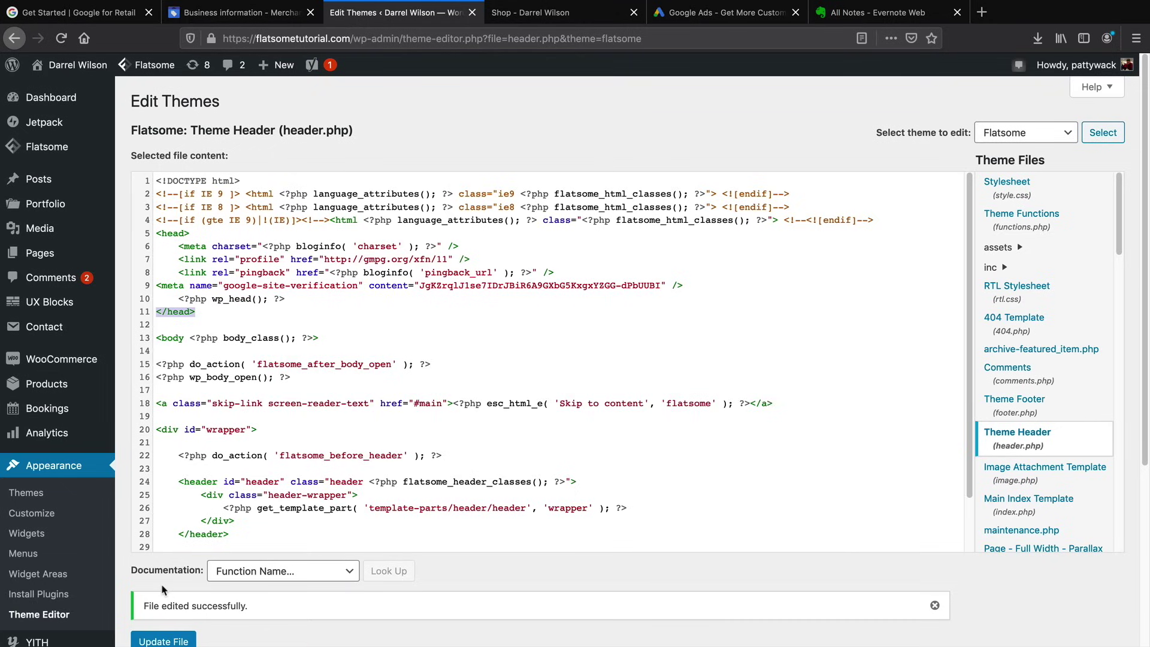
# - Return to Google Merchant Center, then verify the website URL and claim it for the account
pyautogui.click(247, 18)
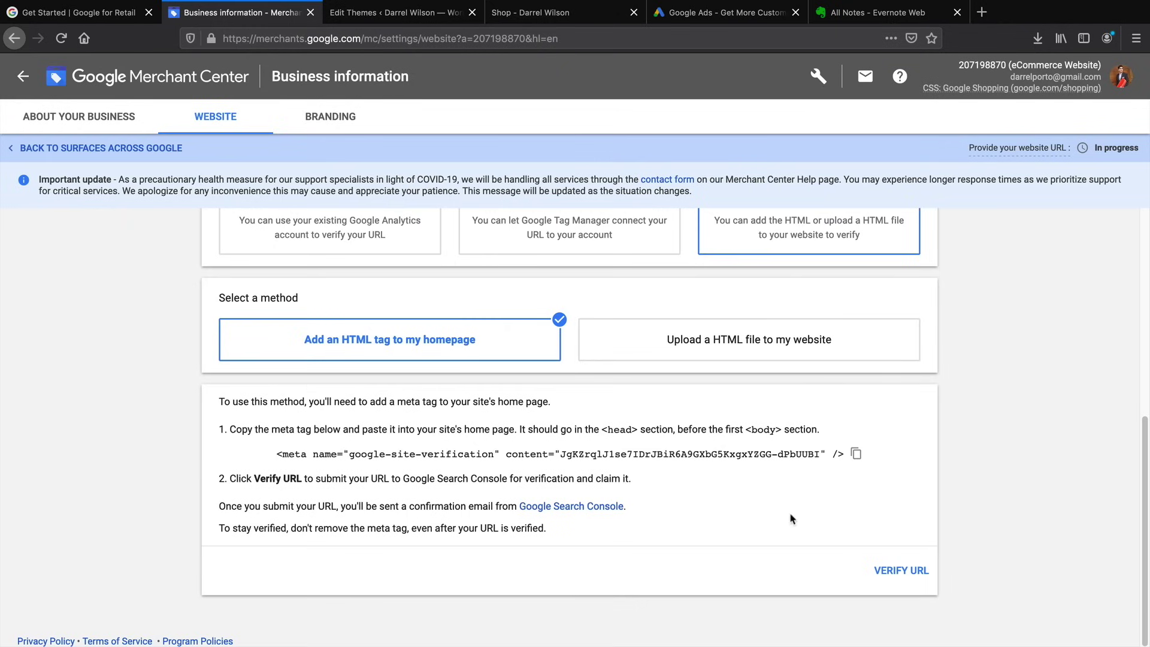
pyautogui.click(903, 573)
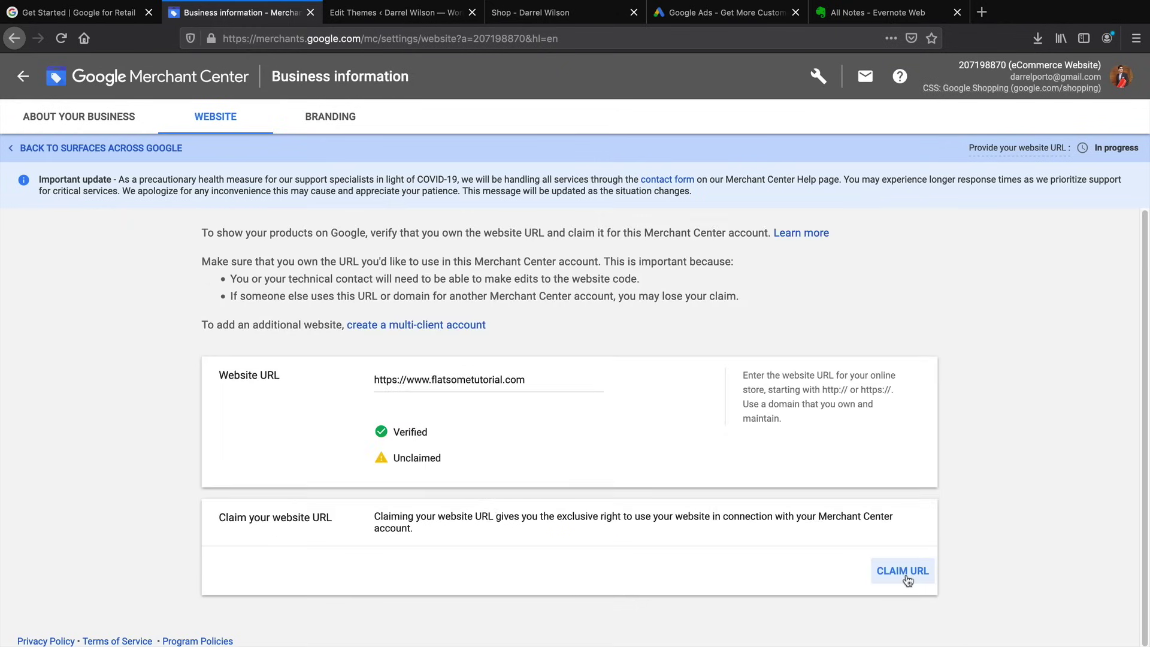
pyautogui.moveTo(429, 434); pyautogui.dragTo(388, 434)
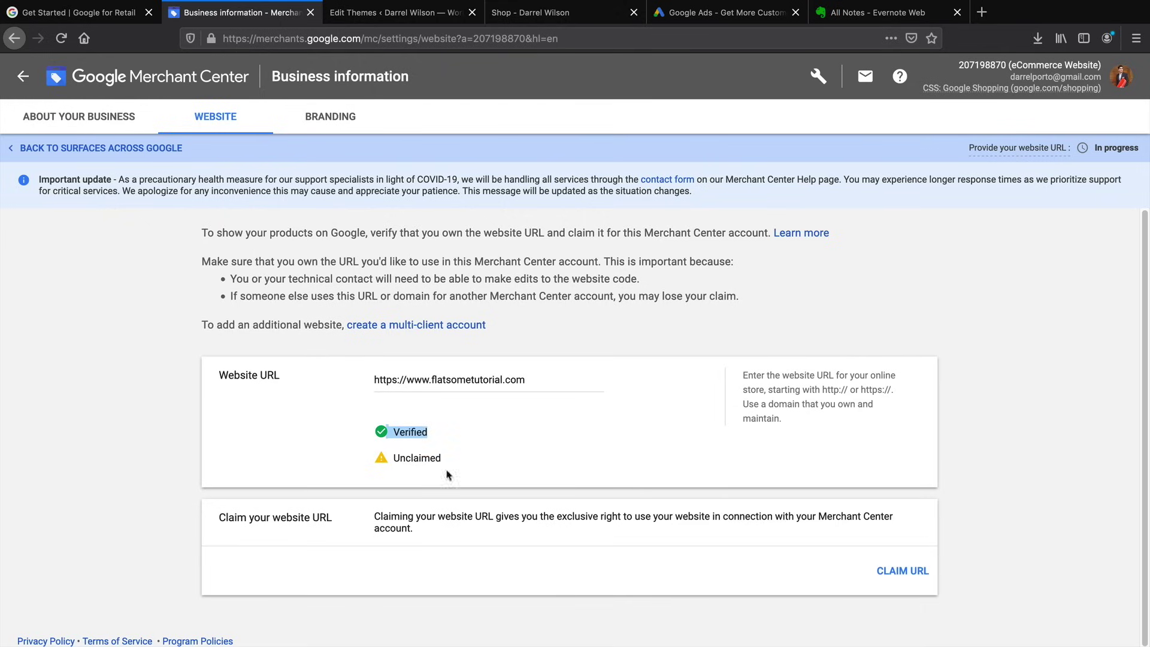
pyautogui.click(900, 572)
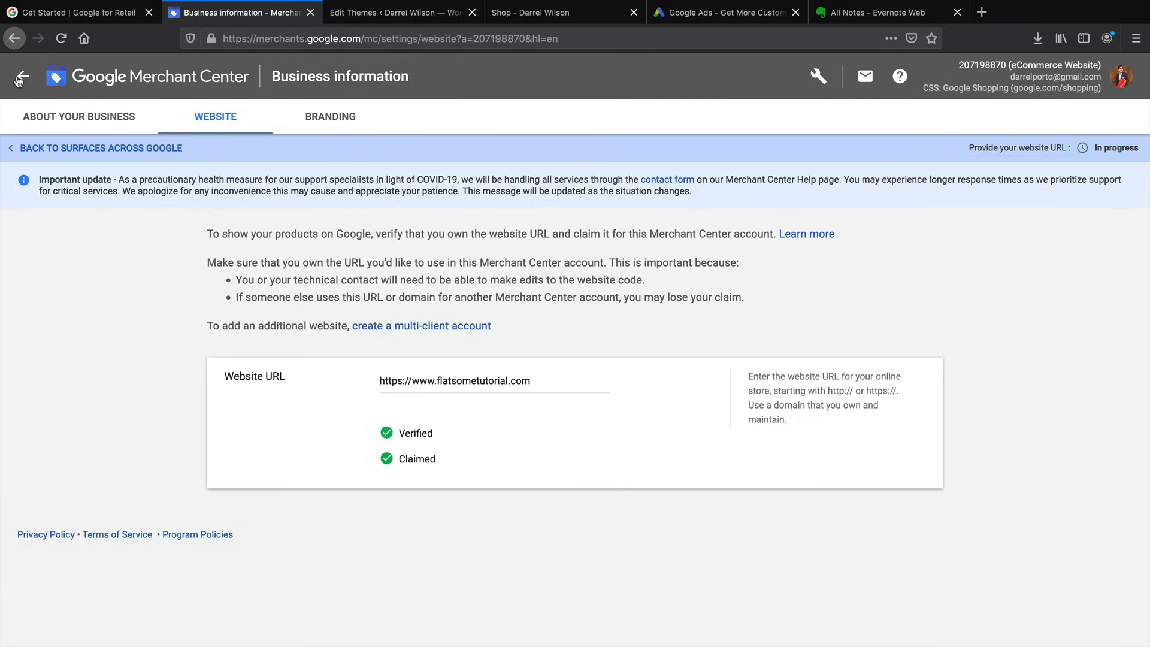
# - From the surfaces across Google setup, add a shipping service named USA with United States as its service area
pyautogui.click(59, 147)
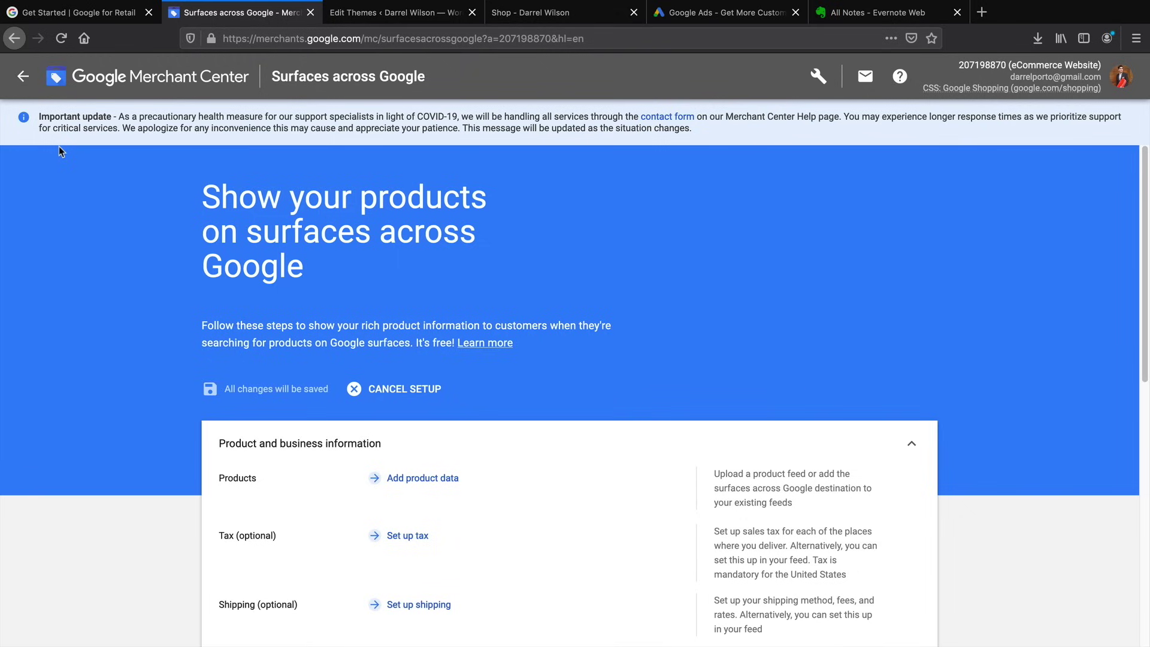
pyautogui.scroll(-4, 360, 377)
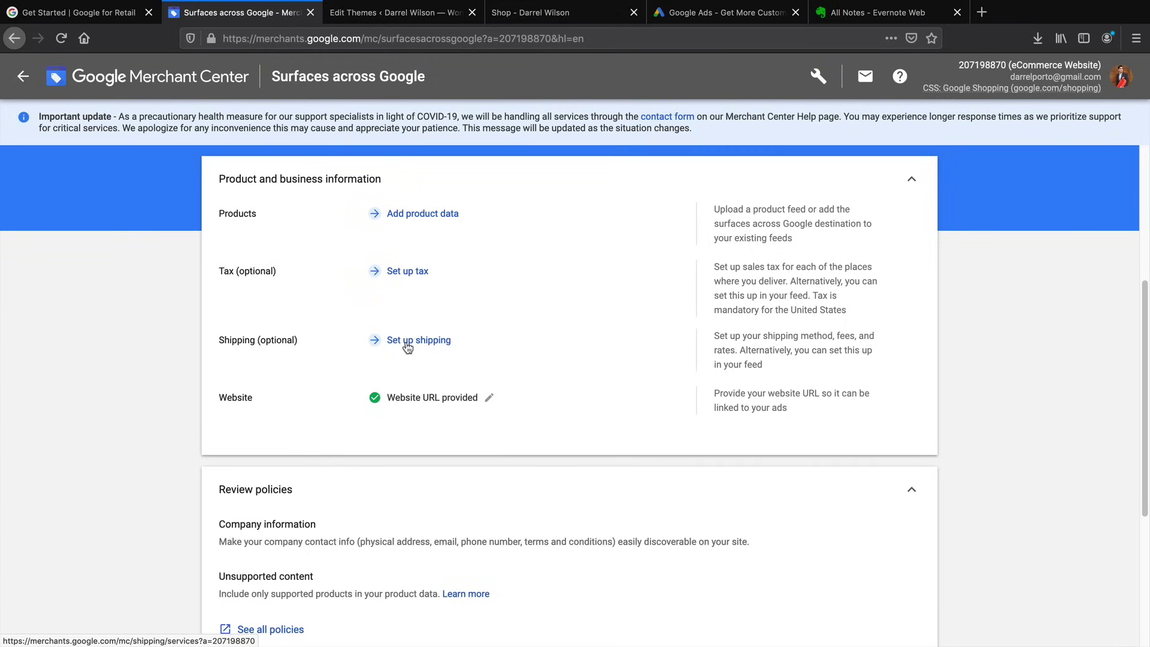
pyautogui.click(408, 347)
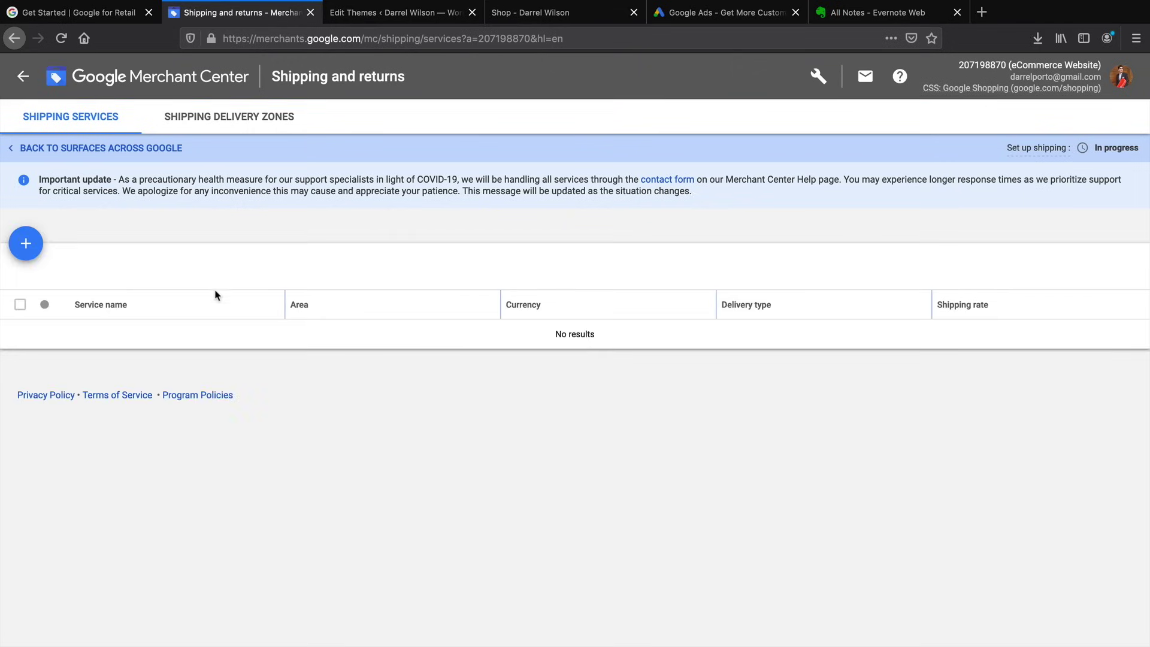
pyautogui.click(27, 245)
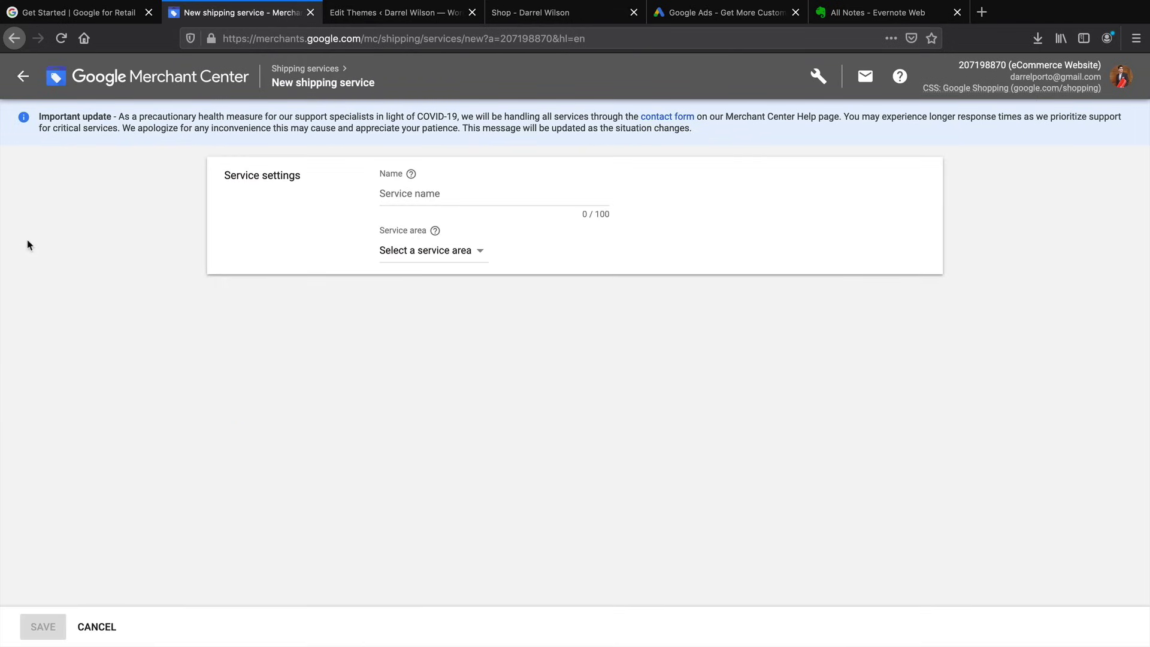
pyautogui.click(404, 193)
pyautogui.write('USA')
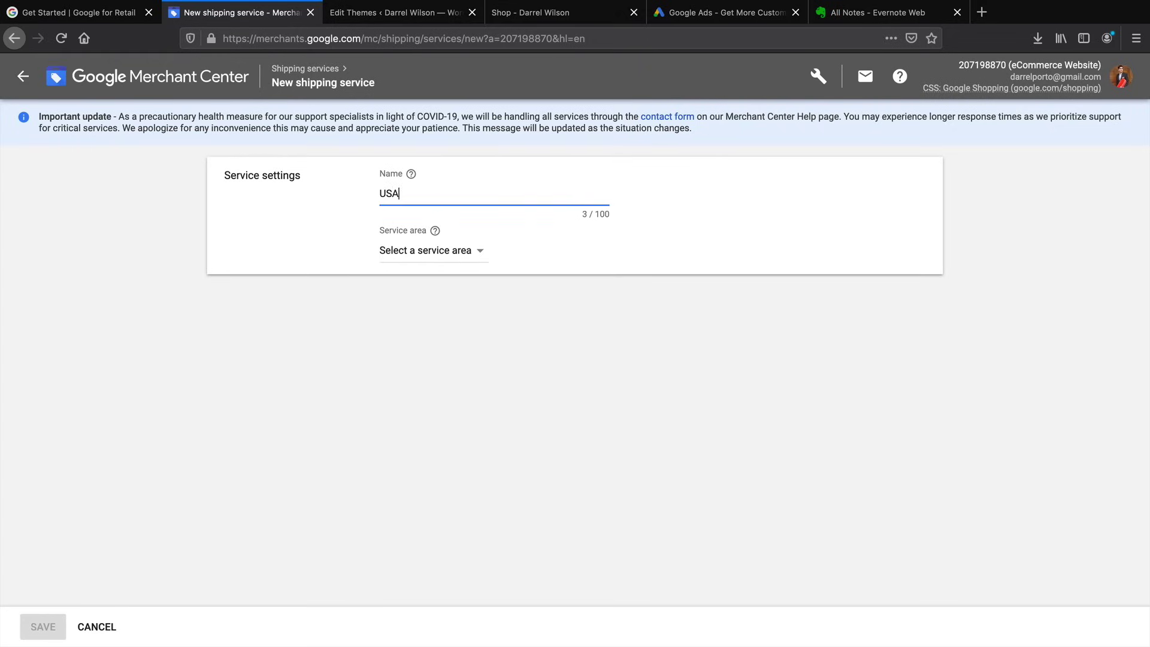
pyautogui.click(446, 252)
pyautogui.click(445, 294)
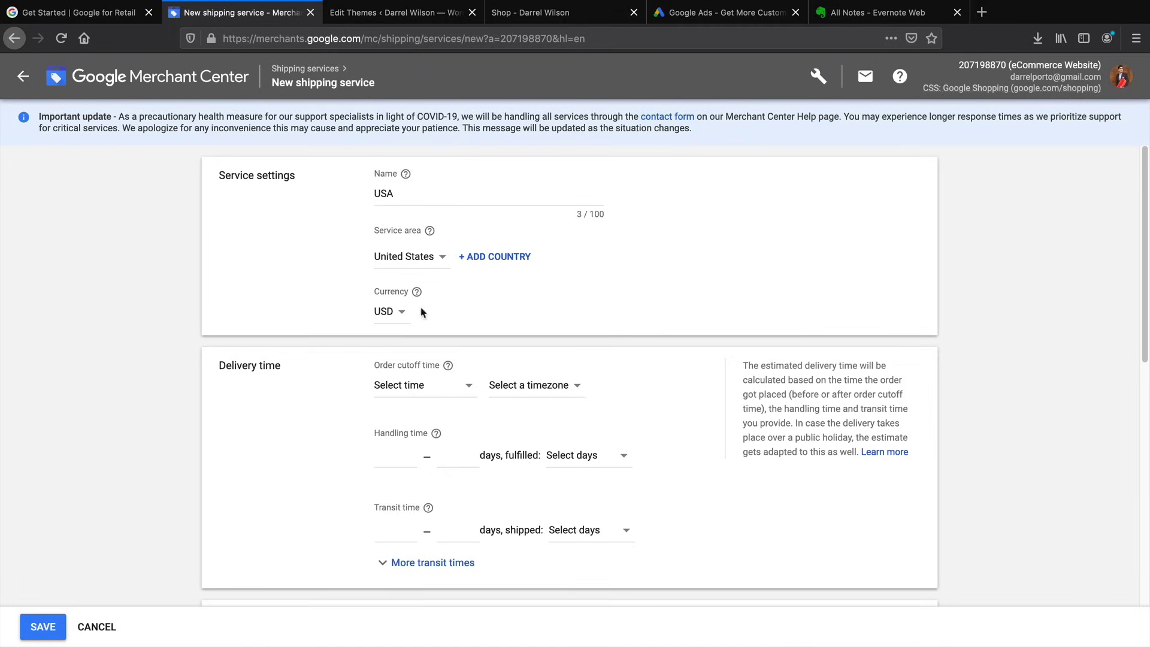
# - Set the order cutoff time for the USA shipping service to 2:00 PM
pyautogui.scroll(-1, 409, 311)
pyautogui.scroll(-2, 411, 315)
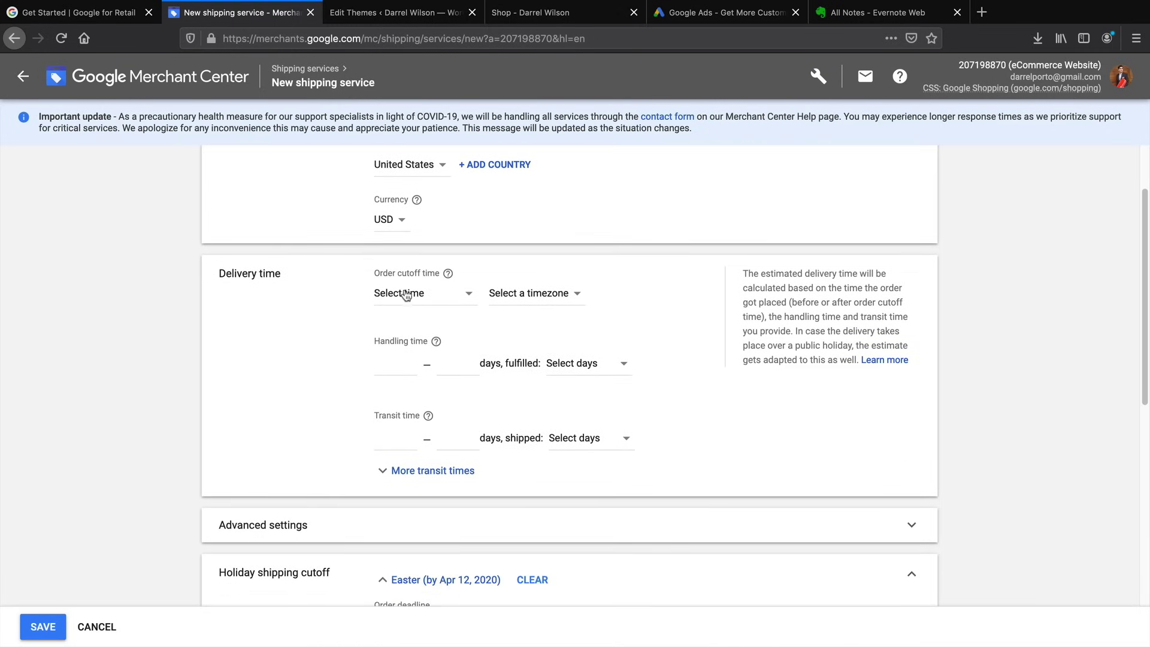
pyautogui.moveTo(448, 274)
pyautogui.click(413, 293)
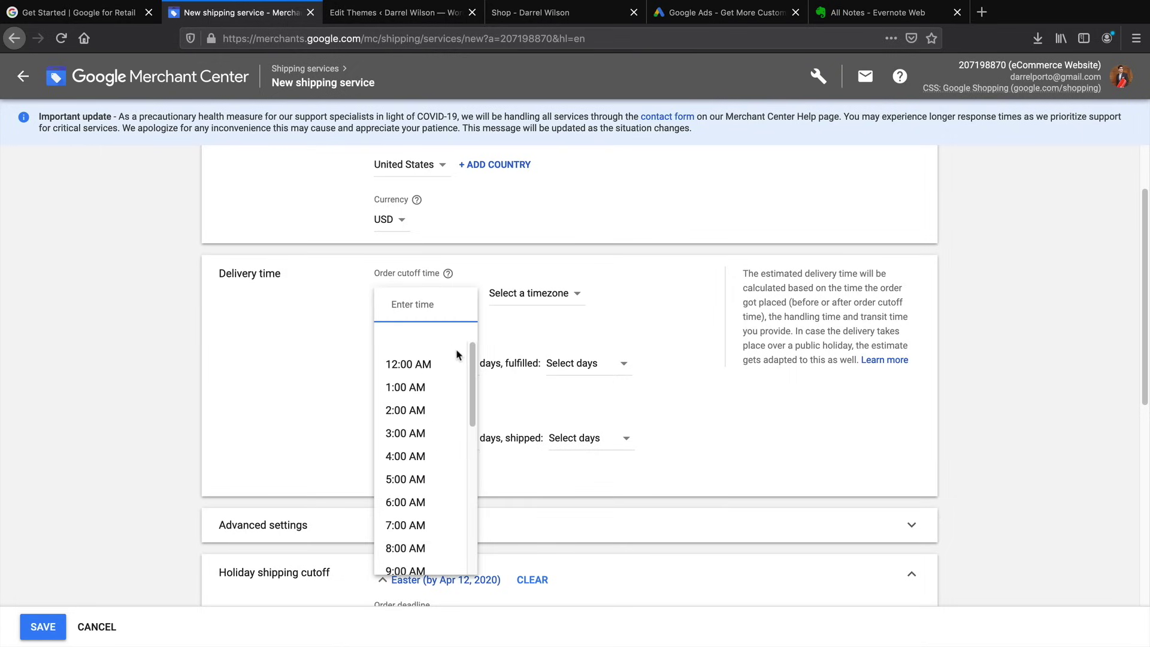
pyautogui.scroll(-3, 471, 360)
pyautogui.scroll(-3, 472, 443)
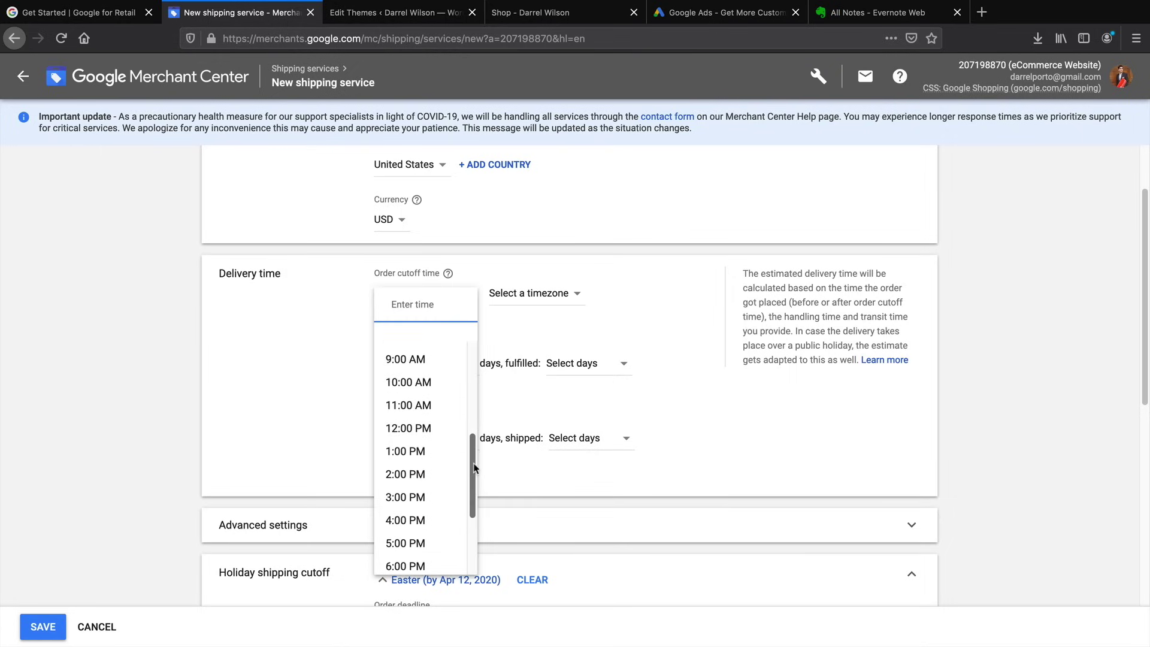
pyautogui.scroll(-1, 425, 472)
pyautogui.click(425, 471)
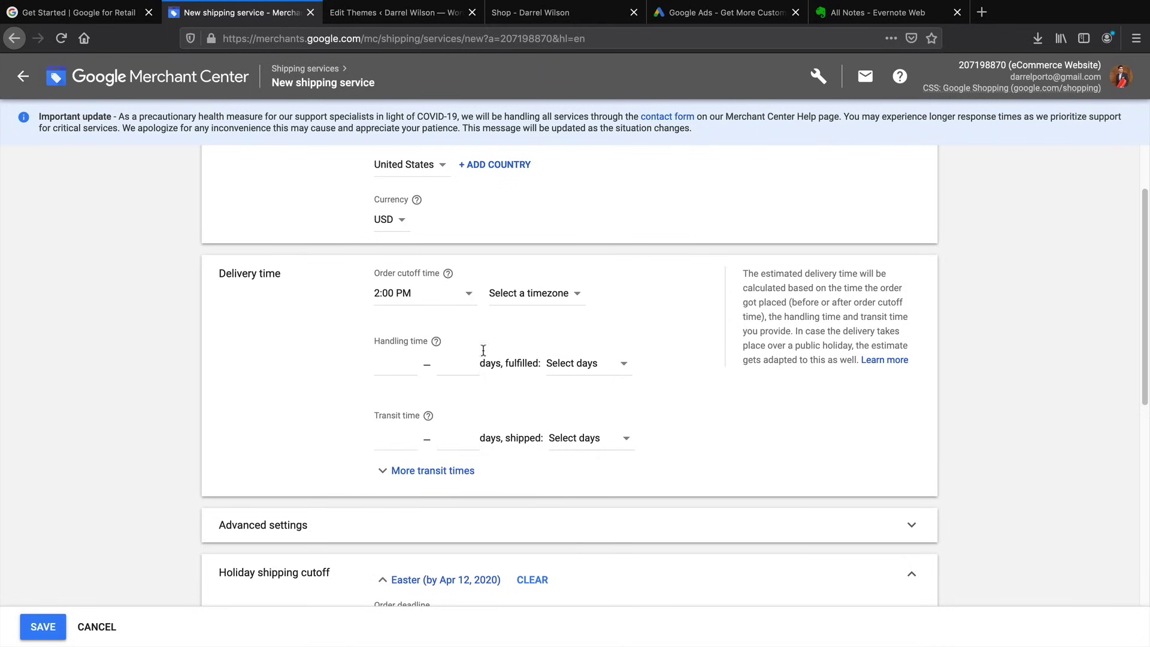
# - Set the handling time to 1–2 days, with orders fulfilled Mon – Sun
pyautogui.click(393, 365)
pyautogui.write('1')
pyautogui.click(448, 362)
pyautogui.write('2')
pyautogui.click(572, 364)
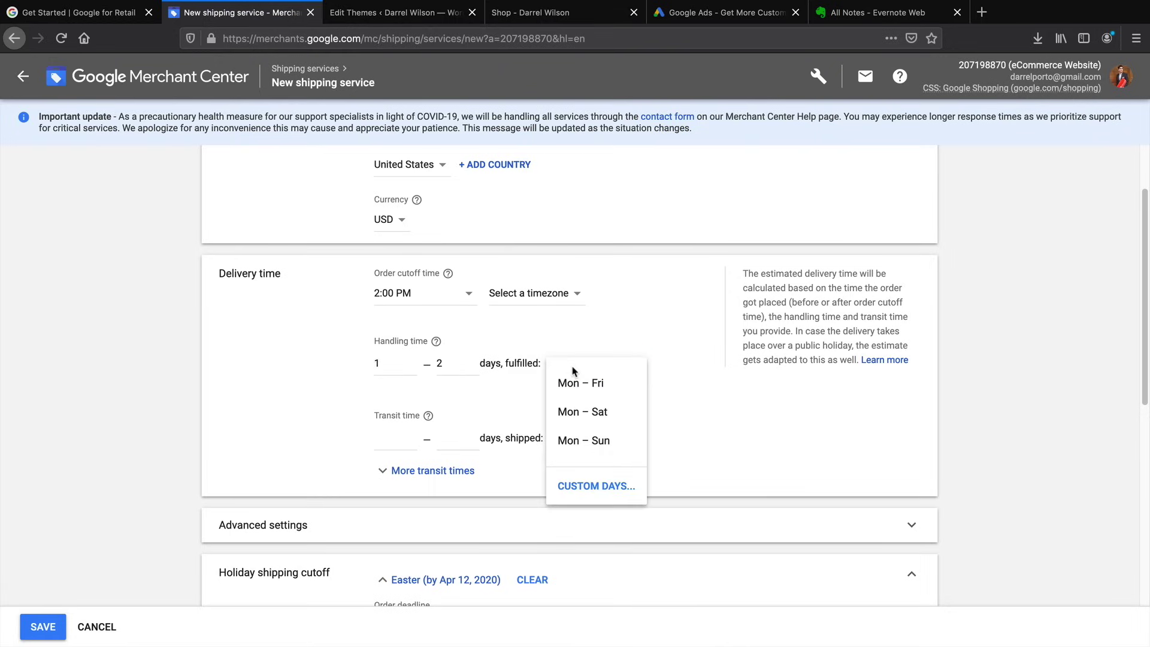
pyautogui.click(590, 441)
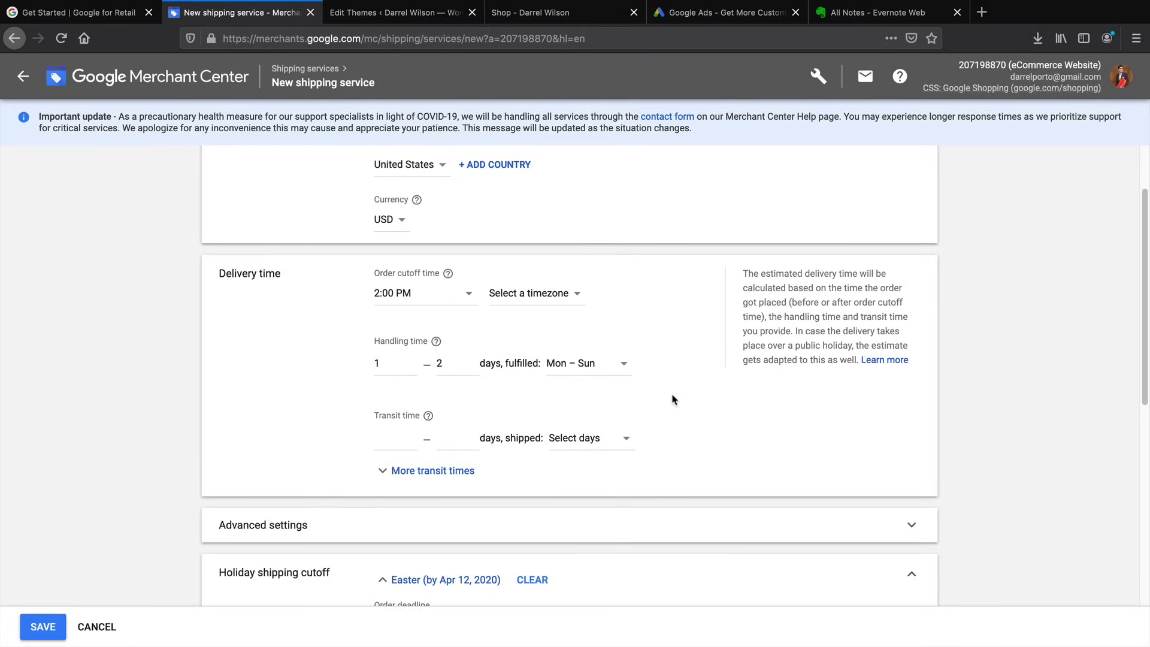
# - Set the transit time to 2–5 days, with orders shipped Mon – Sun
pyautogui.click(389, 438)
pyautogui.write('2')
pyautogui.press('Tab')
pyautogui.write('5')
pyautogui.click(602, 449)
pyautogui.click(611, 516)
pyautogui.click(617, 443)
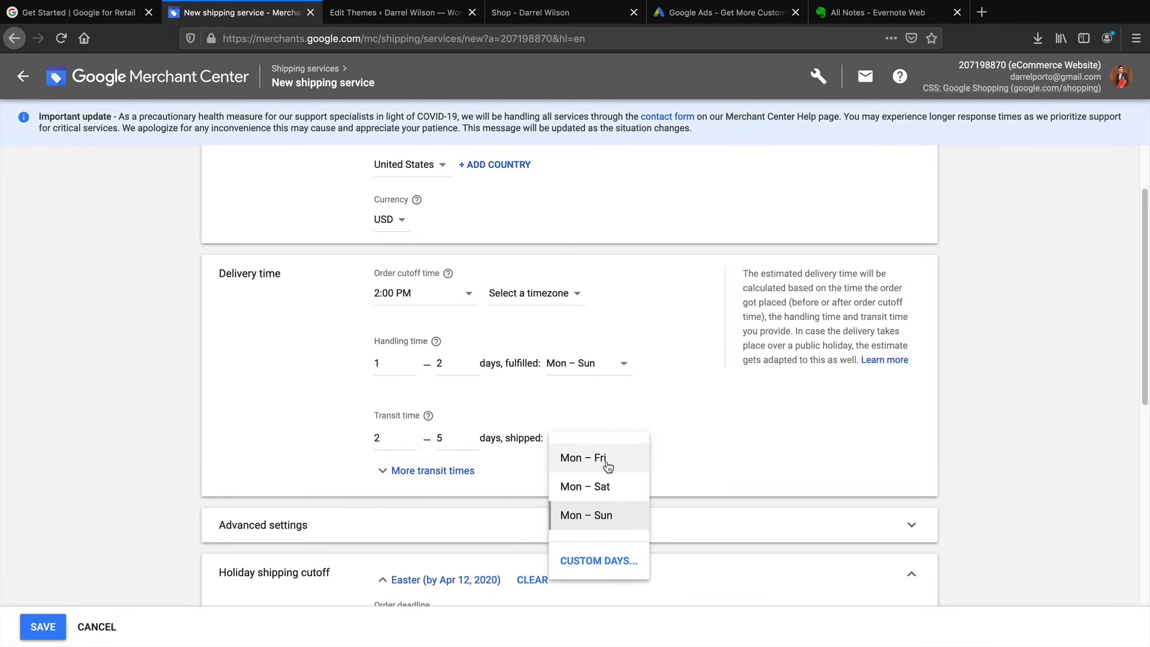
pyautogui.click(615, 522)
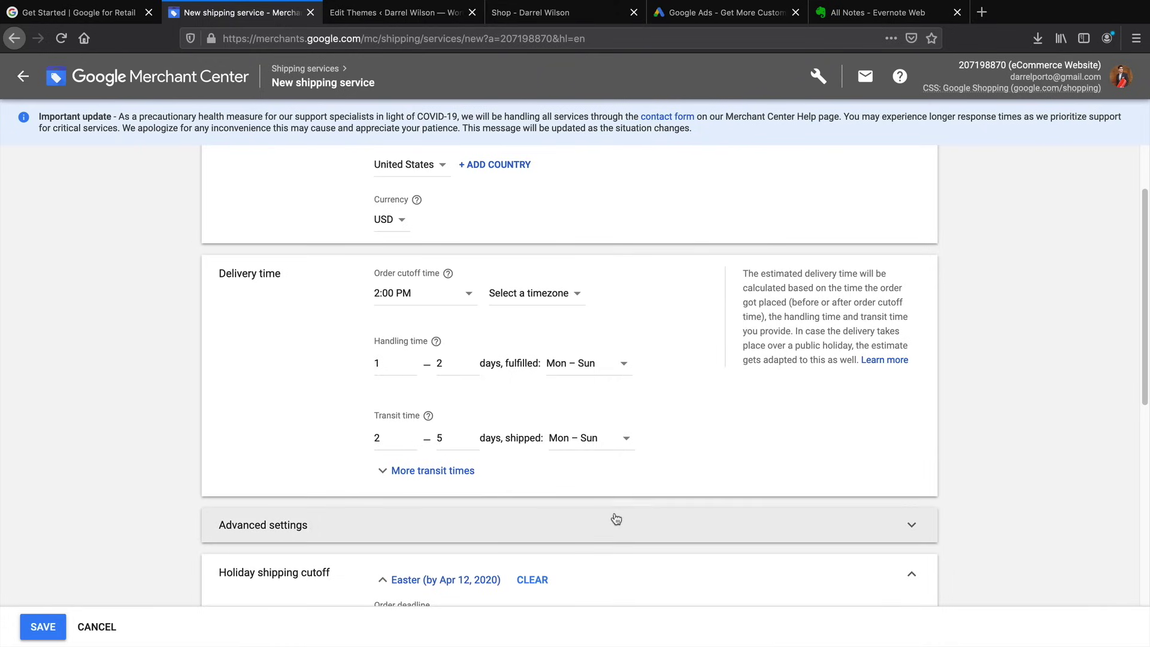
# - Look through the holiday shipping cutoff options and try to add a shipping rate to the service
pyautogui.scroll(-2, 613, 509)
pyautogui.scroll(-3, 616, 474)
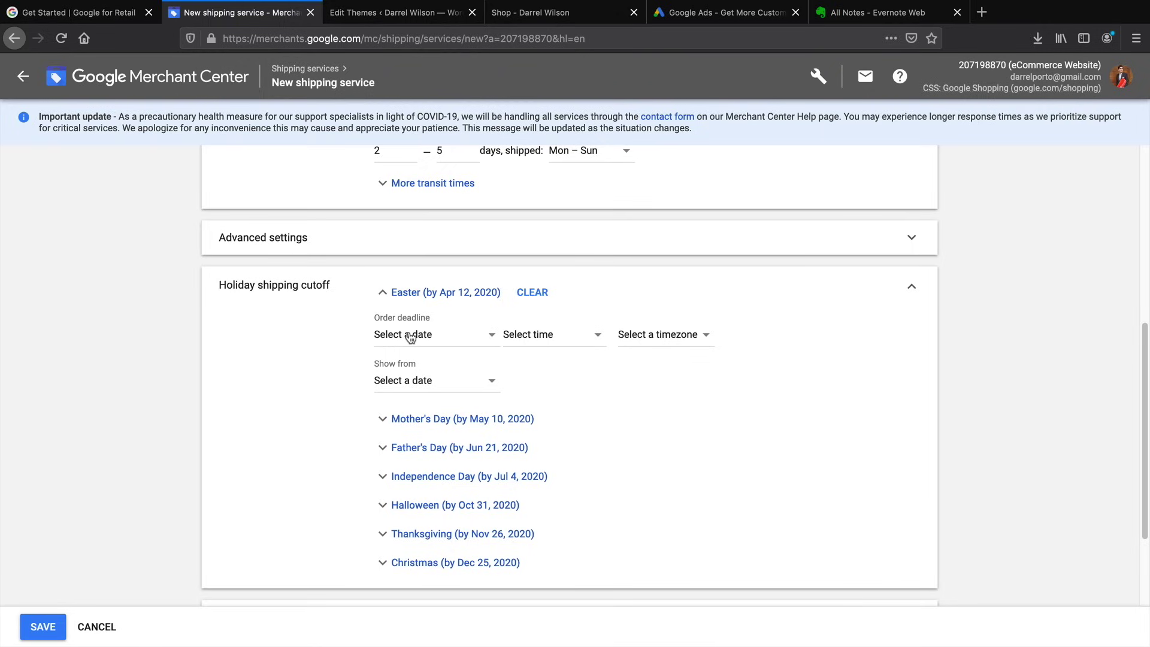
pyautogui.scroll(-1, 426, 420)
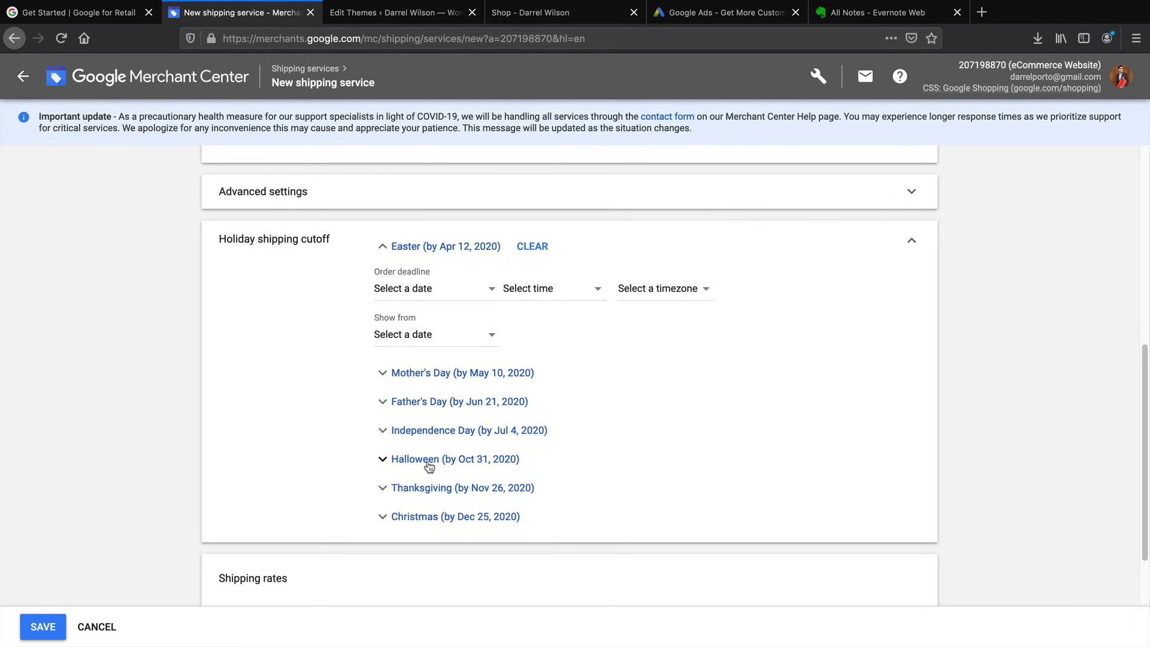
pyautogui.scroll(-1, 429, 468)
pyautogui.scroll(-1, 429, 462)
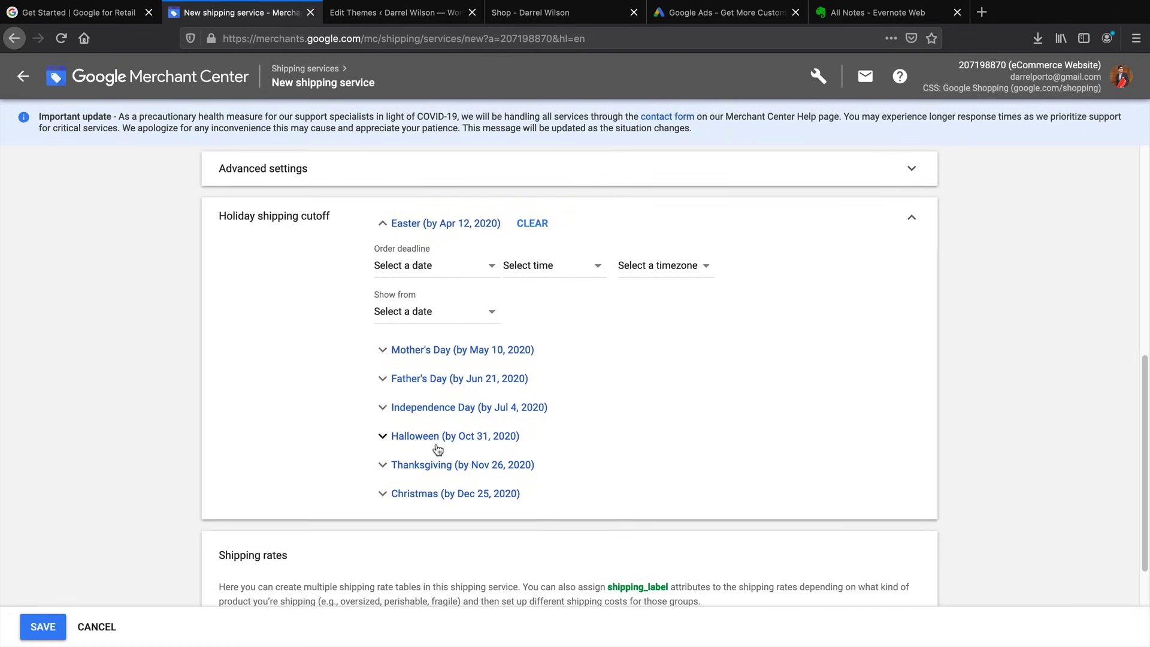
pyautogui.scroll(-1, 440, 443)
pyautogui.scroll(-2, 440, 442)
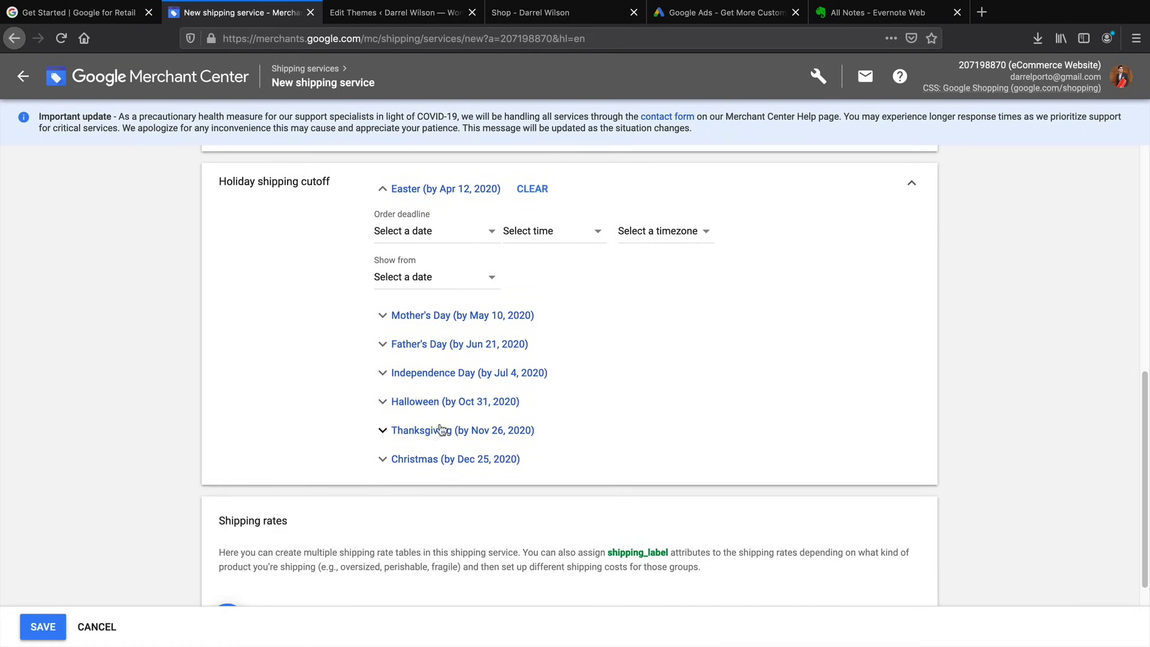
pyautogui.scroll(-3, 423, 405)
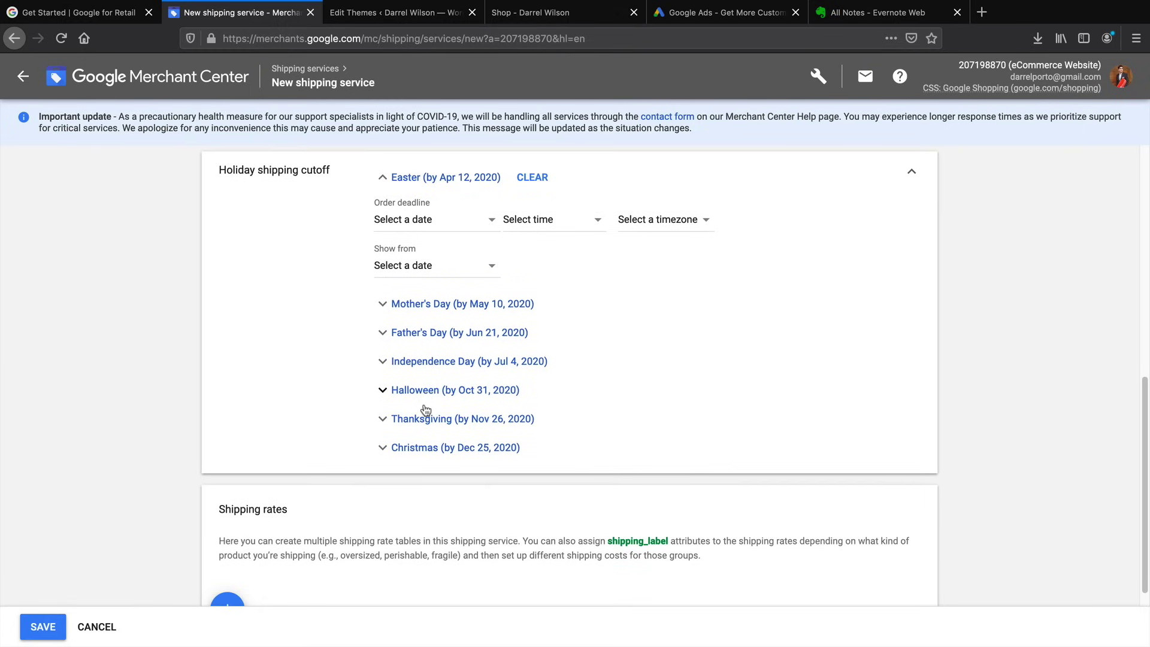
pyautogui.scroll(-6, 428, 399)
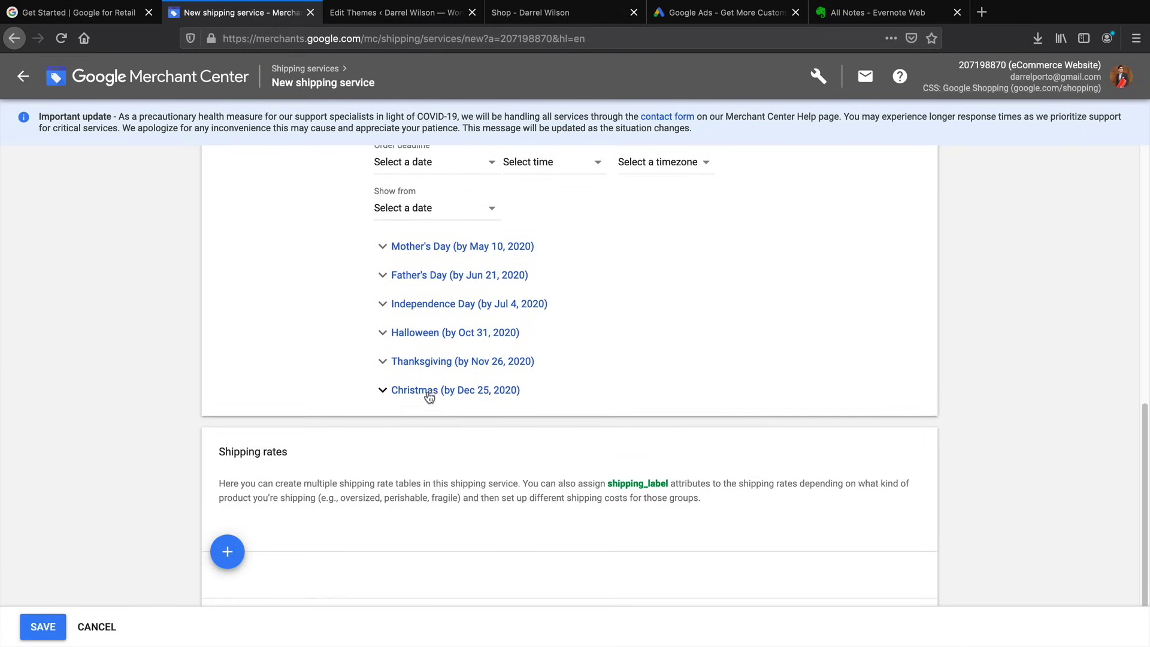
pyautogui.scroll(-2, 433, 390)
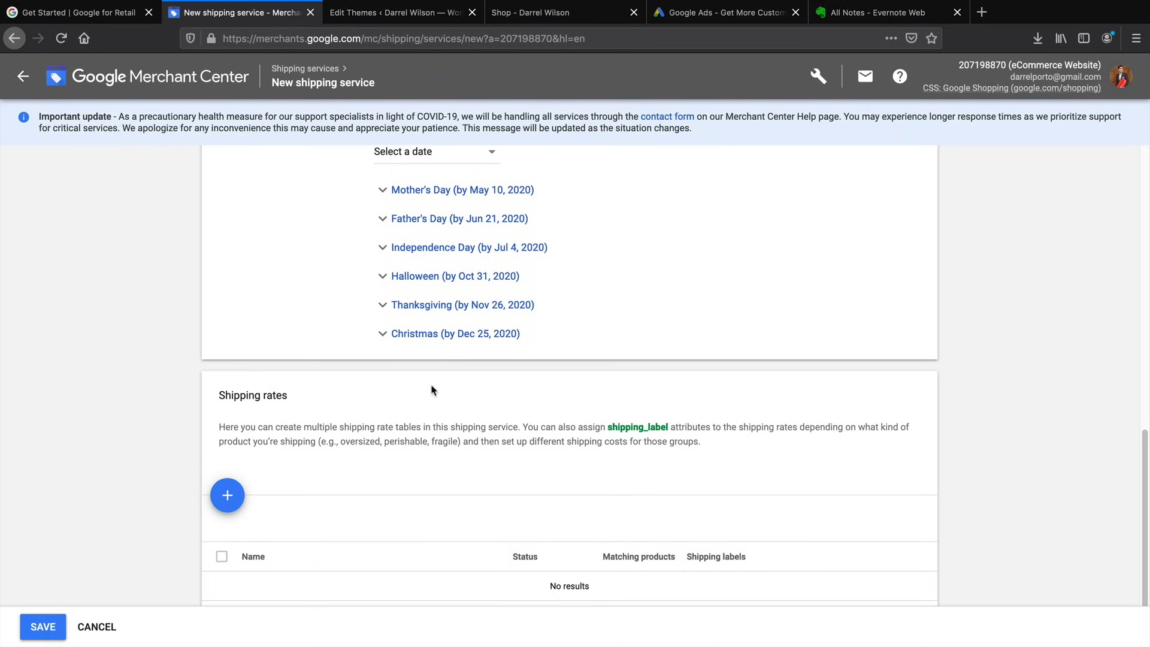
pyautogui.click(228, 496)
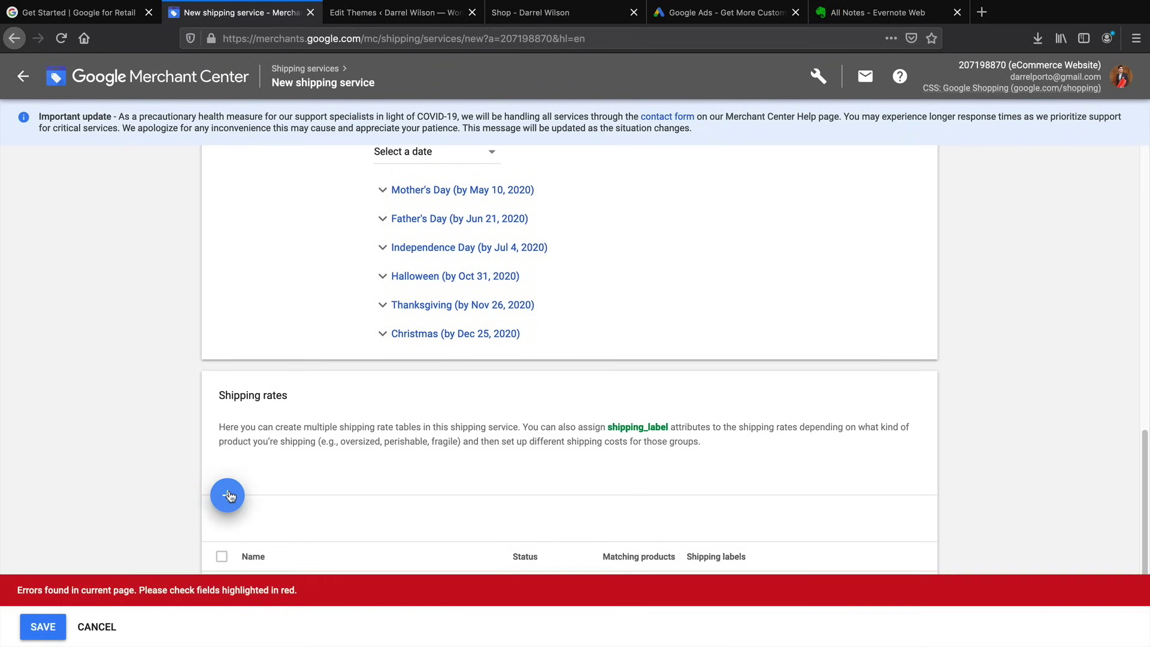
# - Set the order cutoff timezone to (GMT-08:00) Pacific Standard Time (Los Angeles)
pyautogui.click(534, 275)
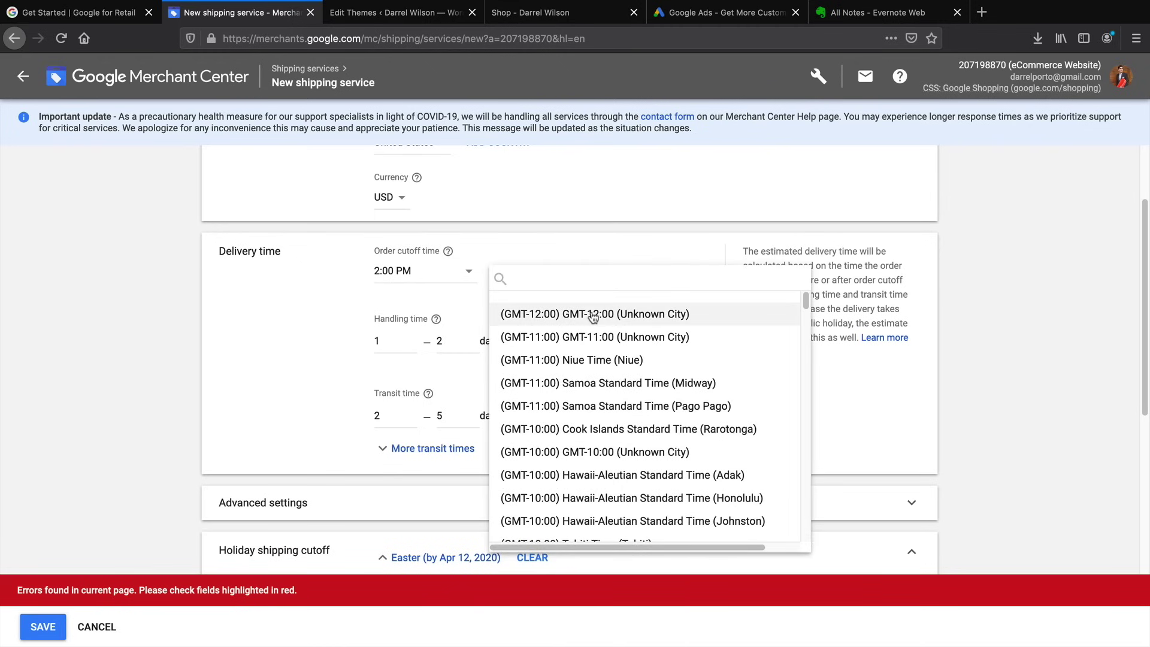
pyautogui.scroll(-5, 674, 458)
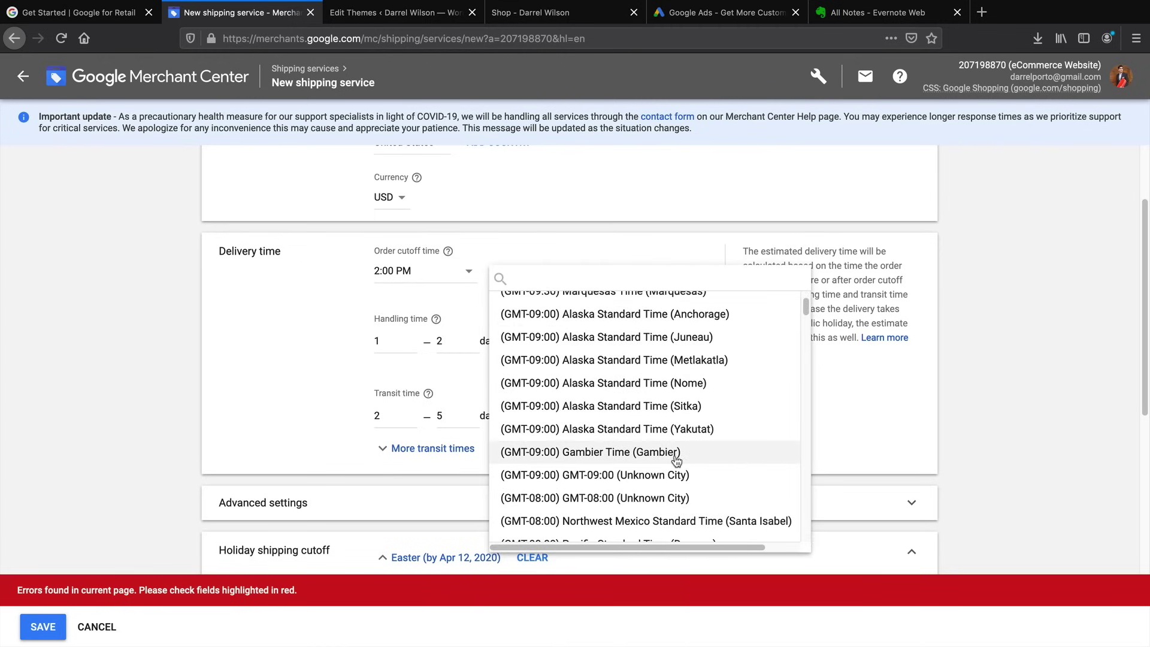
pyautogui.scroll(-2, 681, 437)
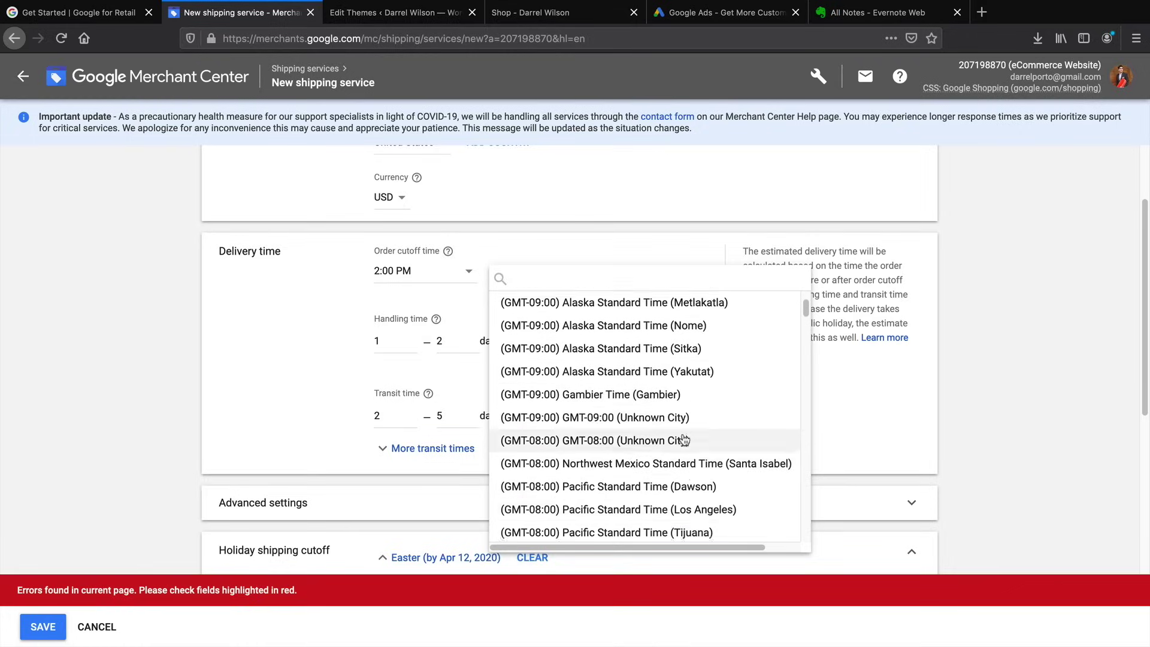
pyautogui.click(617, 514)
# - Add a shipping rate named Flate Rate for all products, using a single rate for all orders
pyautogui.scroll(-3, 334, 412)
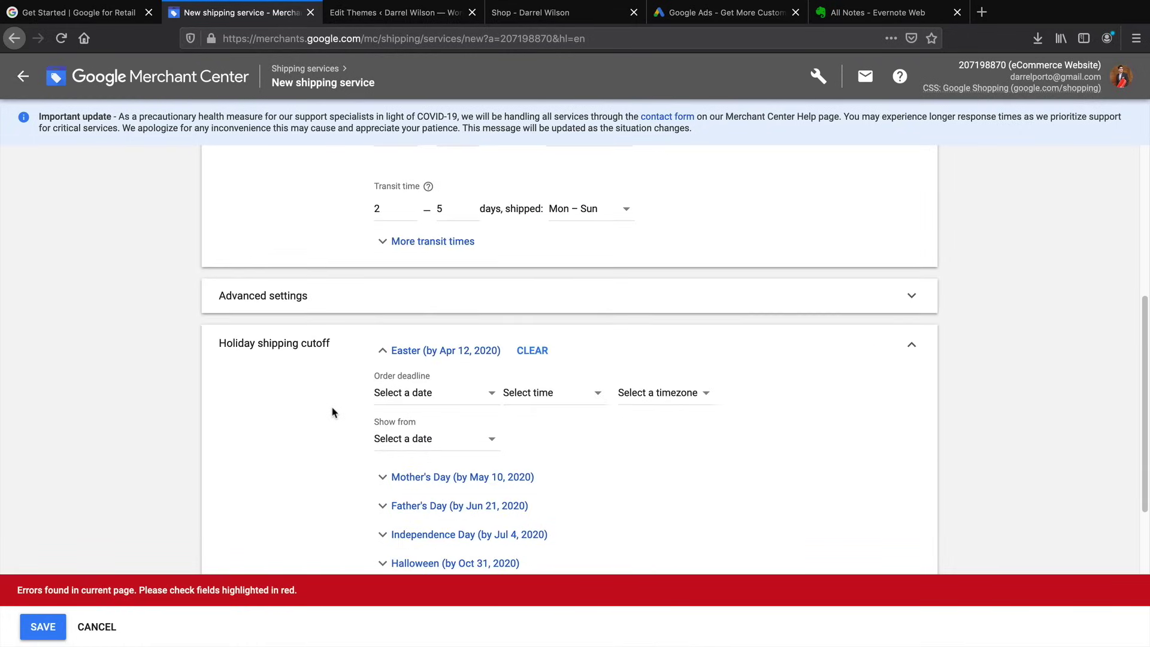
pyautogui.scroll(-5, 334, 412)
pyautogui.click(228, 496)
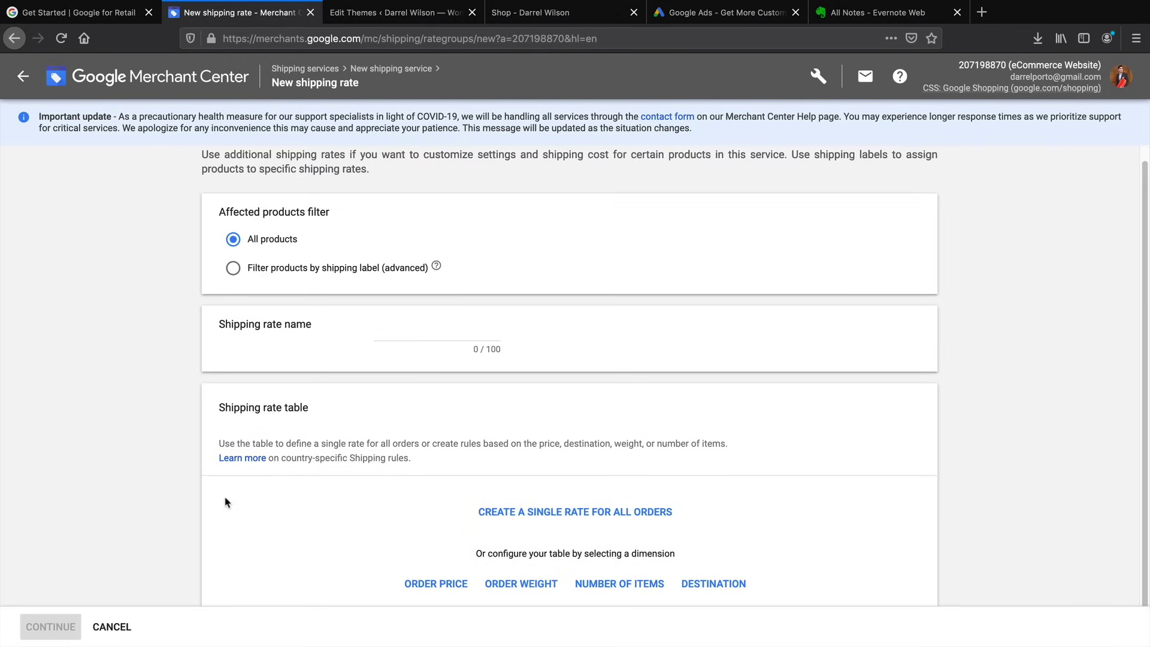
pyautogui.click(453, 330)
pyautogui.write('Flate Rate')
pyautogui.scroll(-1, 712, 526)
pyautogui.click(541, 496)
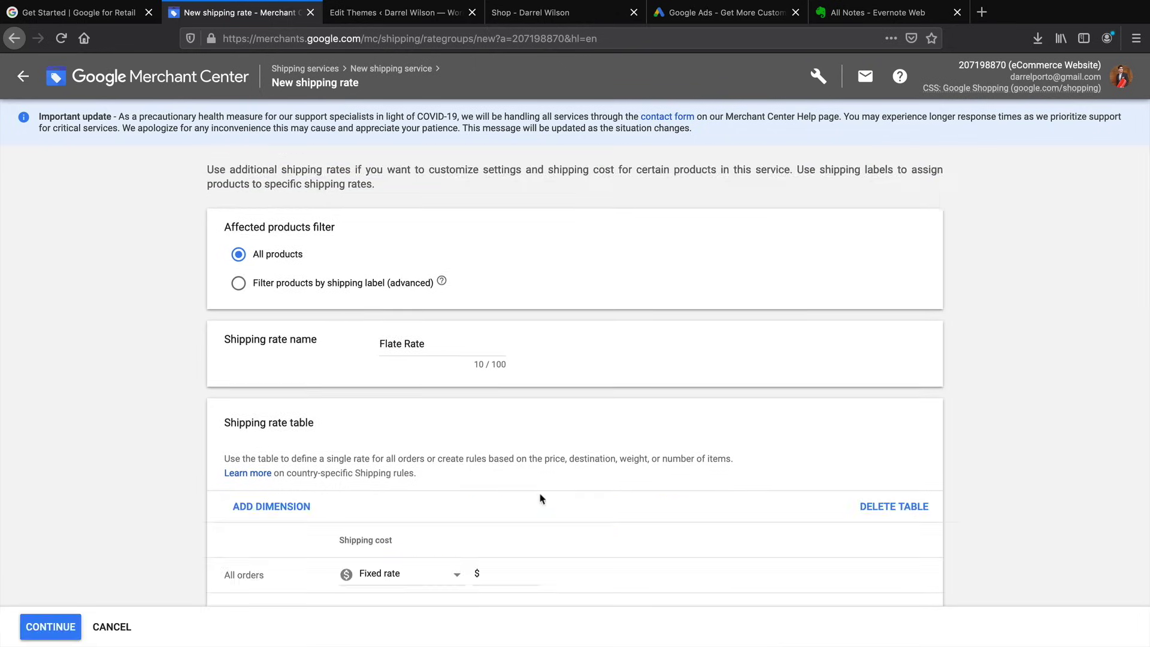
# - Set the shipping cost for all orders to a fixed rate of $4.95
pyautogui.click(513, 577)
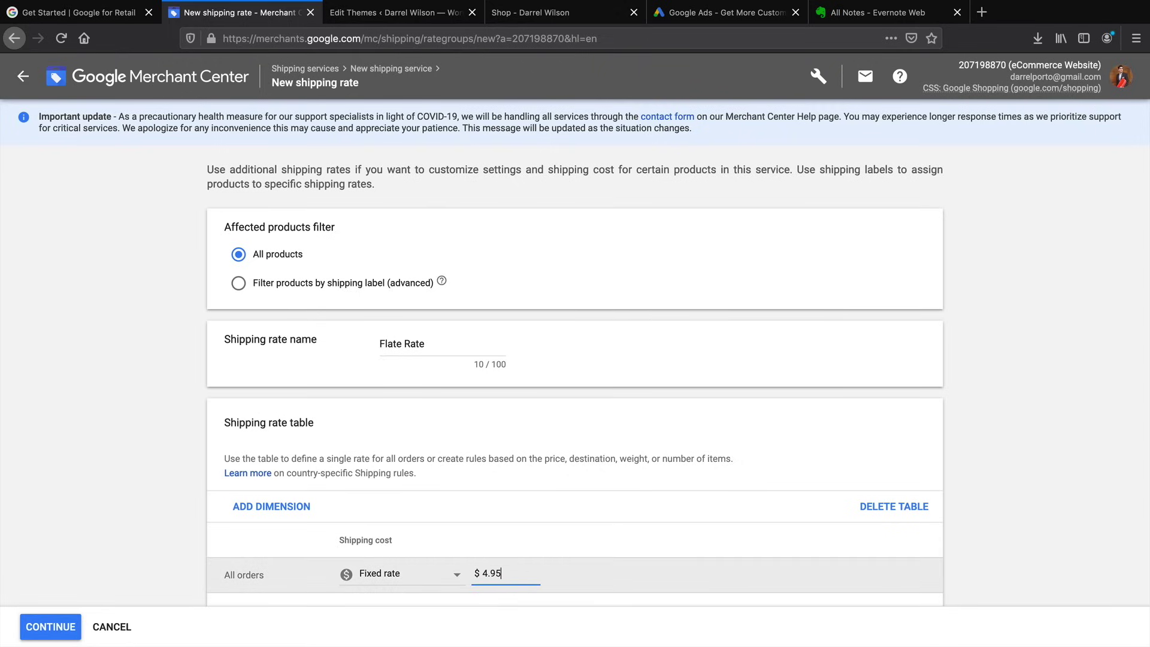
pyautogui.click(444, 574)
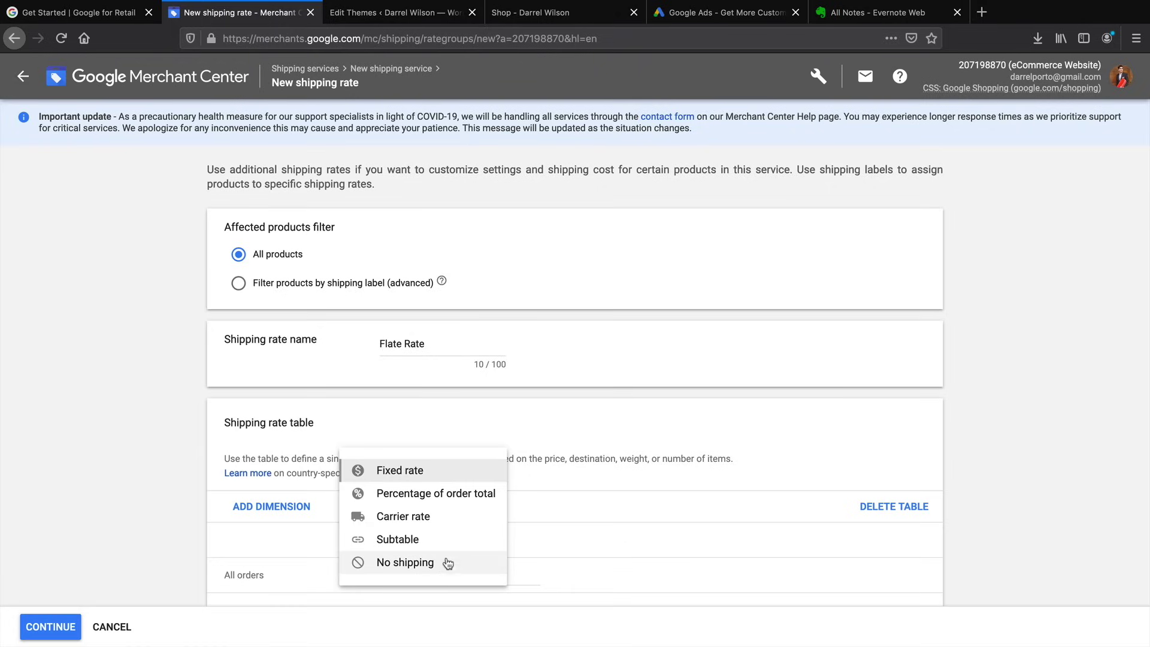
pyautogui.click(457, 473)
# - Set the fixed shipping cost for all orders to $0.00 and continue back to the shipping service
pyautogui.doubleClick(499, 577)
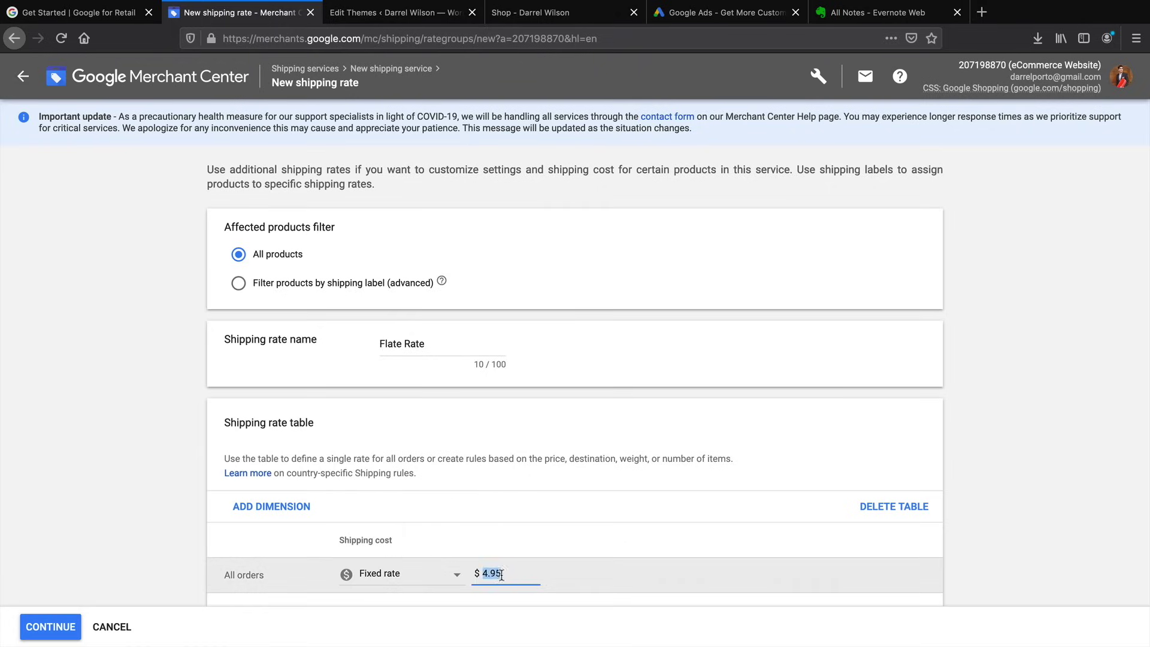
pyautogui.write('0.00')
pyautogui.click(167, 486)
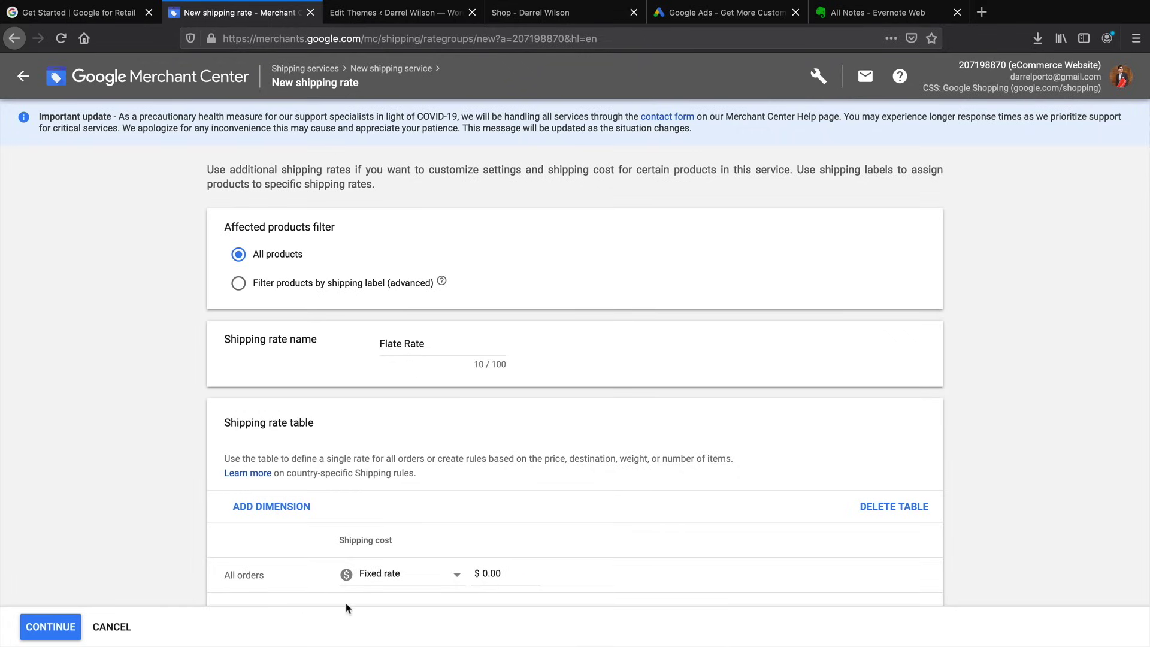
pyautogui.click(59, 632)
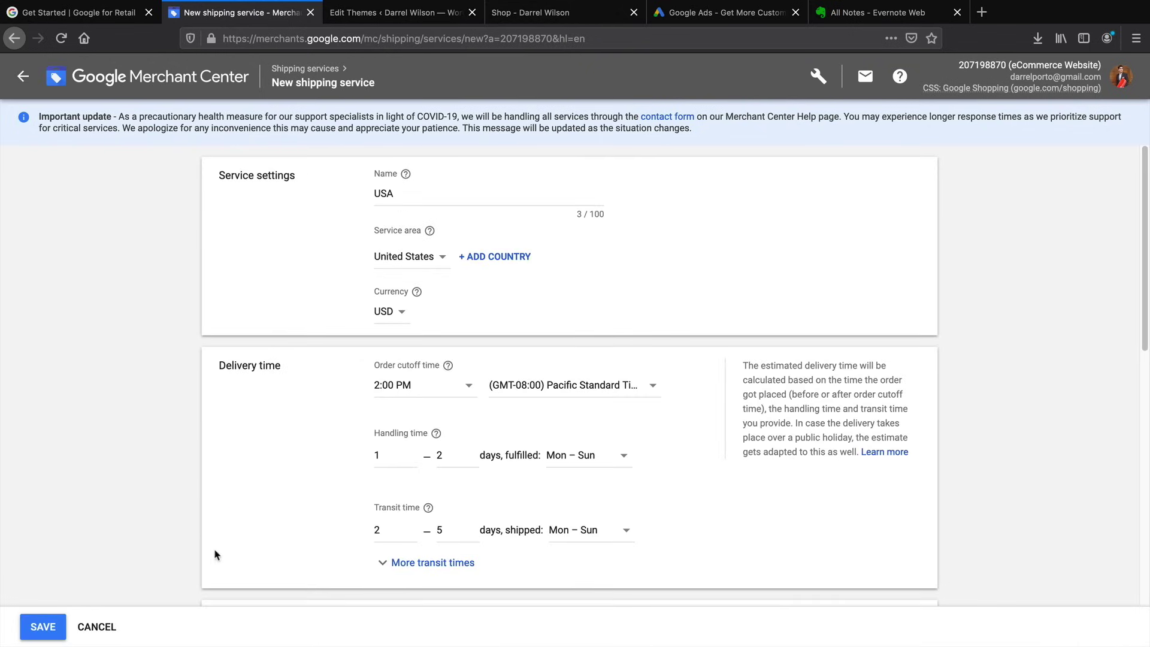
# - Save the USA shipping service with its new rate and return to the surfaces across Google setup
pyautogui.scroll(-5, 347, 519)
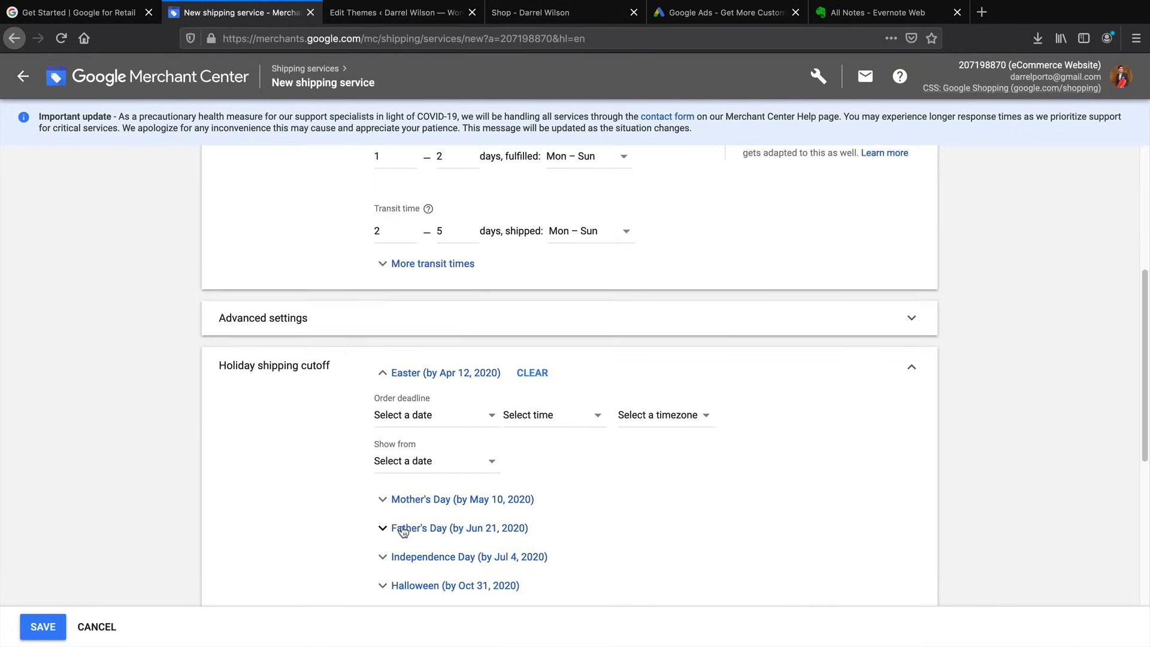
pyautogui.scroll(-6, 402, 529)
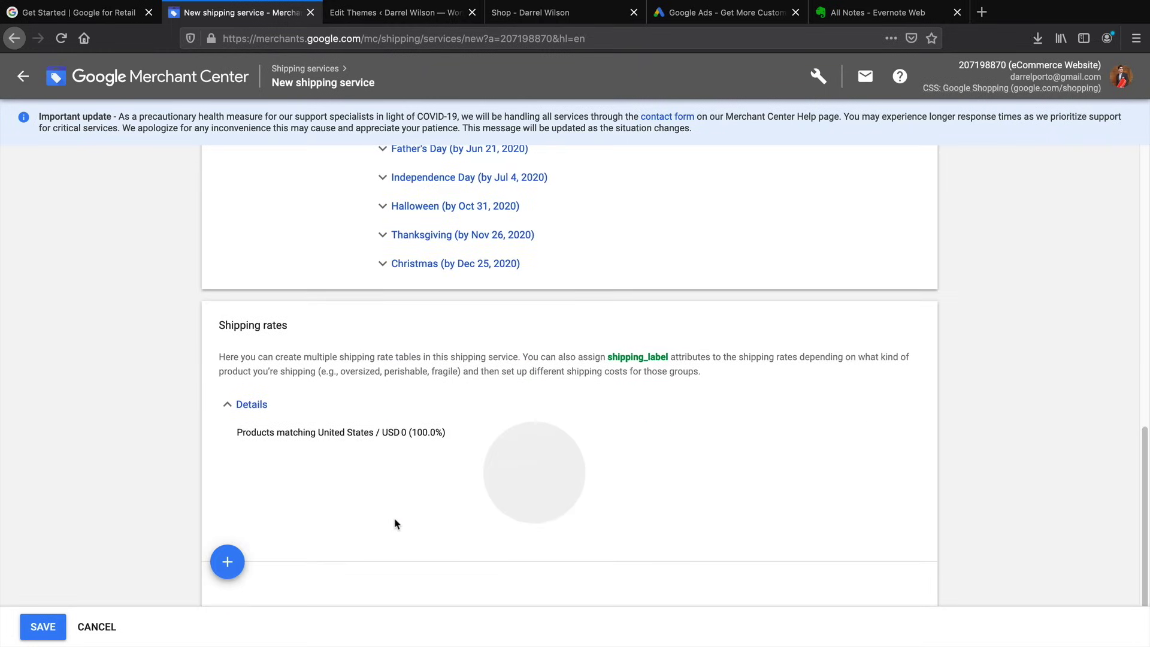
pyautogui.scroll(-1, 395, 524)
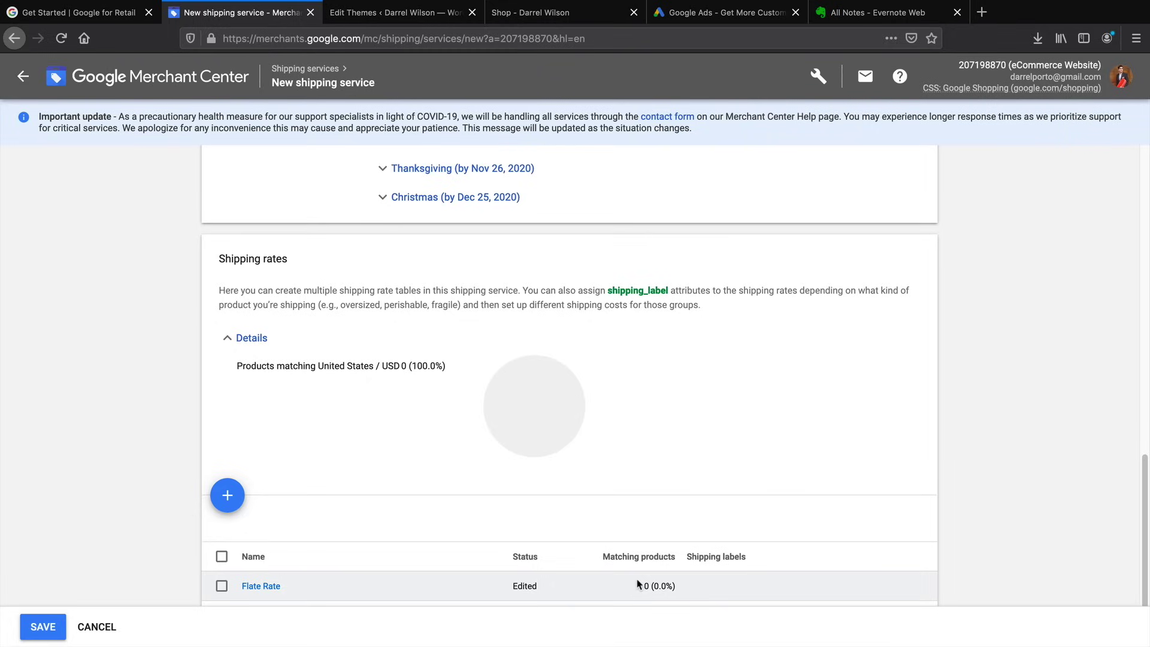
pyautogui.click(48, 628)
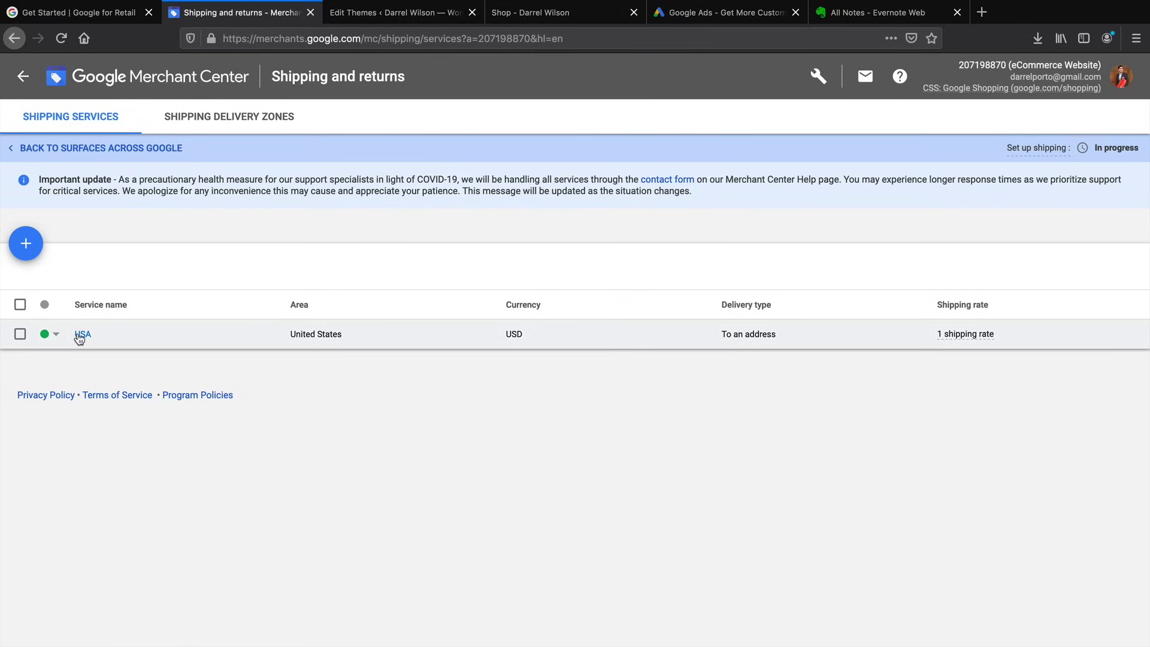
pyautogui.click(36, 149)
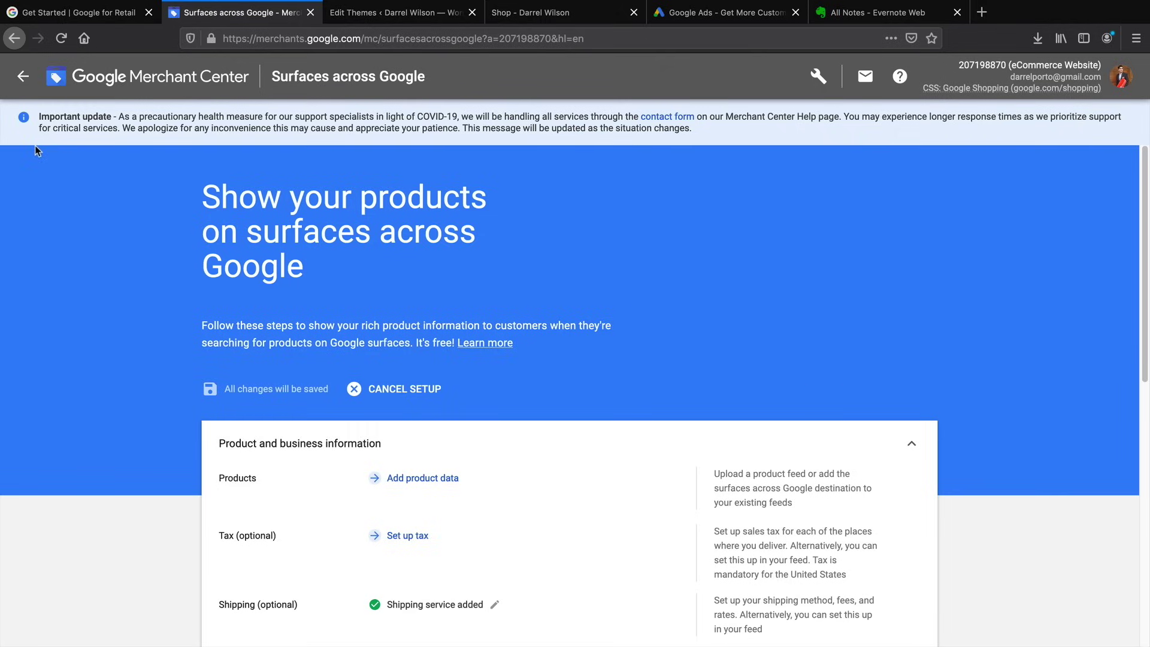
# - Open the tax setup and save the recommended option to set up sales tax for states in which sales tax is charged
pyautogui.scroll(-3, 240, 419)
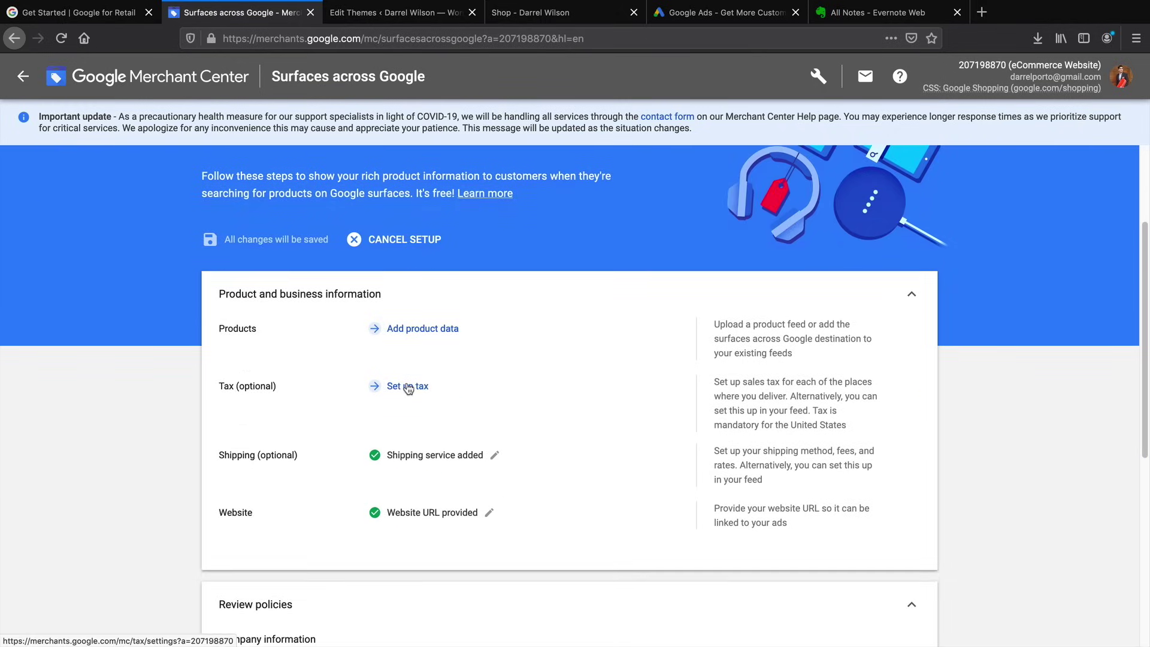
pyautogui.click(408, 387)
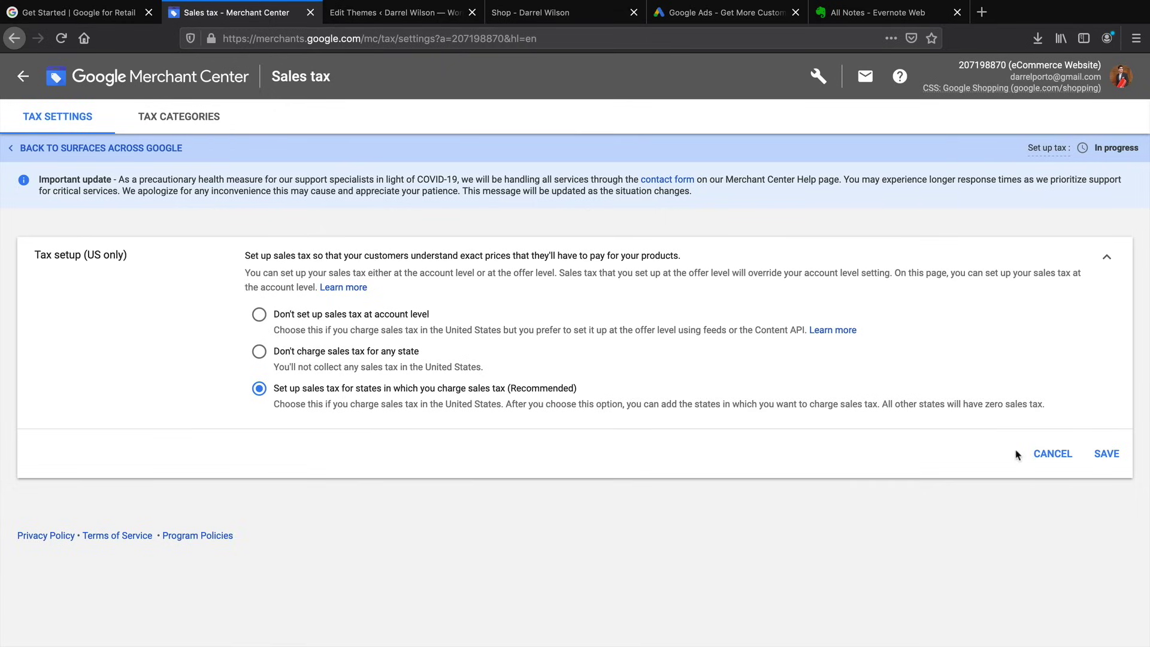
pyautogui.click(1107, 453)
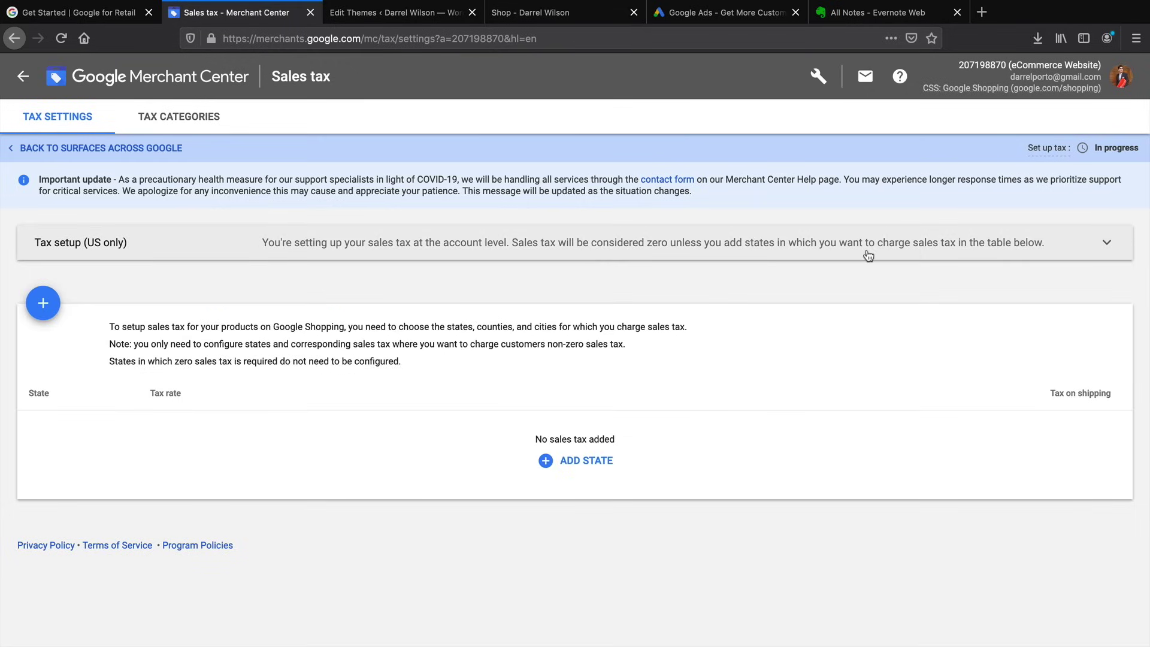
# - Add California to the sales tax states with the Google determined tax rate, save it and return to surfaces across Google
pyautogui.click(580, 462)
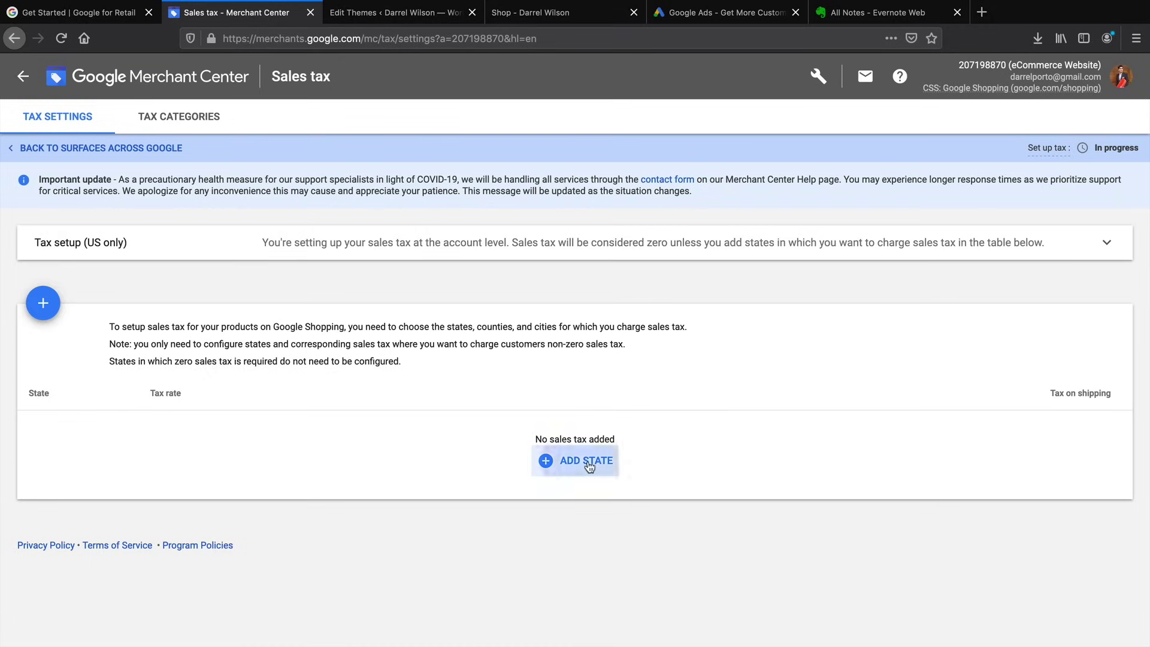
pyautogui.click(76, 432)
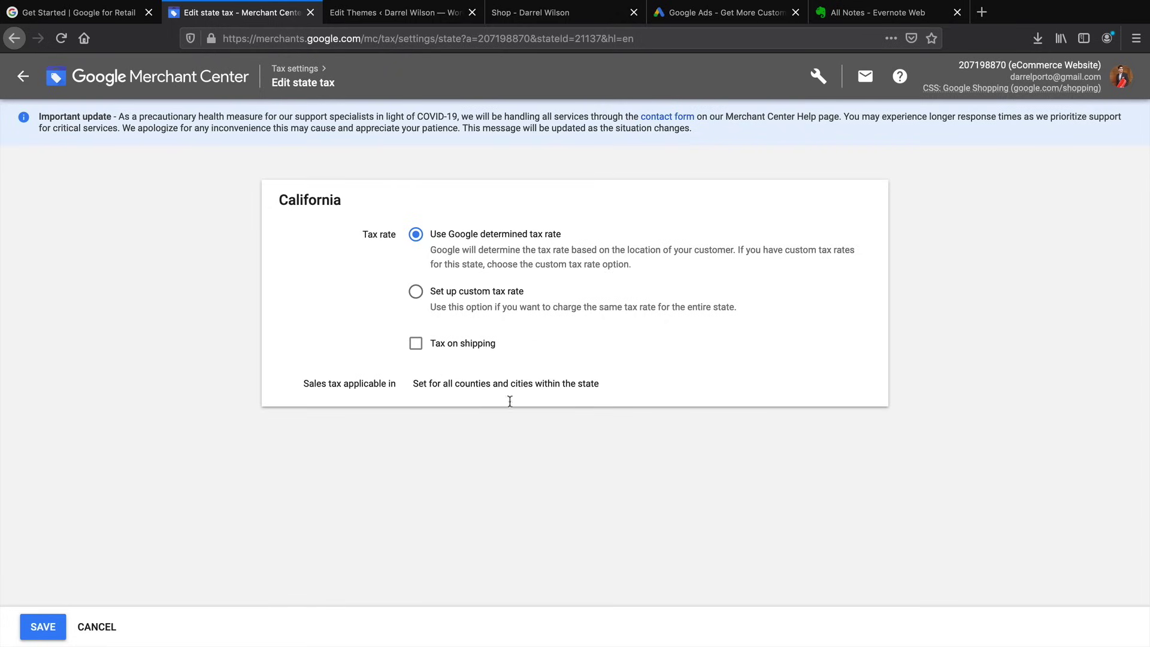
pyautogui.click(48, 628)
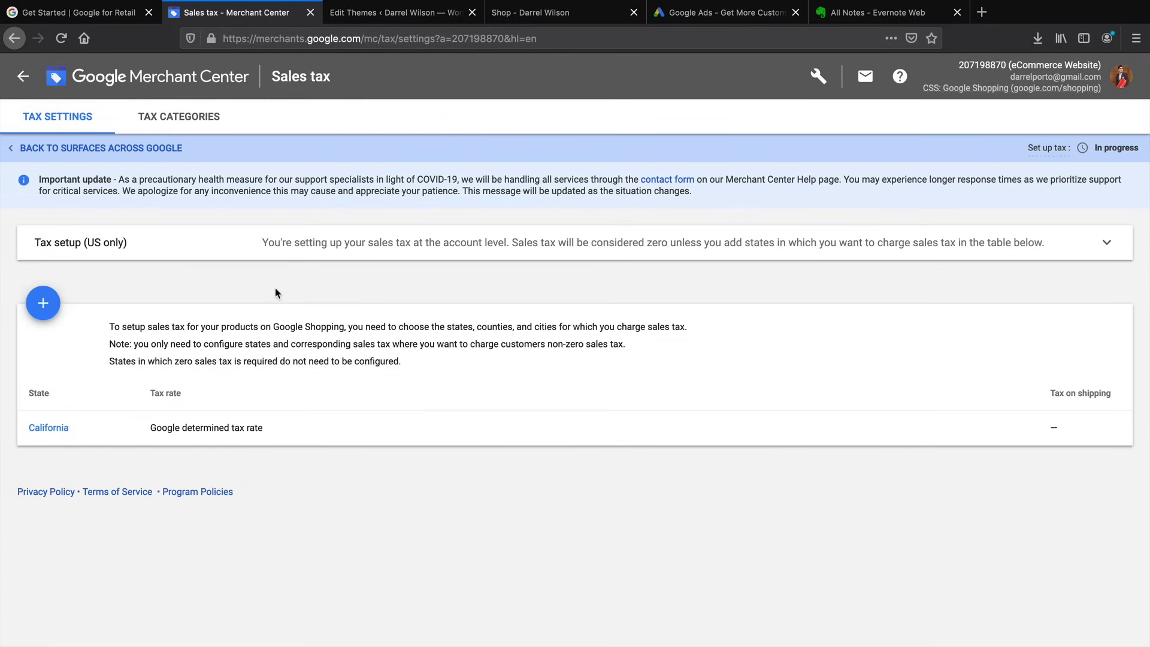
pyautogui.click(64, 153)
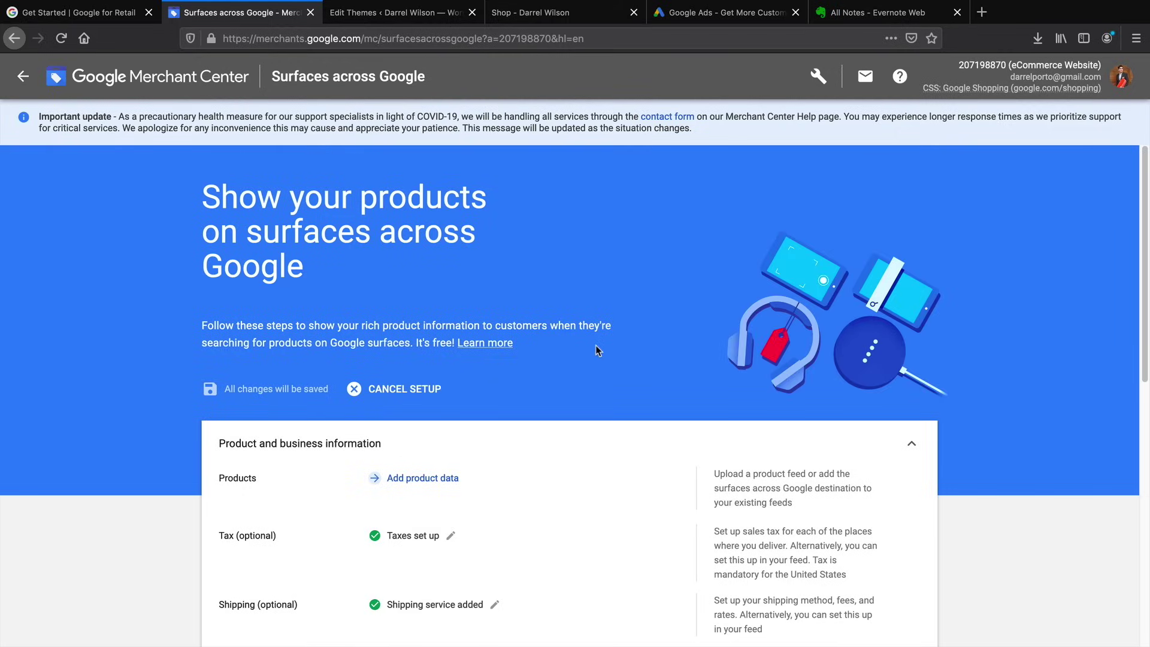
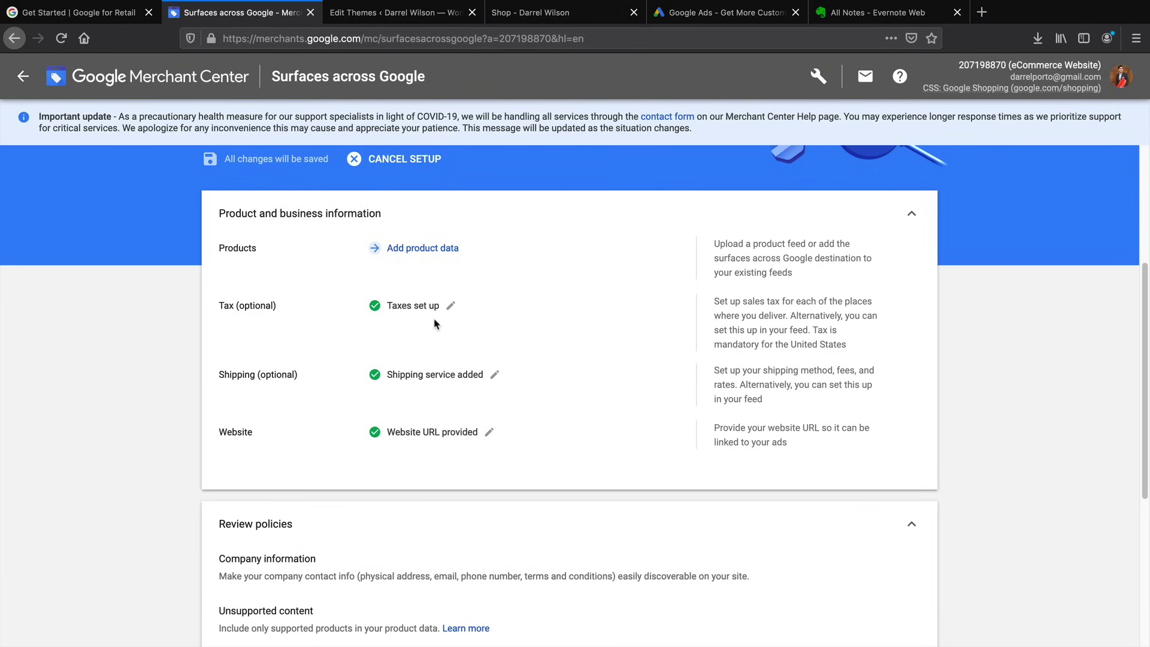
# - Start a product feed for multiple products in the United States, with English as the language and Website crawl as the input method
pyautogui.click(424, 249)
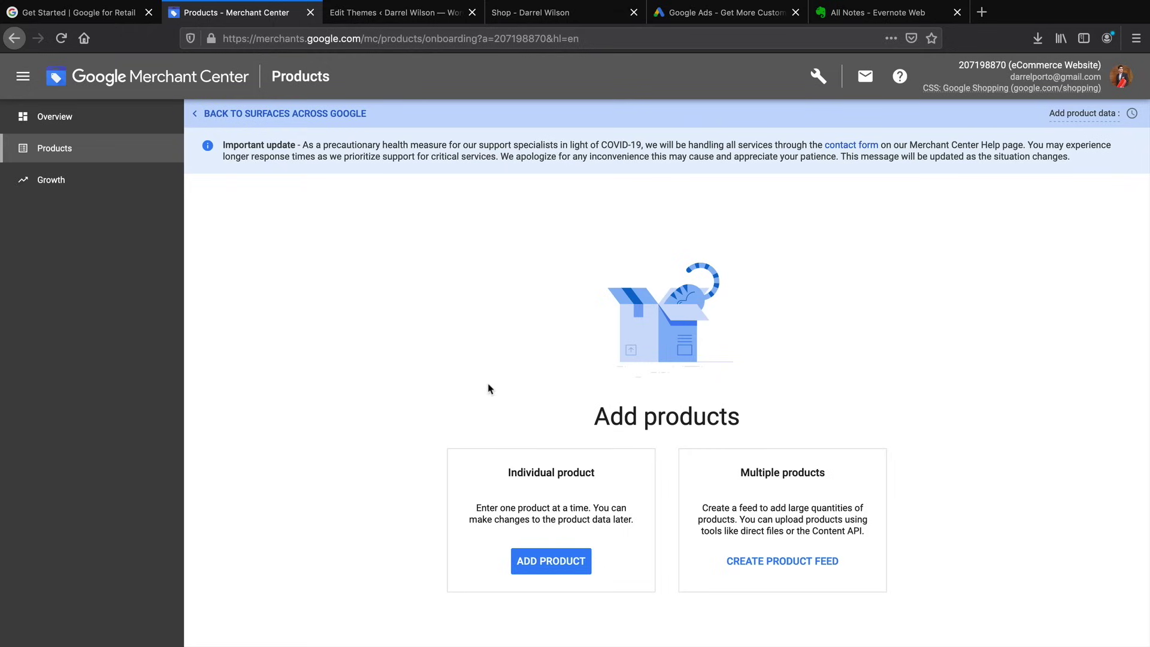
pyautogui.click(92, 148)
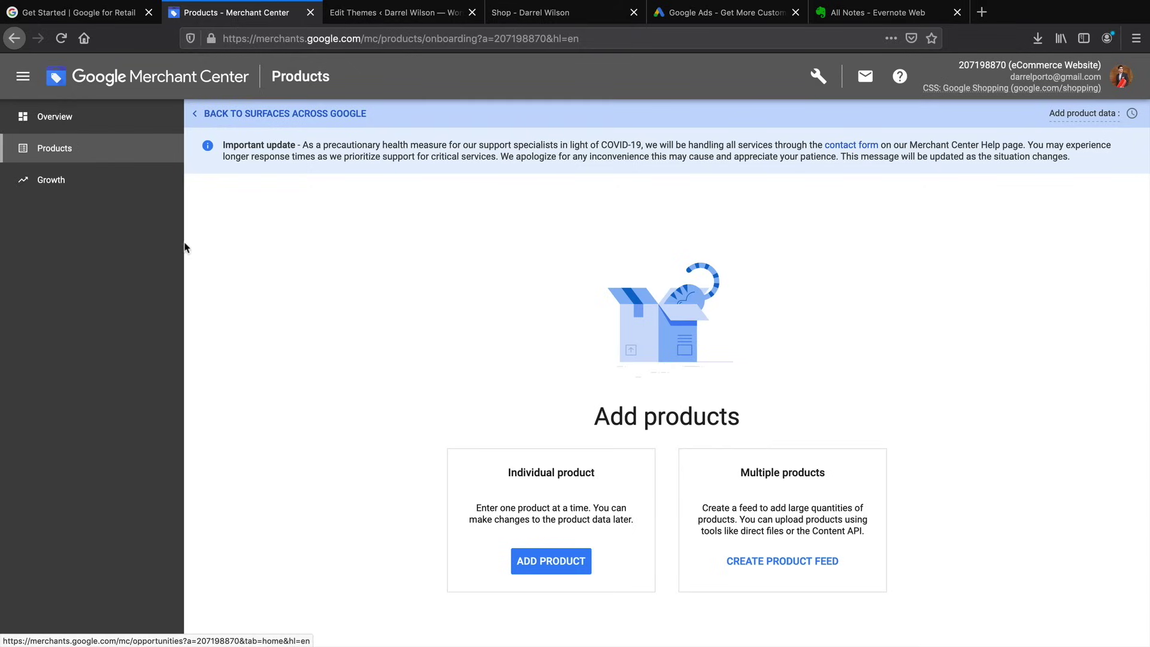
pyautogui.click(771, 565)
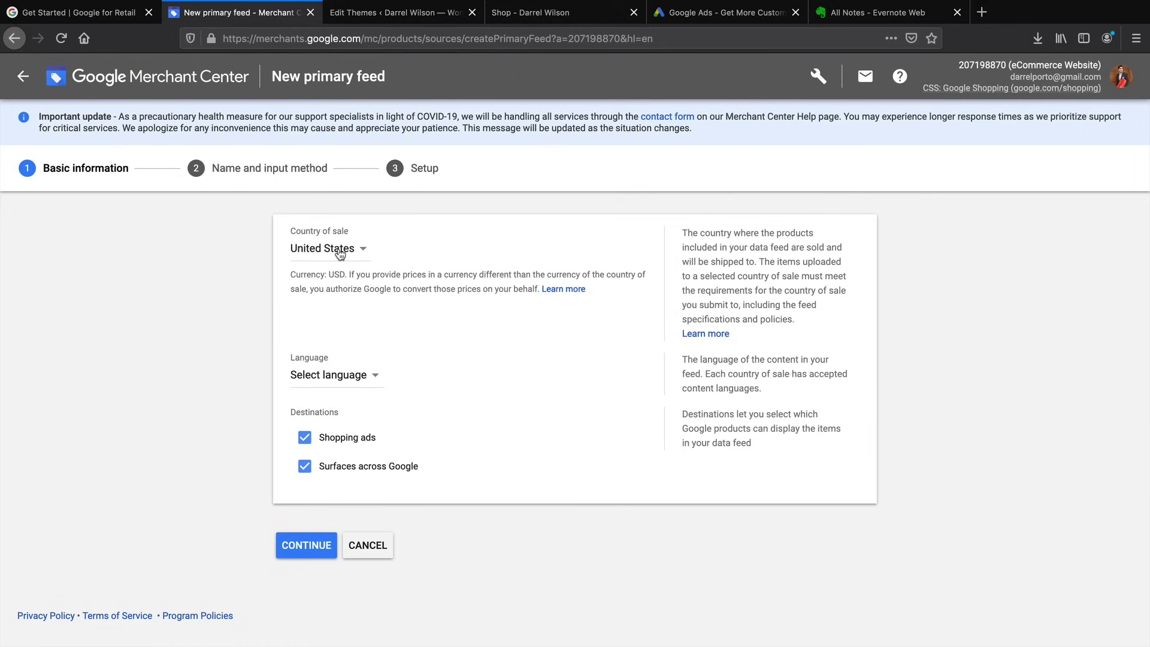
pyautogui.click(362, 376)
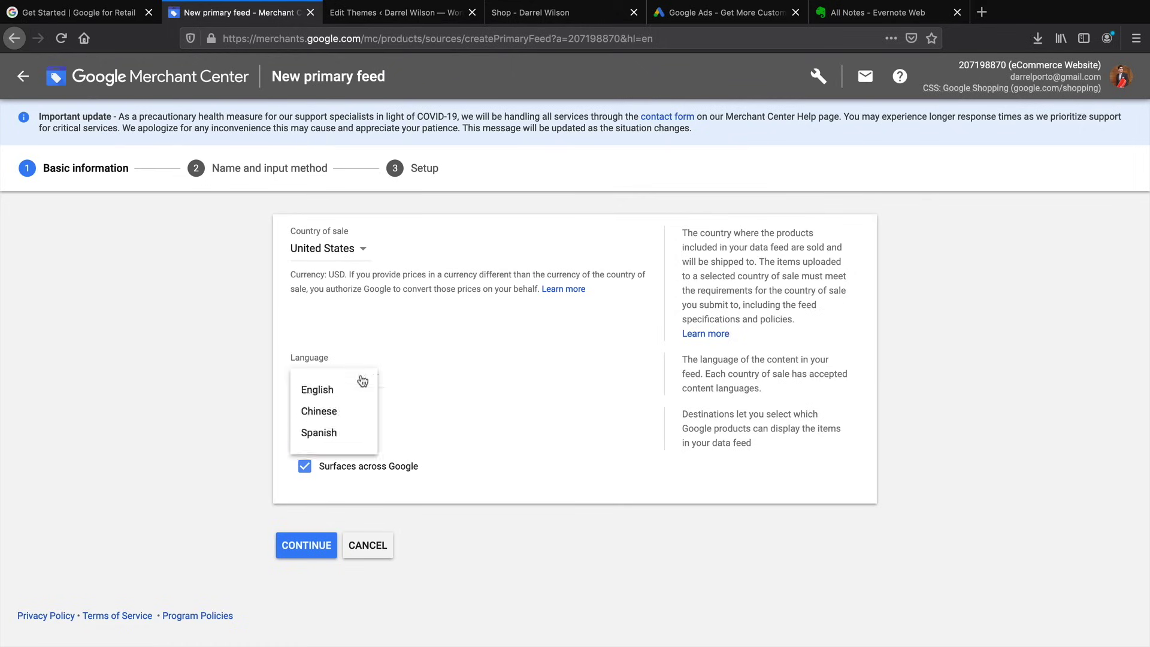
pyautogui.click(334, 398)
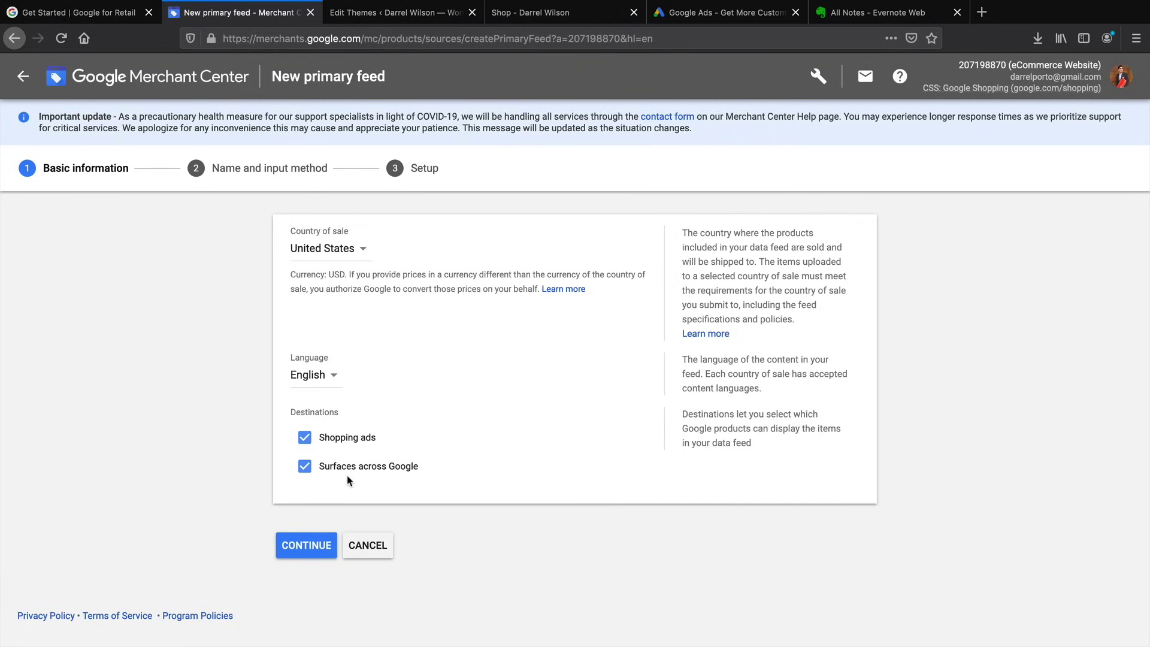
pyautogui.click(307, 546)
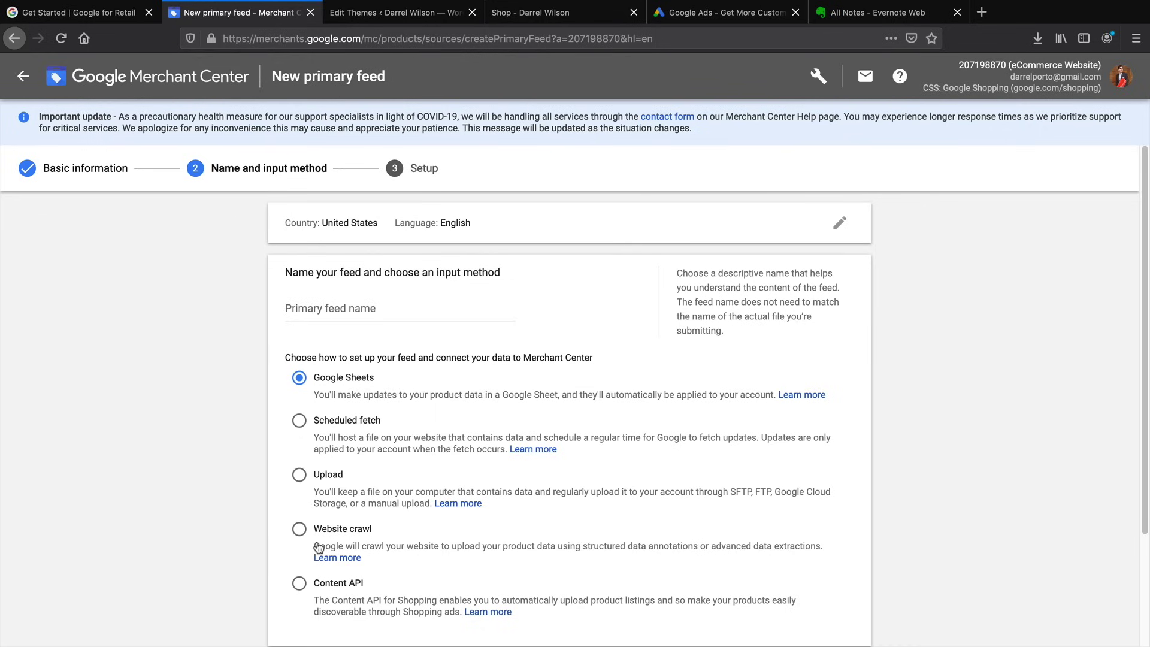
pyautogui.scroll(-1, 231, 538)
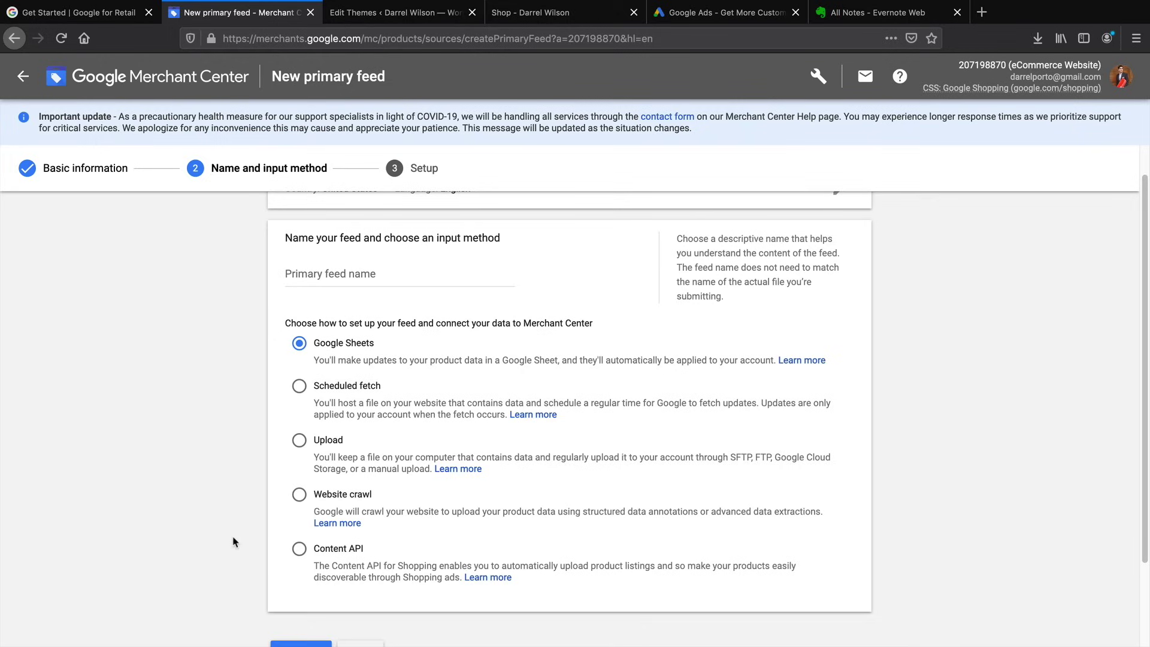
pyautogui.click(299, 495)
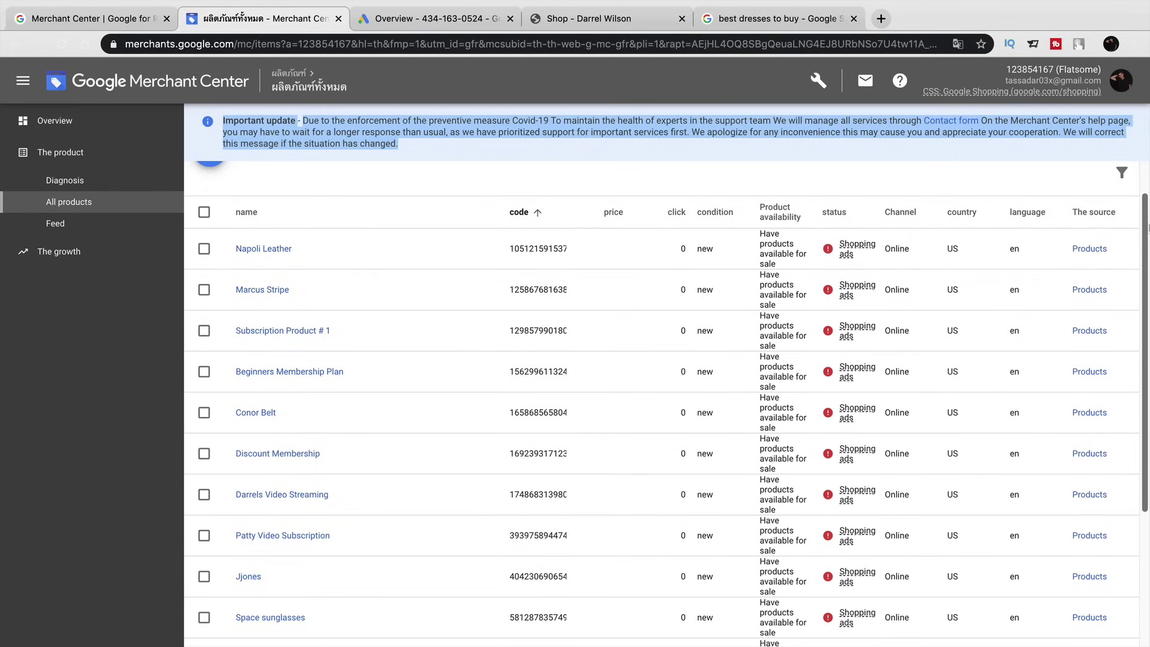
# - Look through the rest of the product list in the Flatsome account, and switch back to the Firefox window with the new feed
pyautogui.moveTo(1148, 226); pyautogui.dragTo(1149, 354)
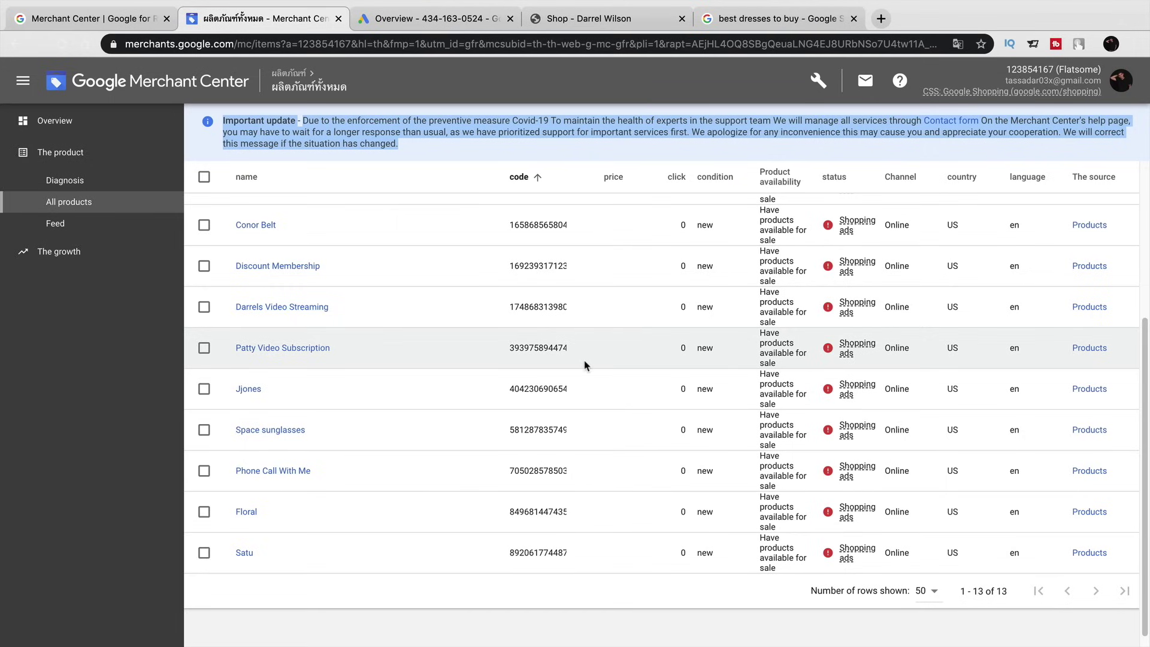
pyautogui.press('super+Tab')
pyautogui.press('super+Tab')
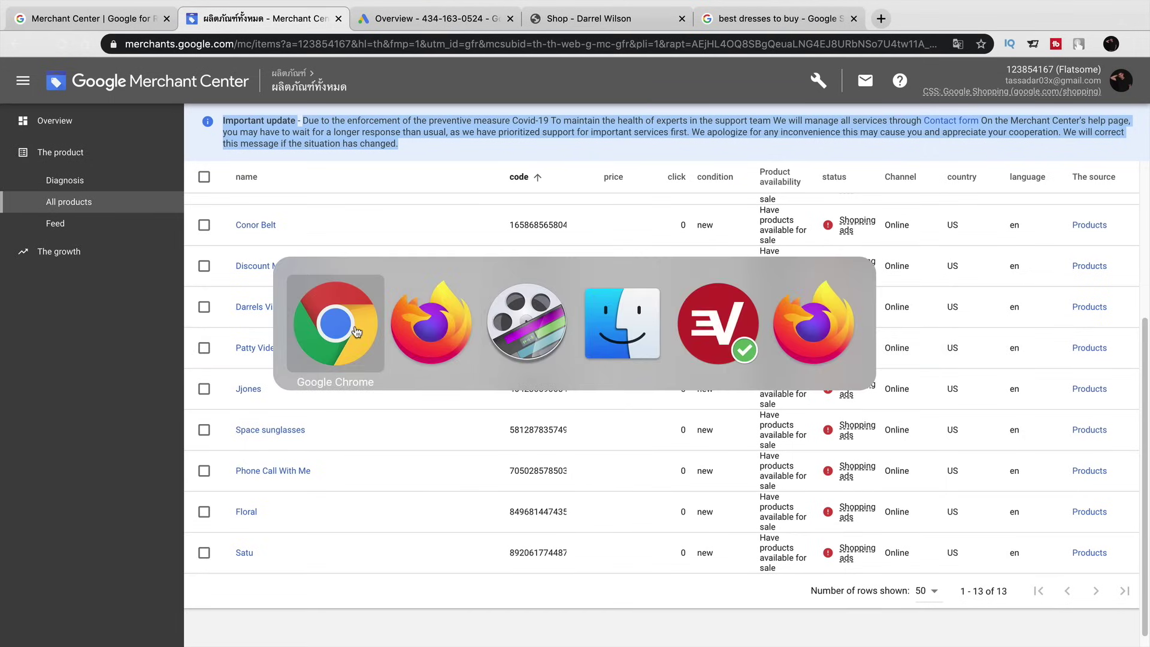
pyautogui.press('super+Tab')
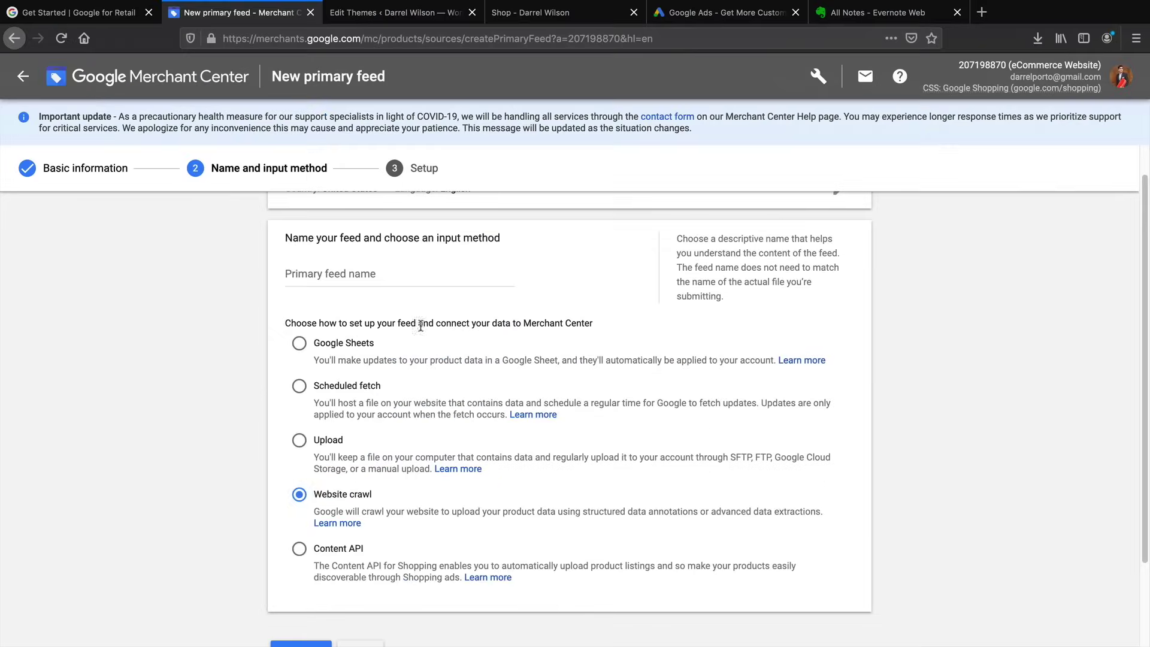
# - Name the primary feed "eCommerce Website For Flatsome", read what happens next and create the feed
pyautogui.scroll(-1, 341, 484)
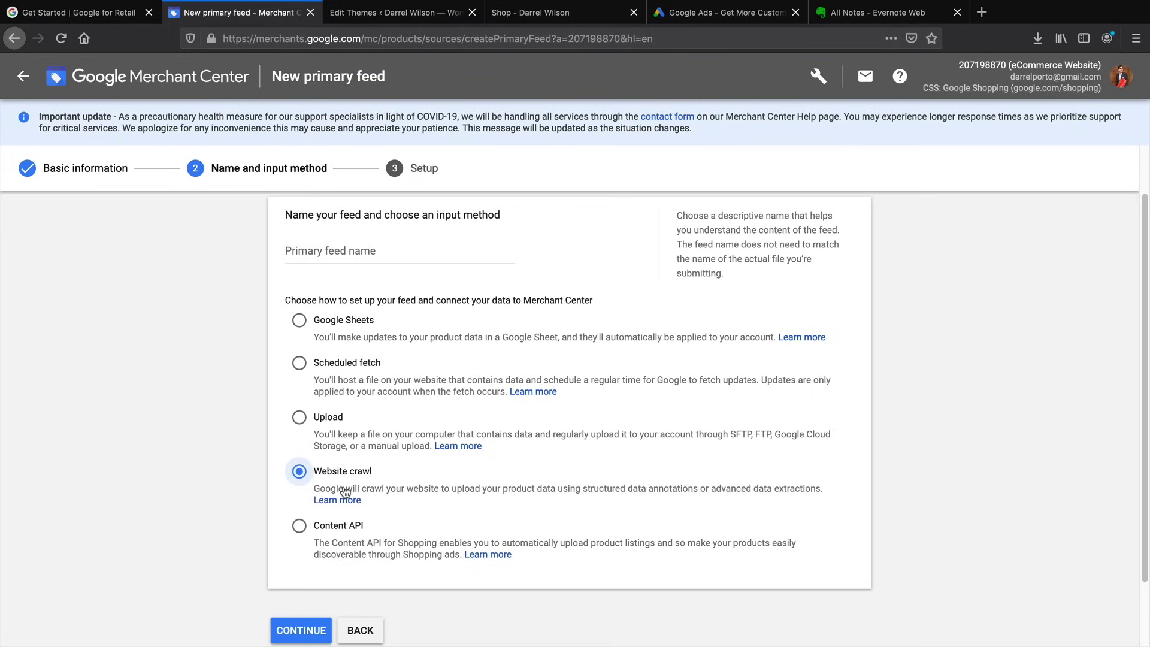
pyautogui.click(407, 255)
pyautogui.write('e')
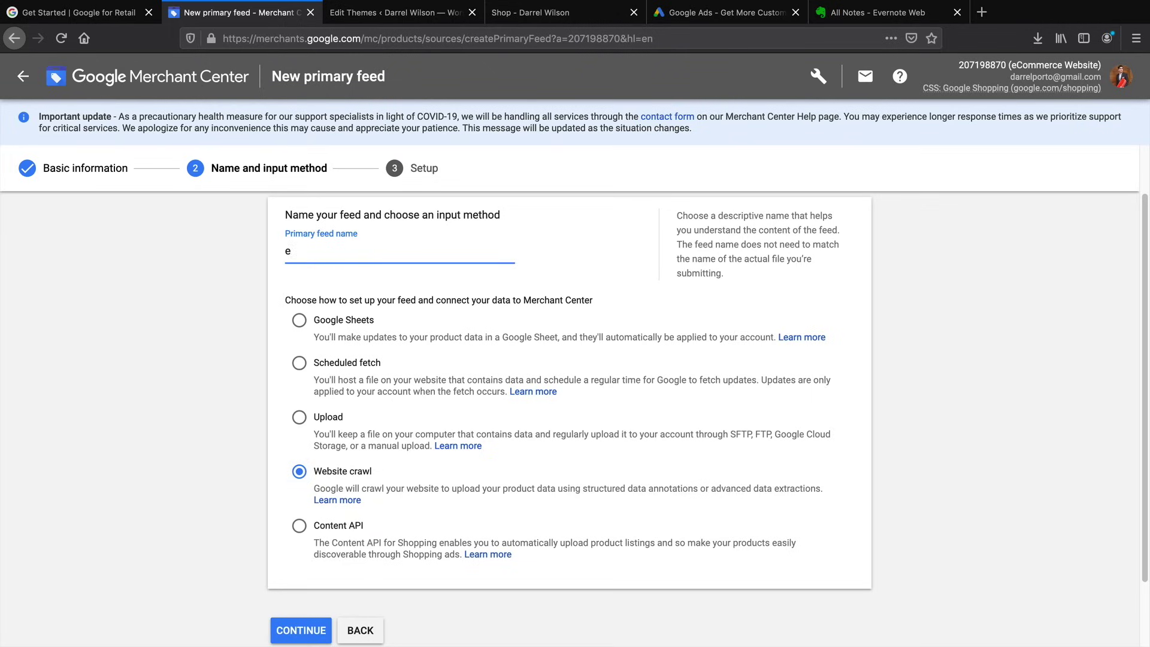
pyautogui.write('Commerce Website For Flatsome')
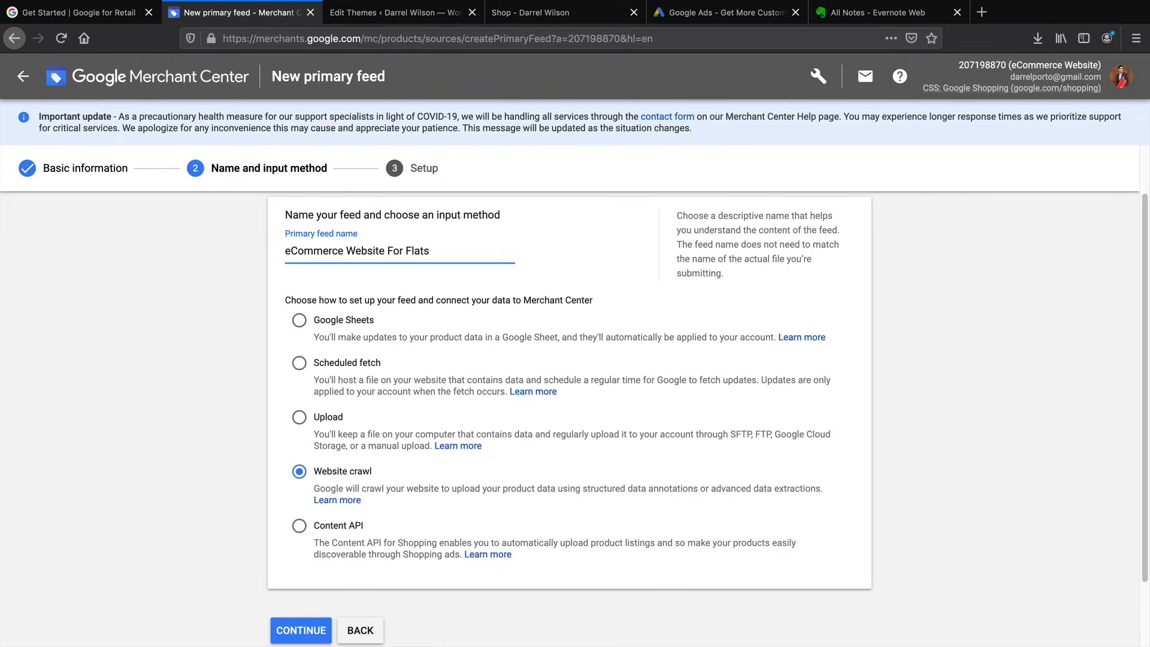
pyautogui.click(309, 633)
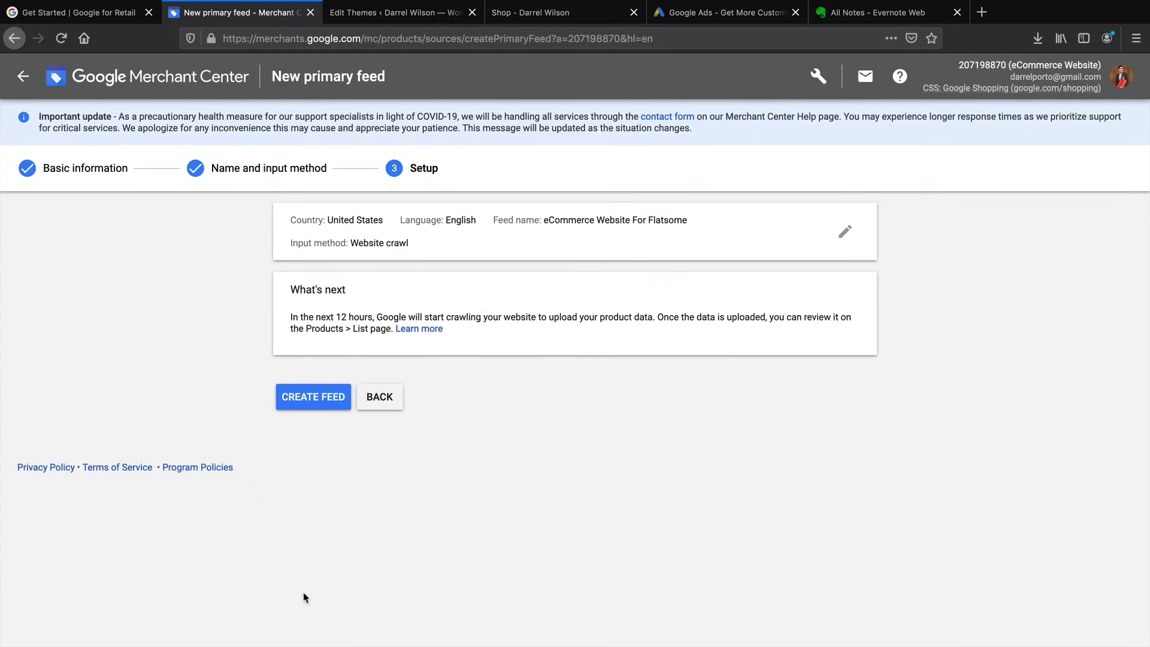
pyautogui.moveTo(302, 317); pyautogui.dragTo(779, 332)
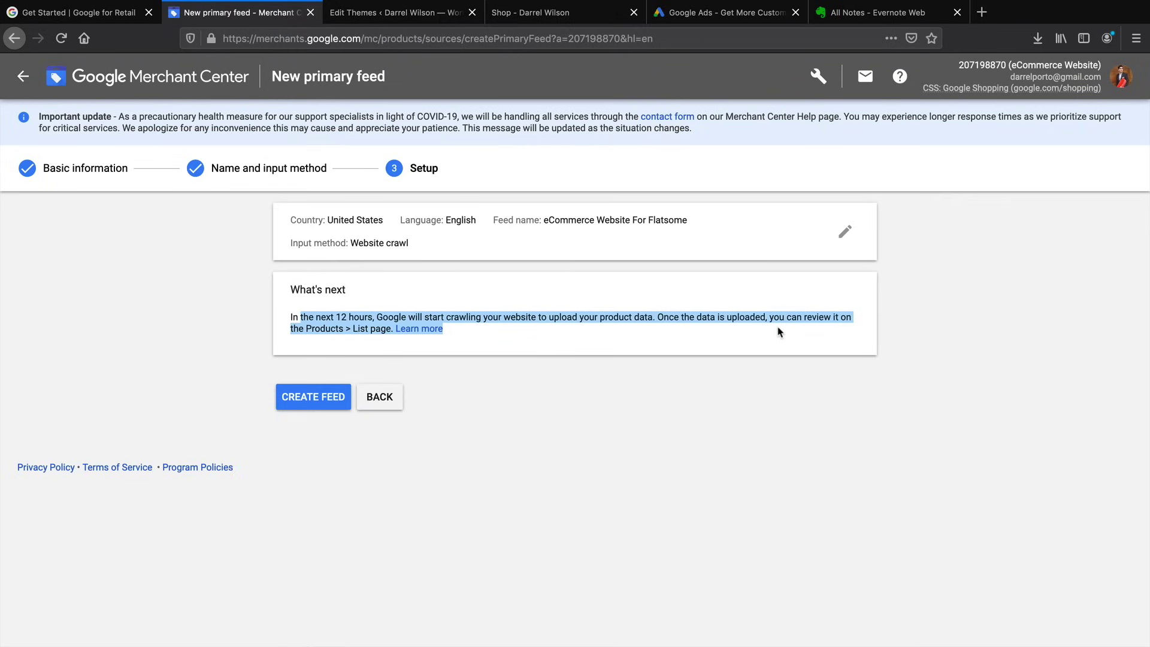
pyautogui.click(779, 332)
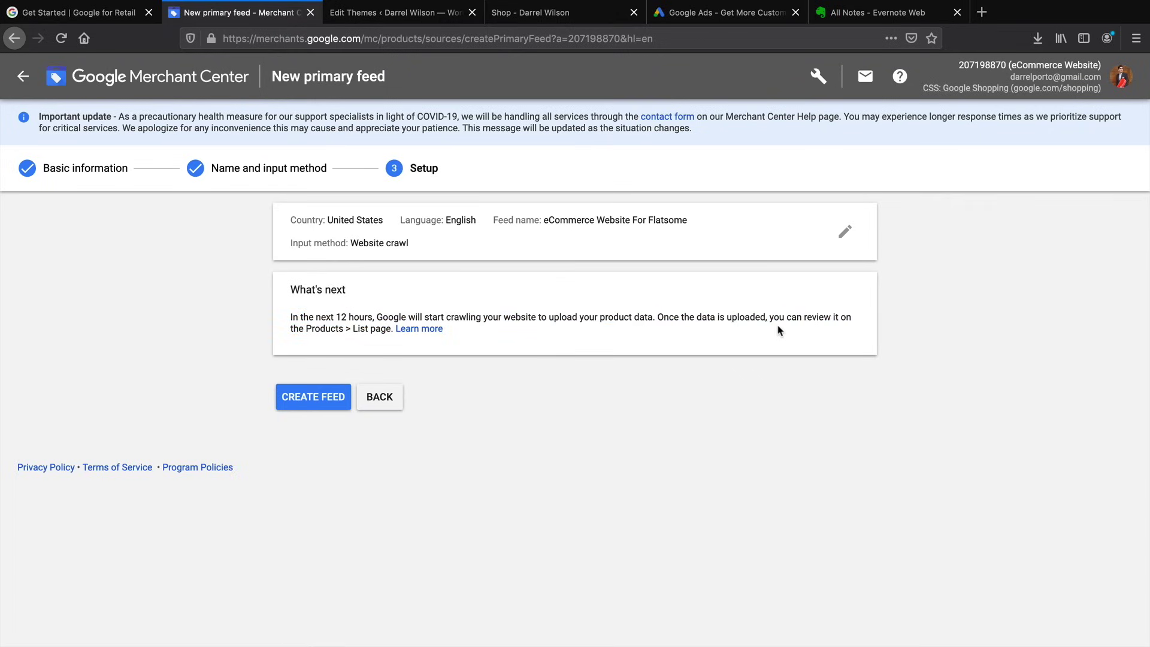
pyautogui.click(313, 404)
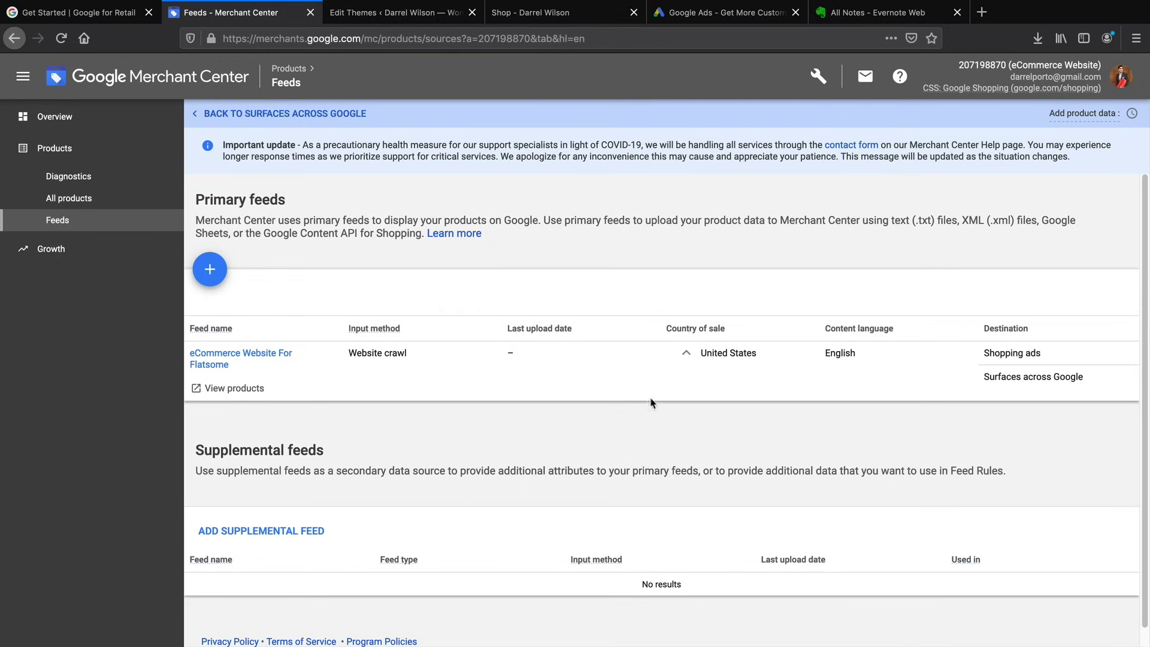
# - Check the destinations listed for the website crawl feed
pyautogui.moveTo(988, 355); pyautogui.dragTo(1044, 352)
pyautogui.moveTo(984, 376); pyautogui.dragTo(1079, 374)
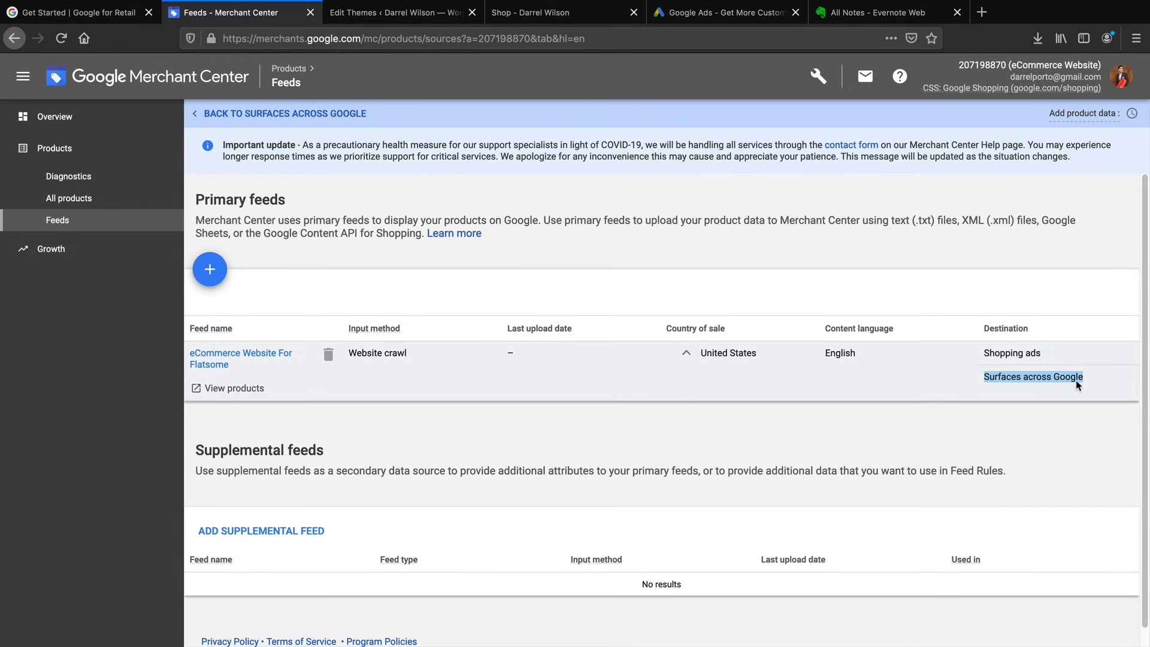
pyautogui.click(999, 434)
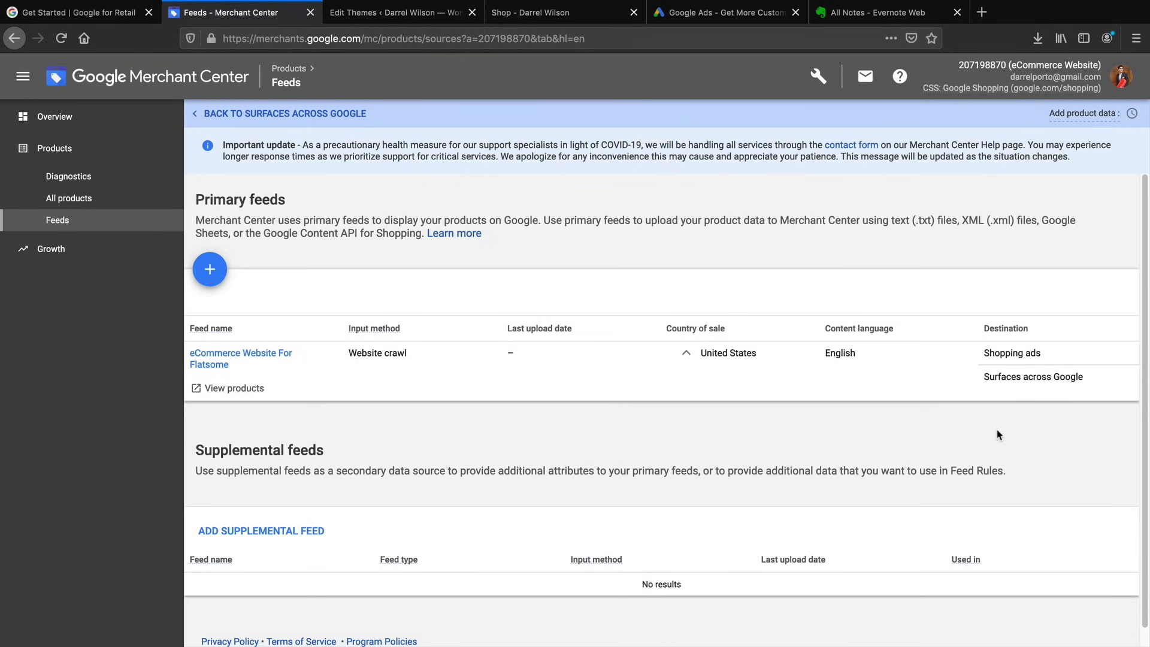
# - Start another primary feed for the United States in English and continue to its name and input method
pyautogui.click(217, 273)
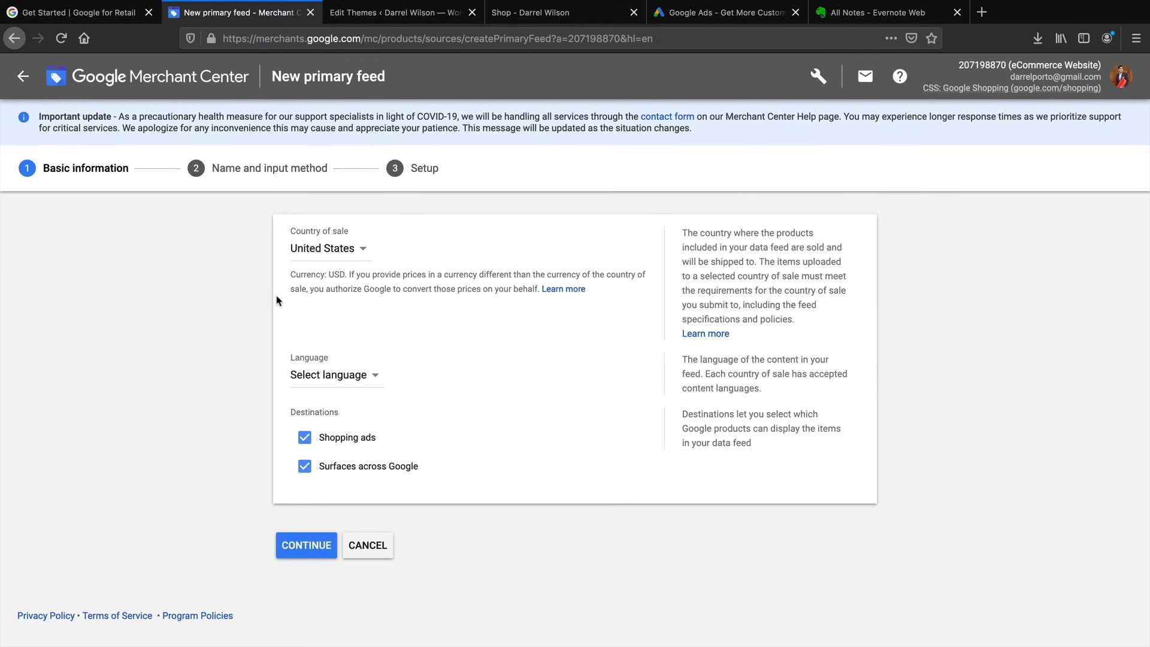
pyautogui.click(352, 375)
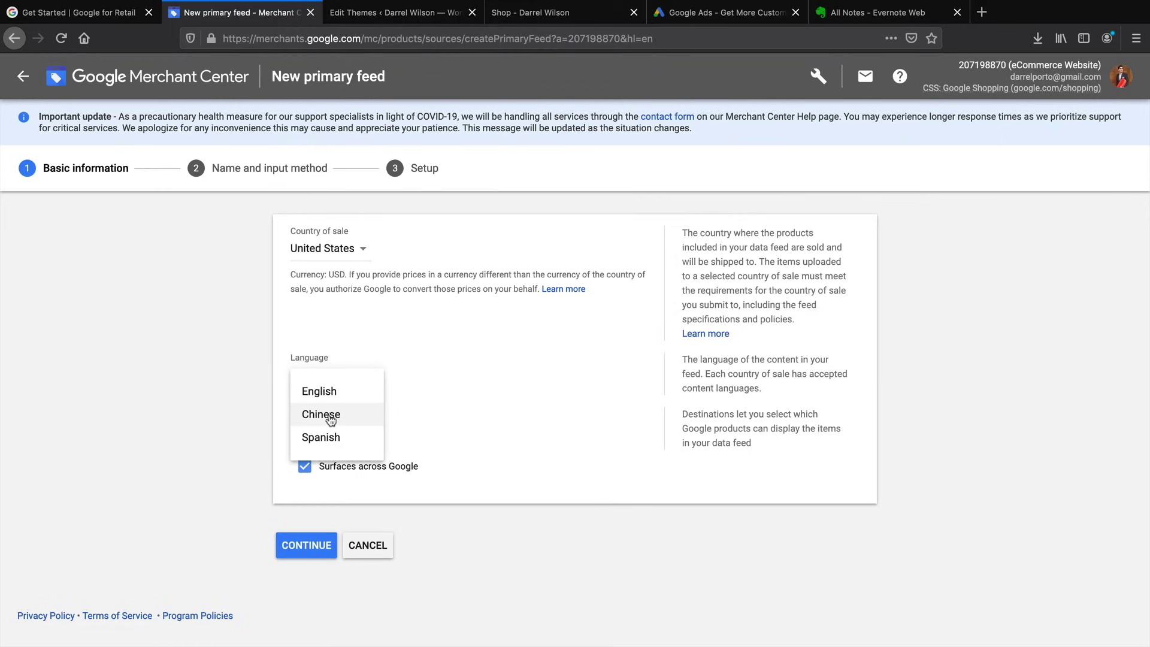
pyautogui.click(335, 388)
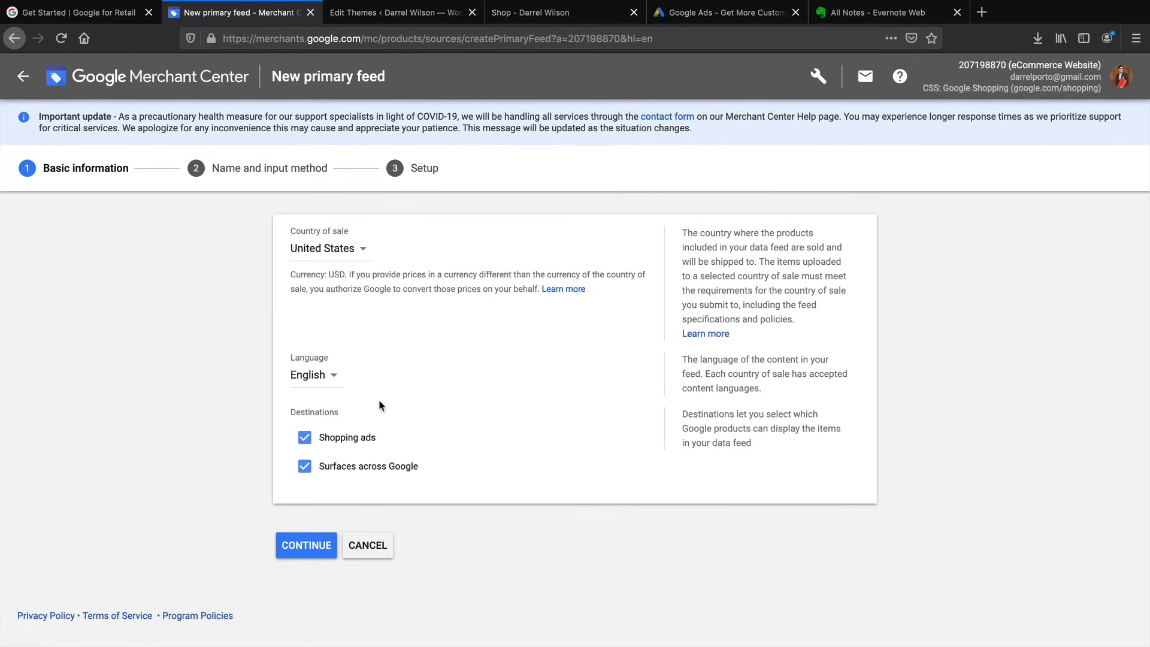
pyautogui.click(321, 381)
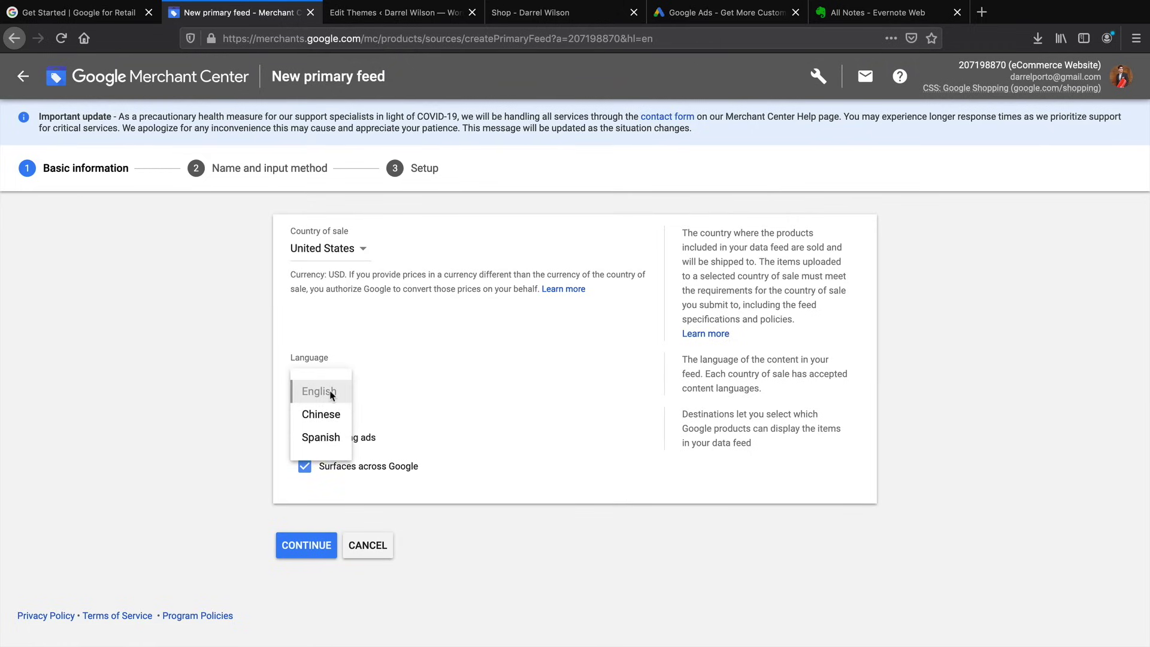
pyautogui.click(171, 403)
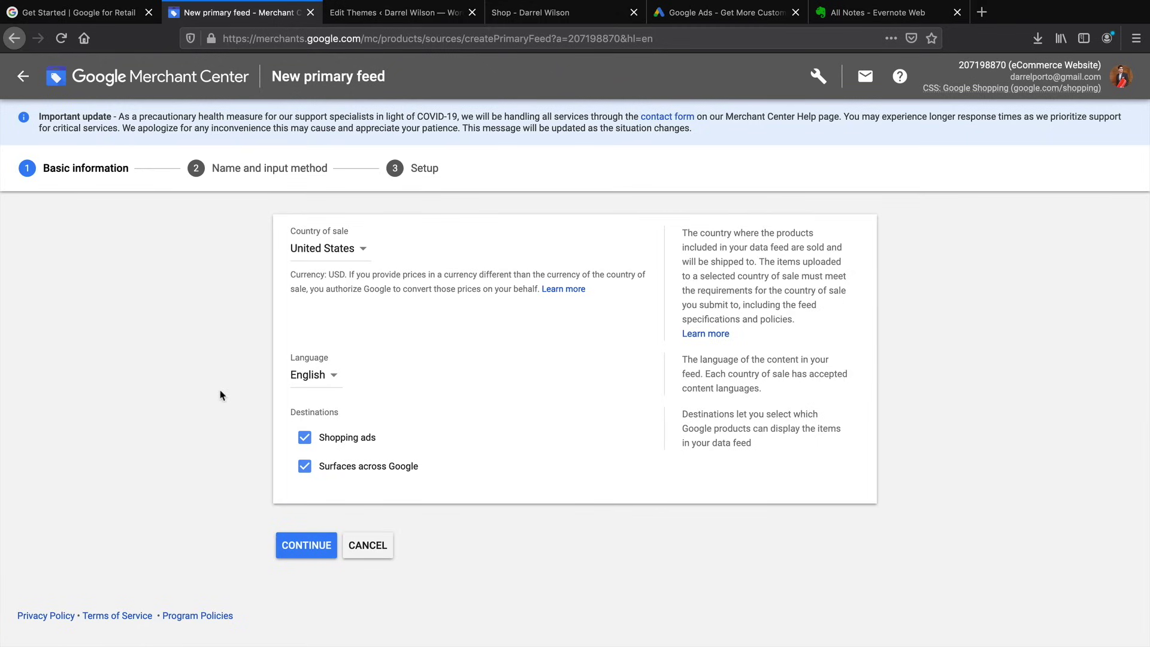
pyautogui.click(309, 545)
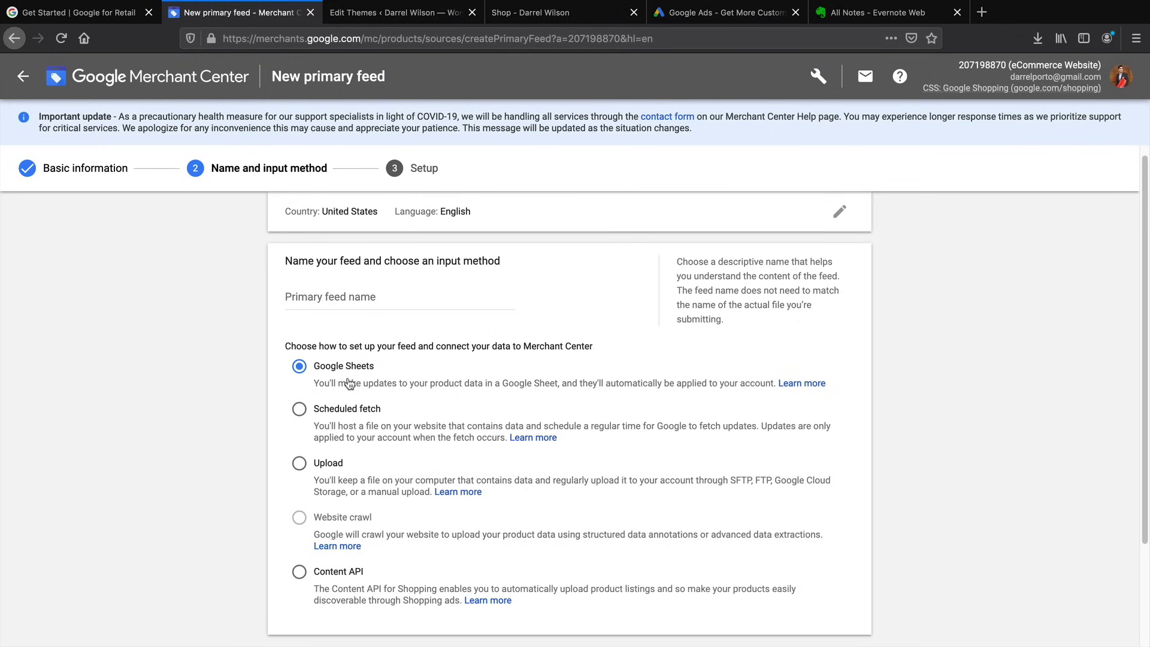
# - Name the second feed "eCommerce Webiste", keep Google Sheets as the input method and continue to the setup
pyautogui.click(400, 297)
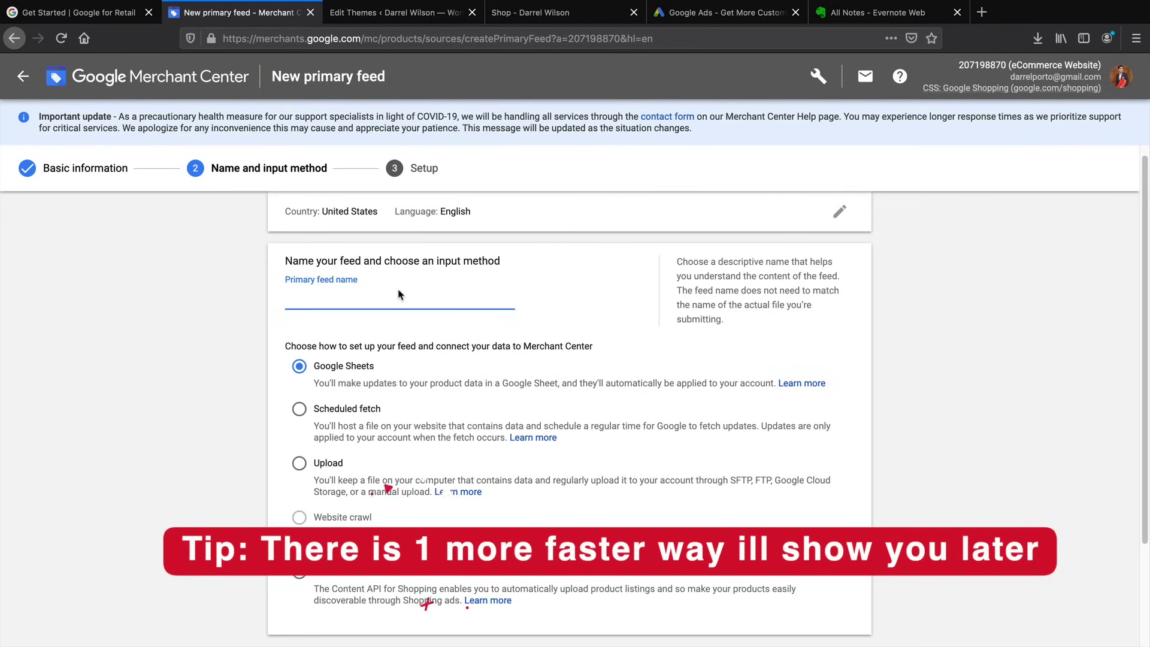
pyautogui.write('eCommerce Webiste')
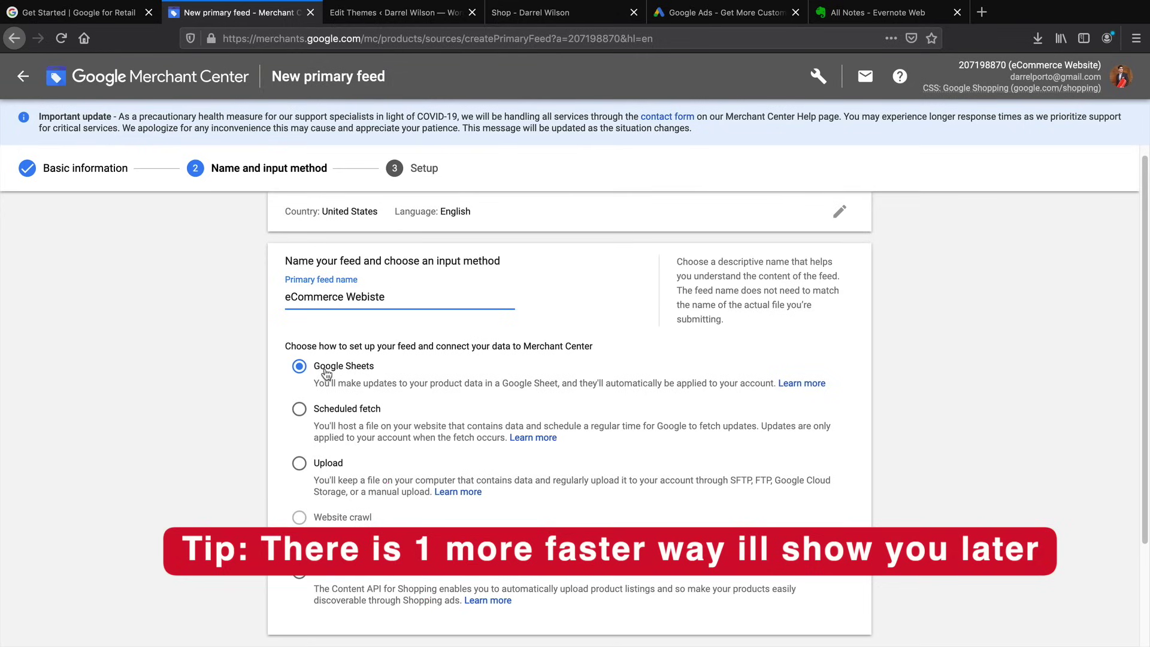
pyautogui.scroll(-2, 328, 373)
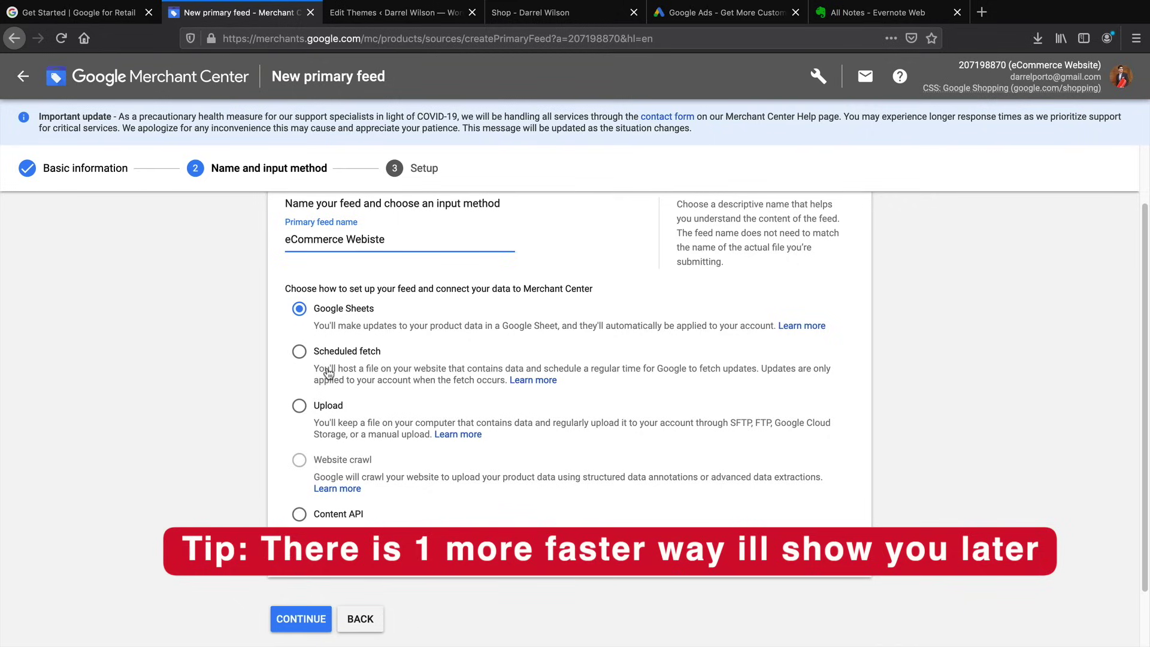
pyautogui.click(309, 617)
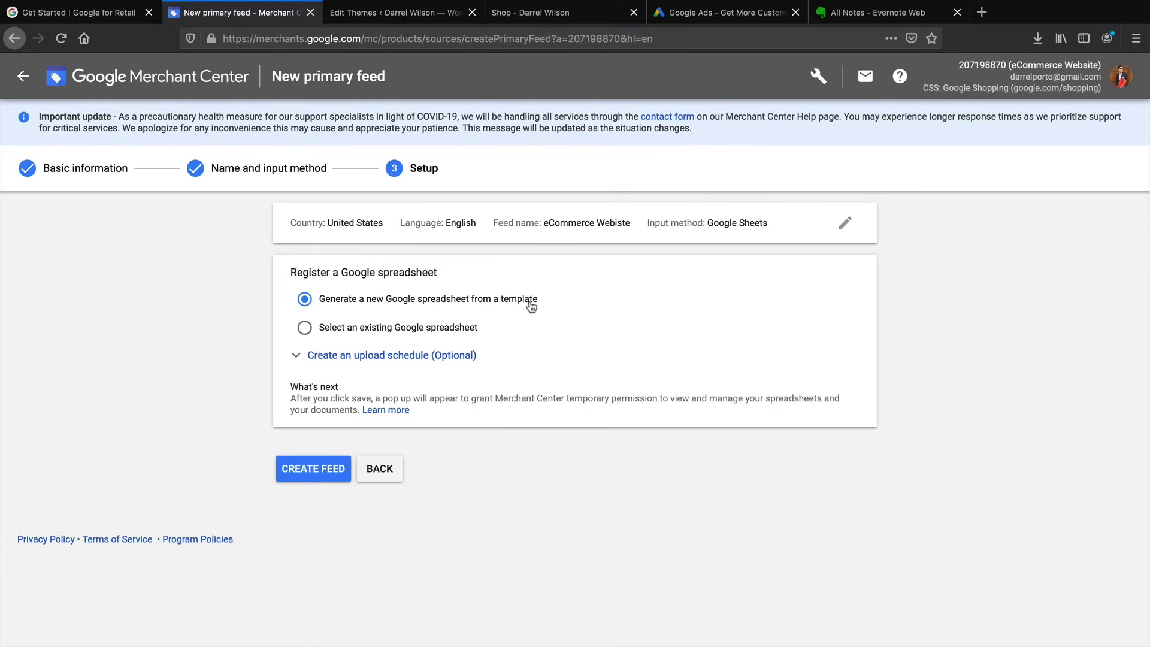
# - Create the feed with a new Google spreadsheet from a template, granting Merchant Center access to the account, and open the feed's spreadsheet
pyautogui.click(328, 471)
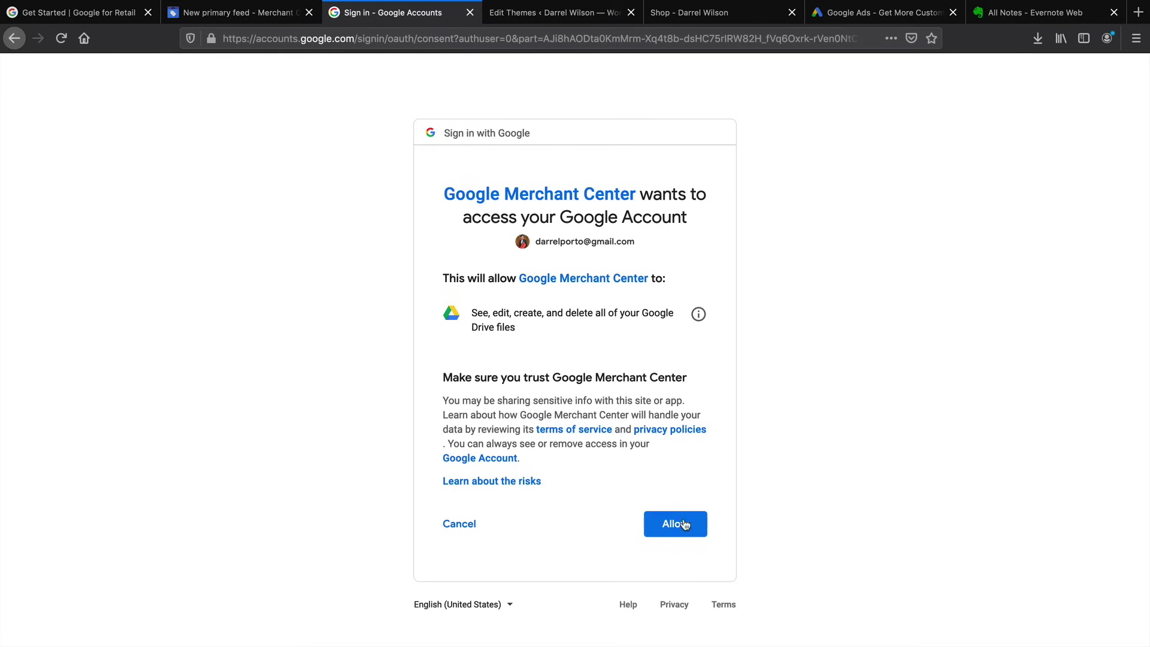
pyautogui.click(682, 524)
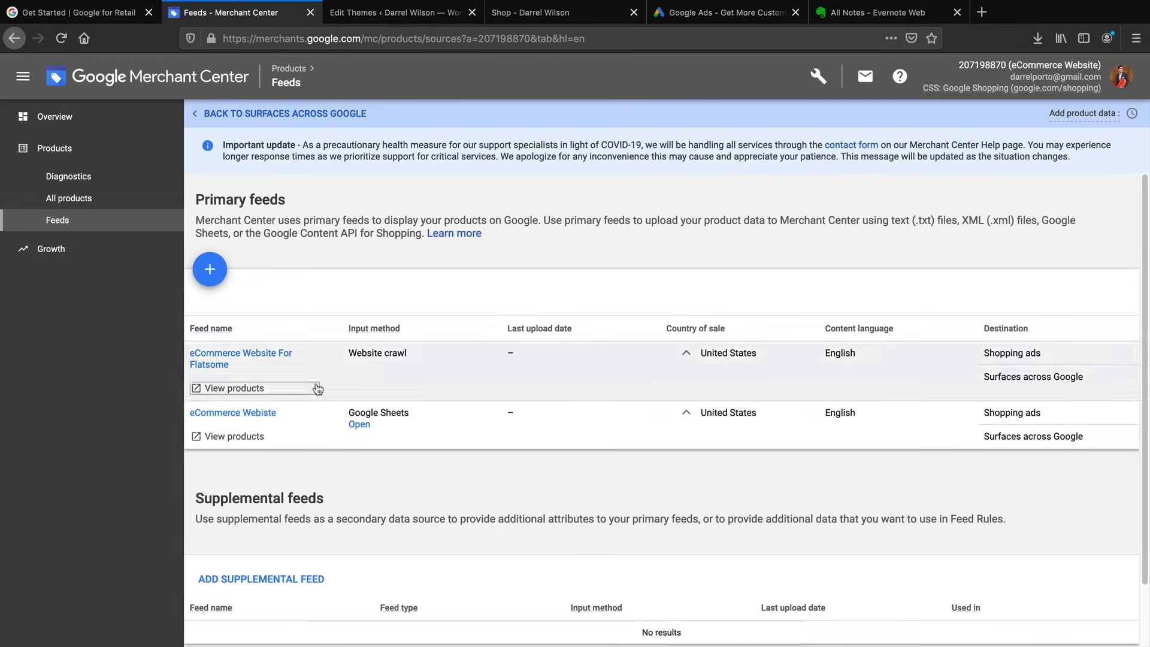
pyautogui.moveTo(349, 354); pyautogui.dragTo(410, 356)
pyautogui.moveTo(349, 413); pyautogui.dragTo(413, 413)
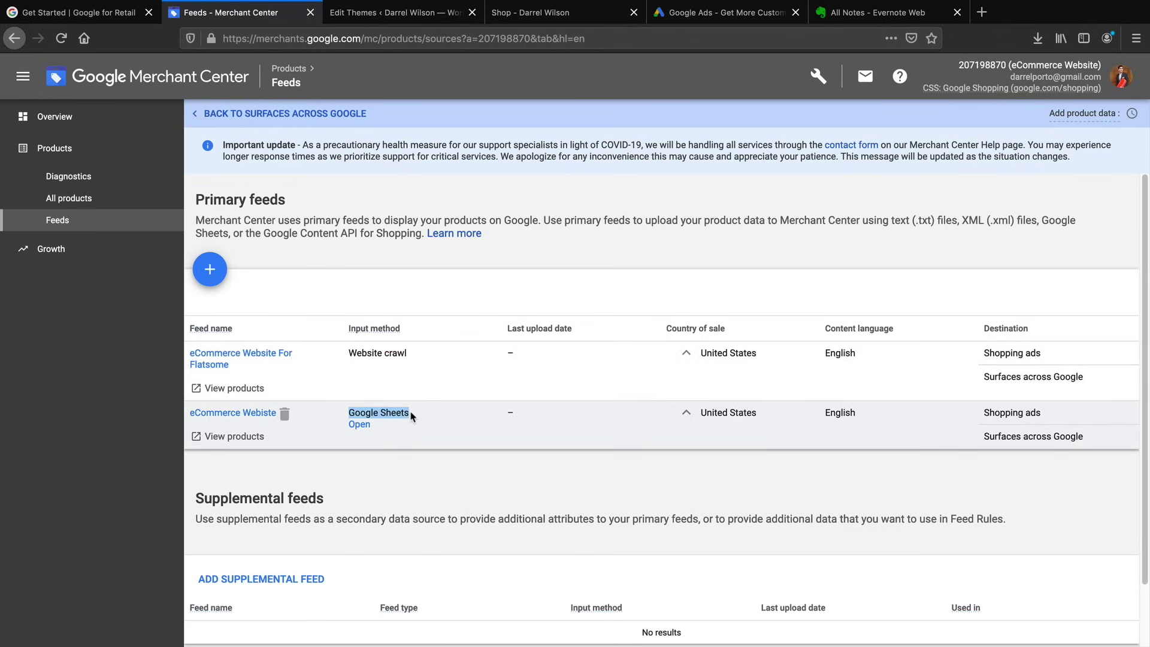
pyautogui.click(359, 425)
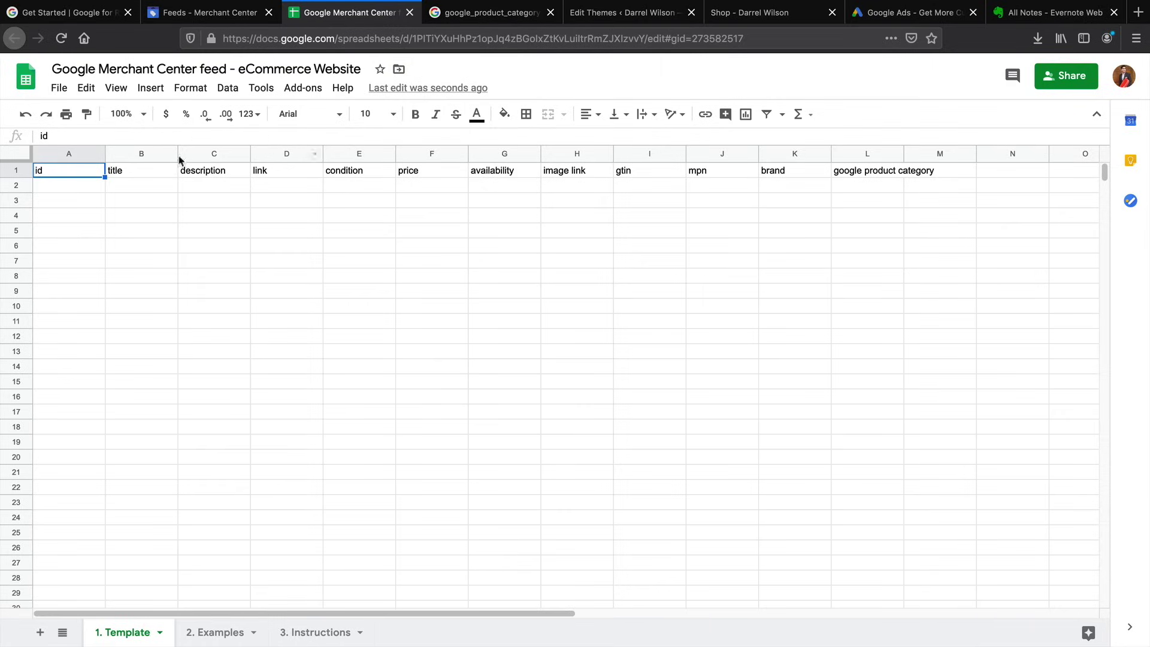
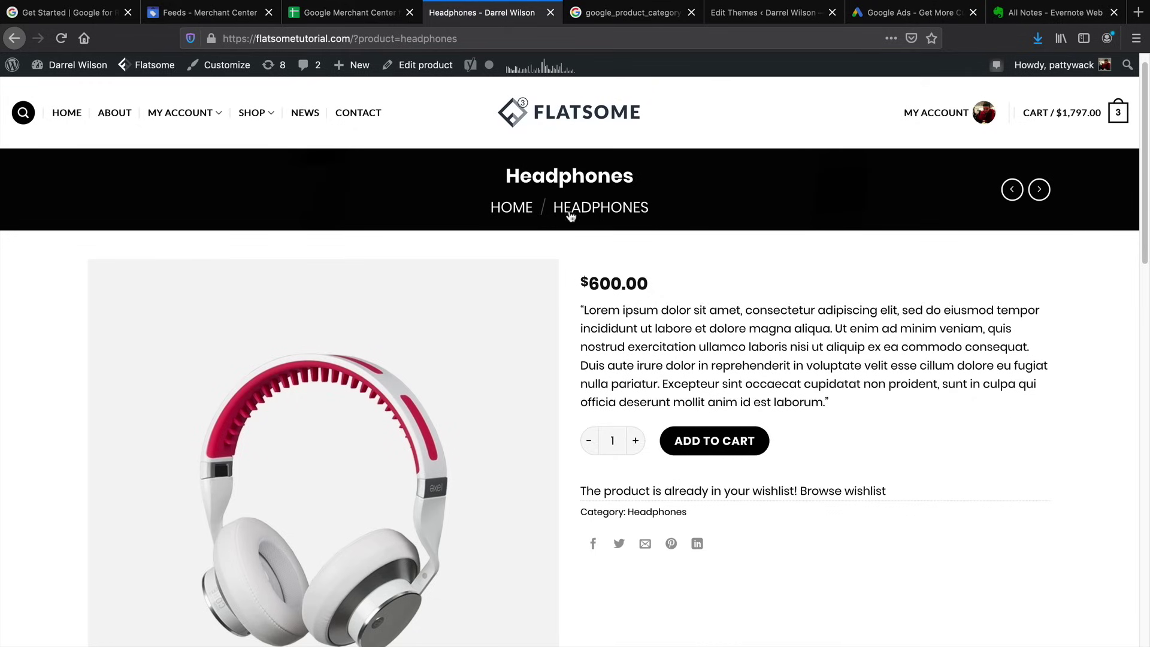
# - Copy the product name "Headphones" from the store's product page into the title cell B2 of the feed sheet
pyautogui.doubleClick(574, 175)
pyautogui.rightClick(574, 175)
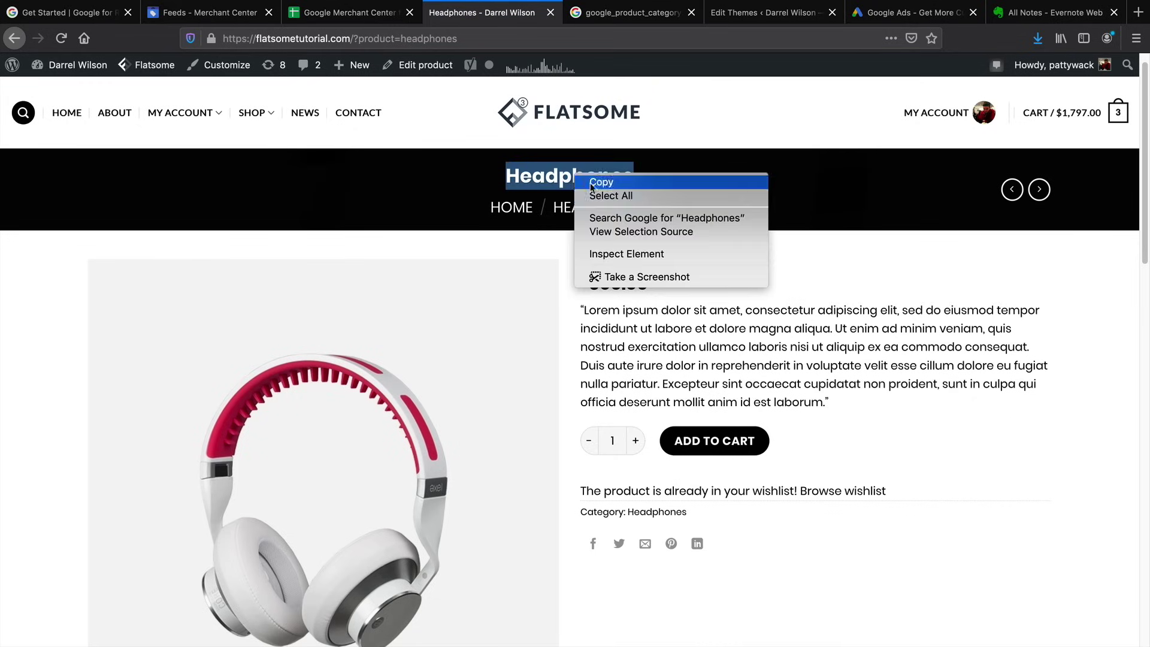
pyautogui.click(599, 180)
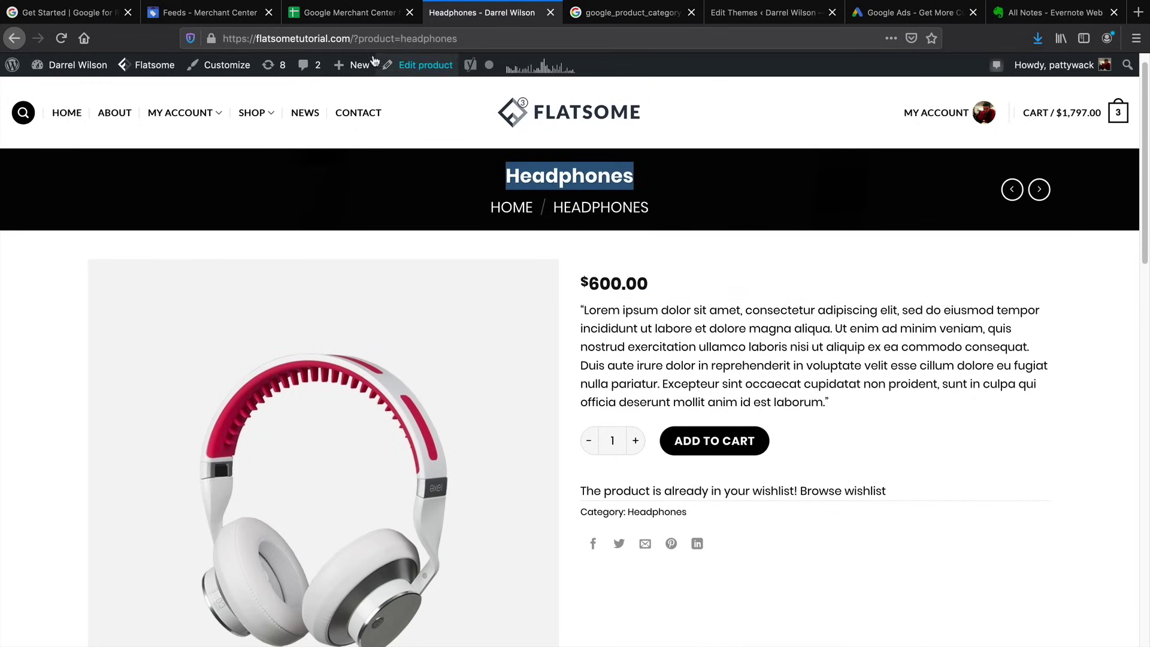
pyautogui.click(300, 13)
pyautogui.click(143, 187)
pyautogui.rightClick(142, 189)
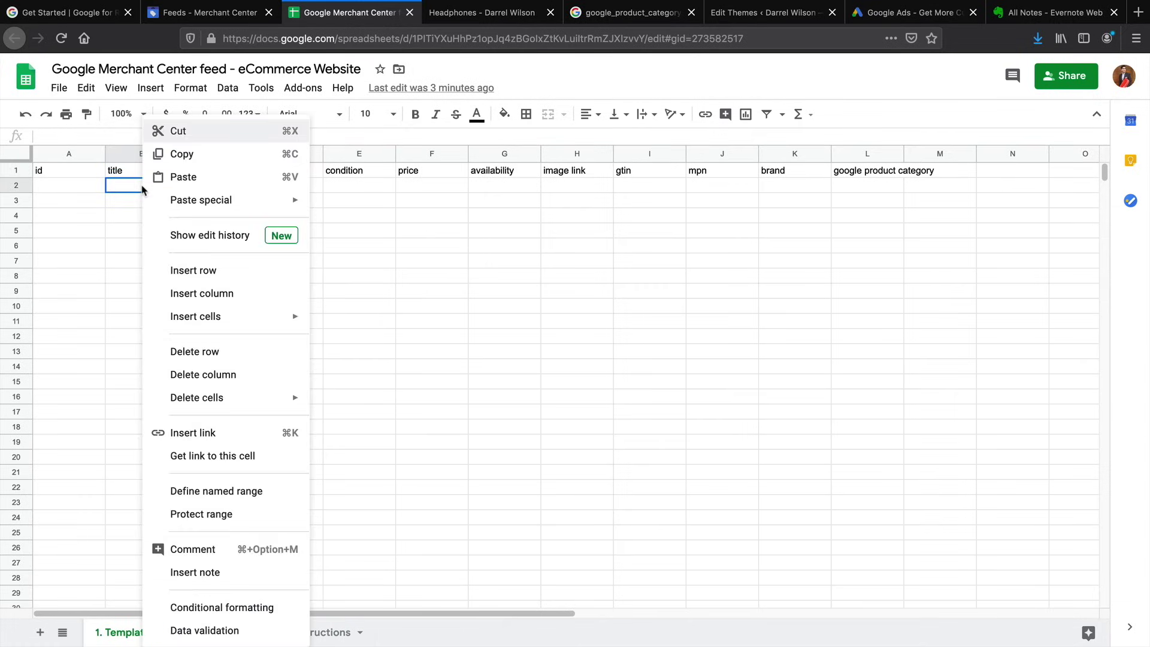
pyautogui.click(127, 185)
pyautogui.doubleClick(126, 185)
pyautogui.rightClick(126, 184)
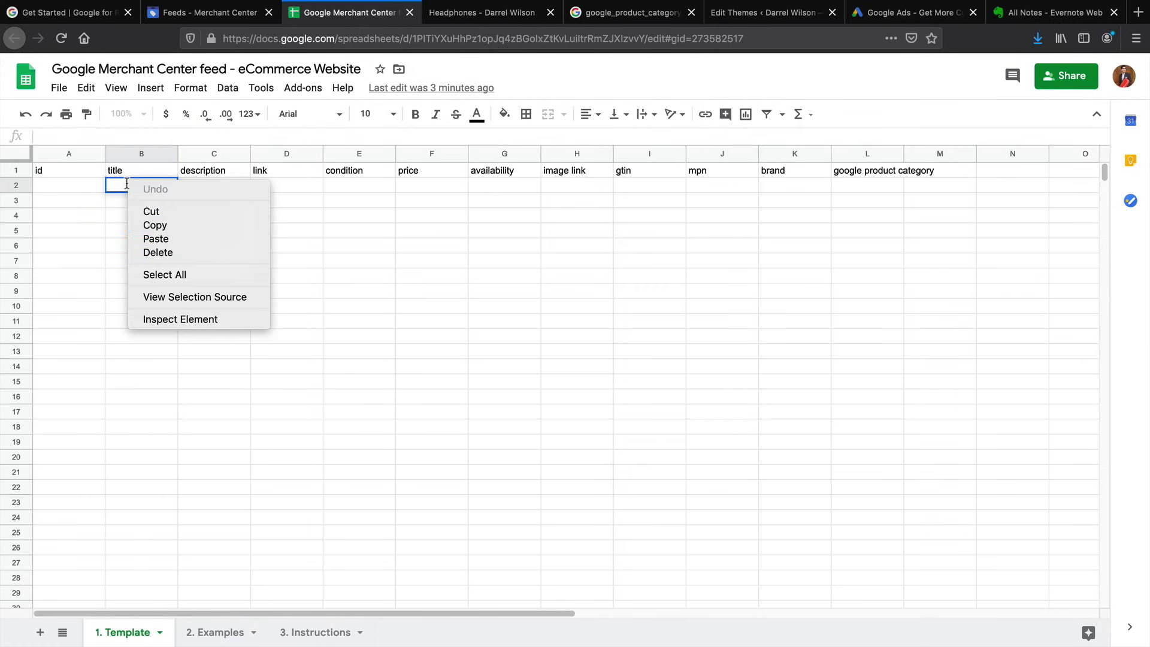
pyautogui.click(173, 238)
# - Copy the headphones' full description paragraph from the product page into the description cell C2
pyautogui.click(216, 188)
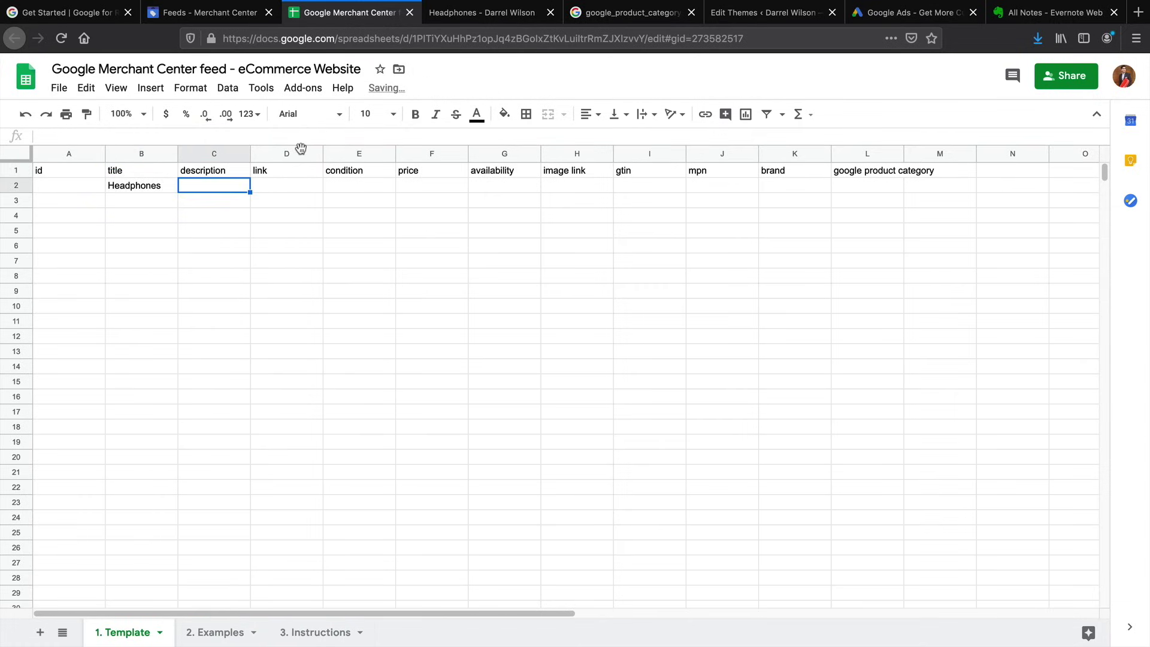
pyautogui.click(457, 21)
pyautogui.tripleClick(612, 342)
pyautogui.rightClick(611, 343)
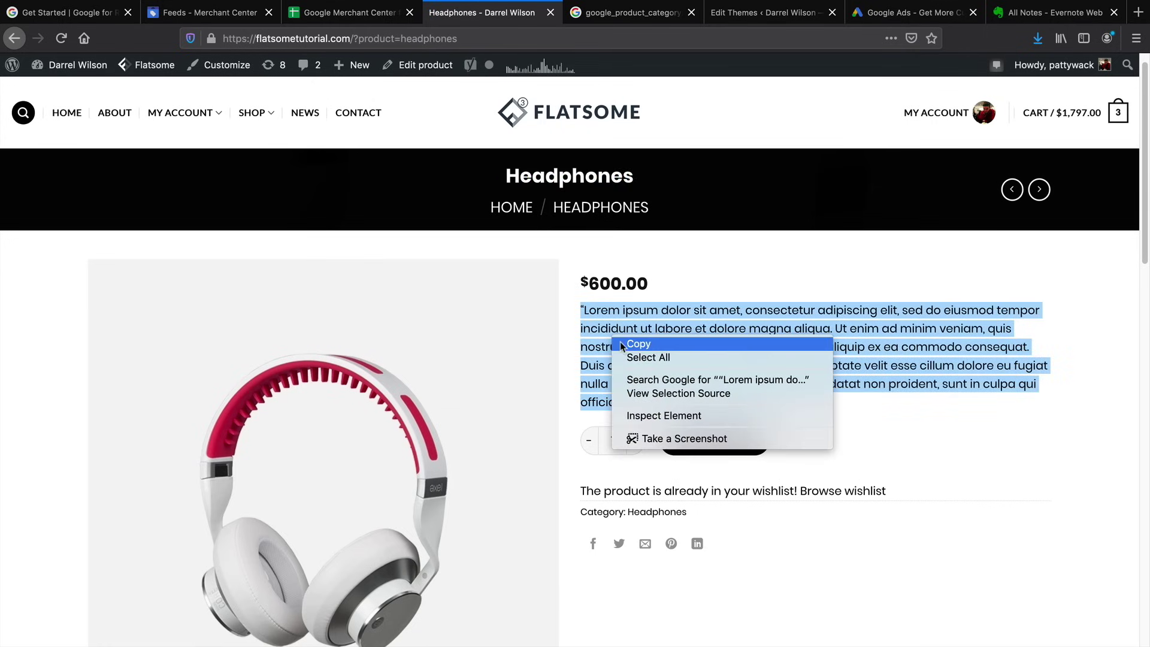
pyautogui.click(623, 349)
pyautogui.click(314, 17)
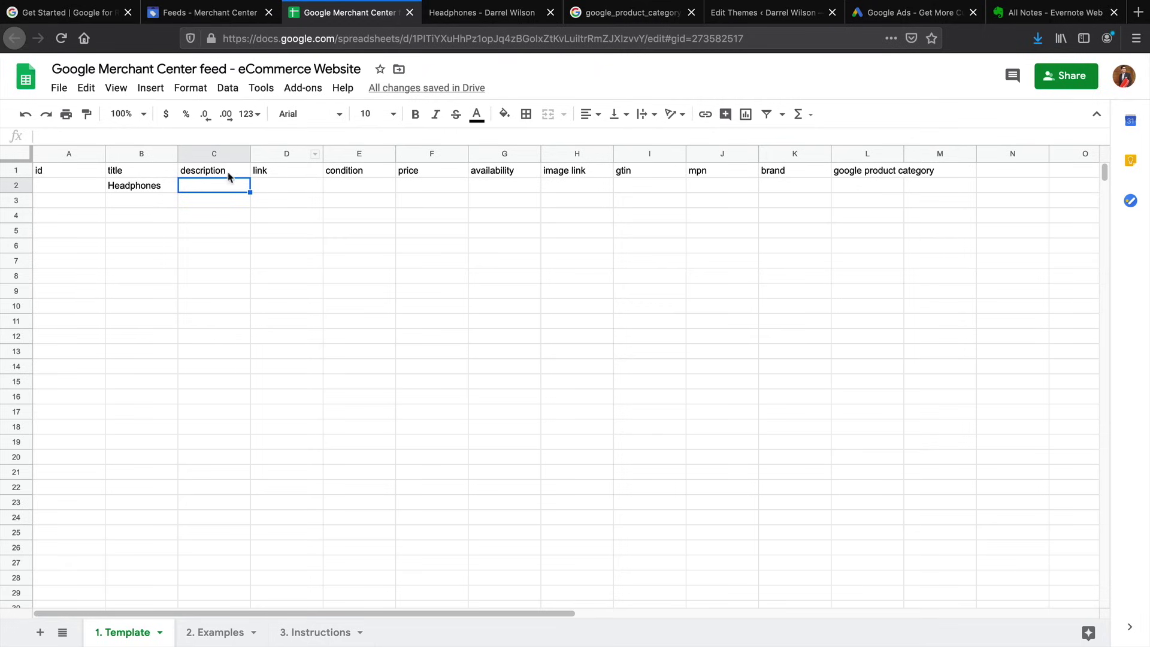
pyautogui.doubleClick(200, 185)
pyautogui.rightClick(200, 185)
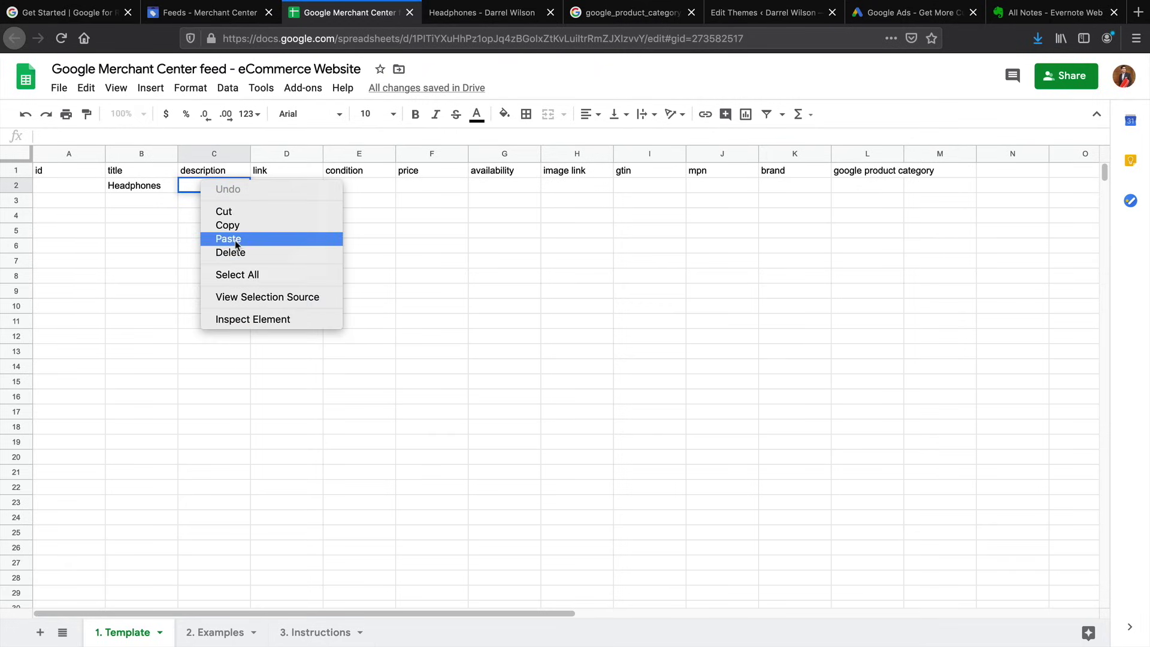
pyautogui.click(235, 237)
pyautogui.click(329, 298)
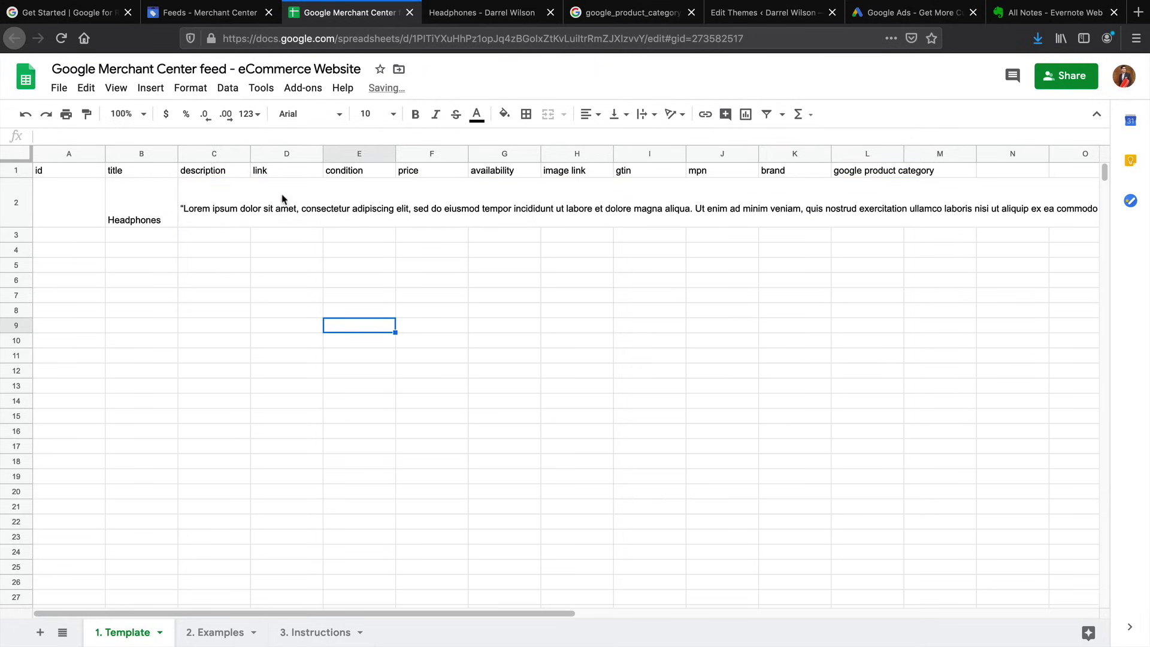
pyautogui.click(278, 173)
pyautogui.click(280, 199)
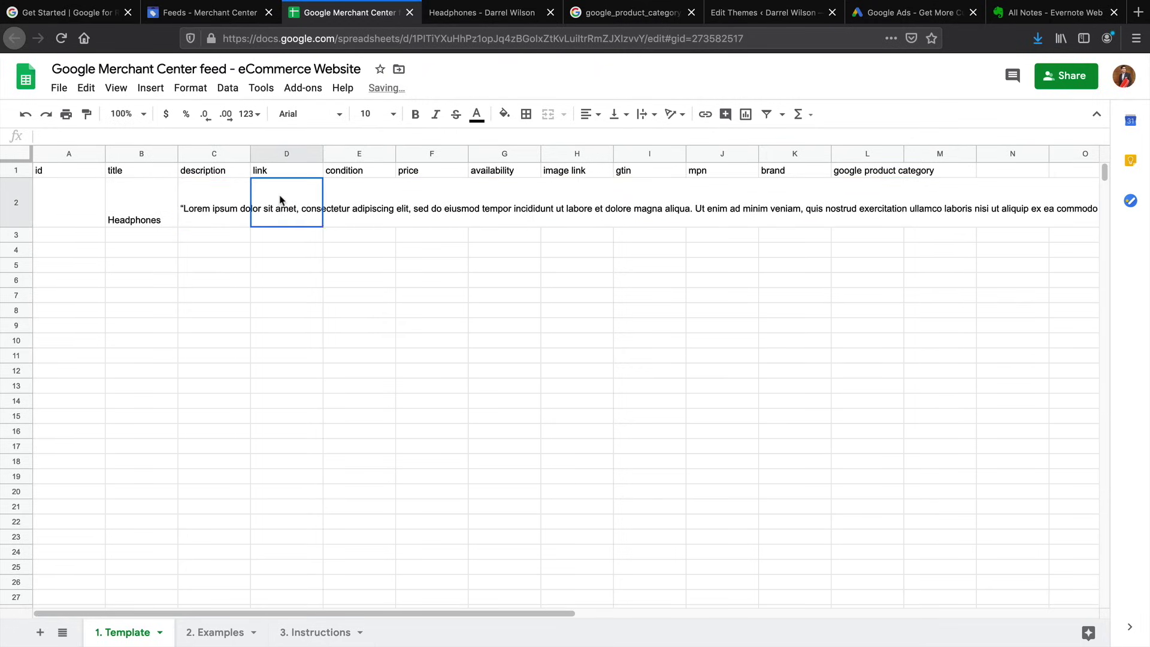
pyautogui.click(479, 12)
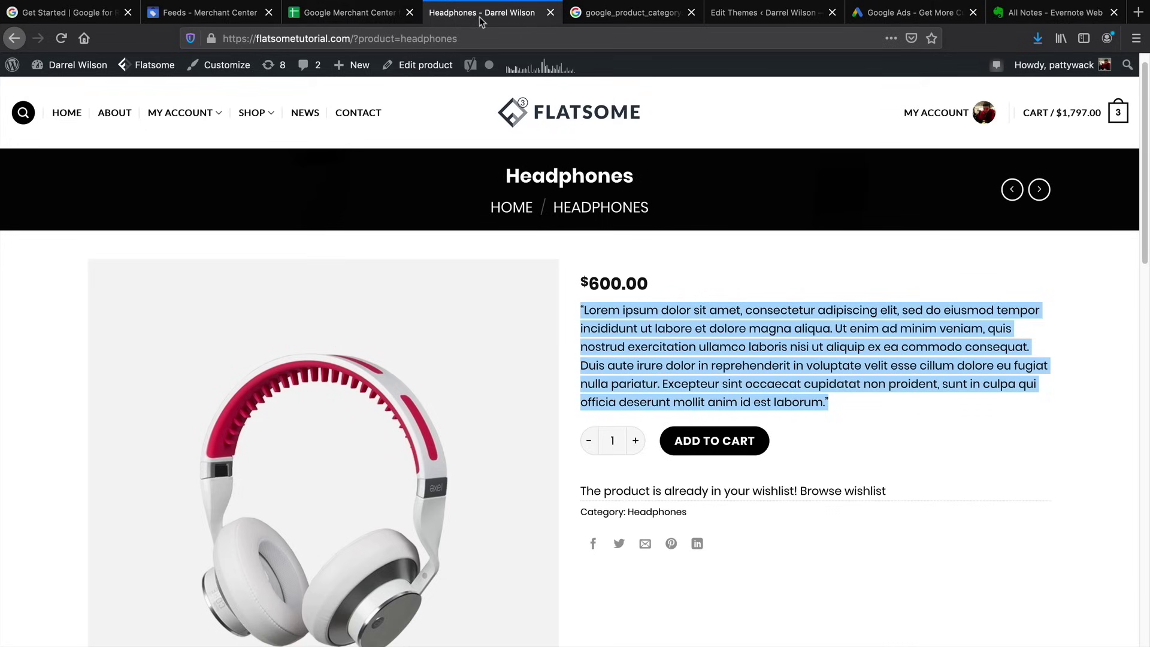
pyautogui.rightClick(396, 38)
pyautogui.click(419, 81)
pyautogui.click(367, 17)
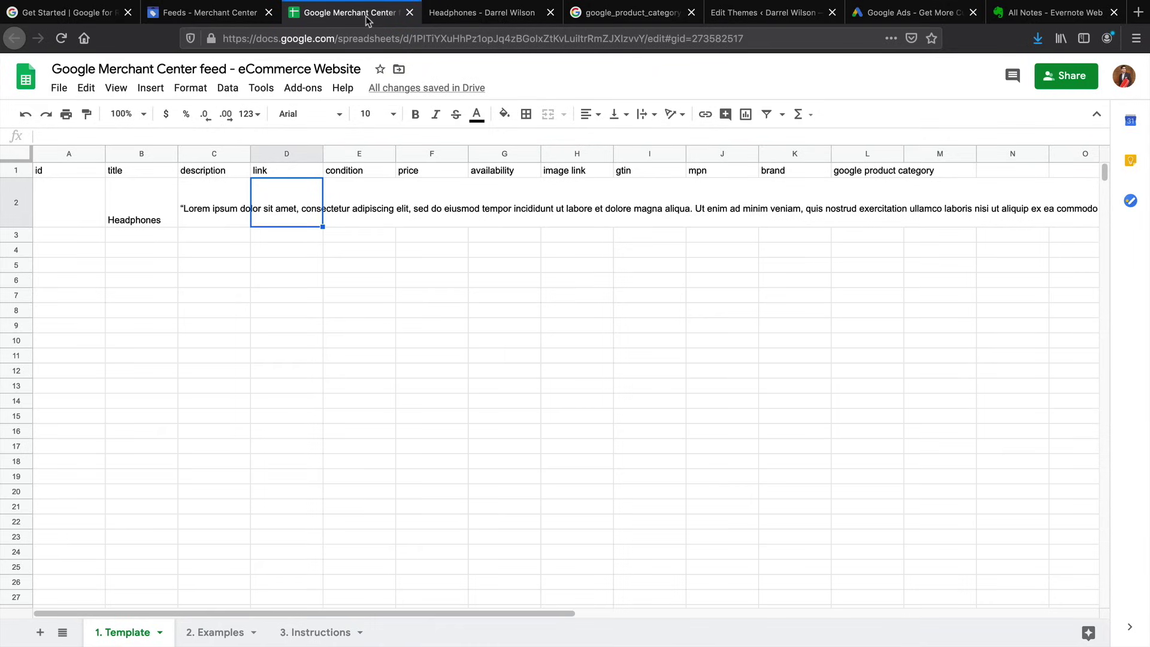
pyautogui.doubleClick(294, 208)
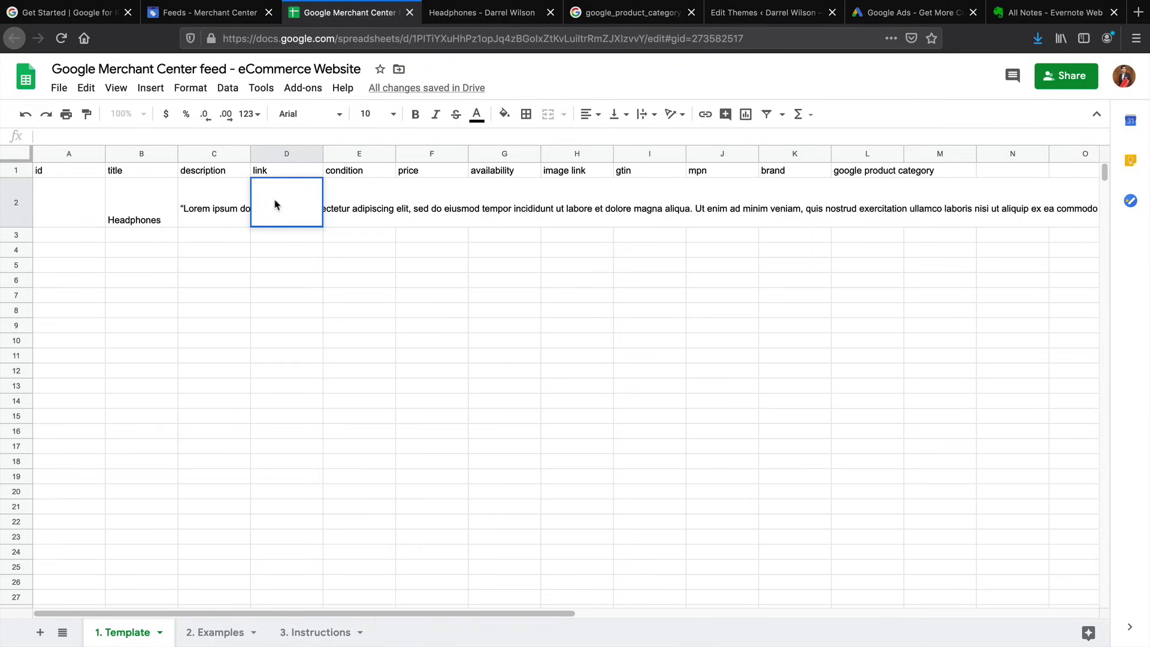
pyautogui.rightClick(259, 181)
pyautogui.click(290, 238)
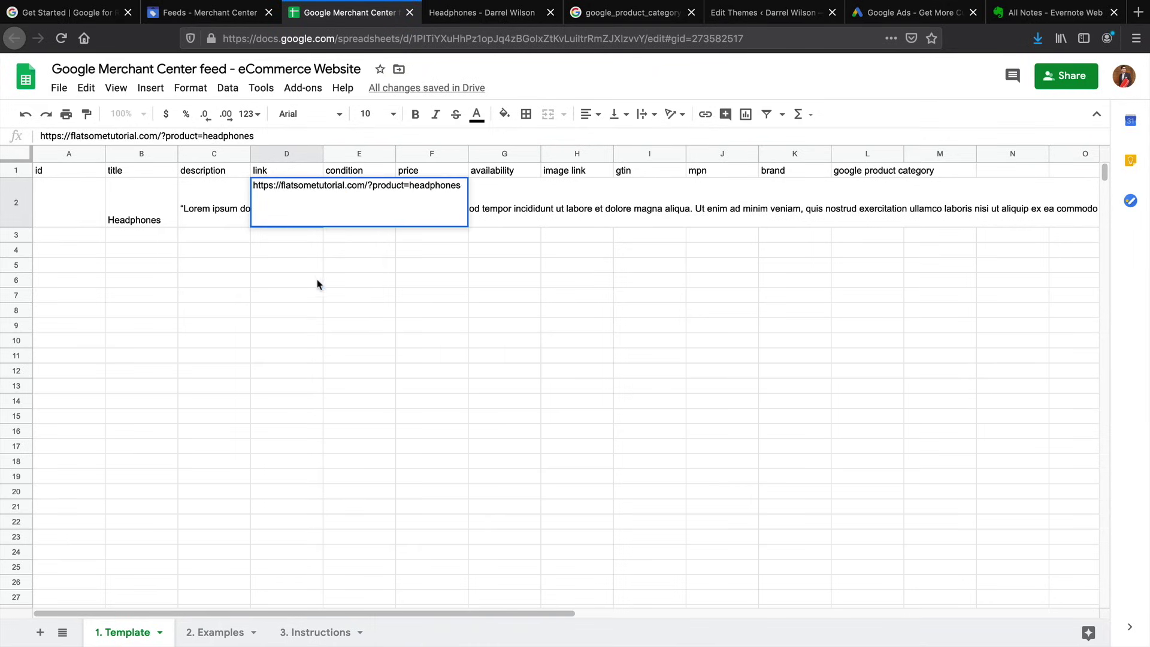
pyautogui.click(319, 283)
# - Enter NEW as the headphones' condition in cell E2
pyautogui.click(354, 191)
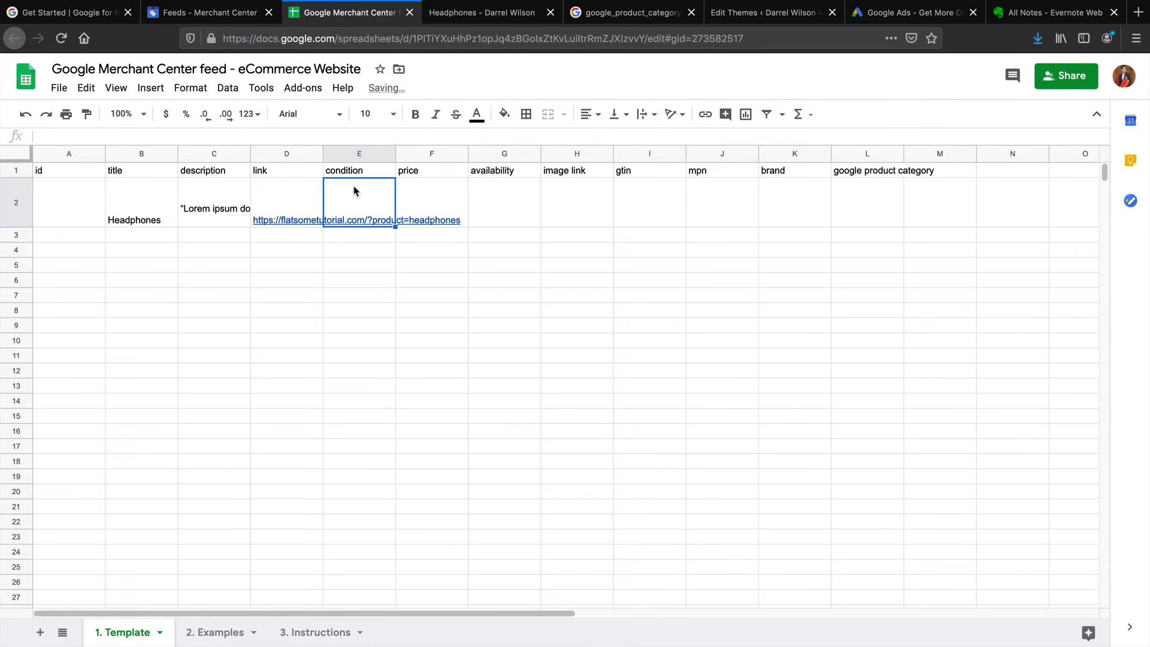
pyautogui.doubleClick(354, 188)
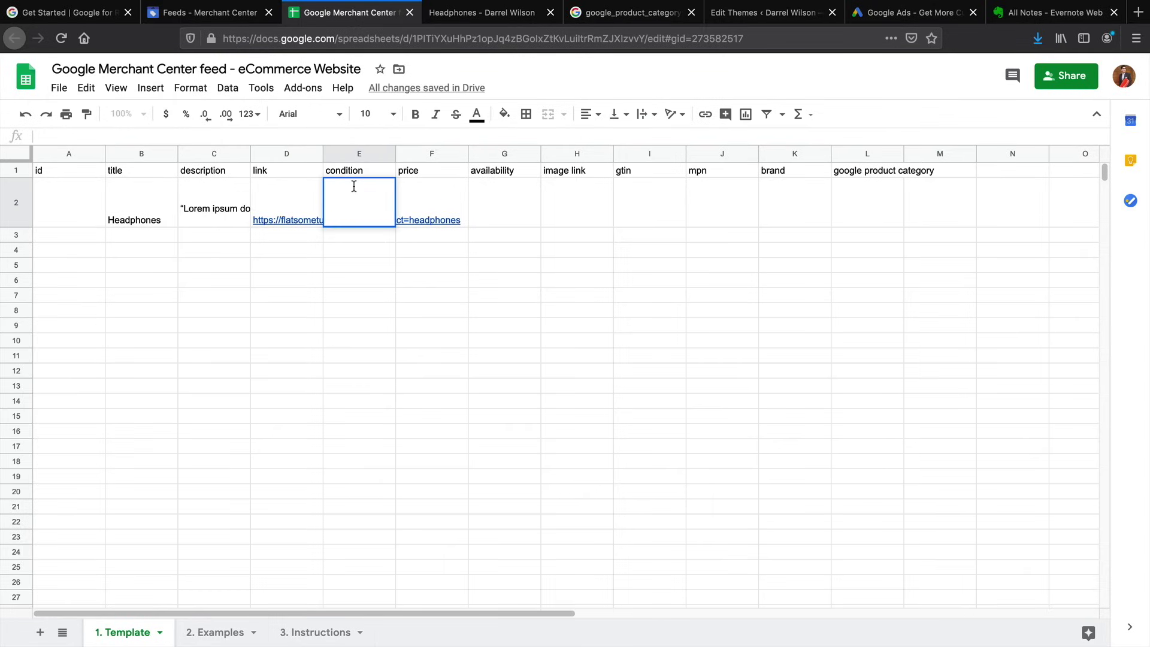
pyautogui.write('NEW')
pyautogui.press('Tab')
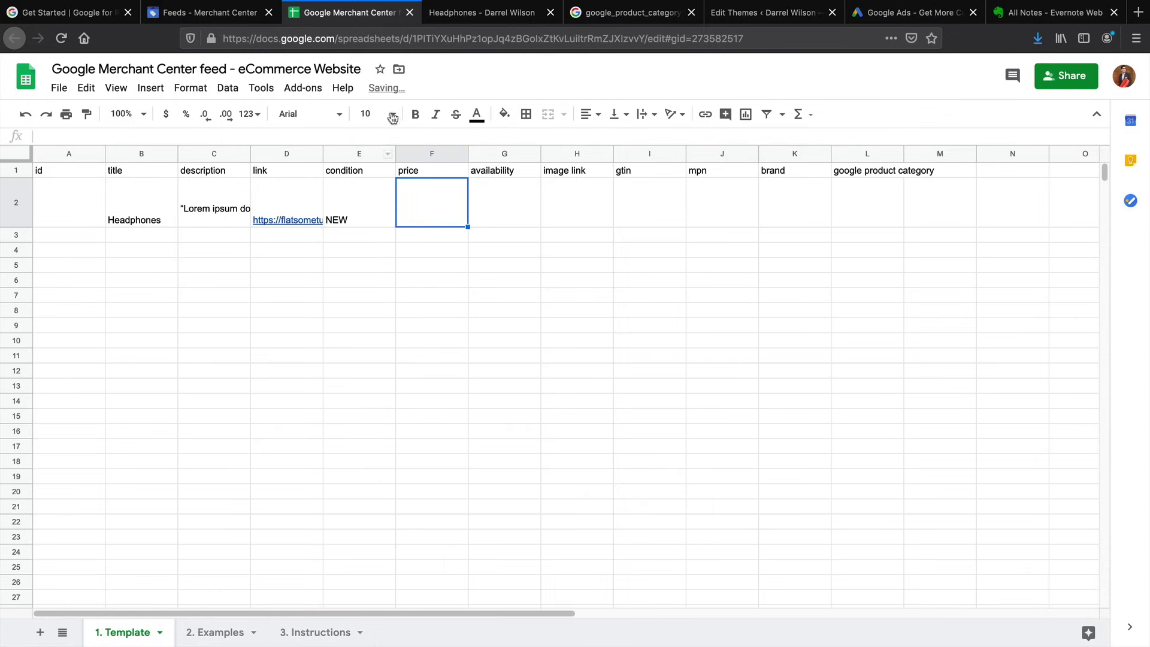
# - Look up the headphones' price on the product page, then enter $600.00 as the price and In Stock as the availability in row 2
pyautogui.click(472, 13)
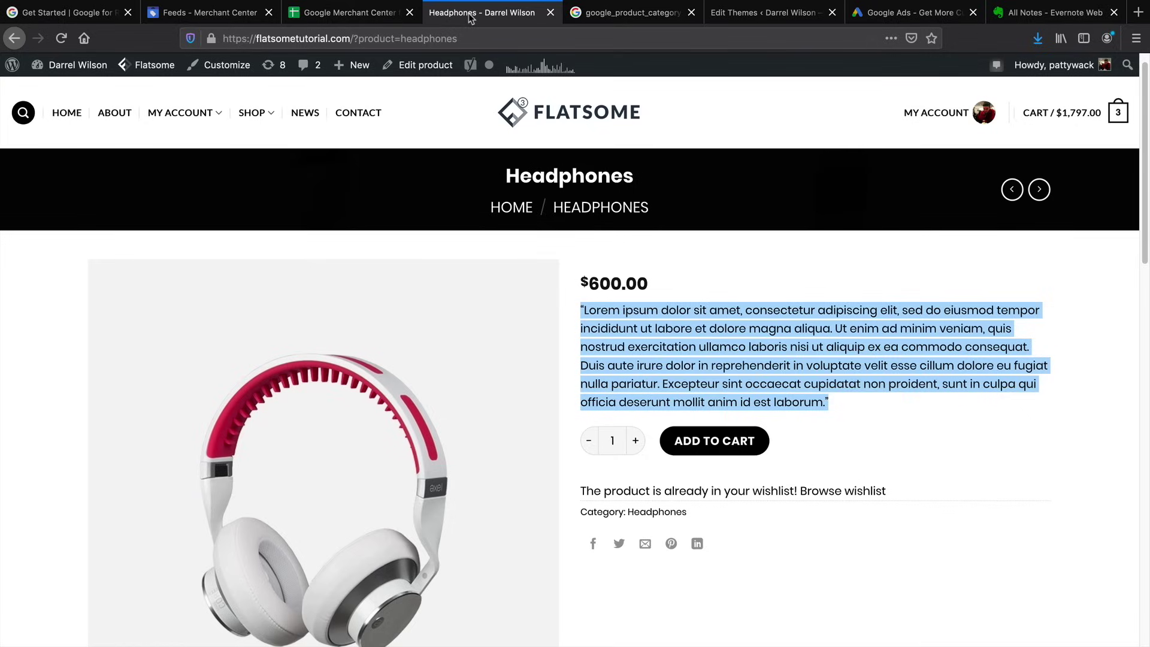
pyautogui.click(592, 273)
pyautogui.doubleClick(591, 273)
pyautogui.hotkey('ctrl', 'c')
pyautogui.click(347, 13)
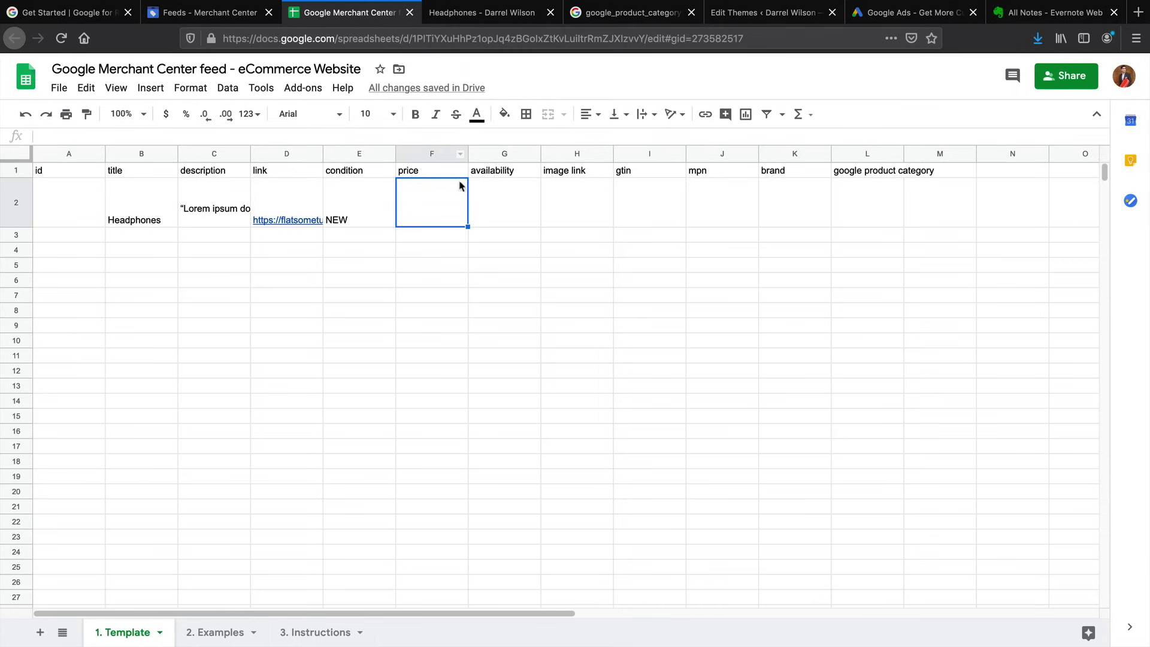
pyautogui.write('$')
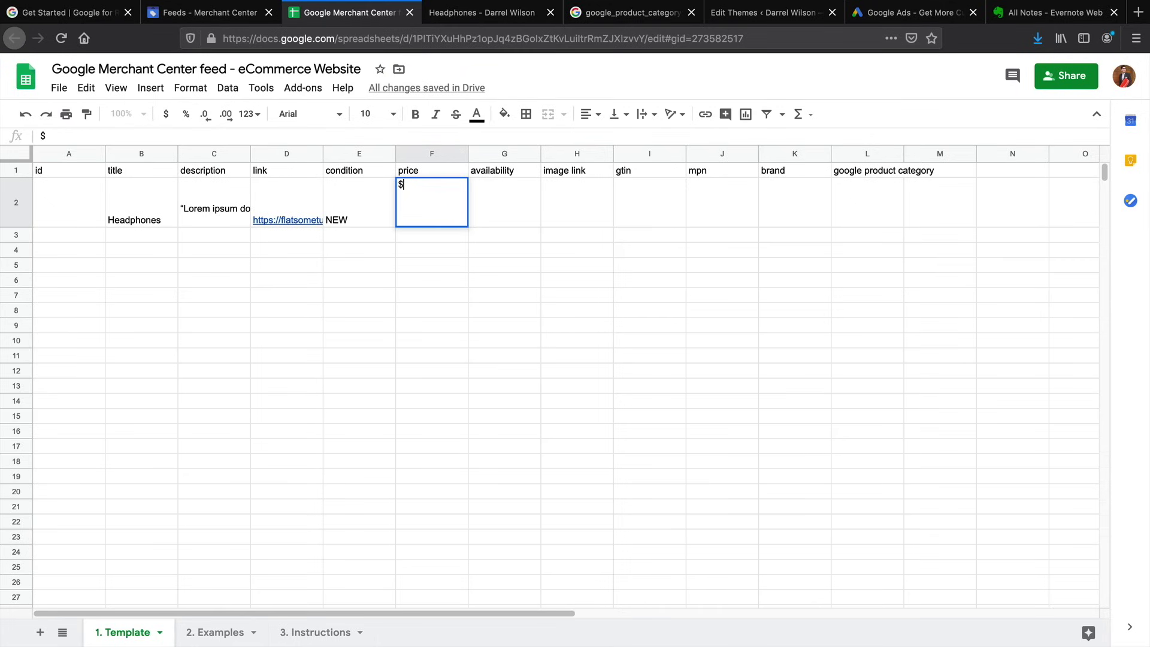
pyautogui.write('600.00')
pyautogui.click(489, 202)
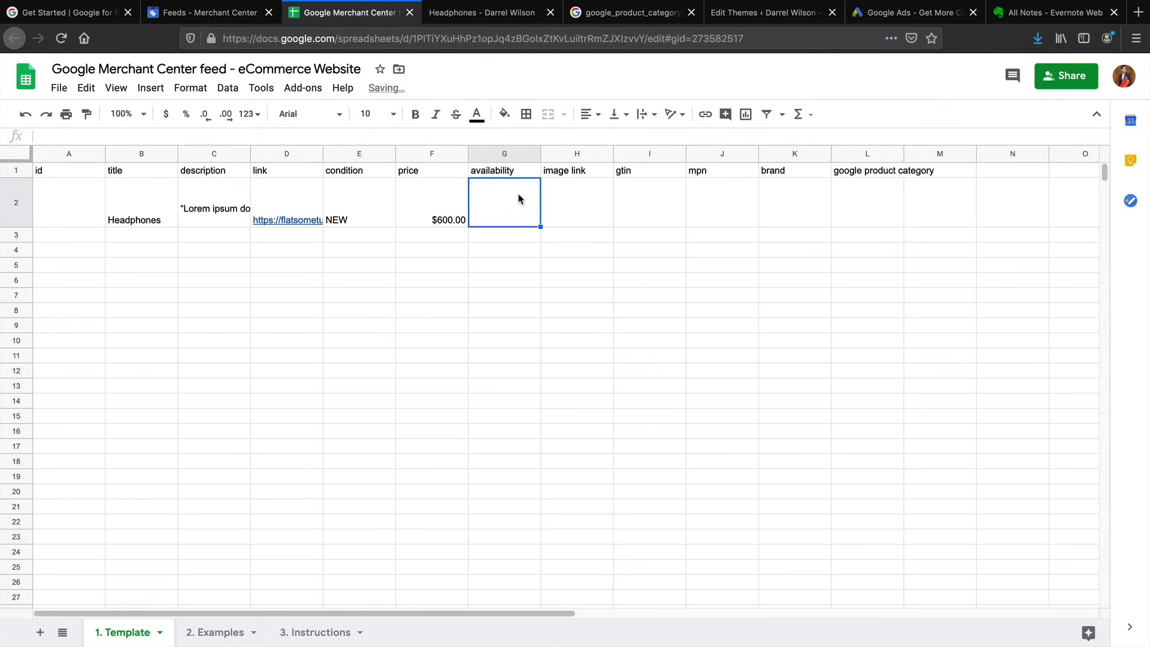
pyautogui.write('In Stock')
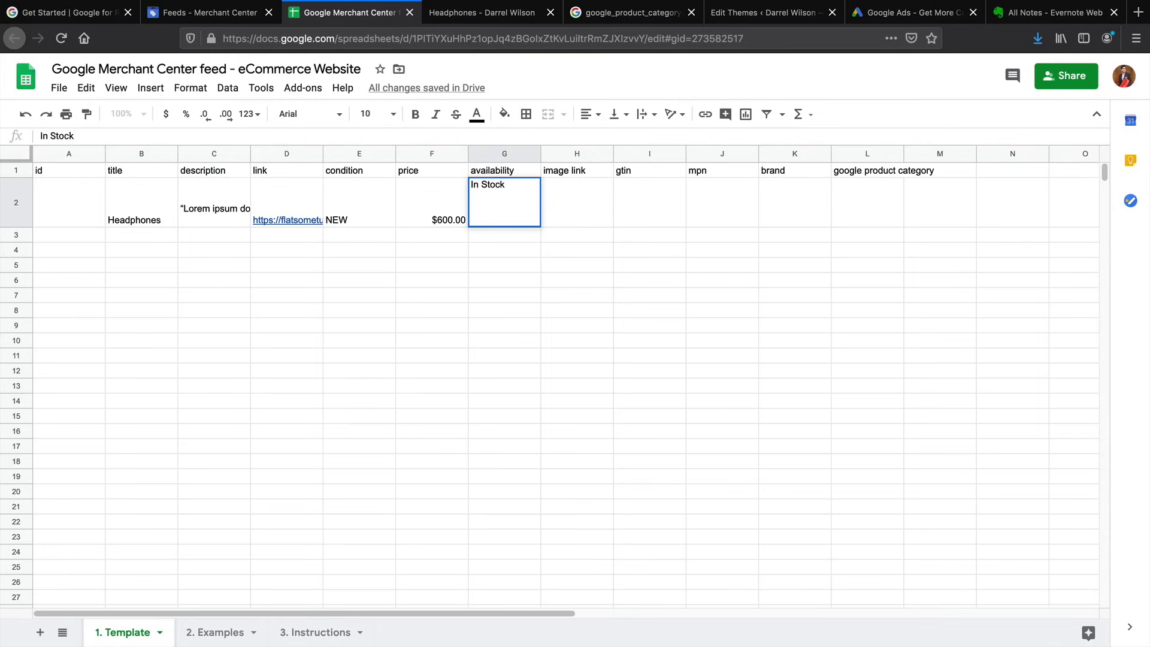
# - Switch to the store site and open the Media Library in its WordPress dashboard
pyautogui.hotkey('ctrl', 'Tab')
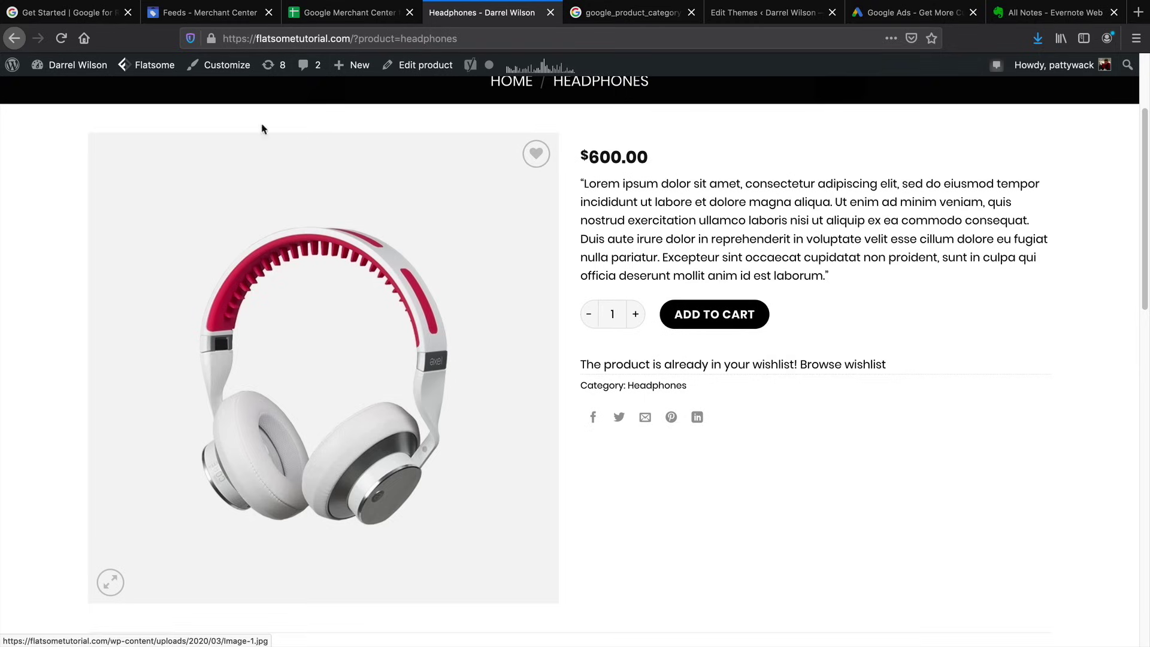
pyautogui.moveTo(95, 78)
pyautogui.click(62, 92)
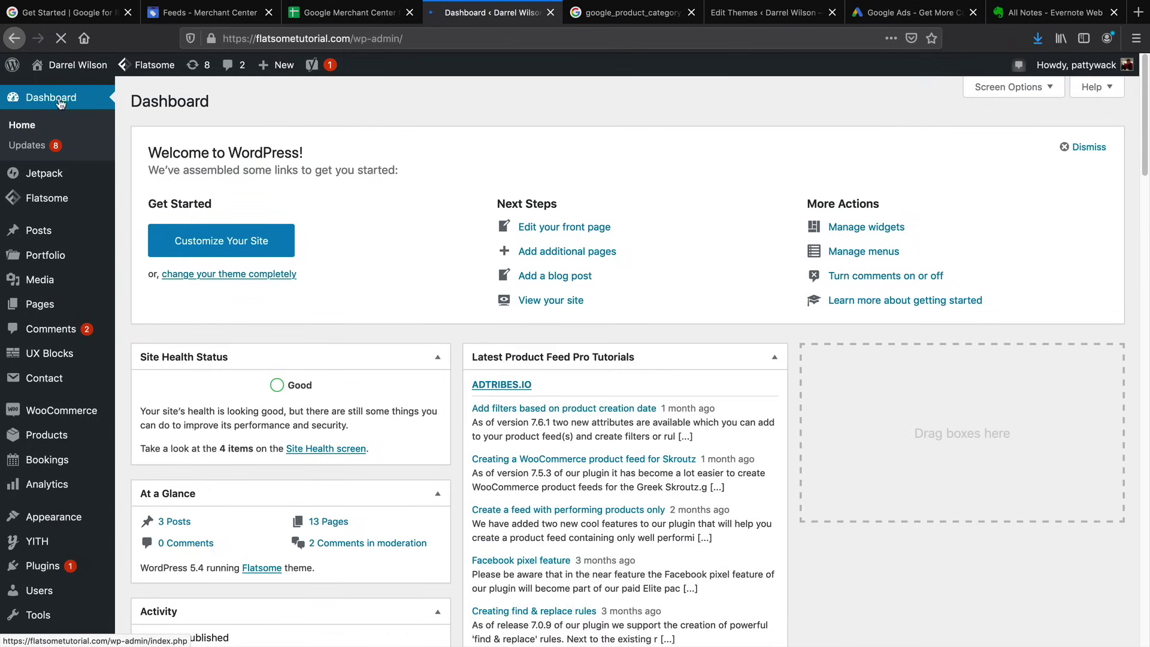
pyautogui.moveTo(52, 284)
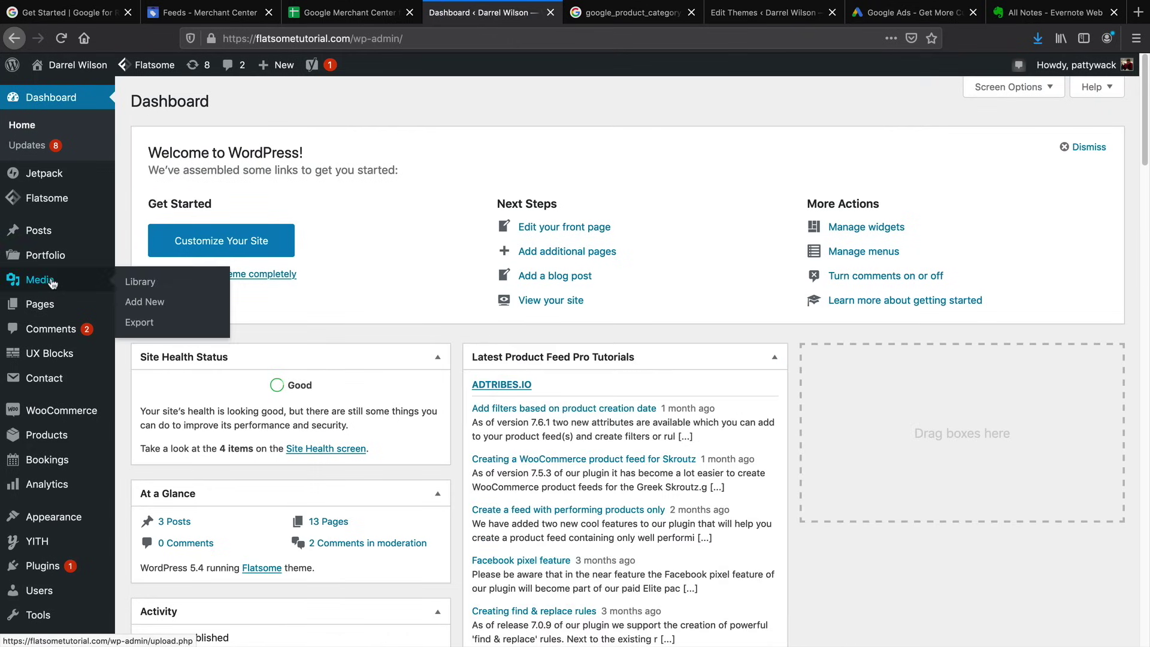
pyautogui.click(133, 285)
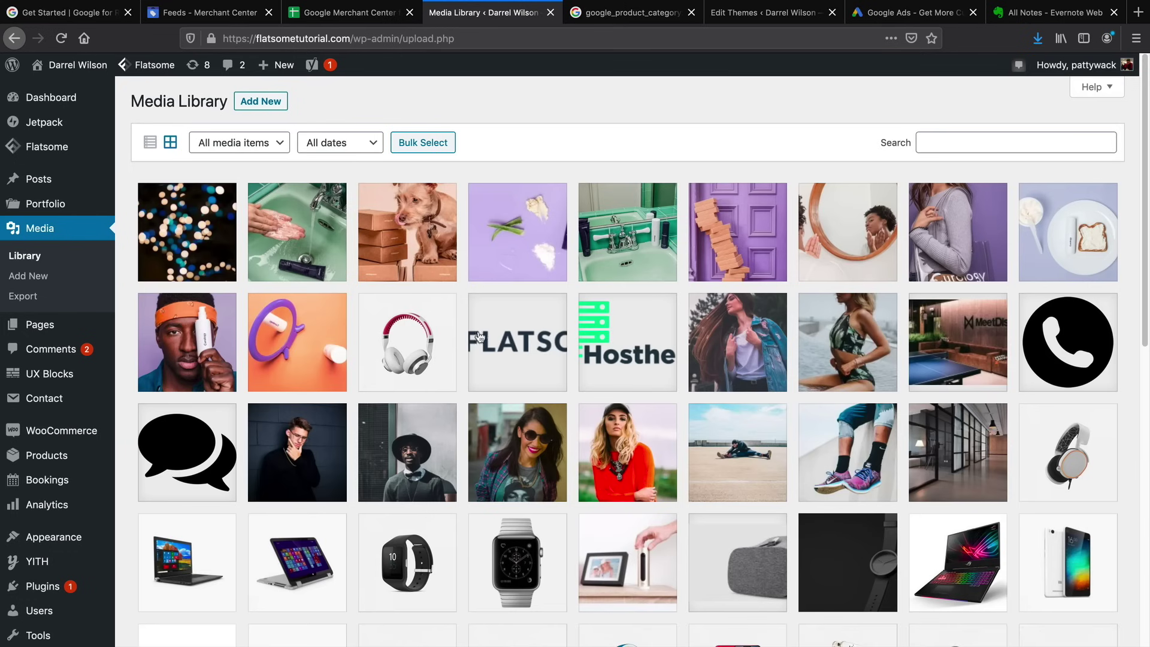
# - Find the white headphones image with the orange ring in the Media Library and open its attachment details
pyautogui.scroll(-2, 554, 353)
pyautogui.scroll(-4, 554, 352)
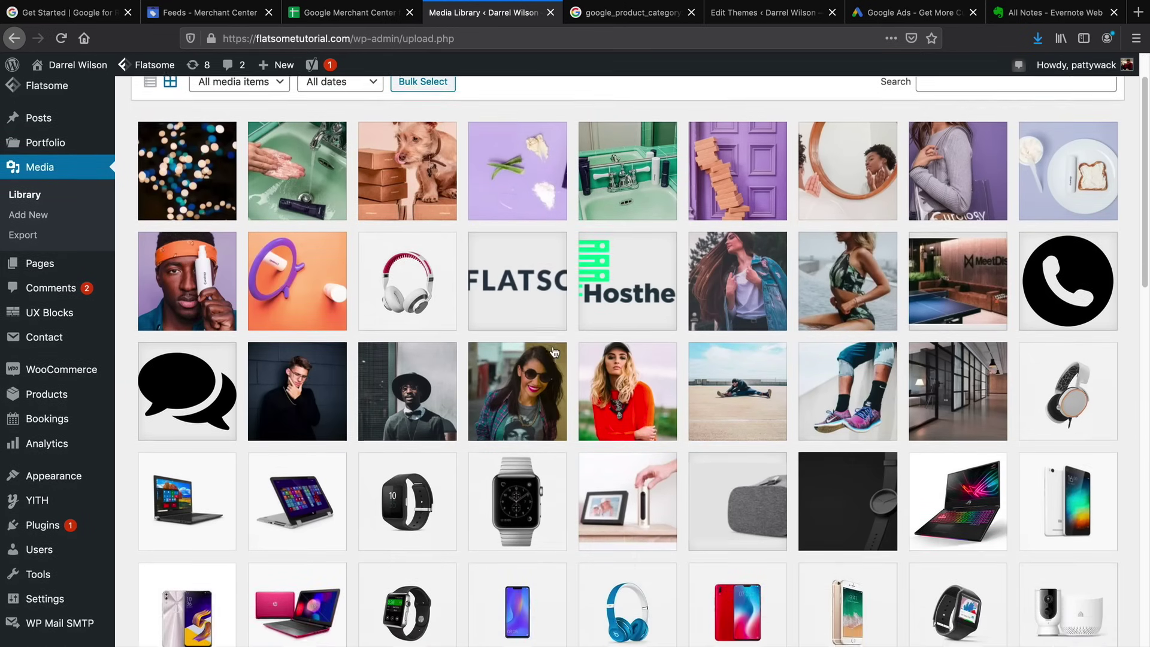
pyautogui.scroll(-5, 554, 353)
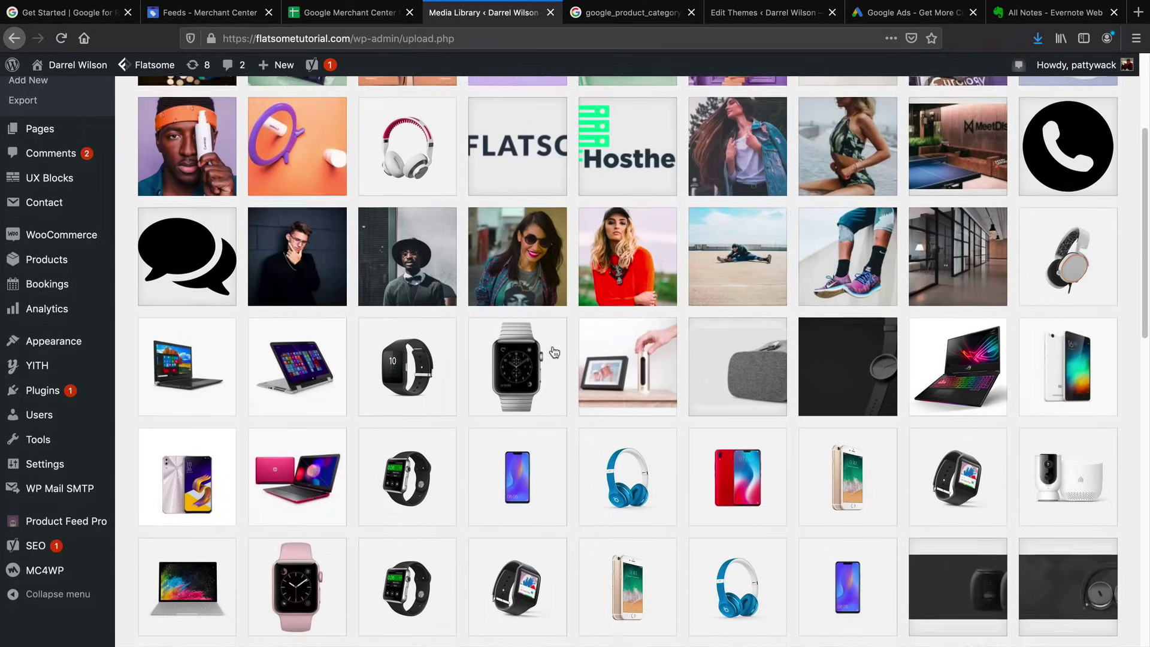
pyautogui.scroll(-3, 550, 350)
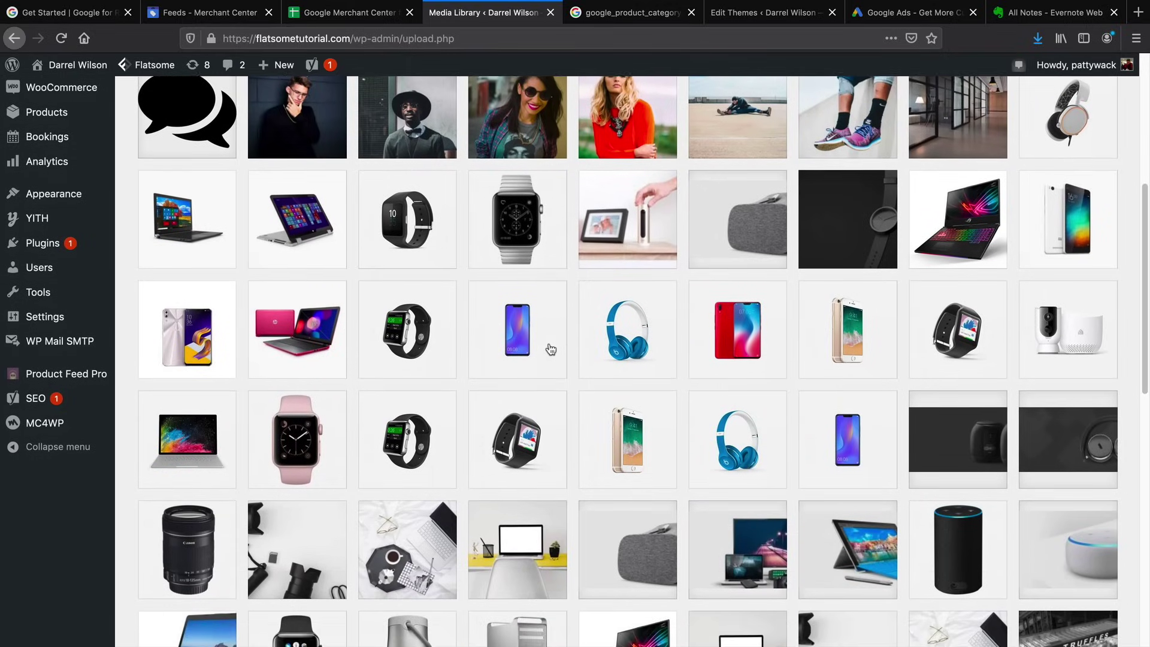
pyautogui.scroll(4, 827, 278)
pyautogui.click(1067, 209)
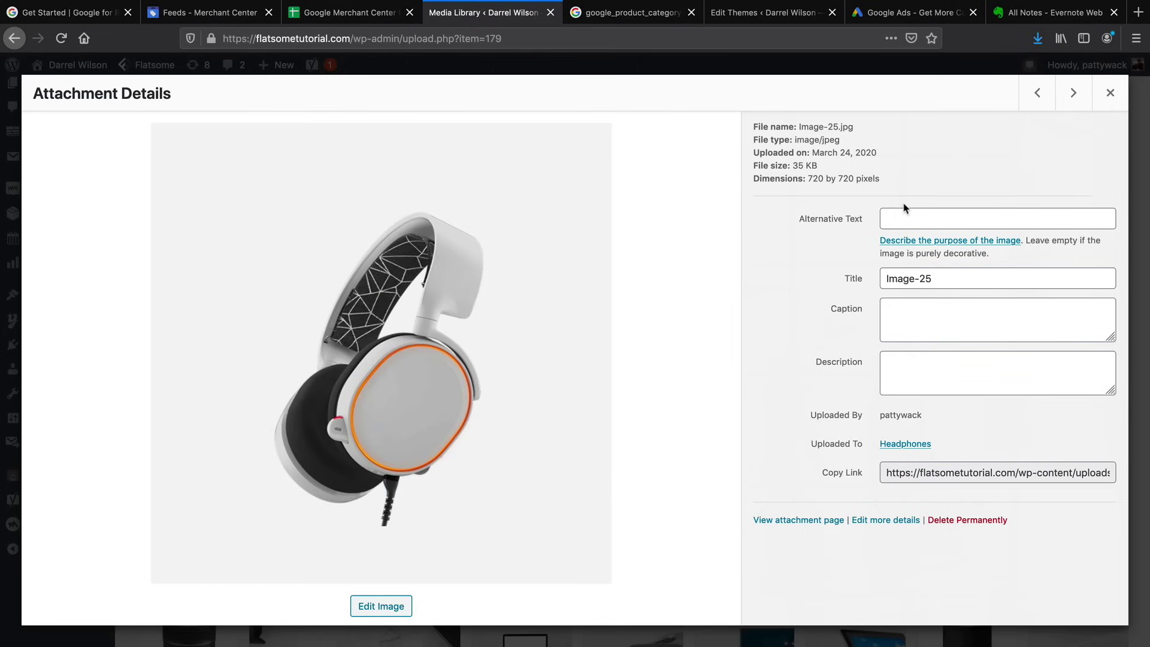
# - Copy the headphones image's link from its attachment details and paste it into image link cell H2 of the feed spreadsheet
pyautogui.click(914, 472)
pyautogui.rightClick(915, 472)
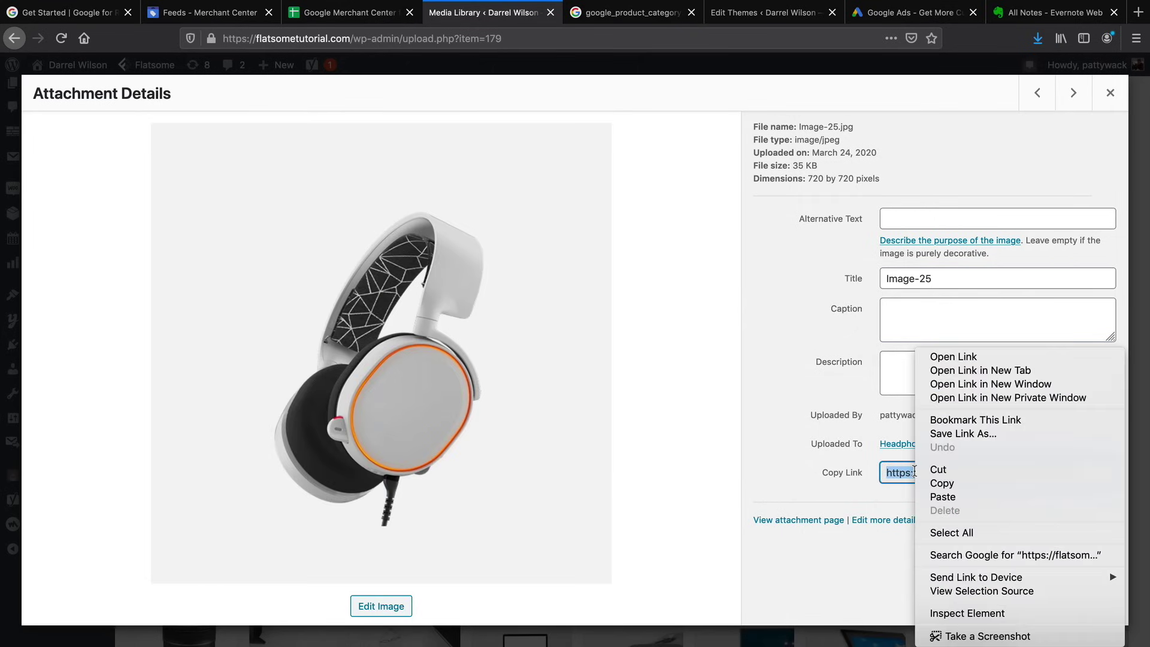
pyautogui.click(956, 483)
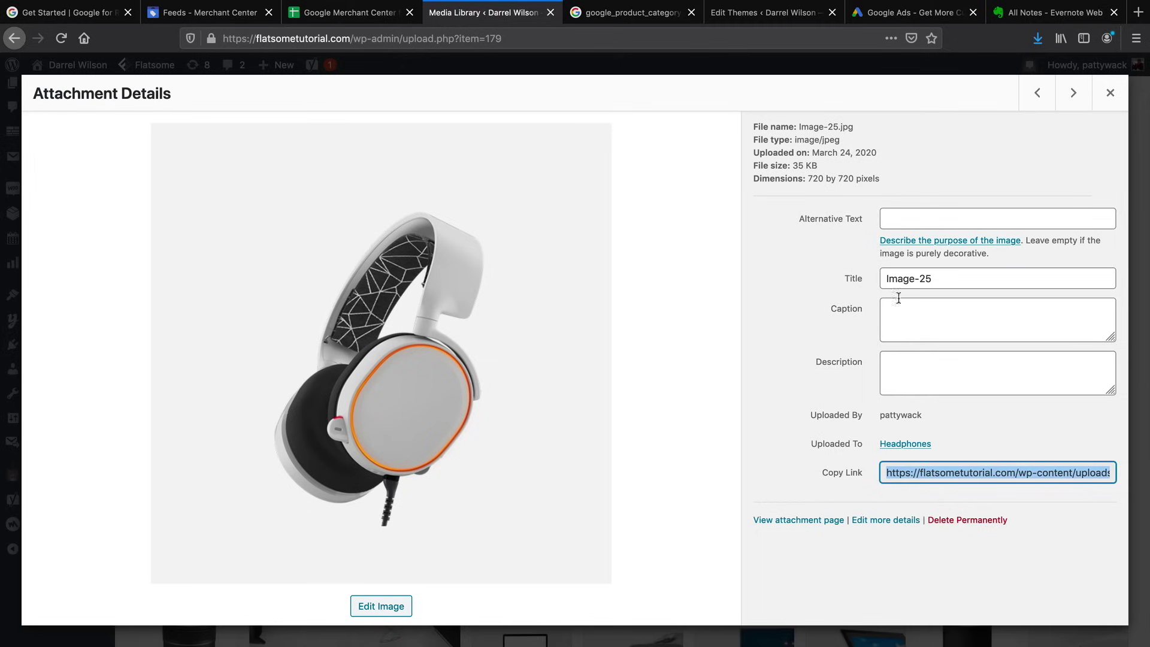
pyautogui.click(362, 13)
pyautogui.rightClick(546, 208)
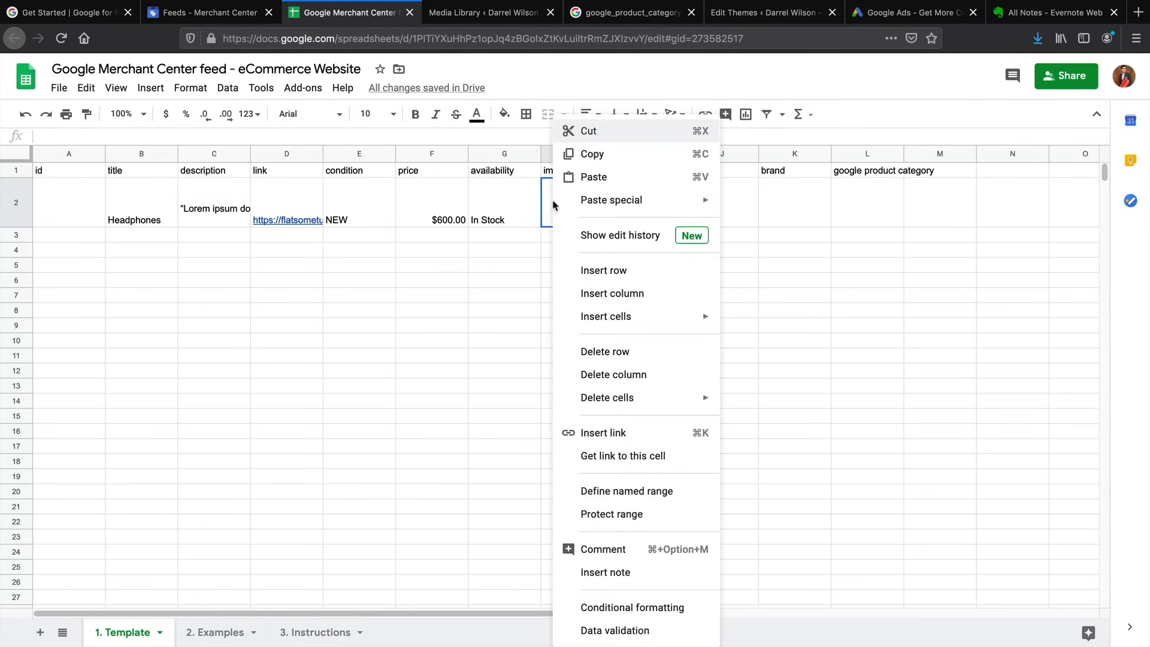
pyautogui.click(567, 175)
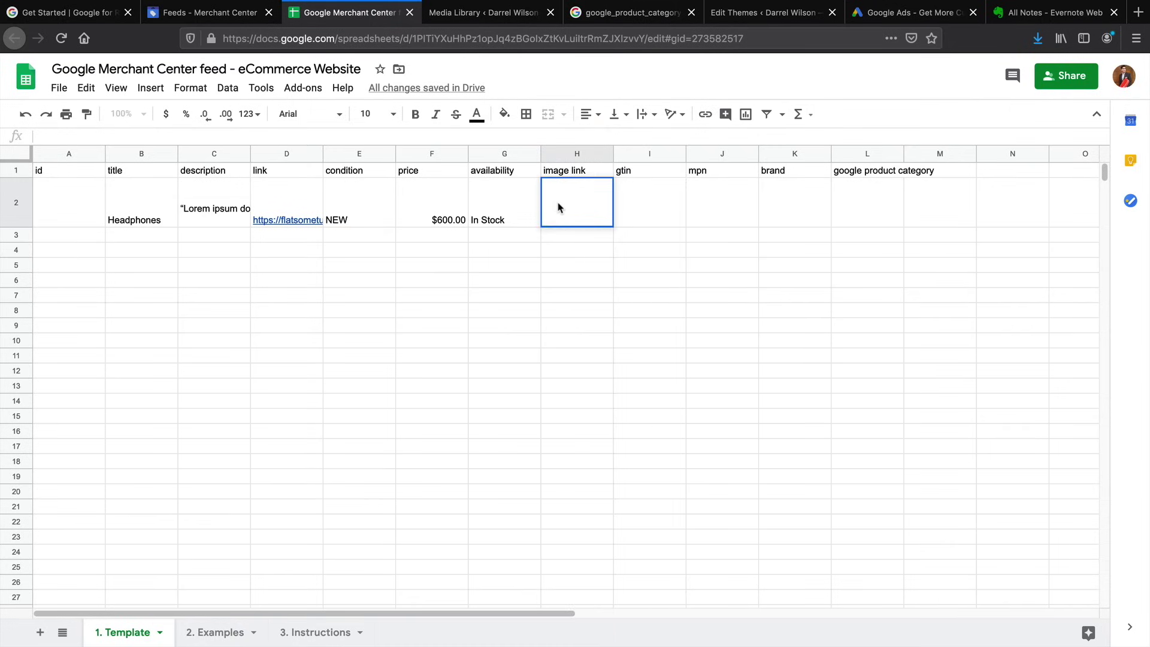
pyautogui.rightClick(550, 183)
pyautogui.click(579, 246)
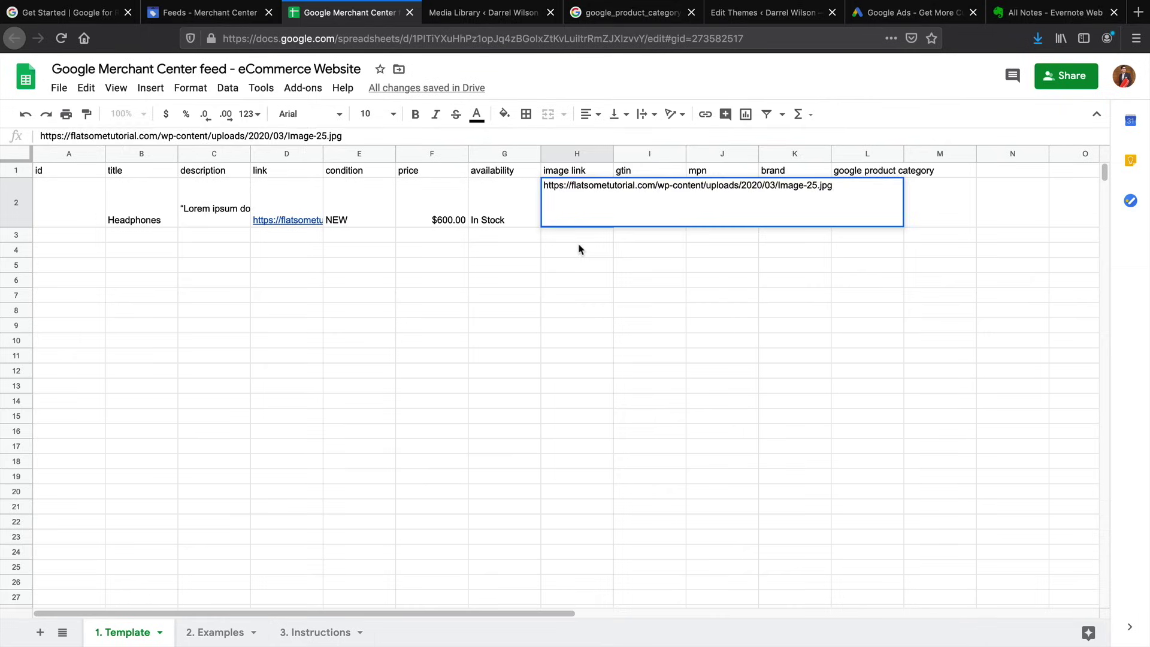
# - Delete the gtin column from the Template sheet
pyautogui.click(645, 199)
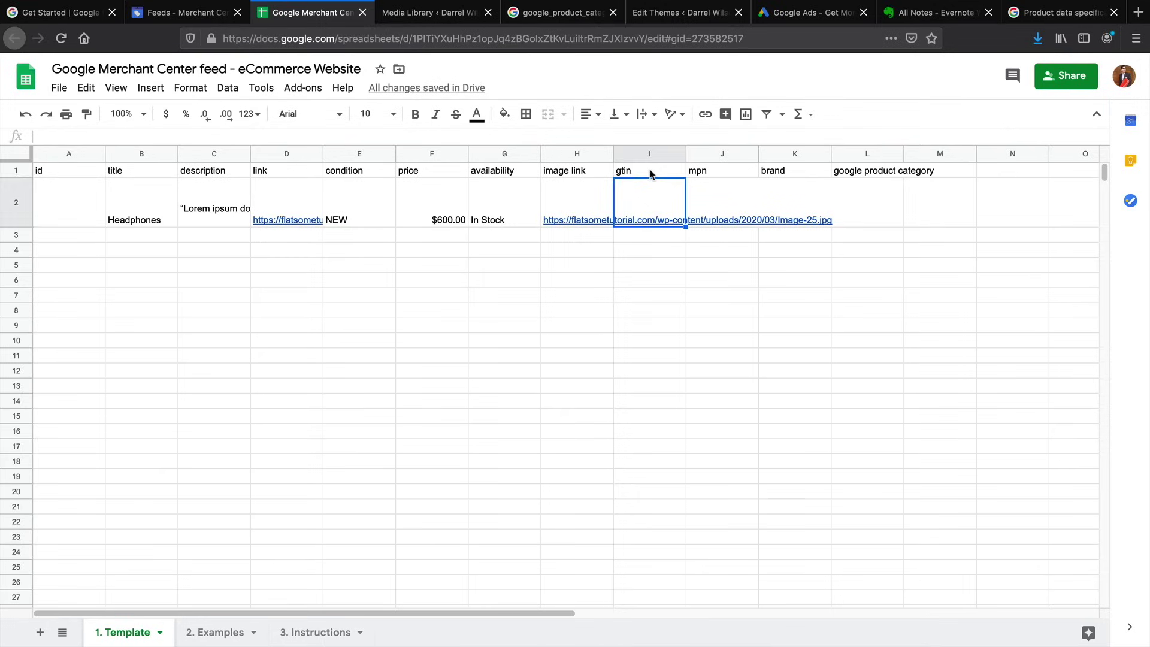
pyautogui.click(652, 174)
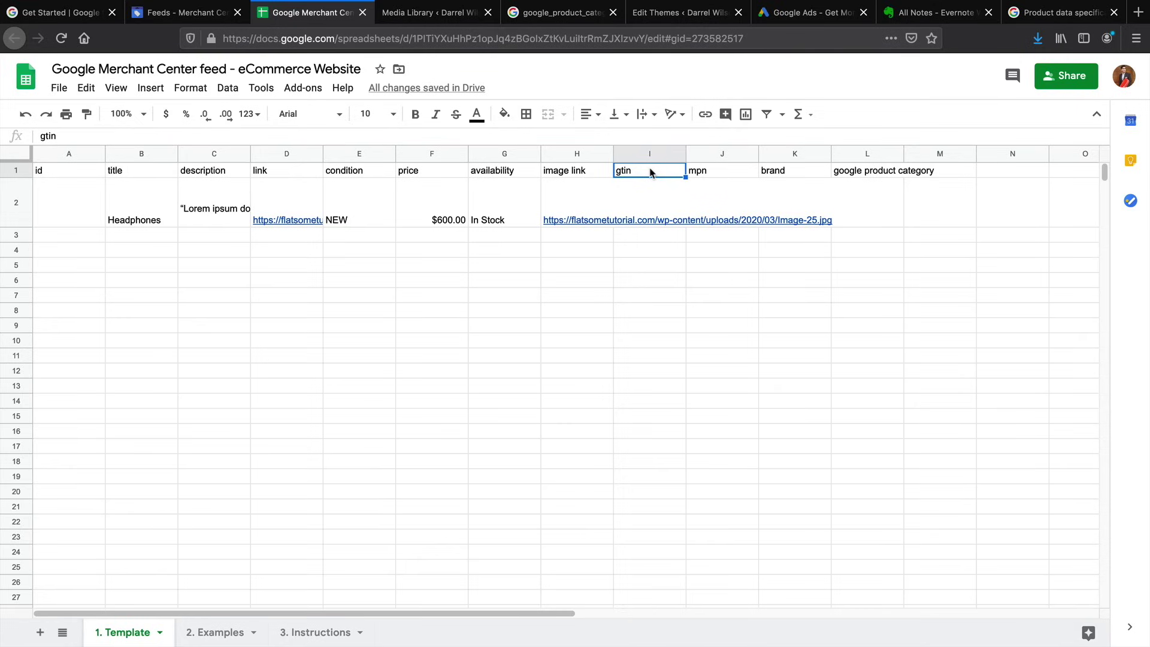
pyautogui.click(648, 200)
pyautogui.click(647, 154)
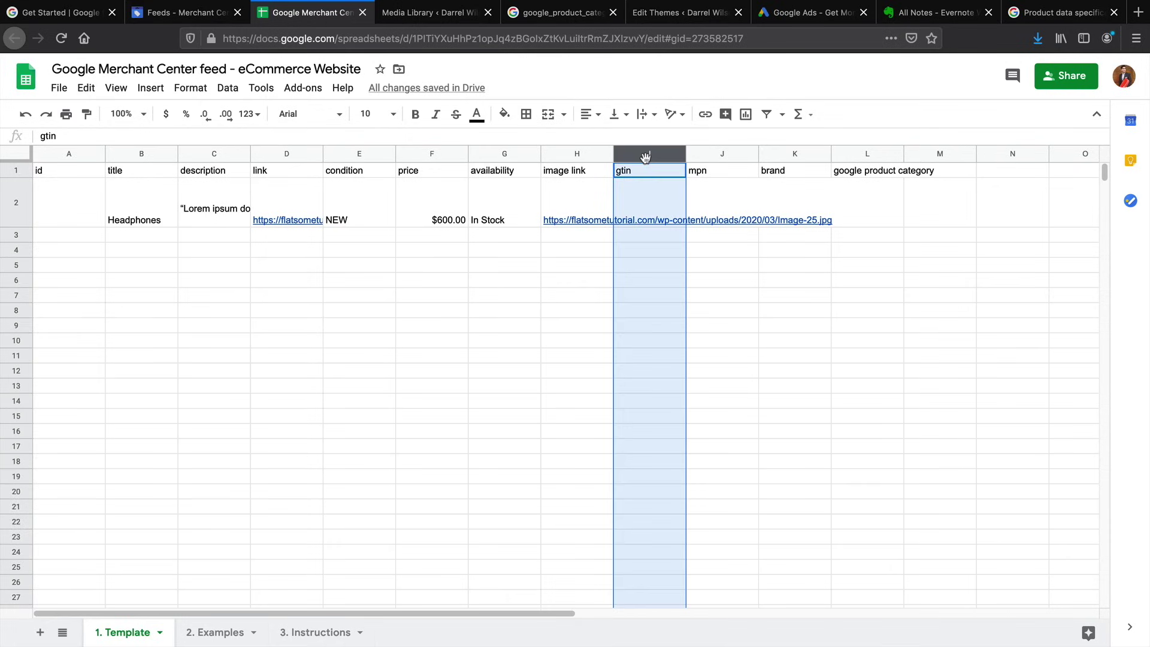
pyautogui.rightClick(647, 157)
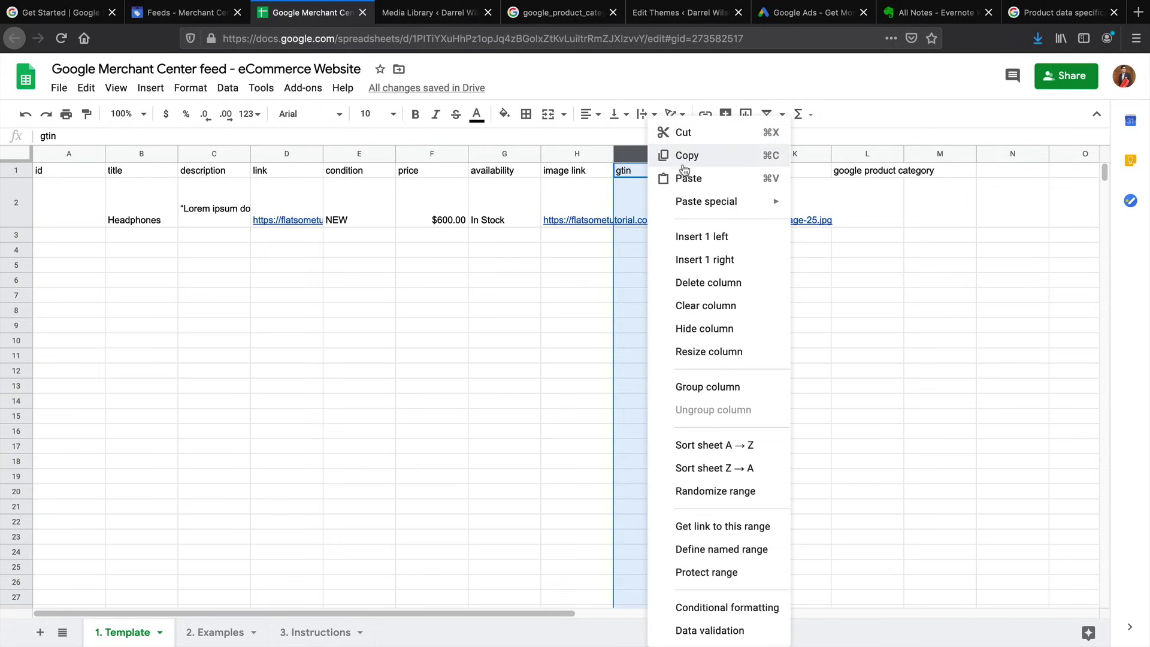
pyautogui.click(701, 283)
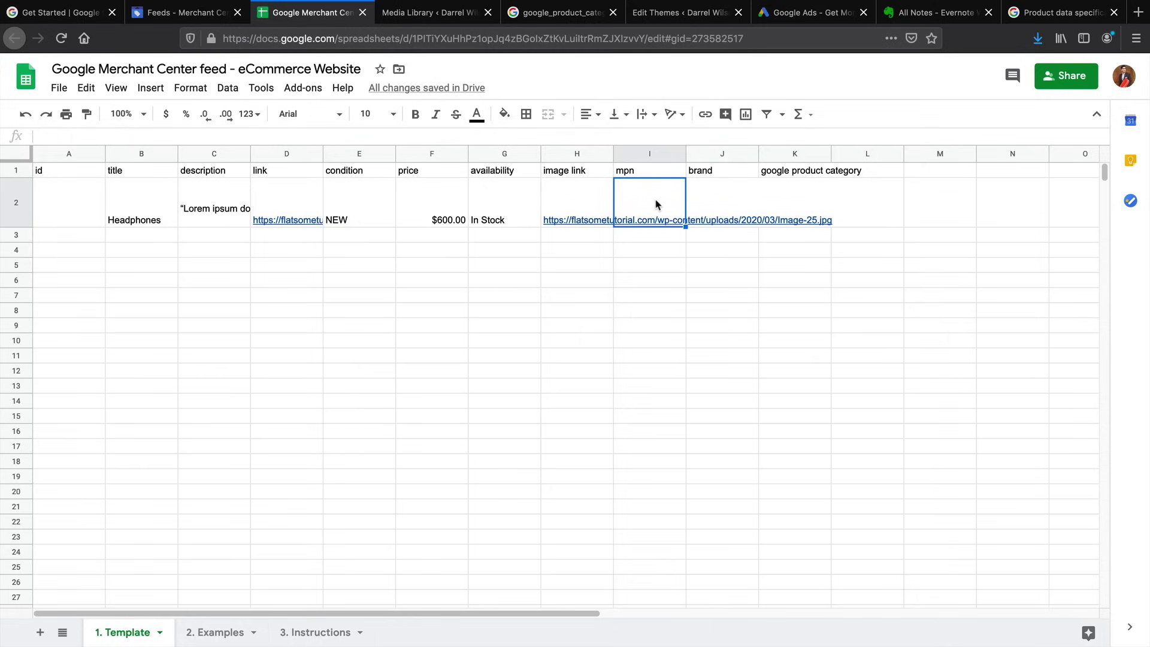
# - Paste GO12345OOGLE as the headphones' mpn in cell I2
pyautogui.doubleClick(637, 187)
pyautogui.rightClick(626, 181)
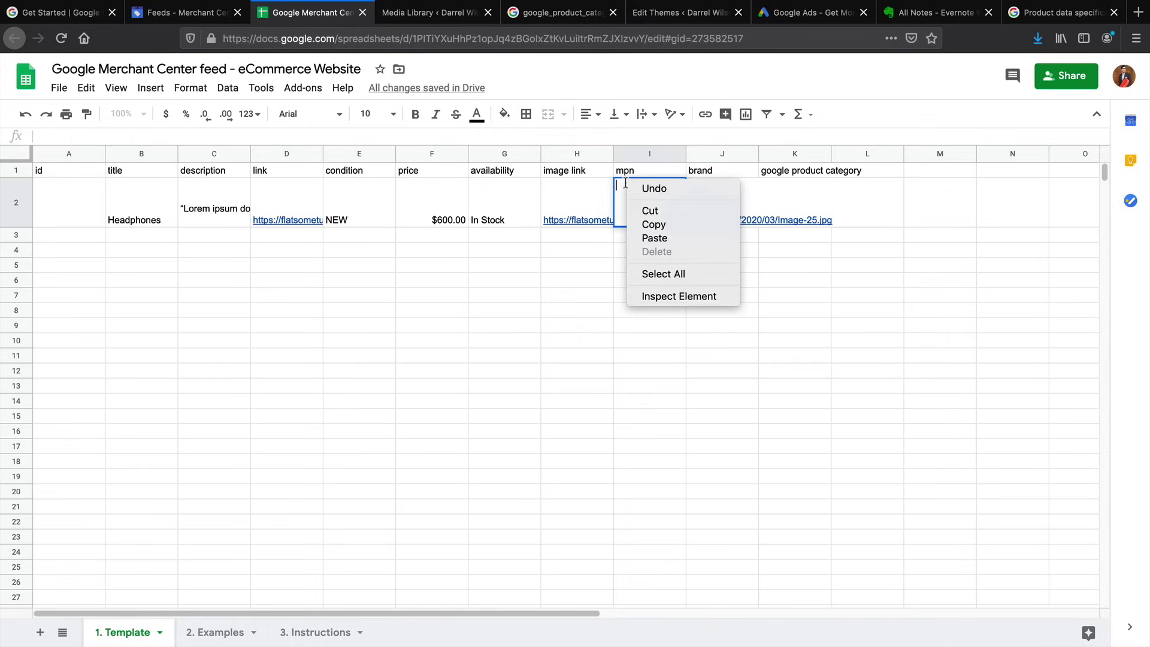
pyautogui.click(645, 238)
pyautogui.click(645, 255)
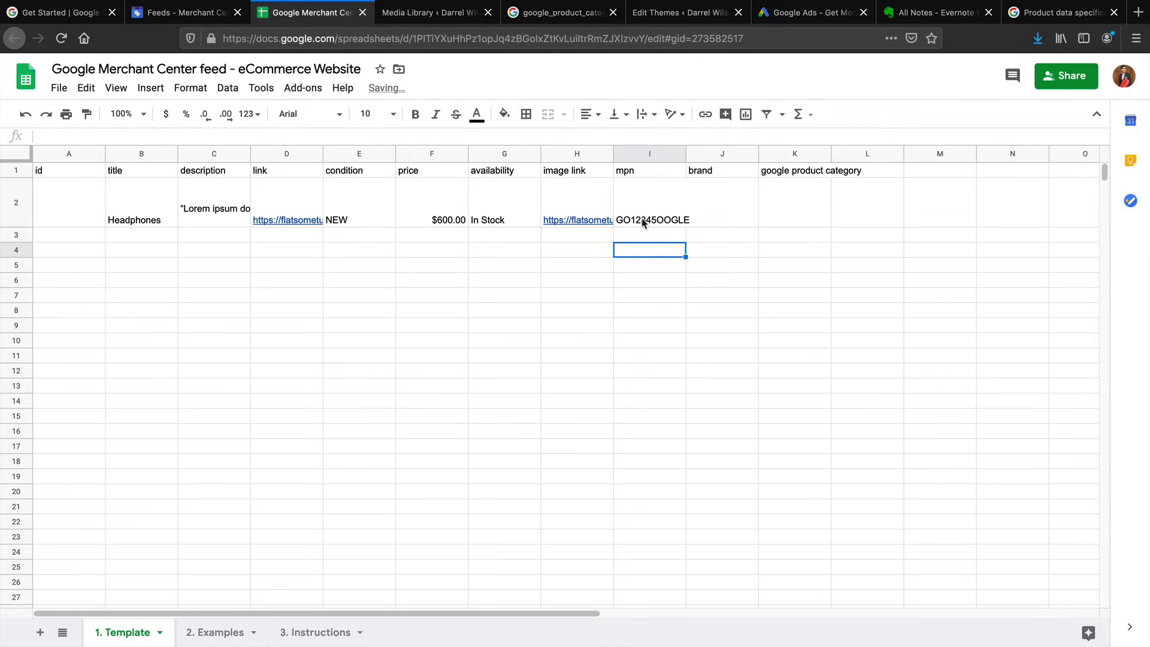
# - Enter Flatsome as the headphones' brand in cell J2
pyautogui.click(694, 190)
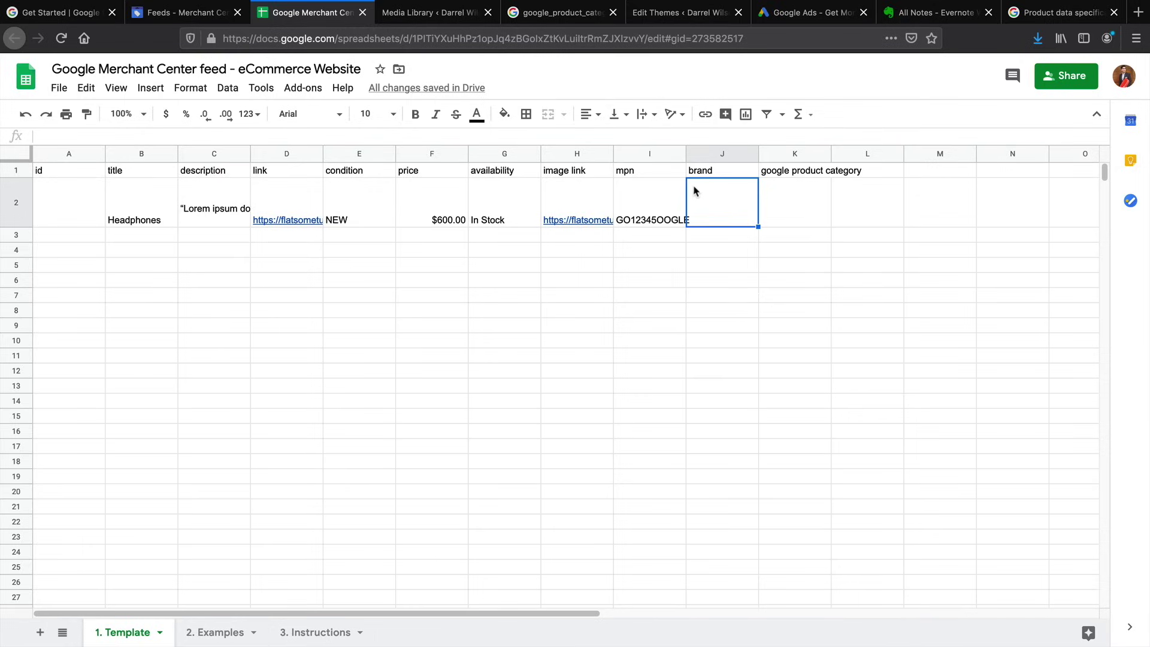
pyautogui.click(721, 174)
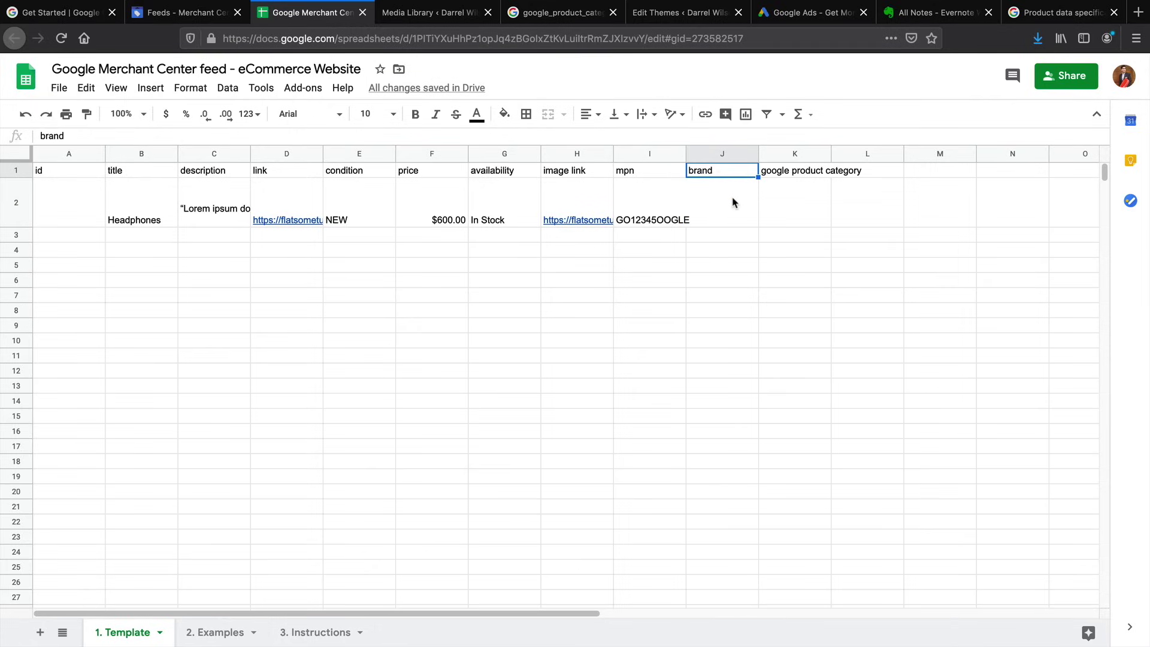
pyautogui.click(732, 201)
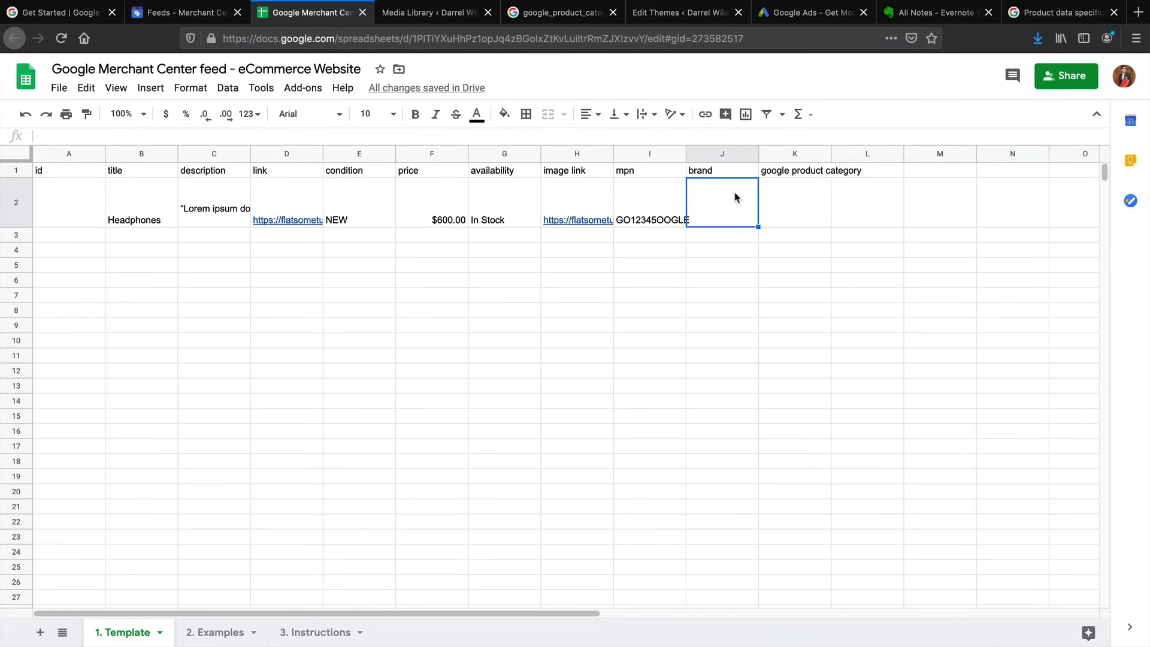
pyautogui.write('Flatsome')
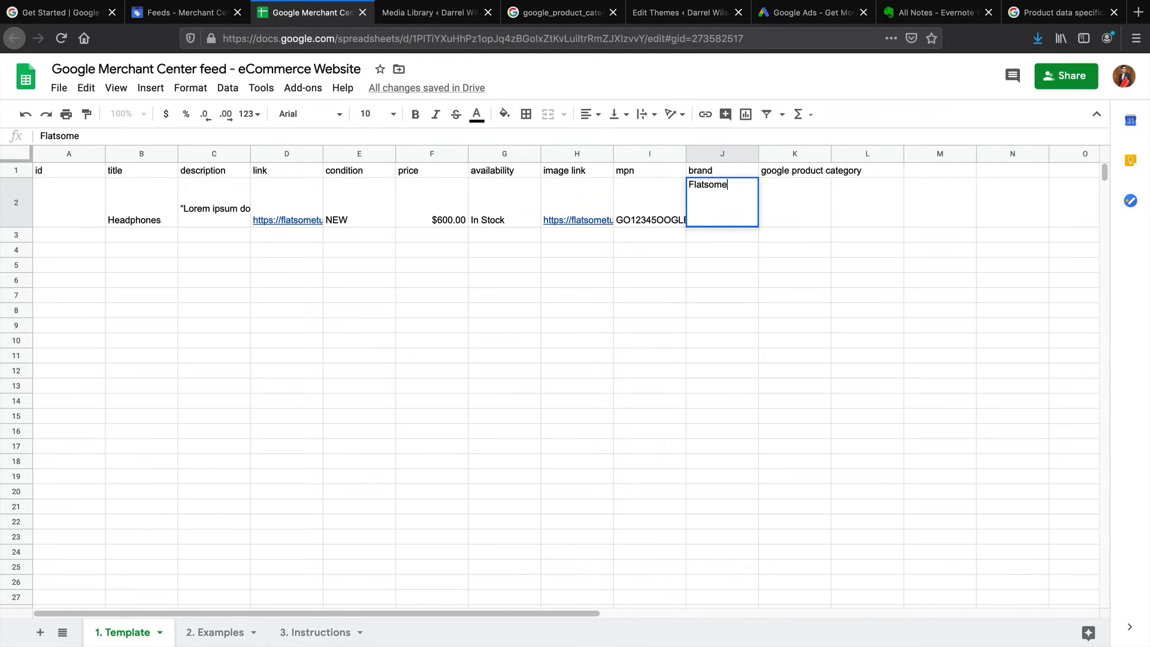
pyautogui.press('Tab')
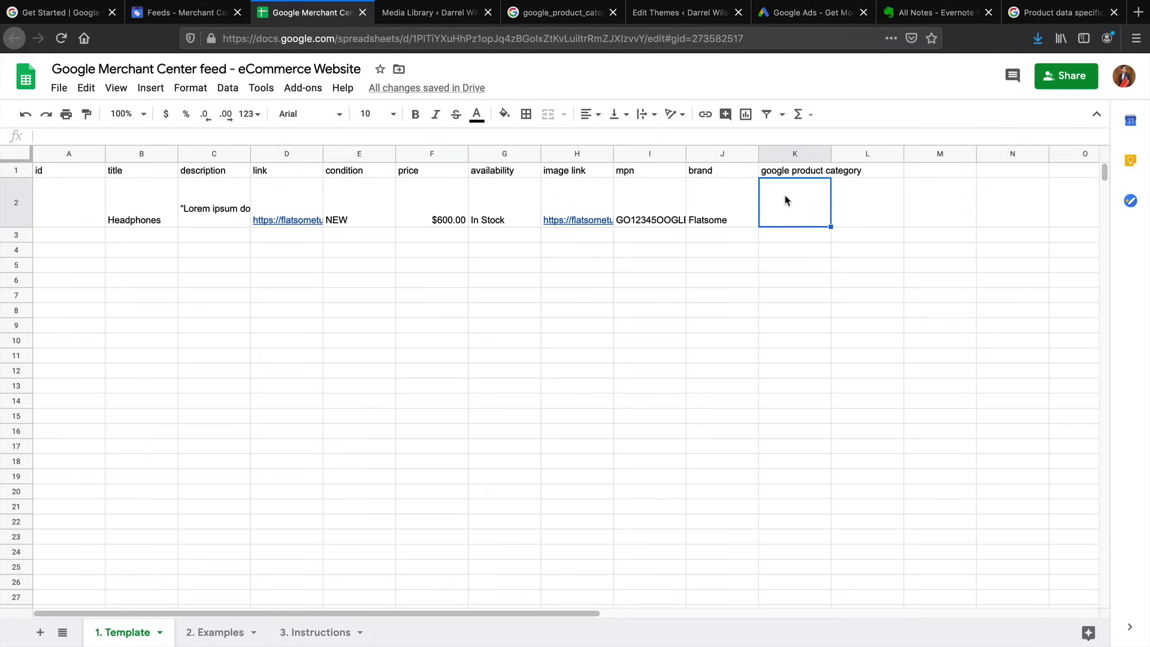
# - Open the Excel list of Google product categories from the help article and look through its category levels
pyautogui.click(566, 17)
pyautogui.click(497, 255)
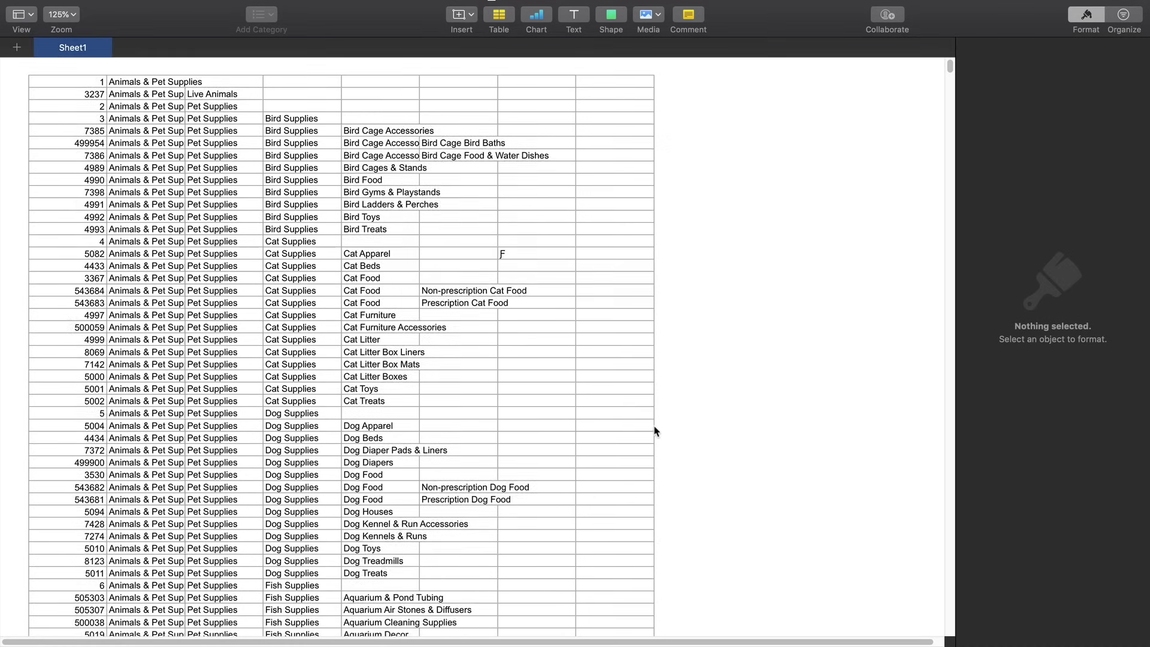
pyautogui.scroll(-10, 655, 432)
pyautogui.scroll(-10, 655, 431)
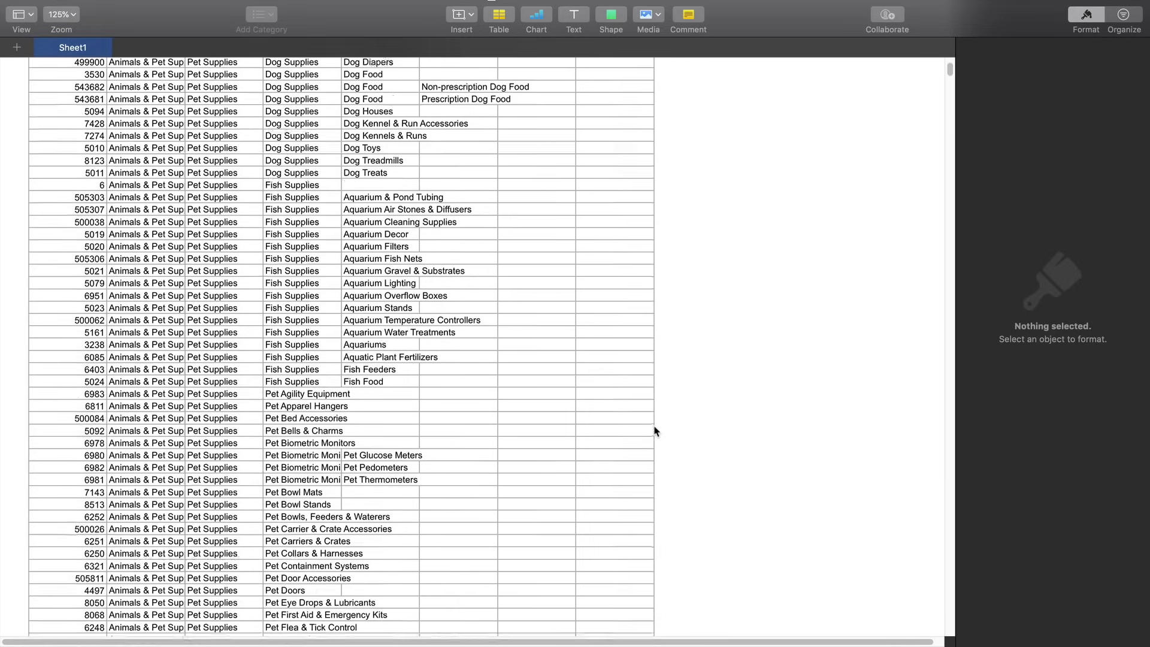
pyautogui.scroll(-10, 656, 432)
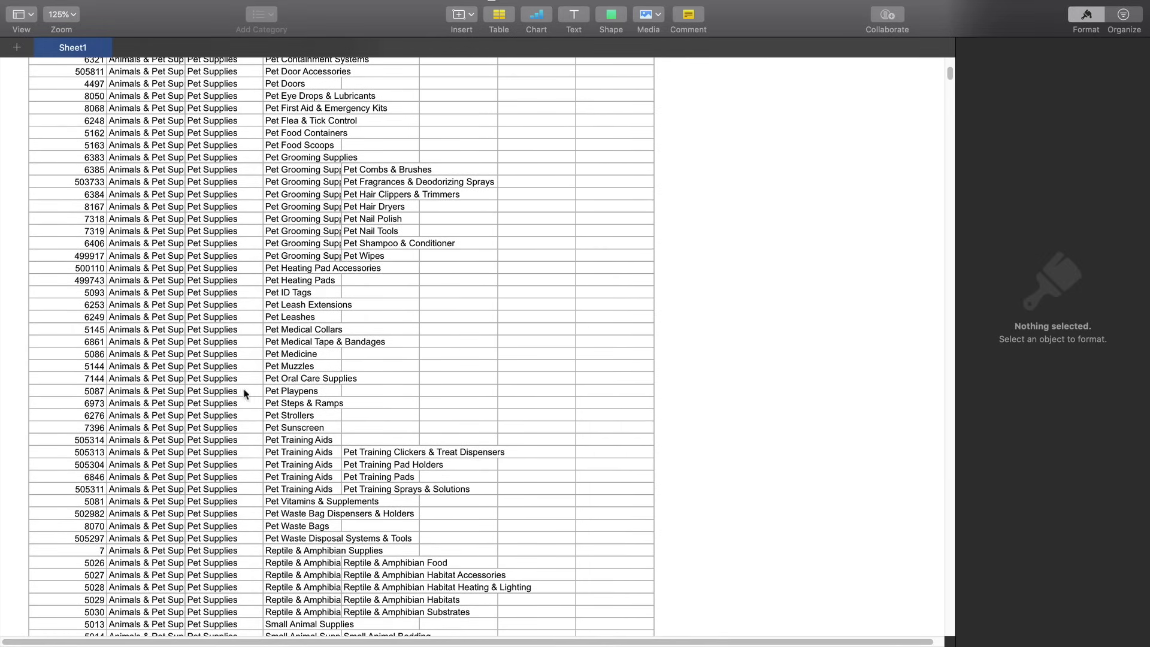
pyautogui.click(266, 355)
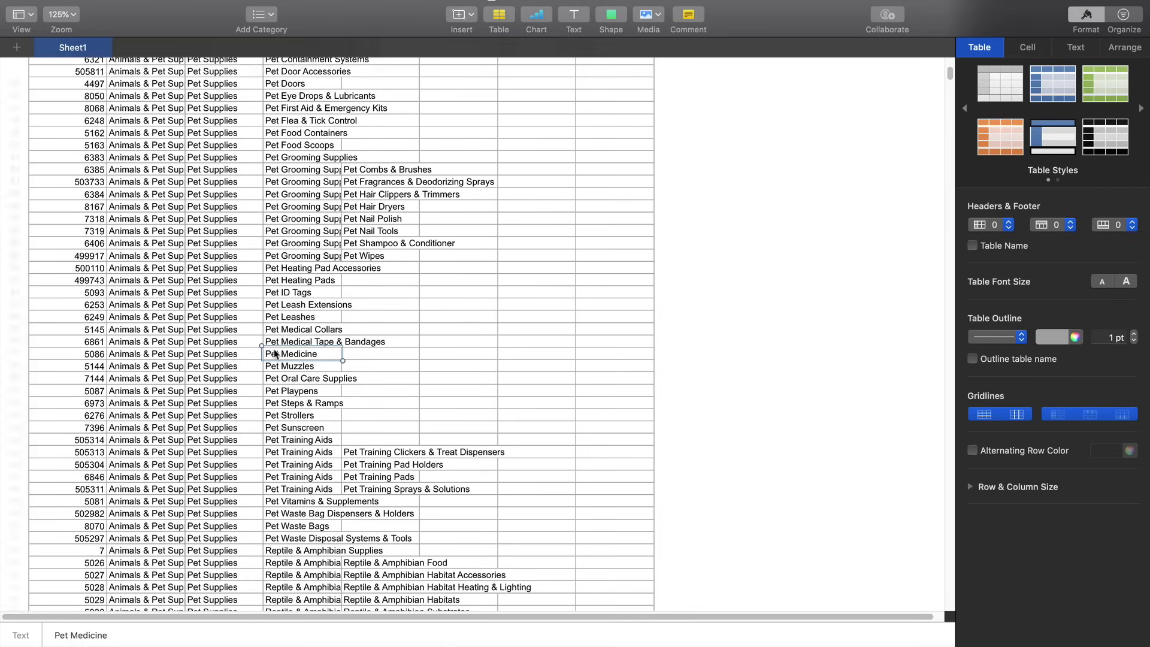
pyautogui.click(222, 355)
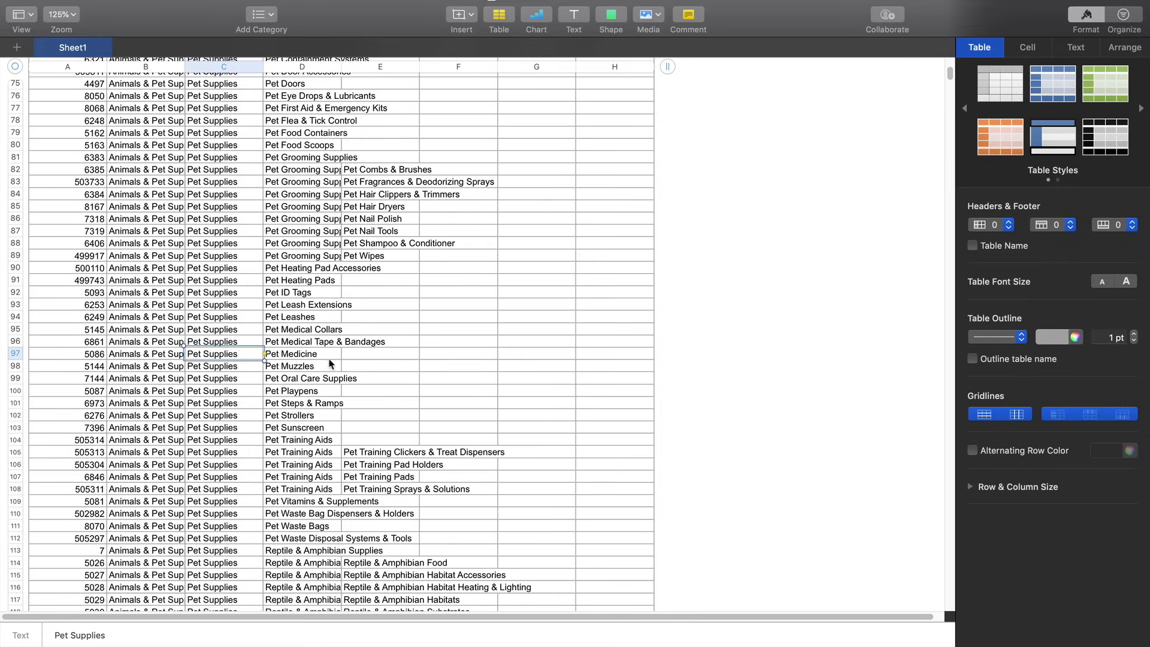
# - Search the category list for headphones and copy the Electronics category from the Headphones & Headsets row
pyautogui.press('super+f')
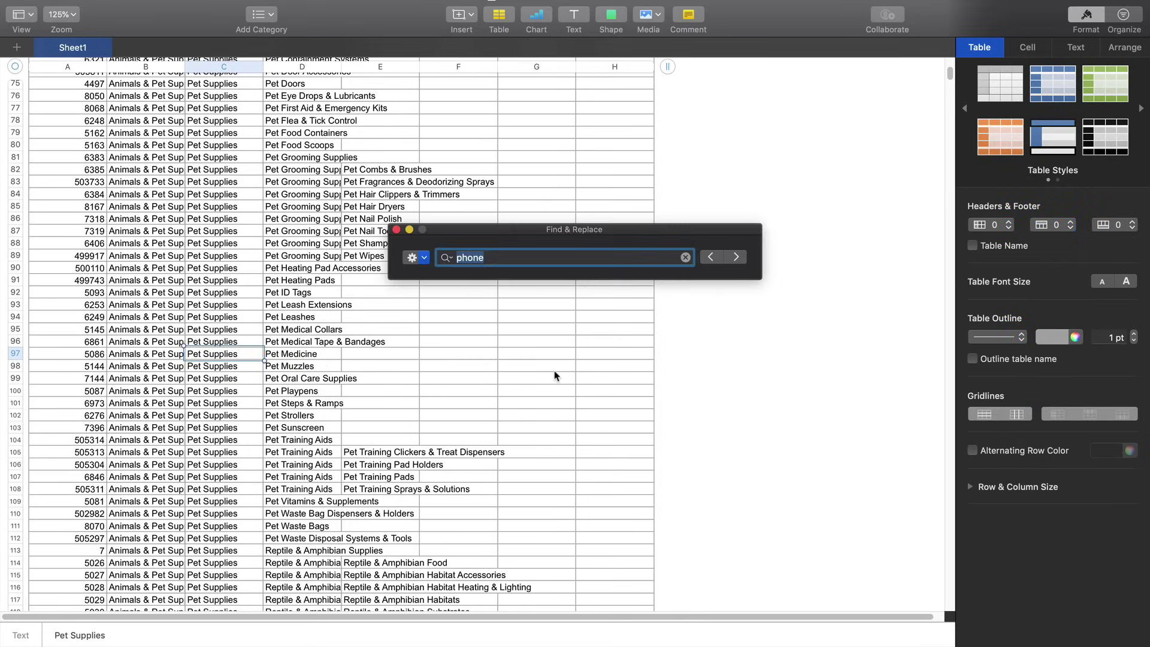
pyautogui.write('headphones')
pyautogui.press('Return')
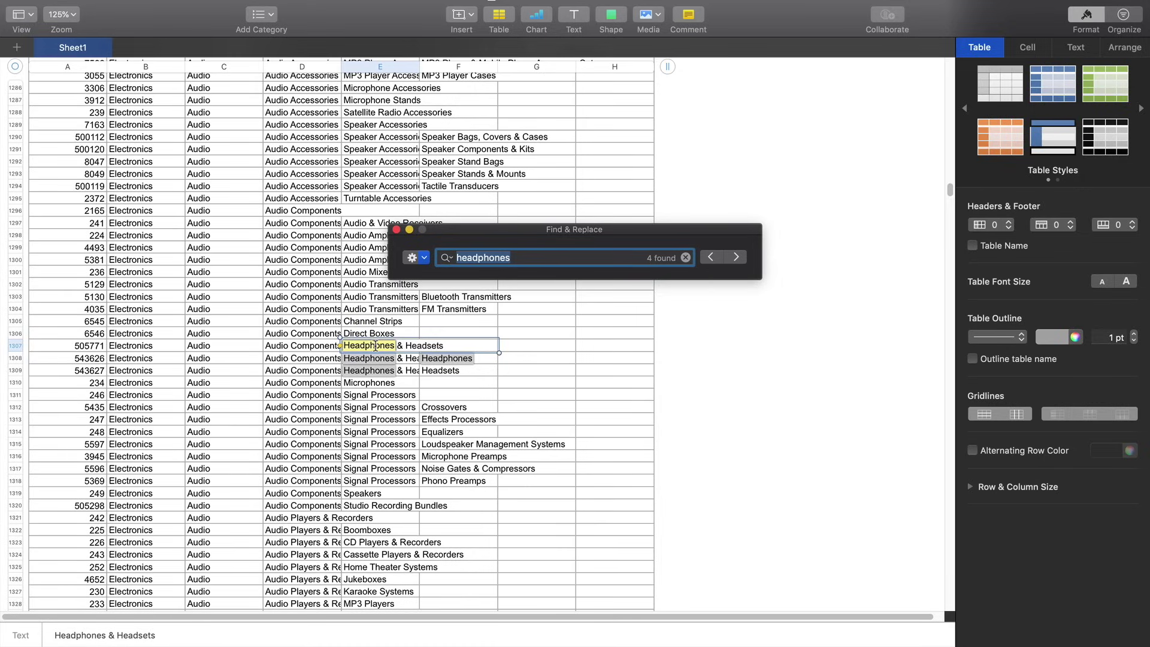
pyautogui.click(164, 349)
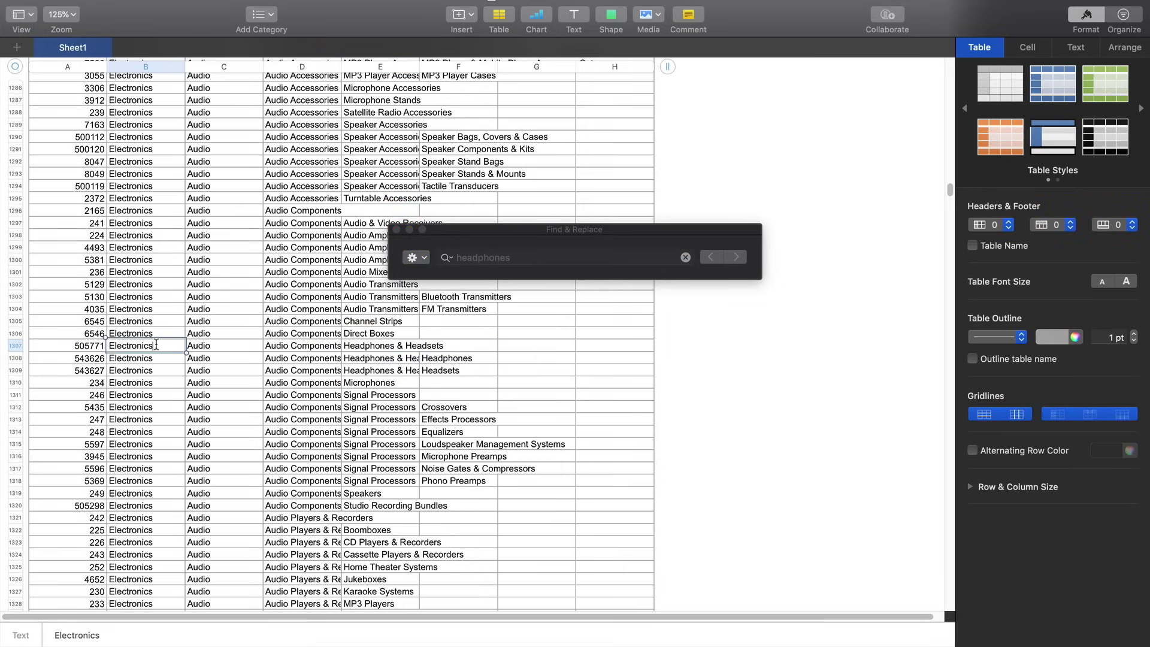
pyautogui.rightClick(158, 349)
pyautogui.click(200, 394)
# - Return to the feed spreadsheet and enter Electronics > Audio > Audio Components > Headphones & Headsets as the google product category in K2
pyautogui.press('super+Tab')
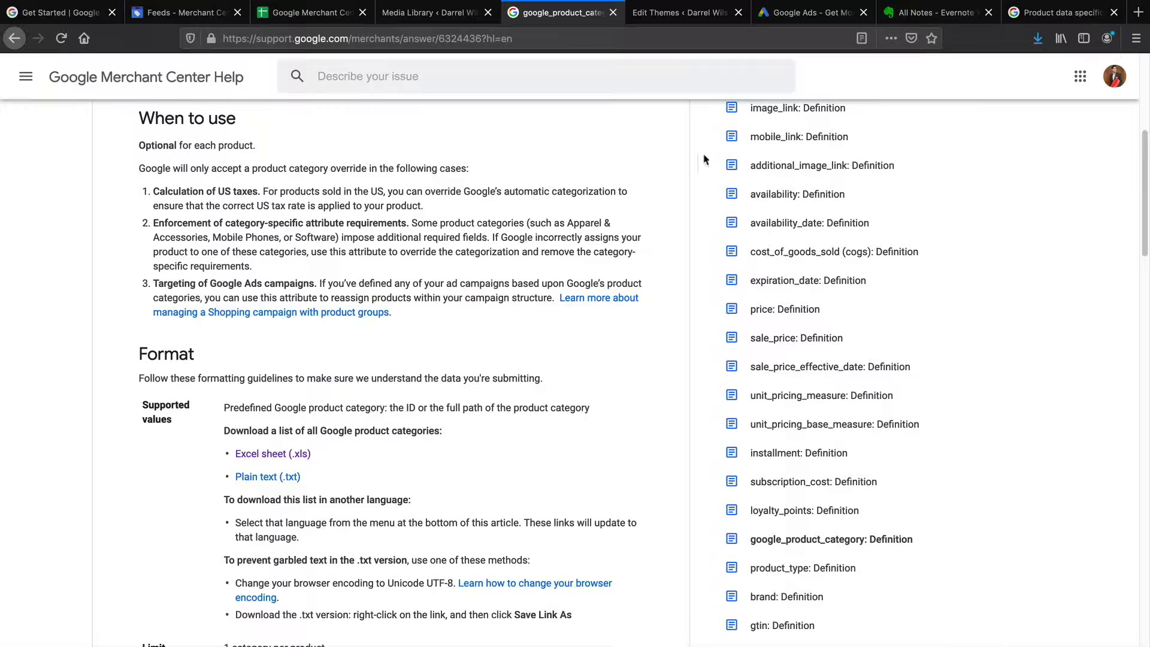
pyautogui.click(463, 12)
pyautogui.click(347, 18)
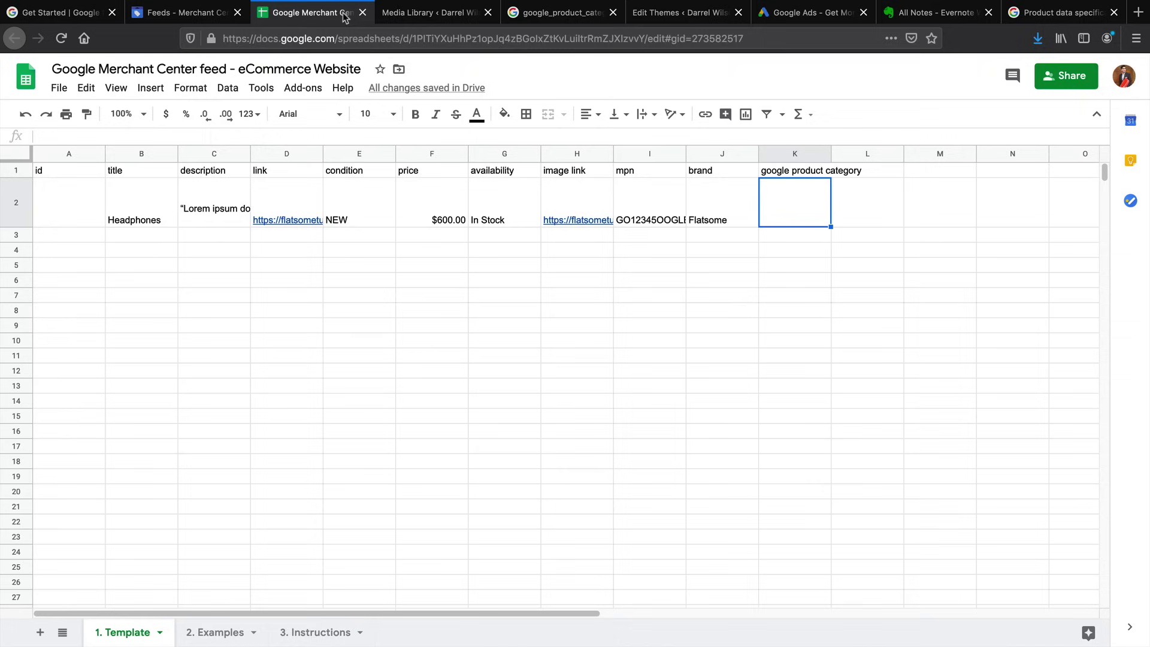
pyautogui.rightClick(773, 199)
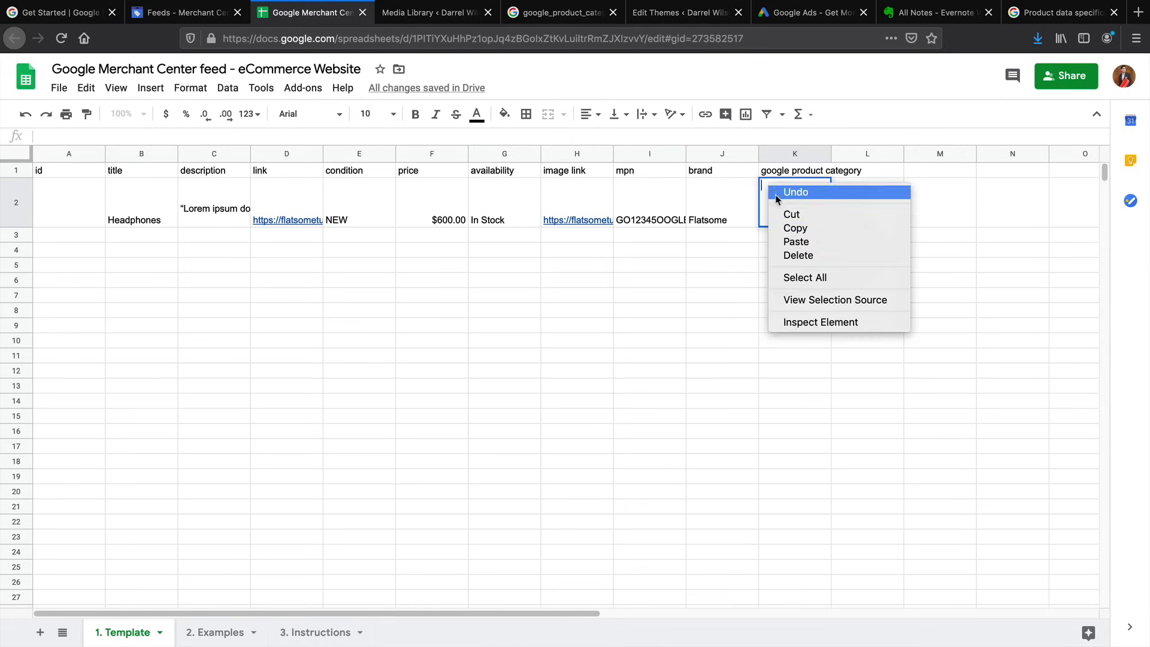
pyautogui.click(797, 238)
pyautogui.write('>')
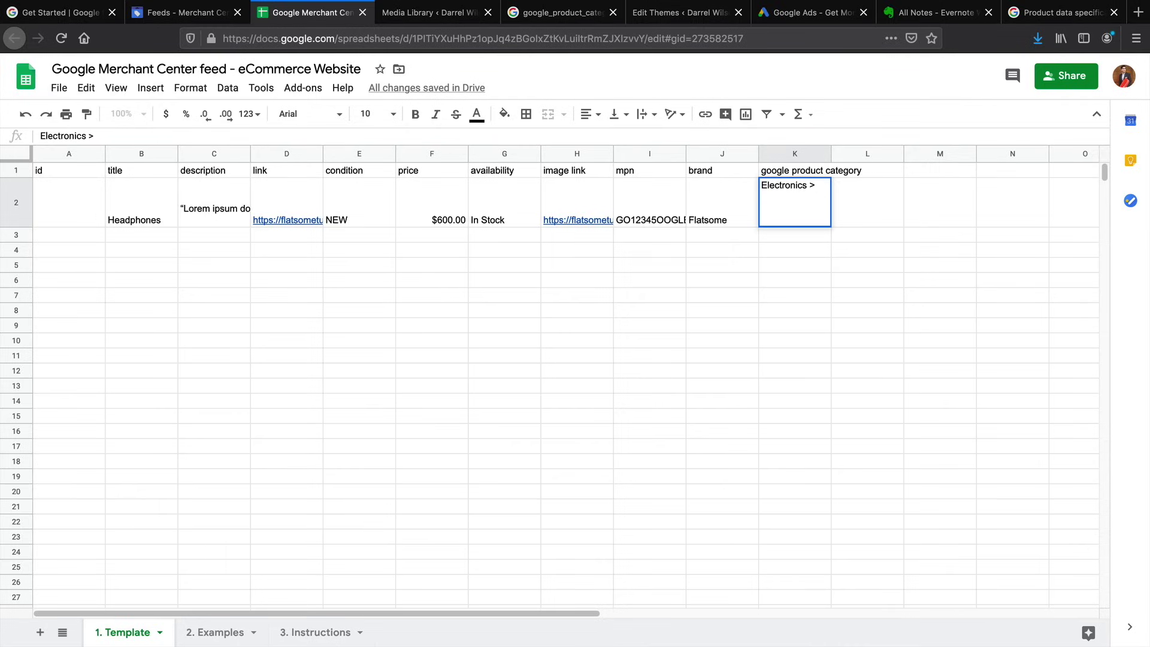
pyautogui.hotkey('ctrl', 'v')
pyautogui.write('Headphones')
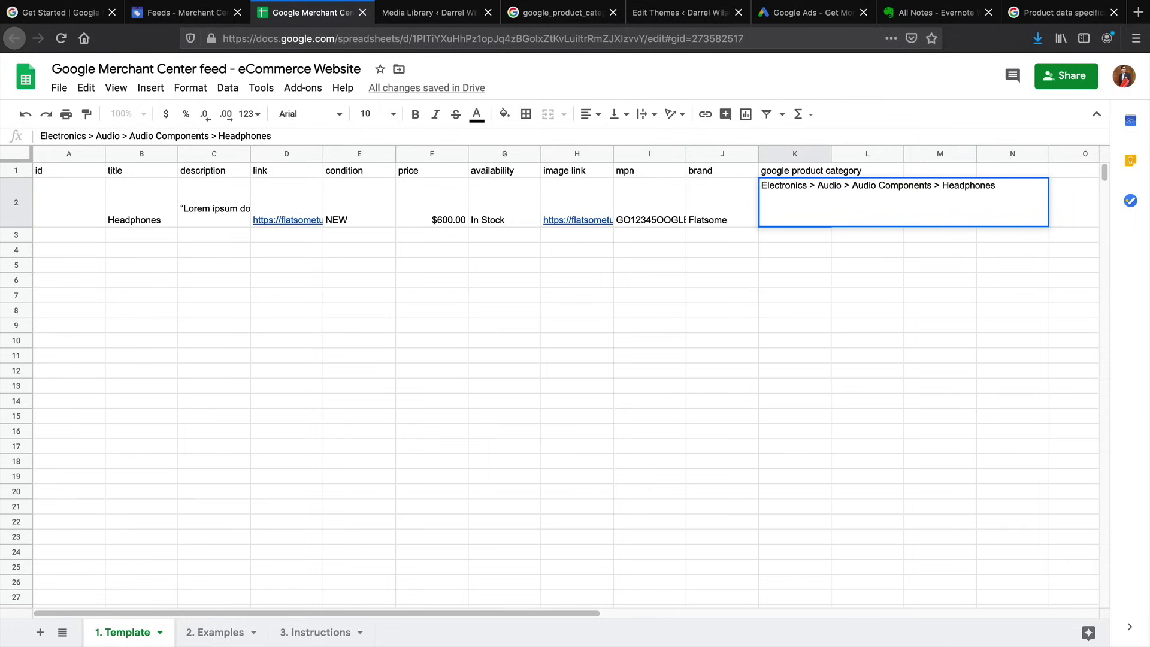
pyautogui.write(' & Headsets')
pyautogui.click(902, 265)
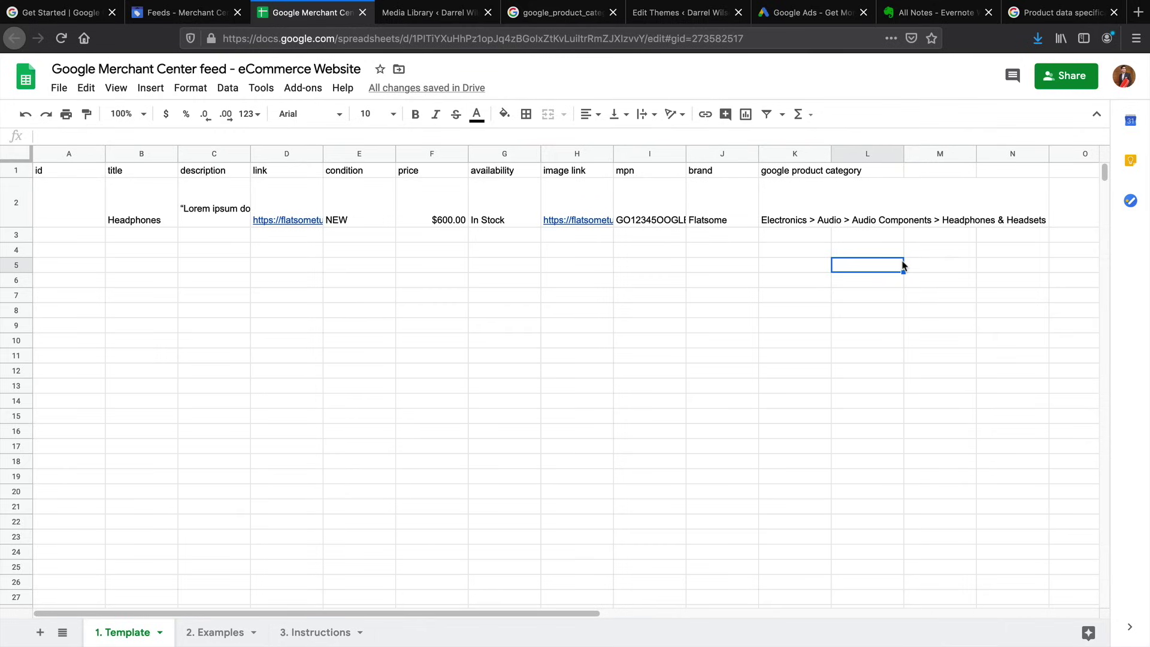
# - Switch to Google Merchant Center and review the status of the crawled items in the All products list
pyautogui.moveTo(572, 209)
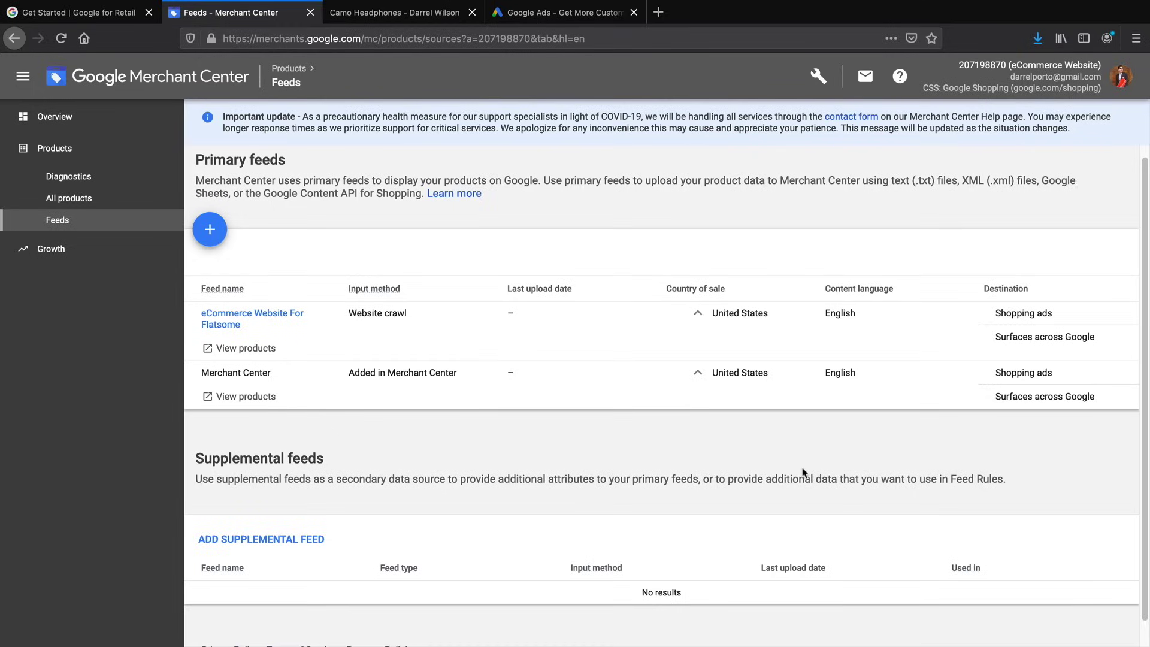
pyautogui.click(113, 204)
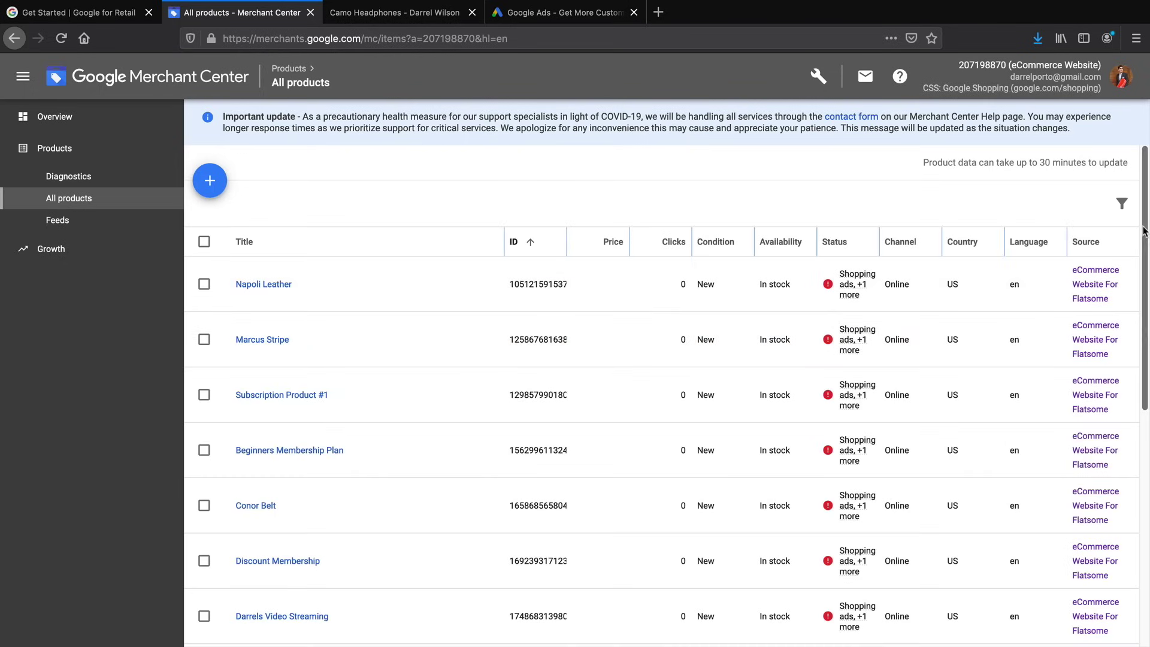
pyautogui.moveTo(1147, 232); pyautogui.dragTo(1147, 267)
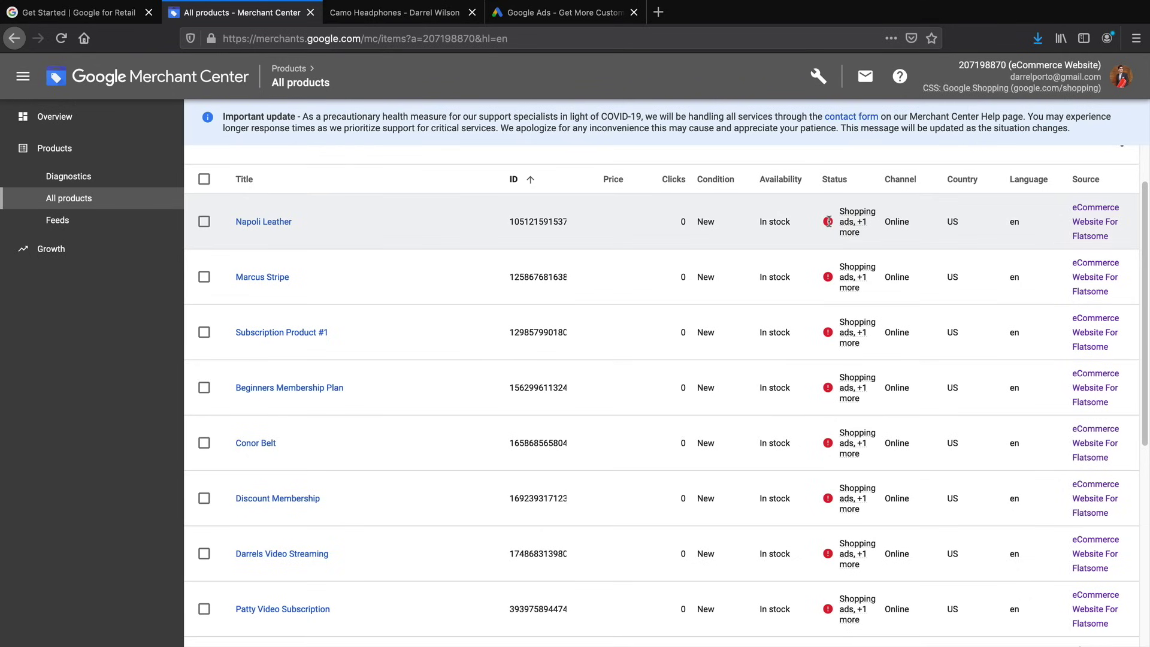
pyautogui.moveTo(1147, 228)
pyautogui.mouseDown()
pyautogui.moveTo(1148, 441)
pyautogui.moveTo(1148, 217)
pyautogui.mouseUp()
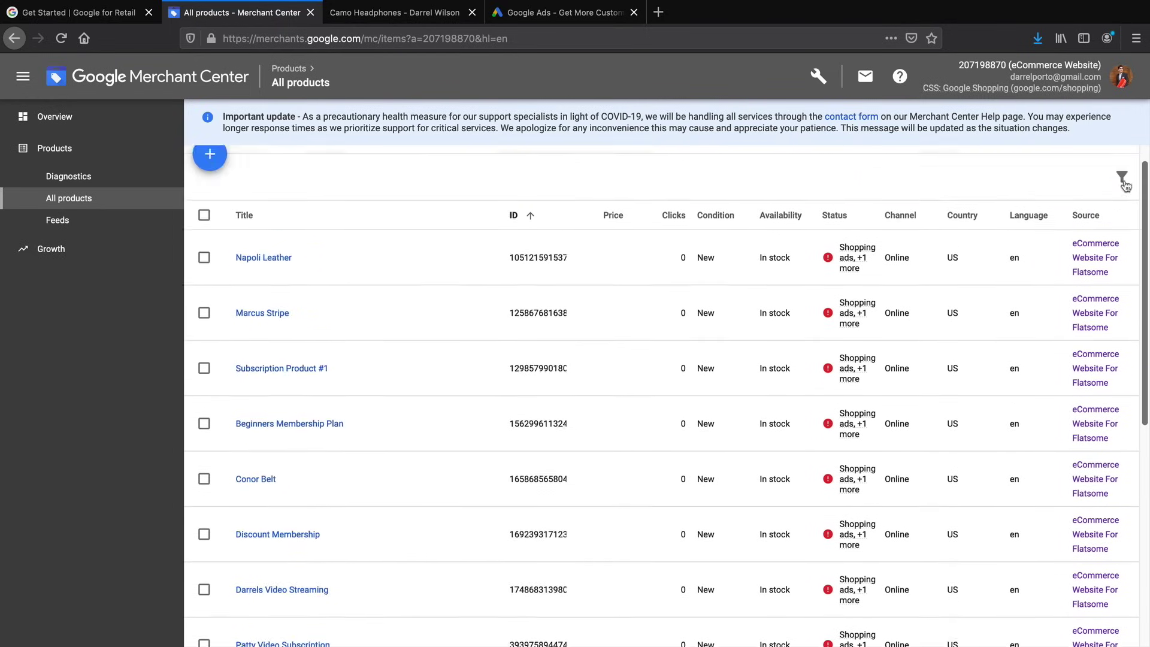
# - Examine the description, options and image on the store's Camo Headphones page, then return to the All products list in Merchant Center
pyautogui.click(387, 20)
pyautogui.moveTo(714, 320); pyautogui.dragTo(779, 397)
pyautogui.scroll(-5, 779, 383)
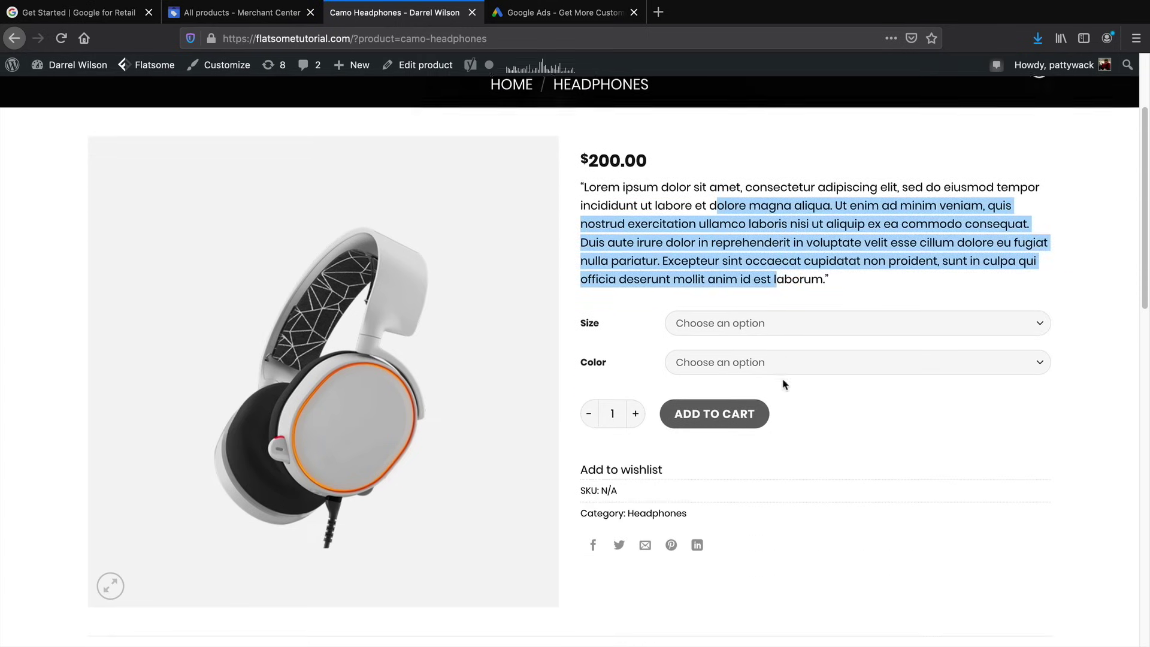
pyautogui.scroll(-3, 605, 336)
pyautogui.moveTo(358, 387); pyautogui.dragTo(508, 468)
pyautogui.scroll(6, 533, 470)
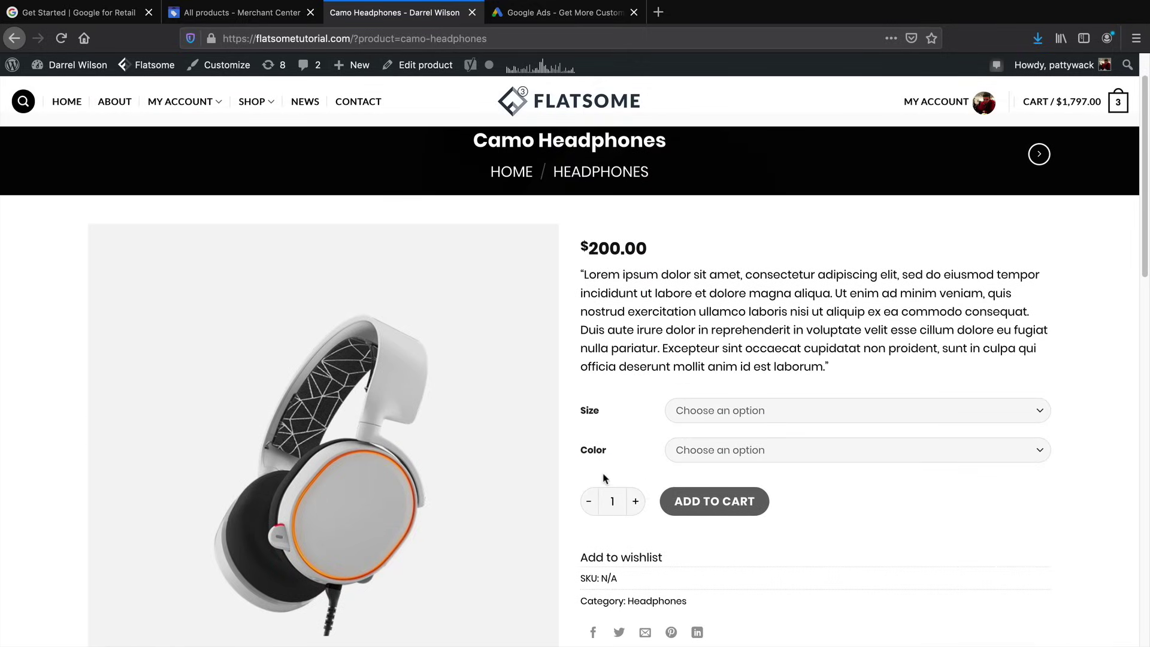
pyautogui.click(231, 13)
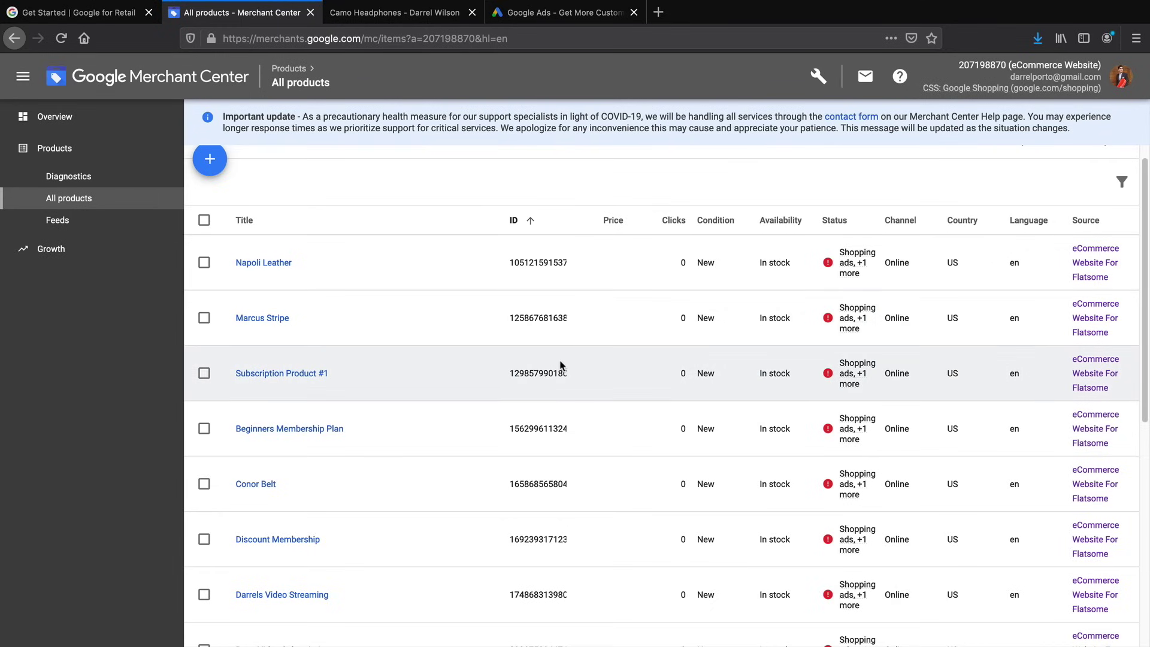
pyautogui.scroll(1, 560, 371)
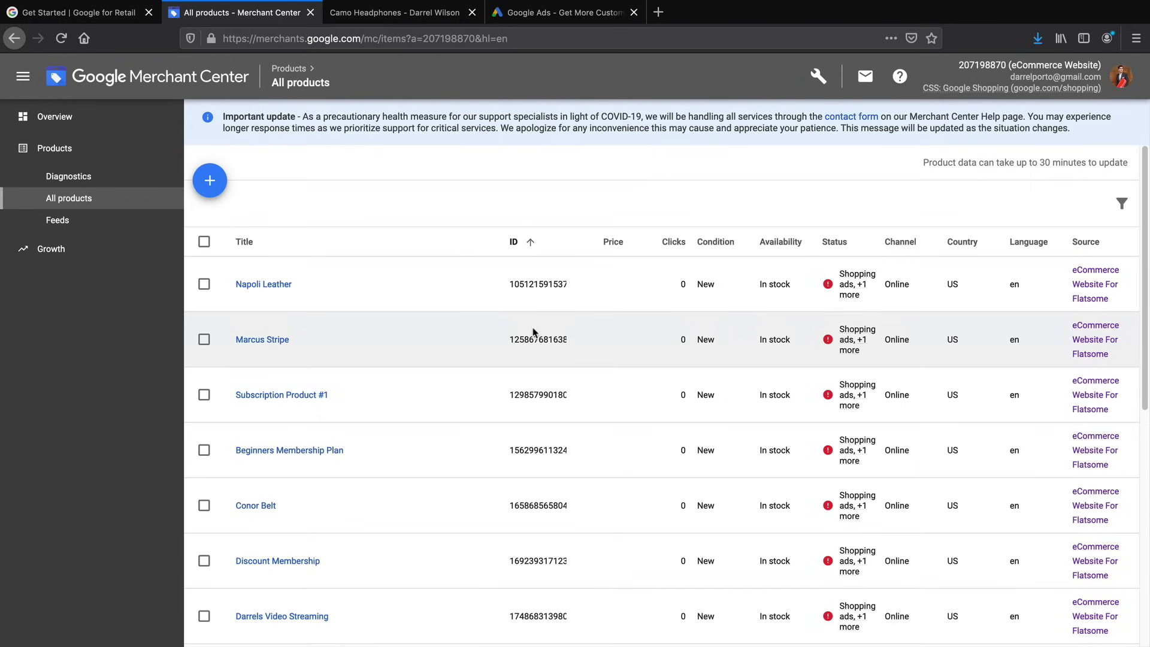
# - Start adding a single product manually and check its country of sale, language and destination settings
pyautogui.click(210, 181)
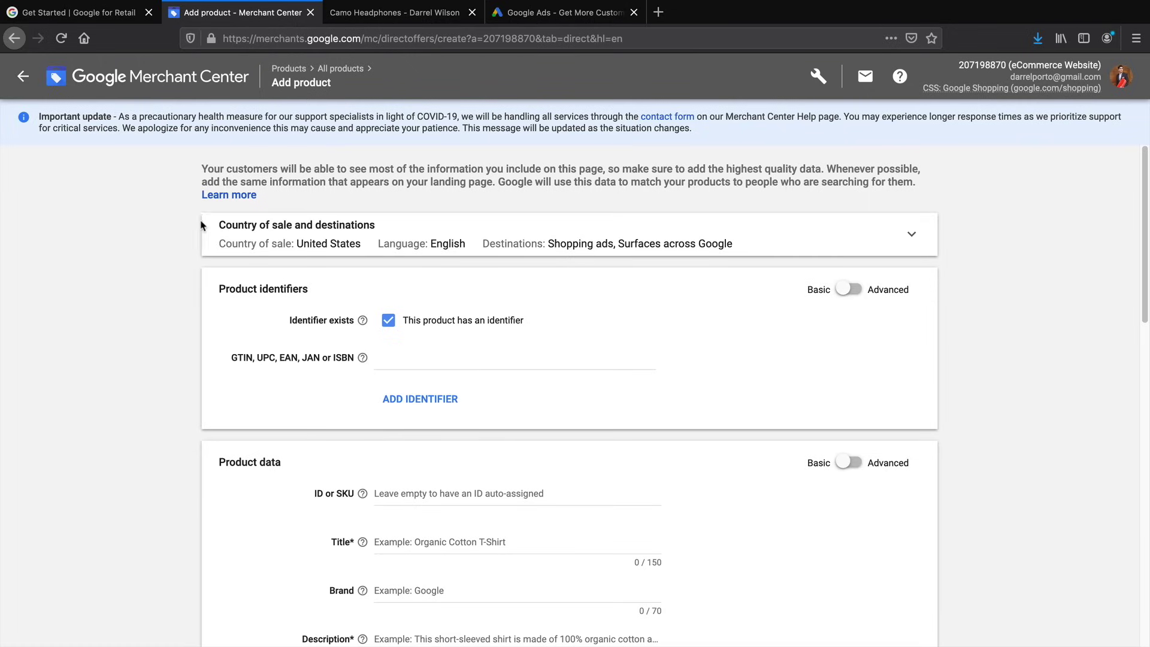
pyautogui.scroll(-1, 200, 264)
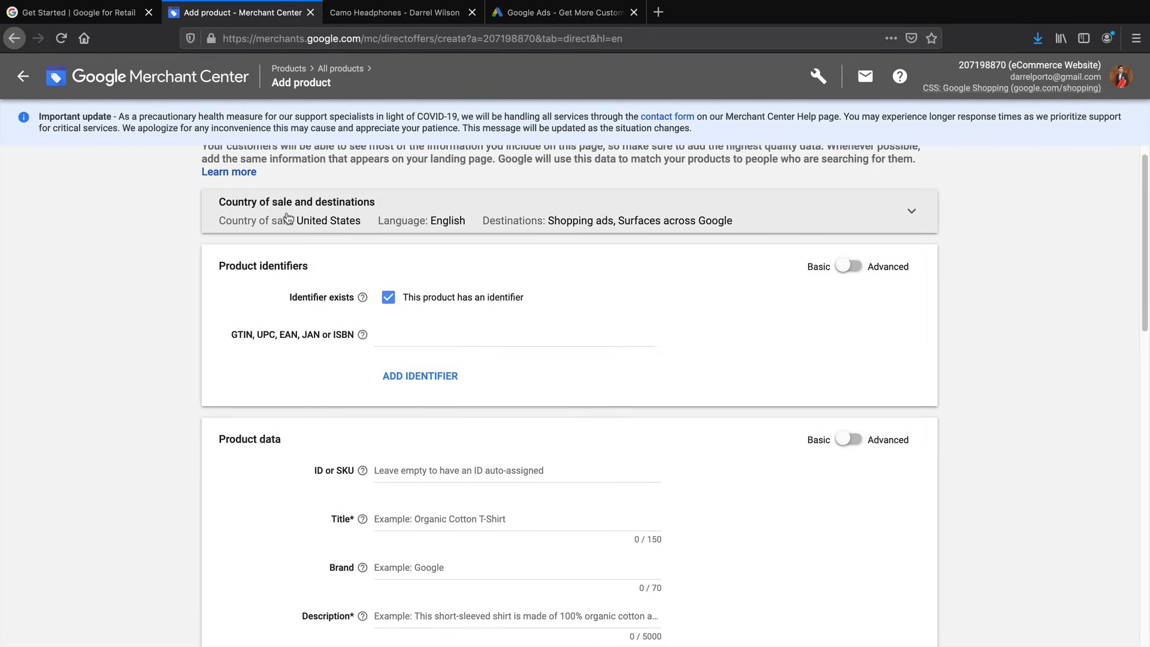
pyautogui.click(751, 211)
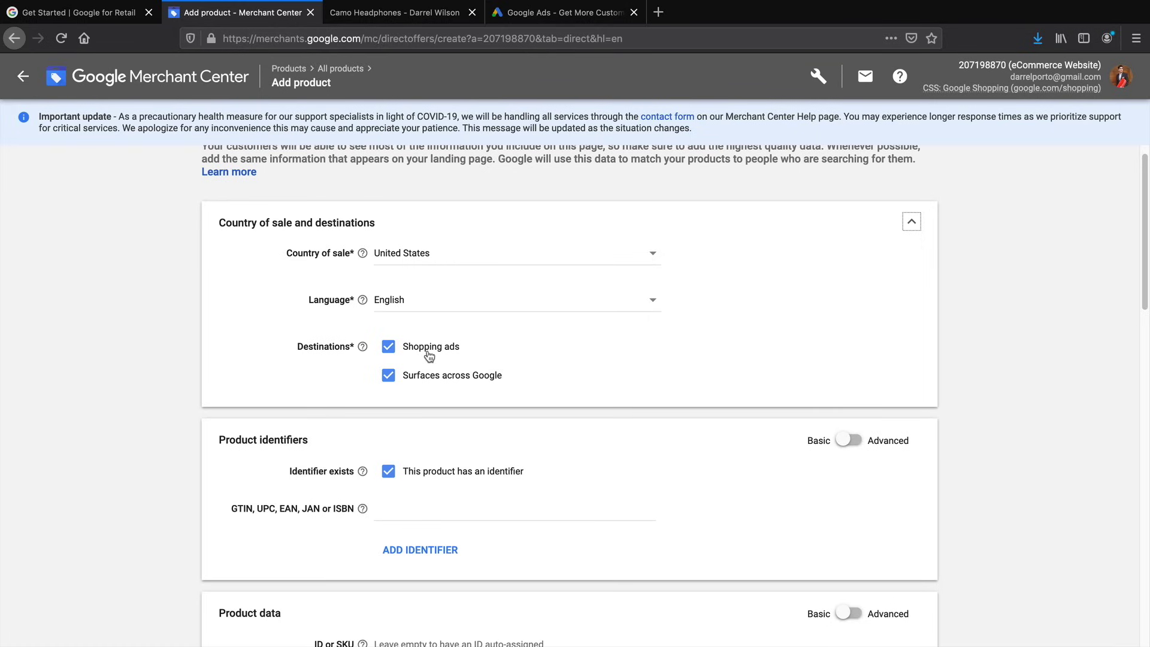
pyautogui.click(911, 221)
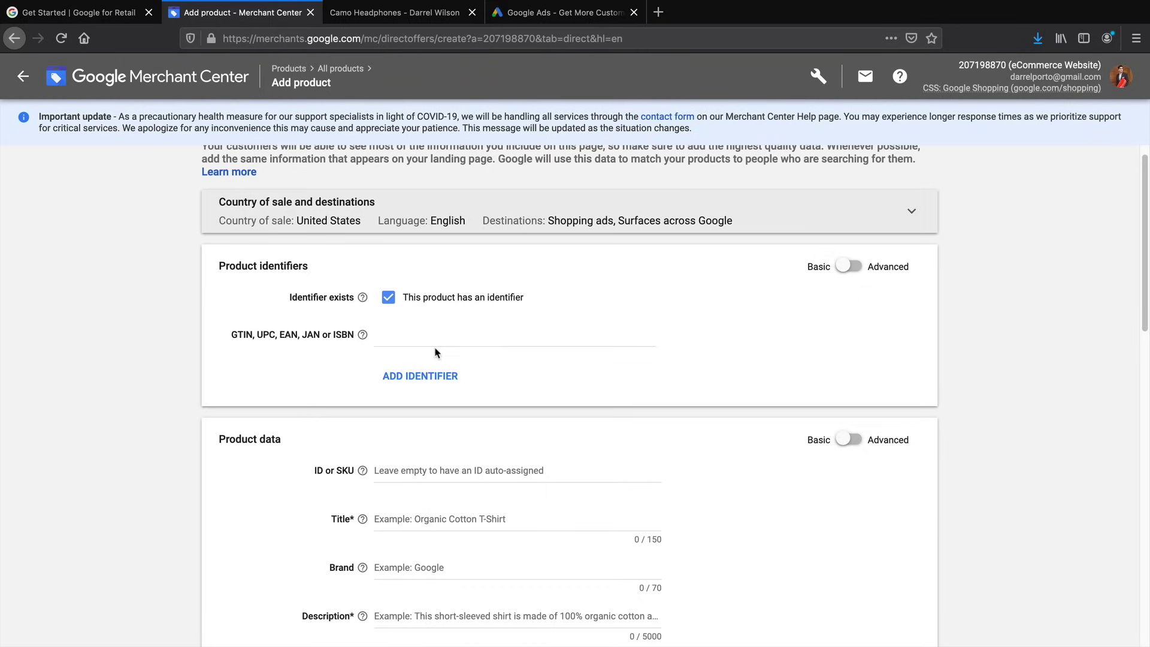
# - Check how the product identifier option changes the form and review the title, brand and description fields under Product data
pyautogui.click(389, 299)
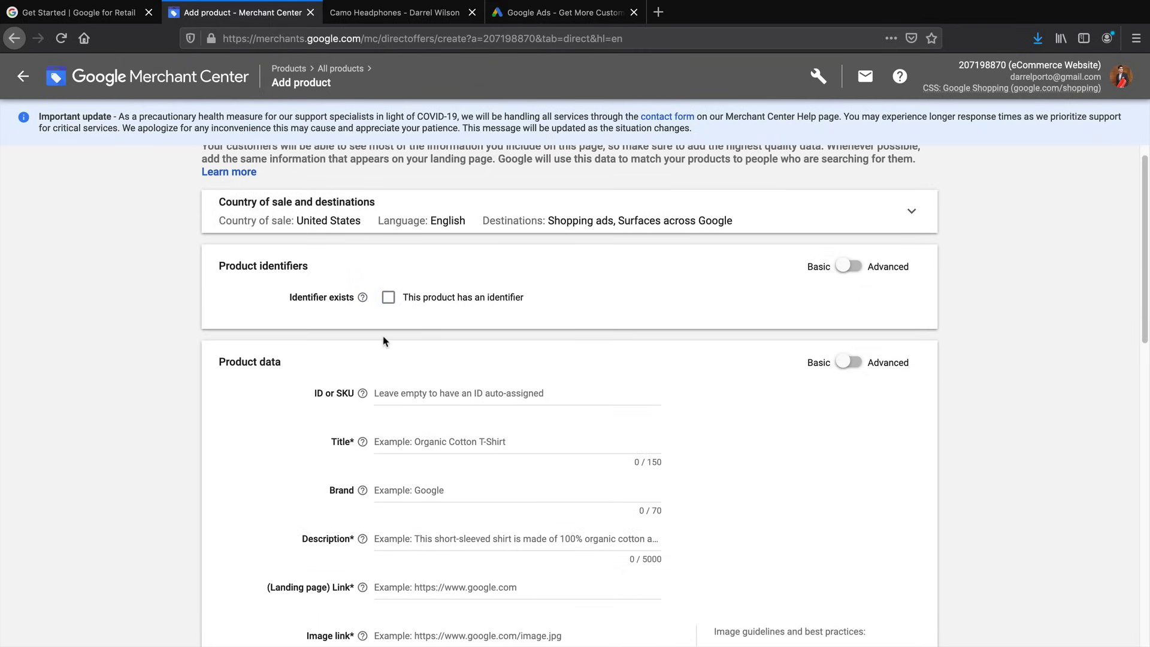
pyautogui.click(388, 298)
pyautogui.scroll(-2, 401, 358)
pyautogui.scroll(-5, 401, 357)
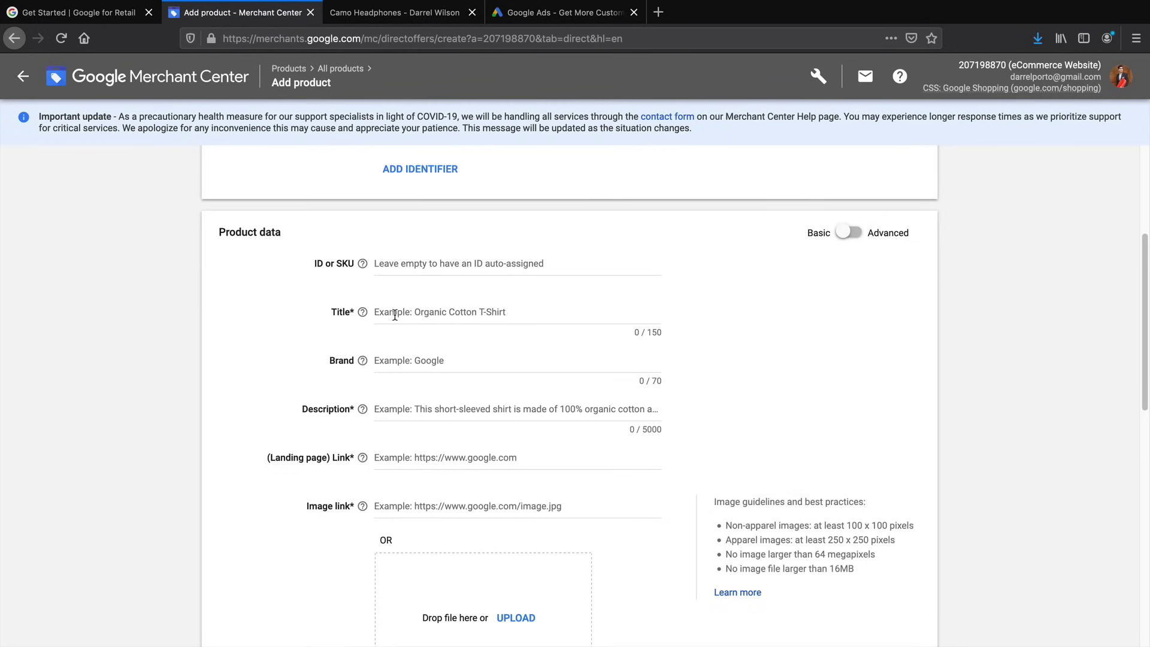
pyautogui.scroll(-1, 395, 318)
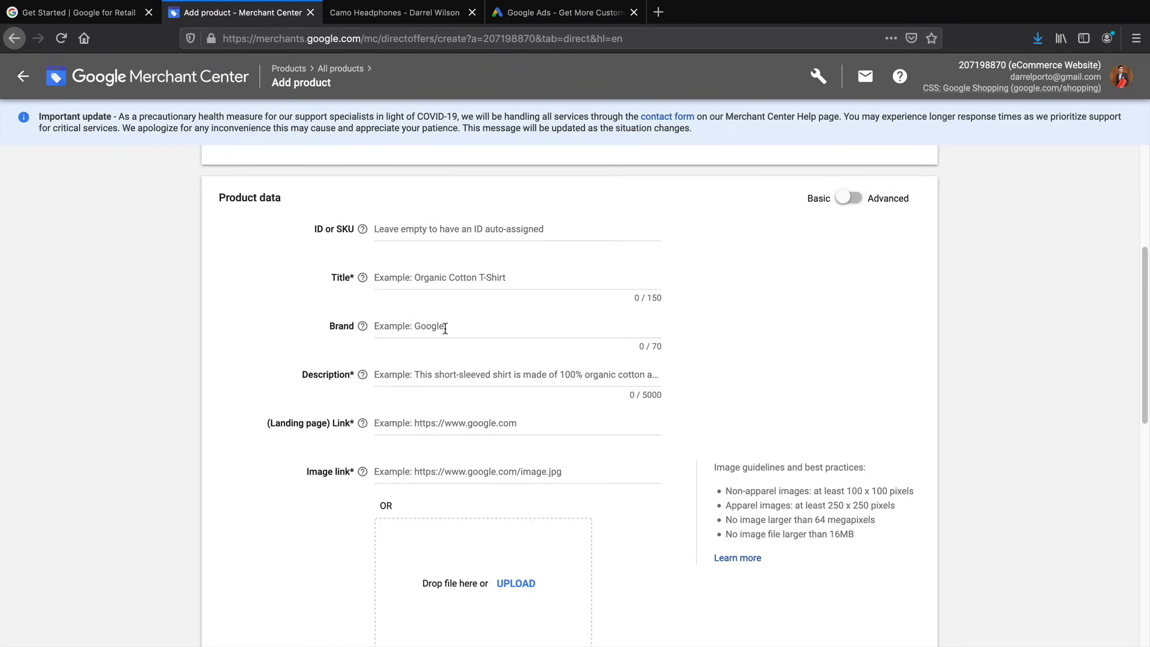
pyautogui.scroll(-2, 445, 331)
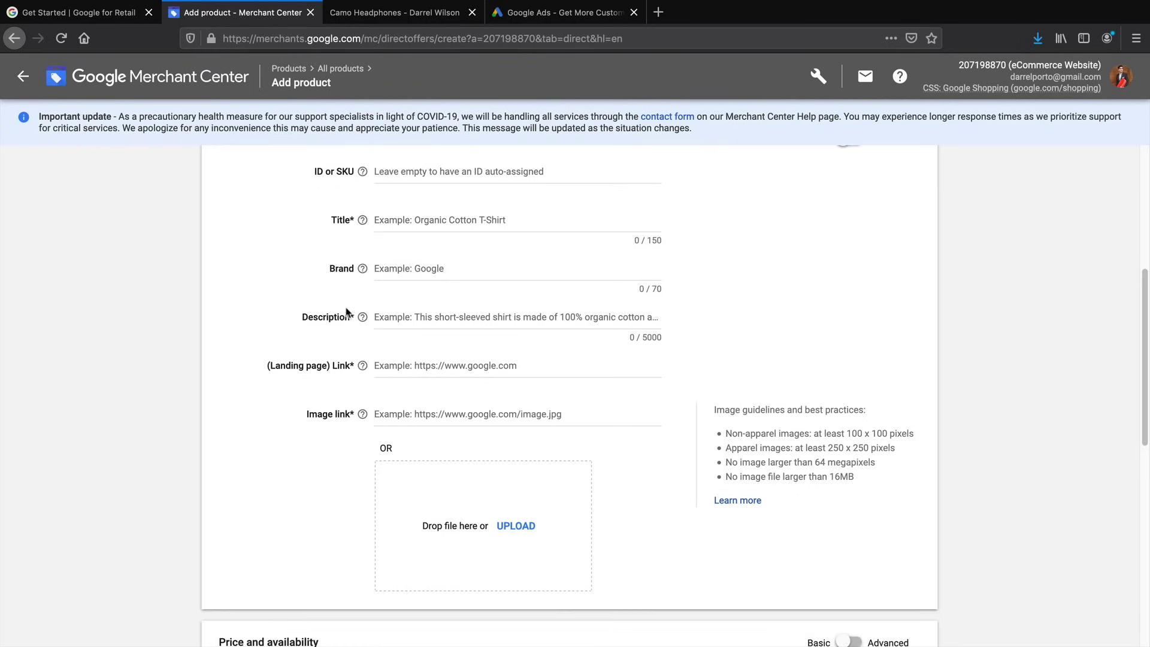
# - Look at the Camo Headphones description on the store page as source text and return to the Add product form
pyautogui.click(400, 13)
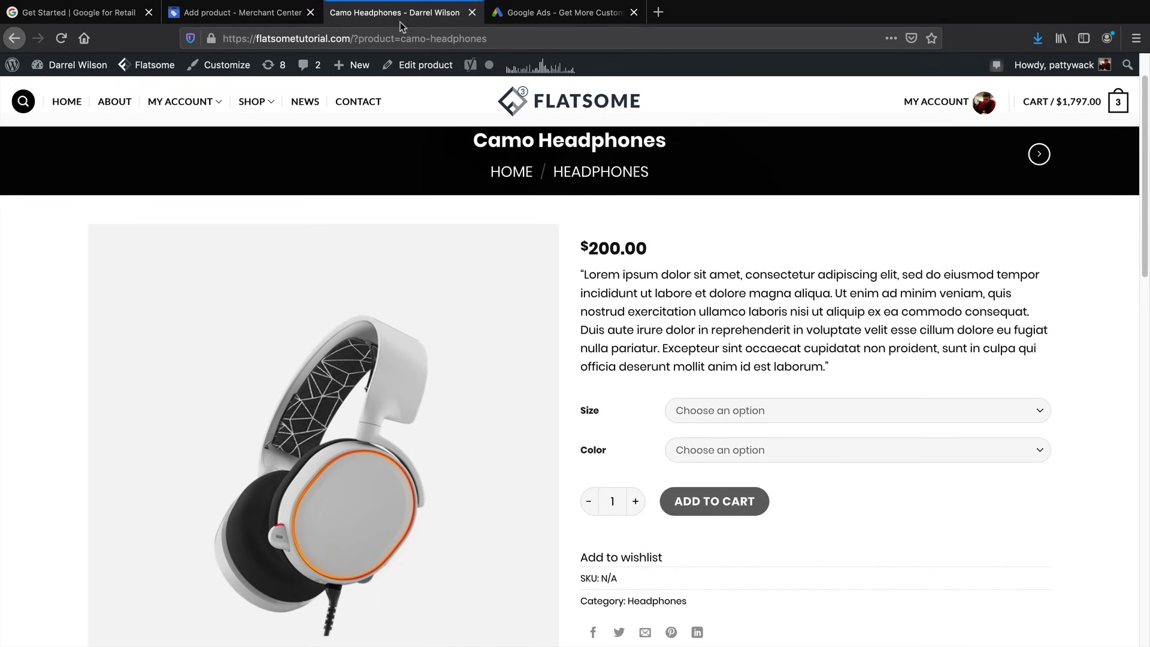
pyautogui.moveTo(581, 274); pyautogui.dragTo(830, 369)
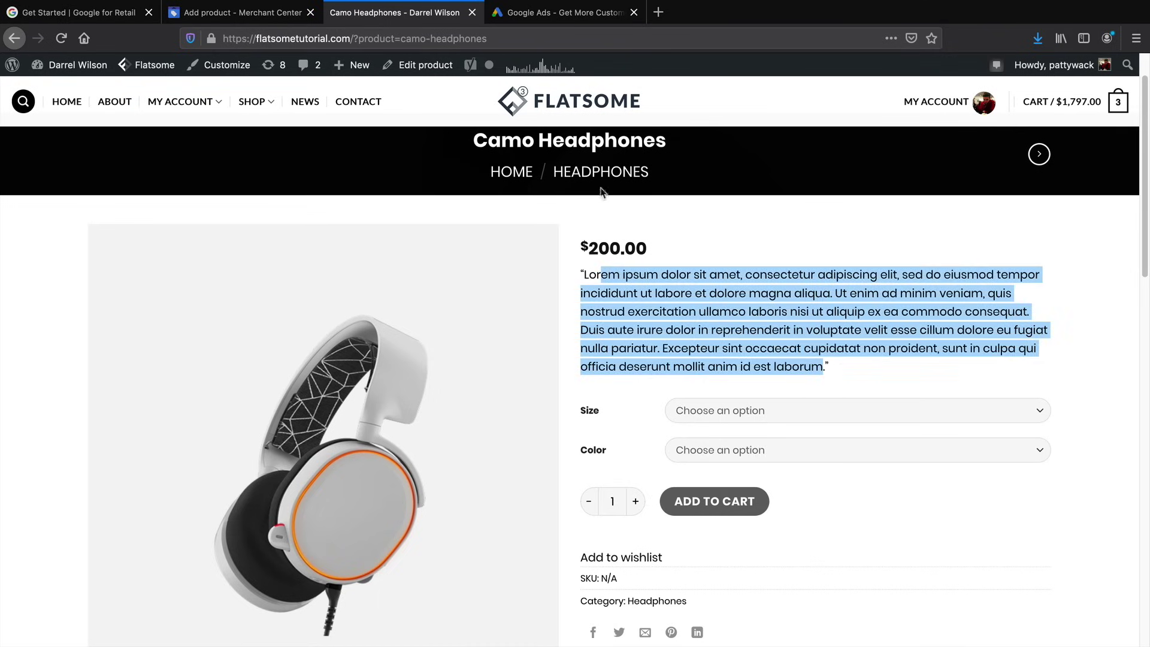
pyautogui.click(242, 13)
pyautogui.scroll(-1, 450, 315)
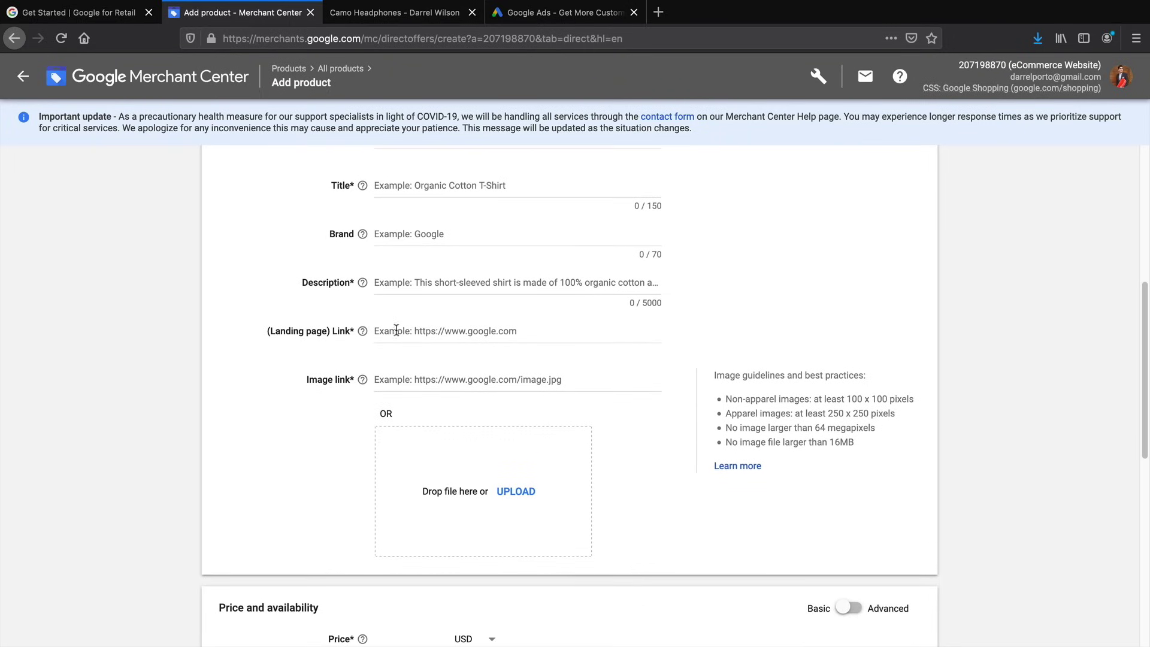
pyautogui.click(386, 12)
pyautogui.click(348, 39)
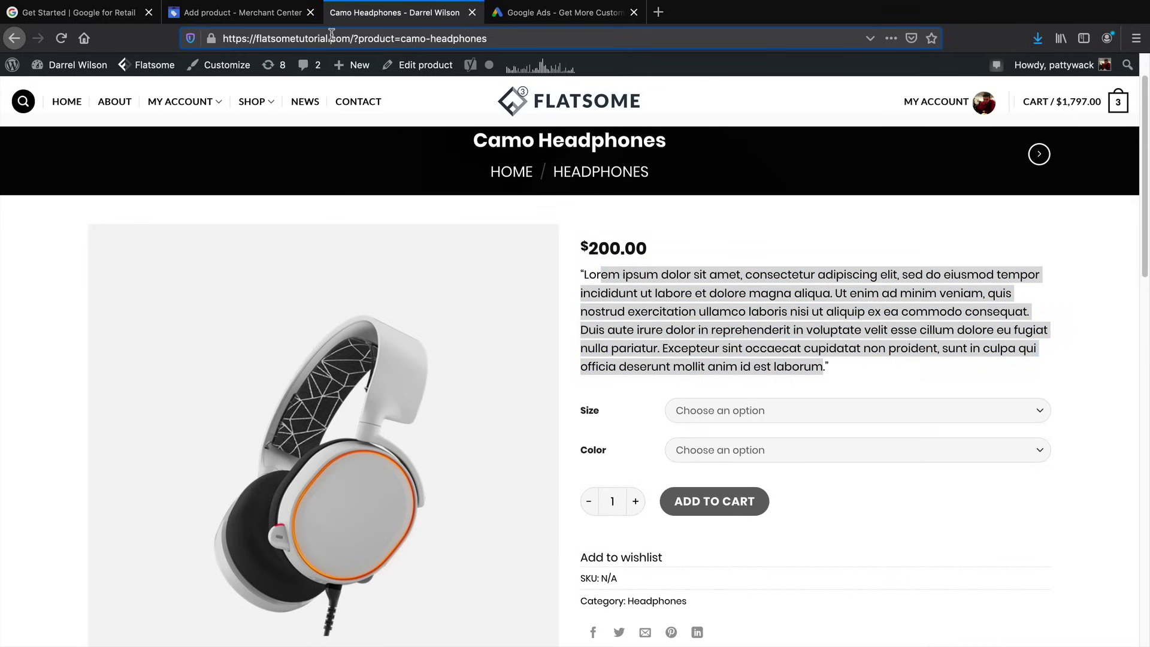
pyautogui.rightClick(338, 38)
pyautogui.click(359, 76)
pyautogui.click(286, 18)
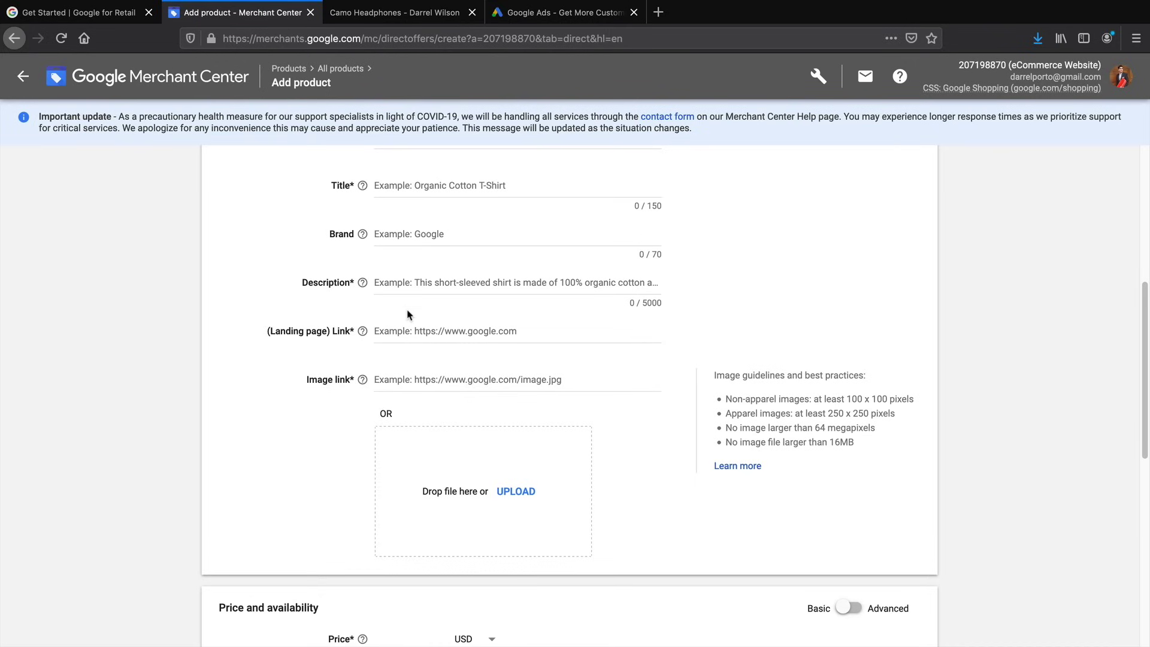
pyautogui.click(411, 329)
pyautogui.rightClick(412, 328)
pyautogui.click(439, 383)
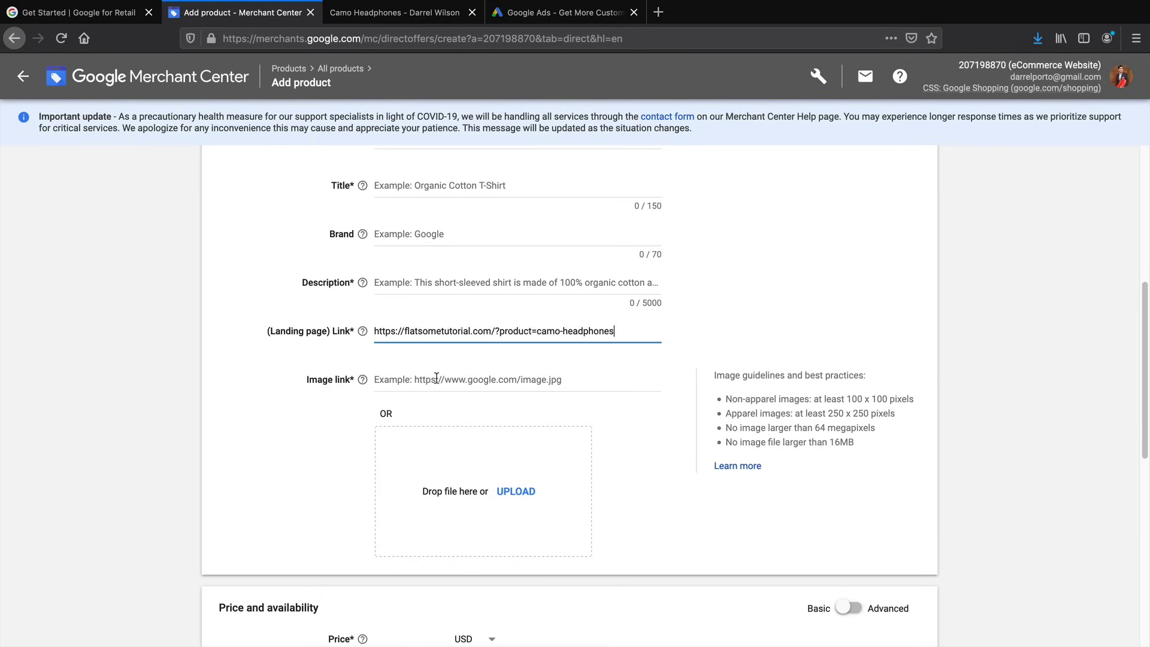
# - Review the image link, upload and price fields and the availability choices, keeping availability at in stock
pyautogui.scroll(-1, 423, 361)
pyautogui.click(484, 343)
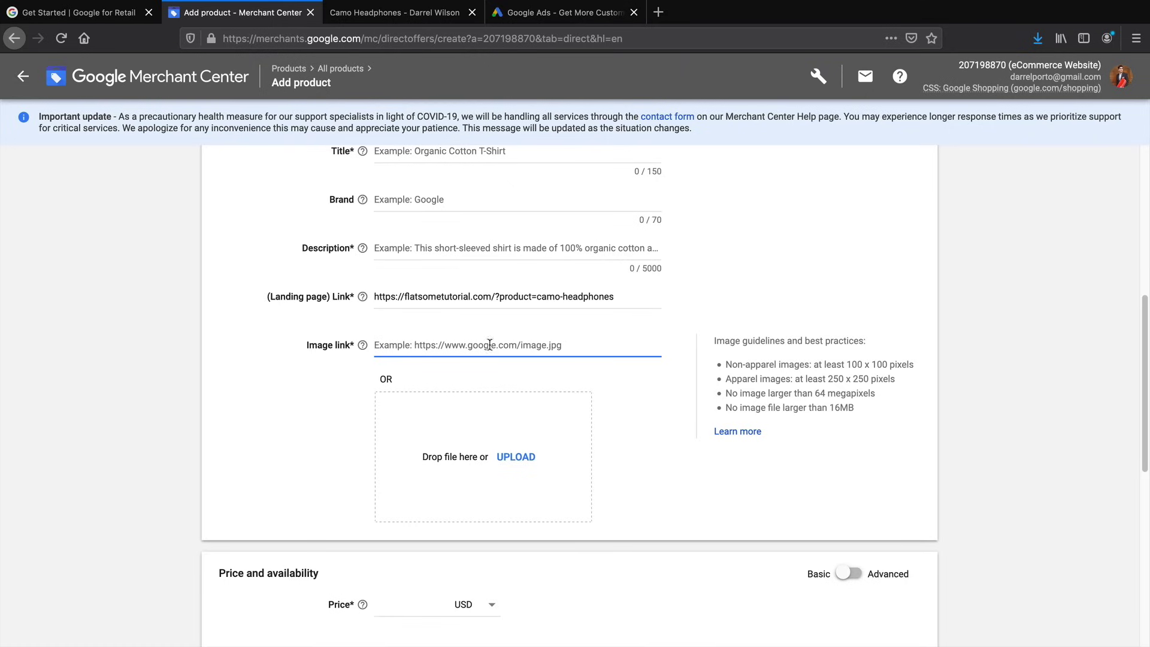
pyautogui.scroll(-3, 489, 345)
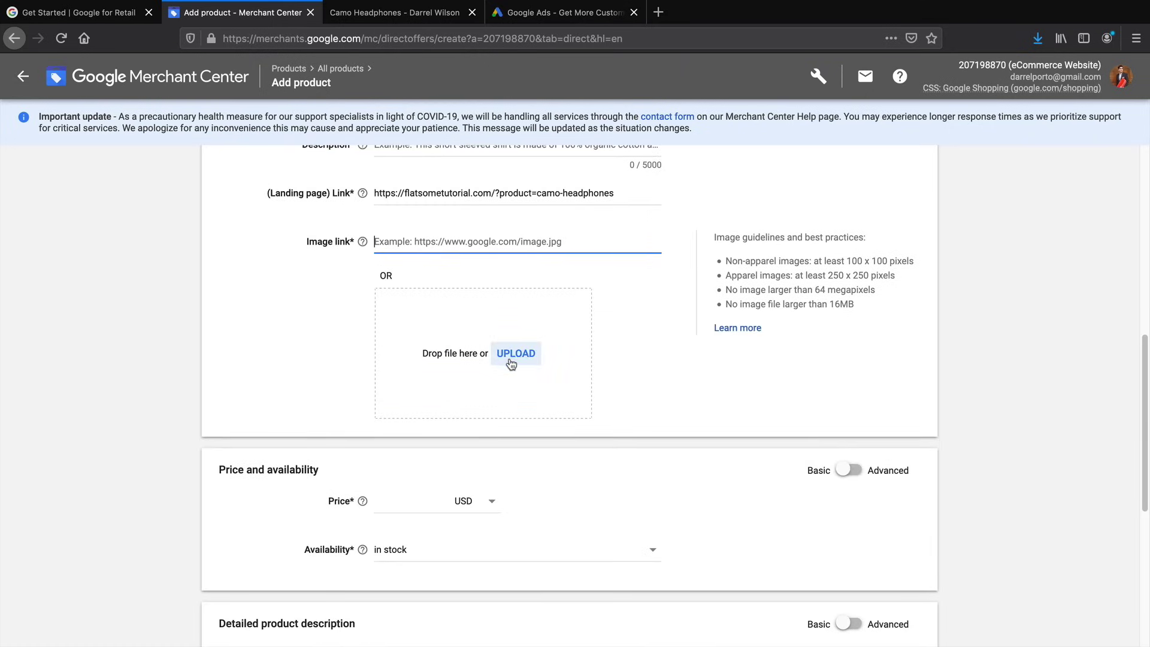
pyautogui.scroll(-3, 511, 363)
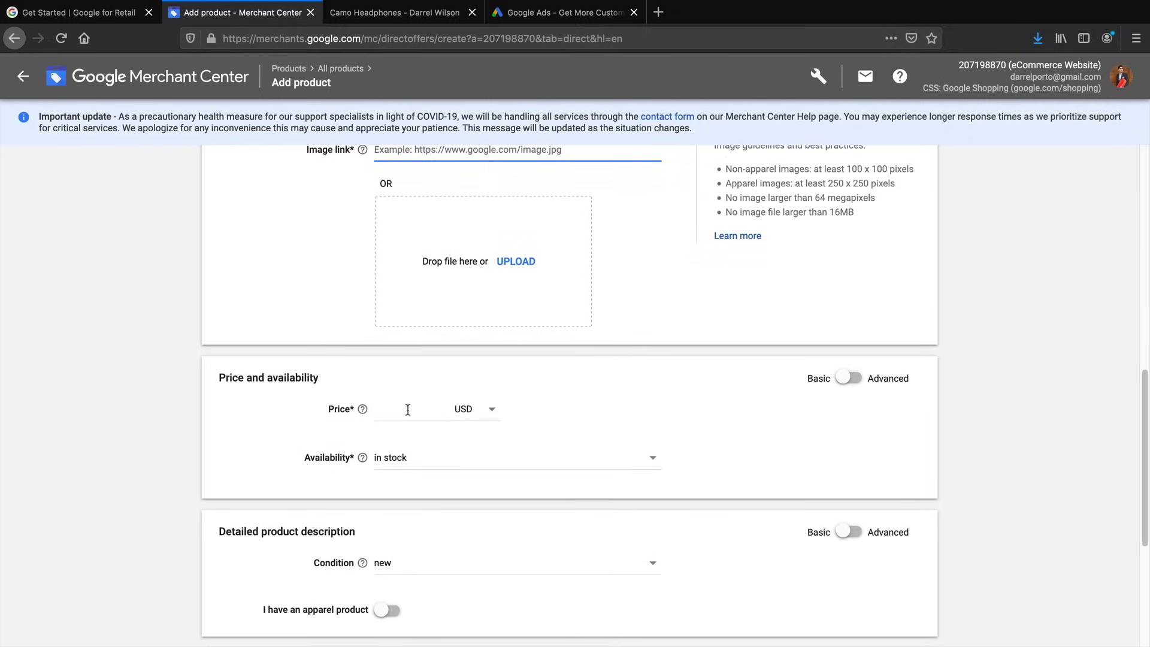
pyautogui.click(409, 410)
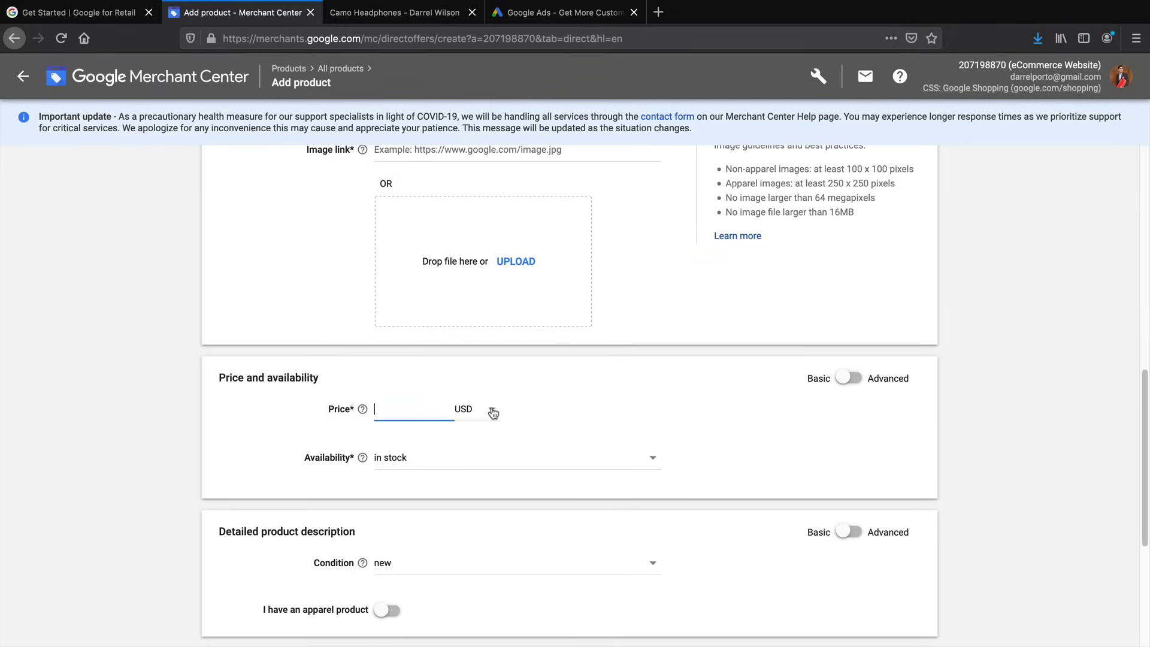
pyautogui.scroll(-2, 475, 387)
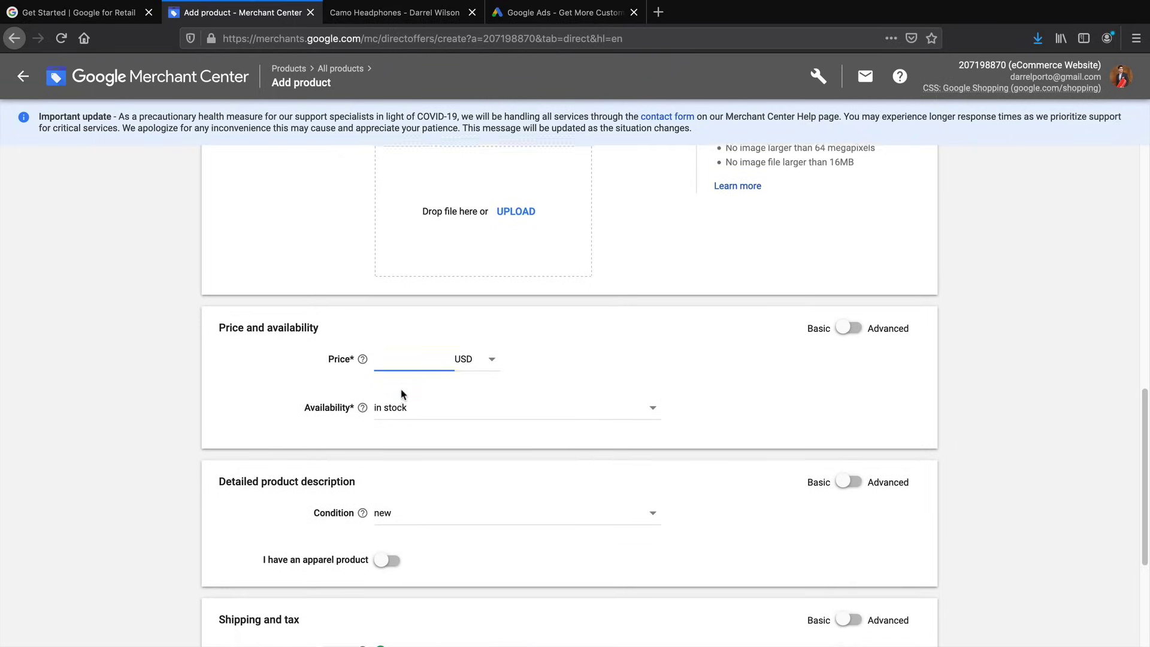
pyautogui.click(392, 391)
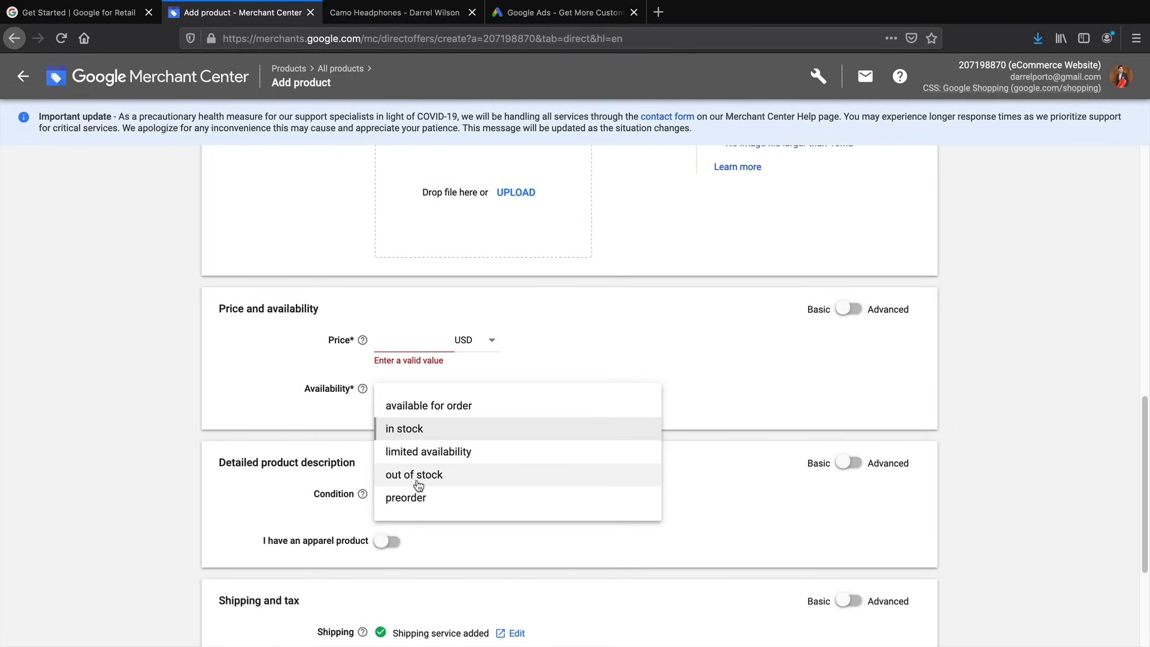
pyautogui.click(411, 429)
pyautogui.scroll(-2, 330, 408)
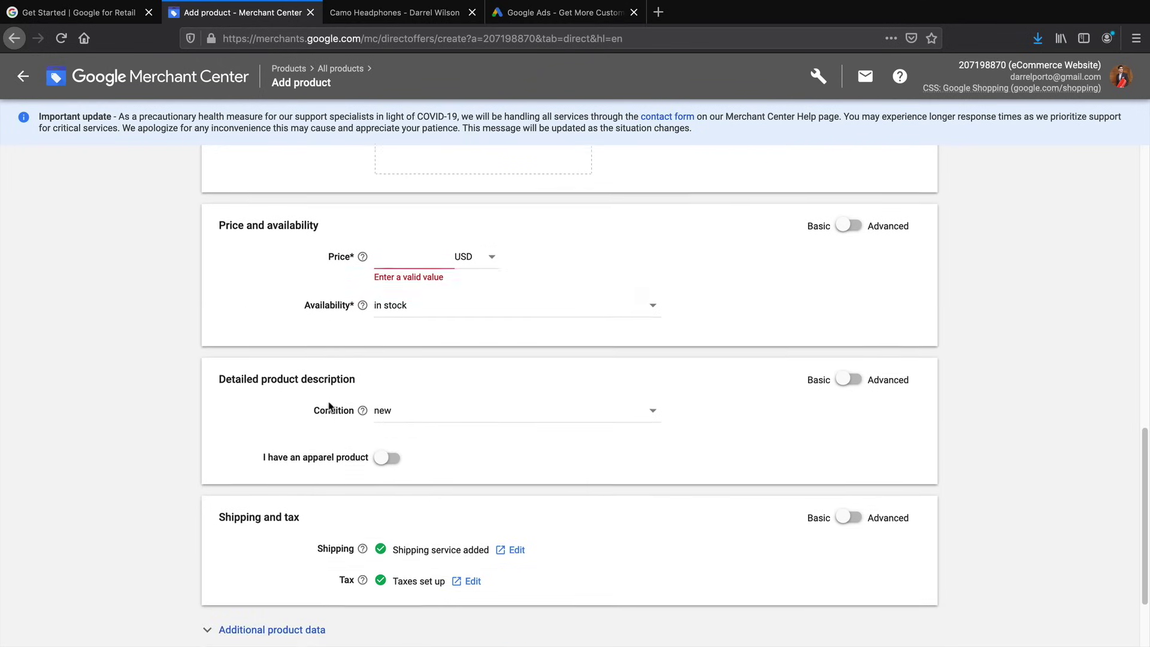
# - Review the condition choices and the shipping and tax section of the new product form, leaving the condition as new
pyautogui.scroll(-2, 330, 407)
pyautogui.click(467, 344)
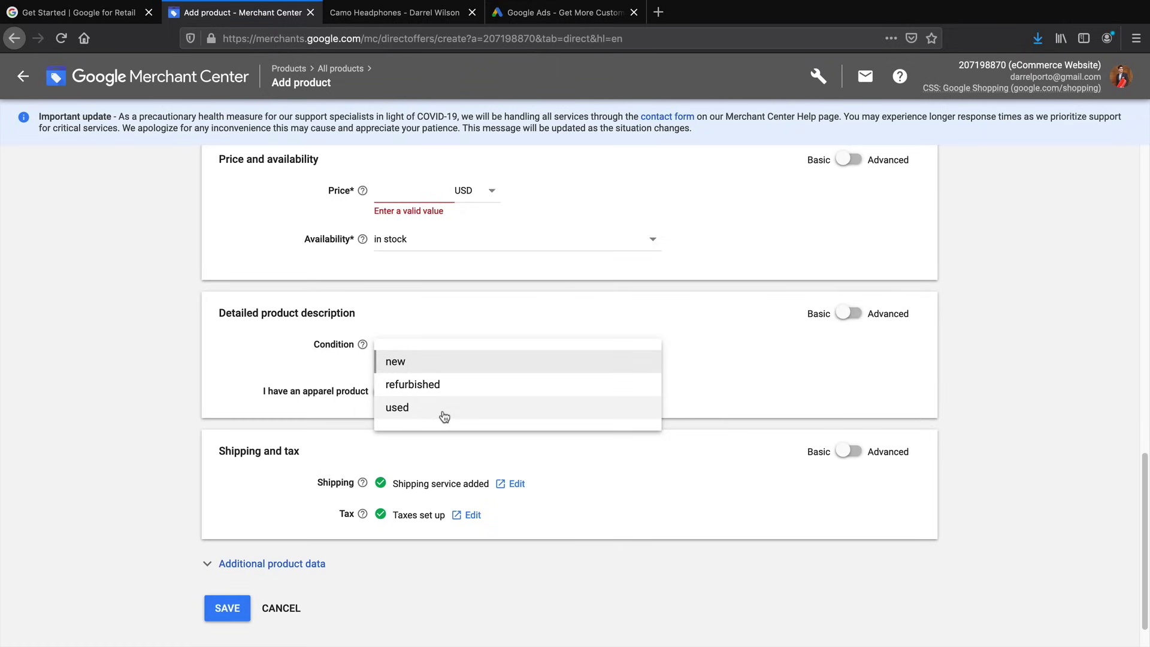
pyautogui.click(133, 414)
pyautogui.scroll(-1, 227, 455)
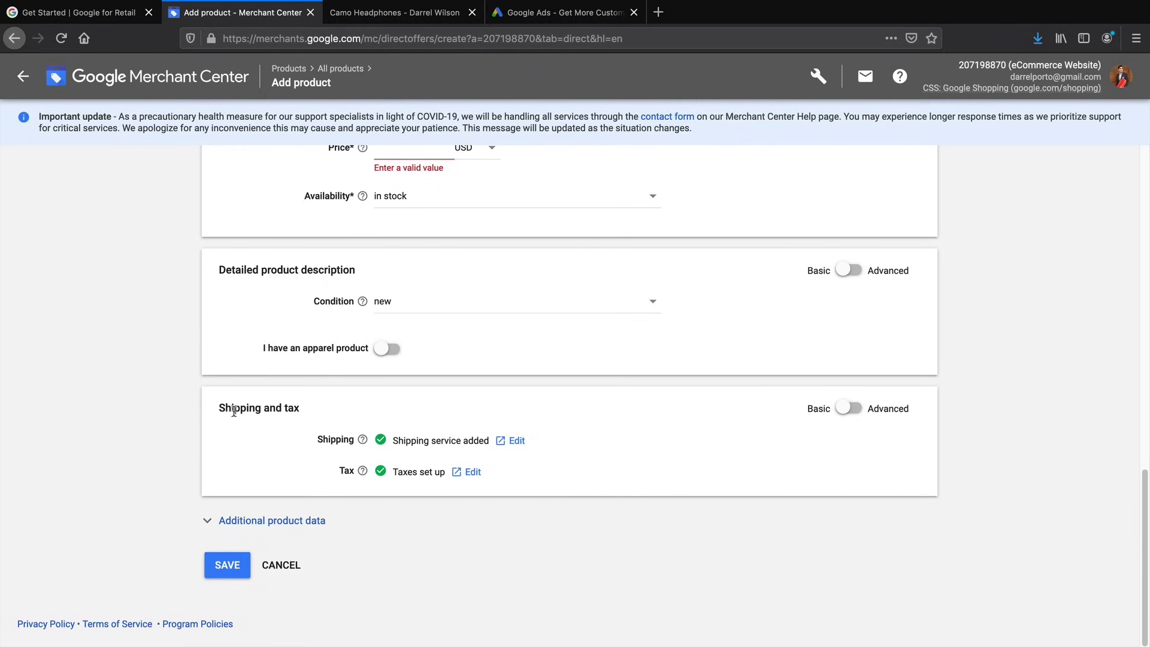
pyautogui.moveTo(233, 411); pyautogui.dragTo(301, 410)
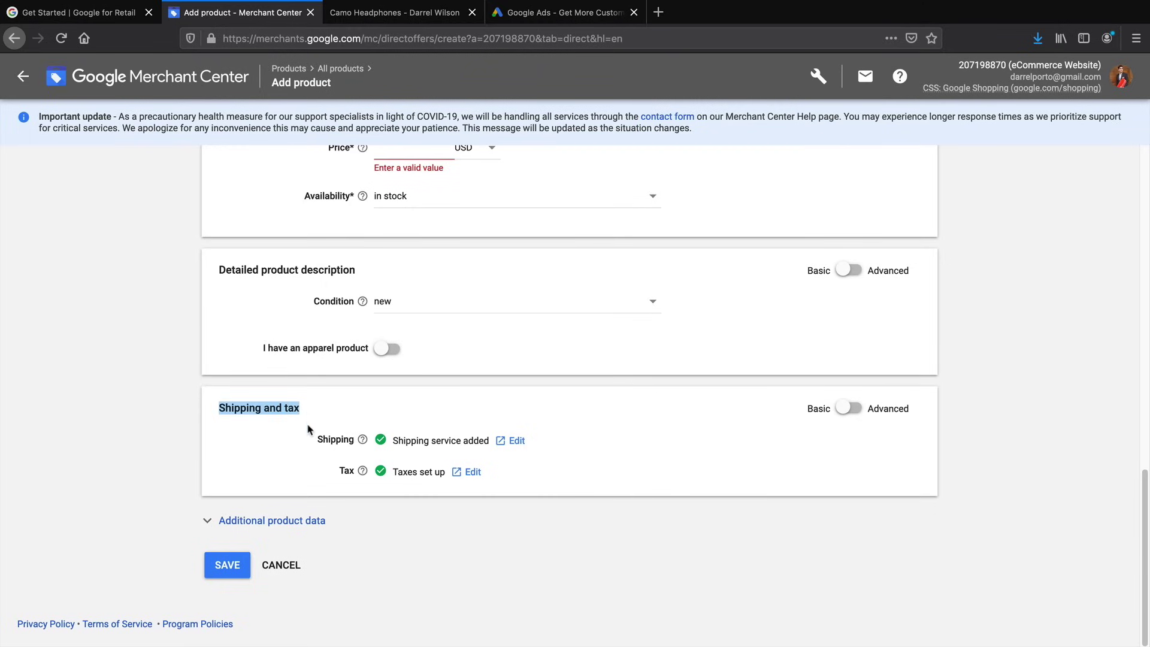
# - Leave the Add product form and discard the unsaved product changes
pyautogui.scroll(15, 324, 465)
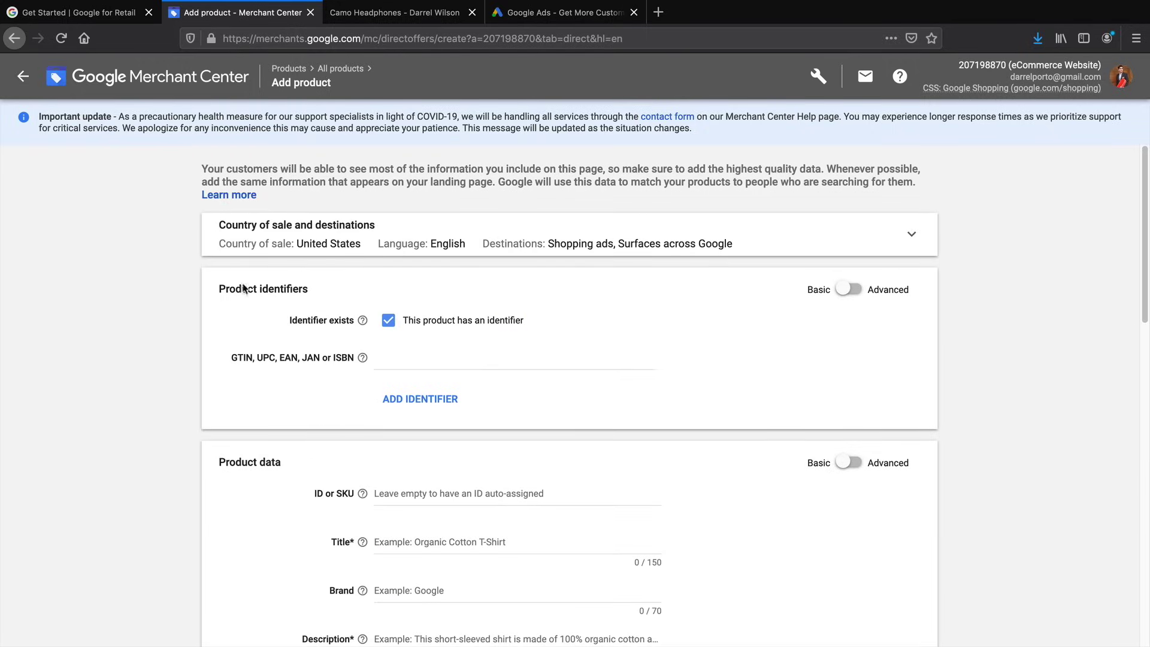
pyautogui.click(22, 77)
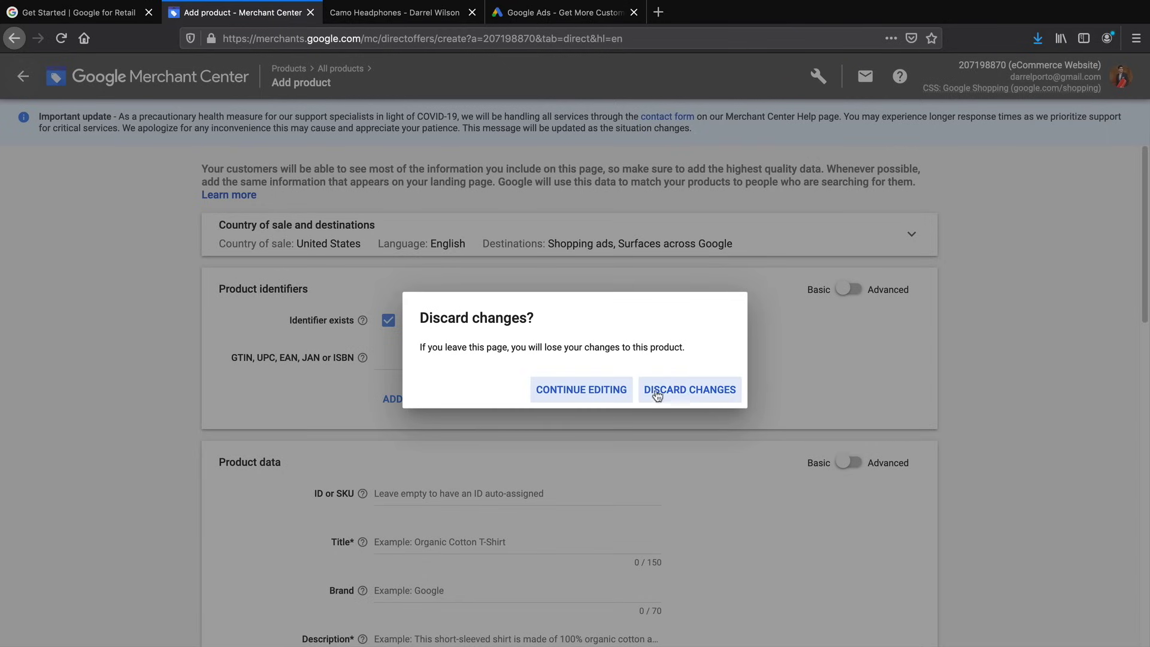
pyautogui.click(688, 396)
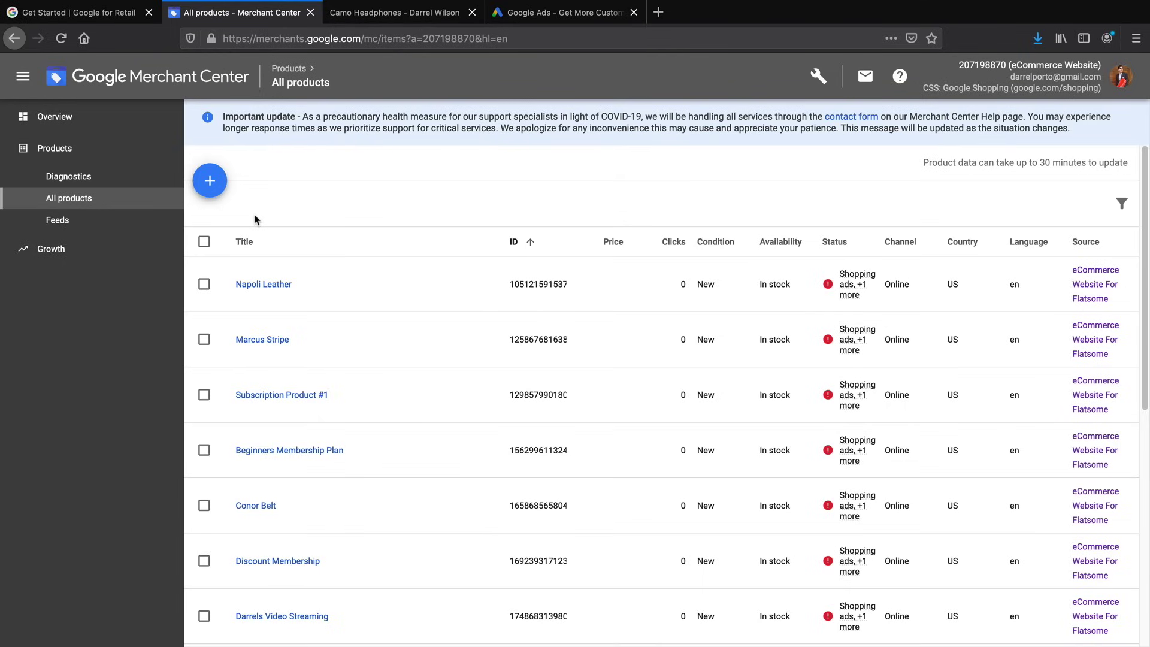
# - Open the account overview, look over the pending tasks and continue the surfaces across Google setup
pyautogui.click(103, 116)
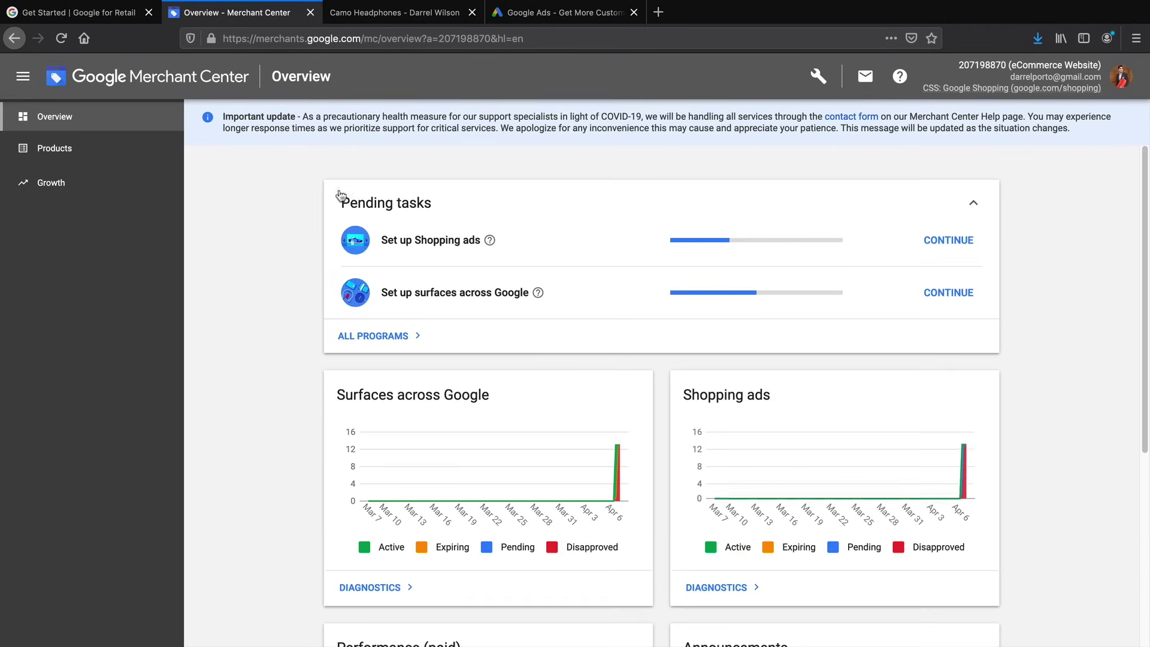
pyautogui.moveTo(383, 292); pyautogui.dragTo(519, 289)
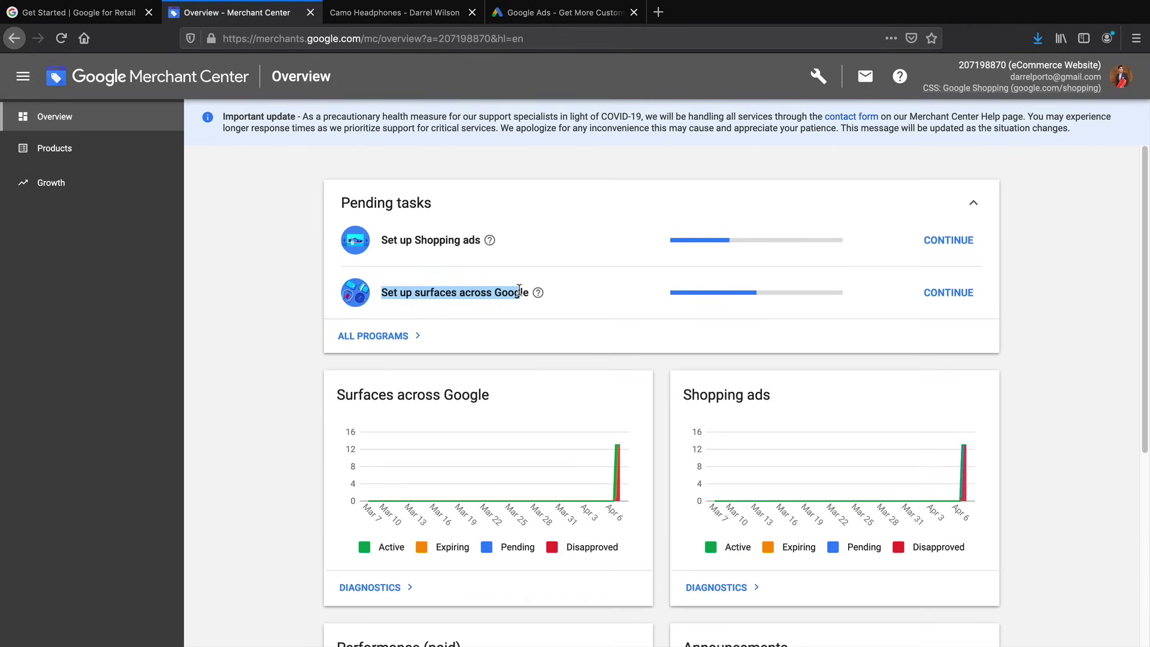
pyautogui.moveTo(381, 240); pyautogui.dragTo(482, 249)
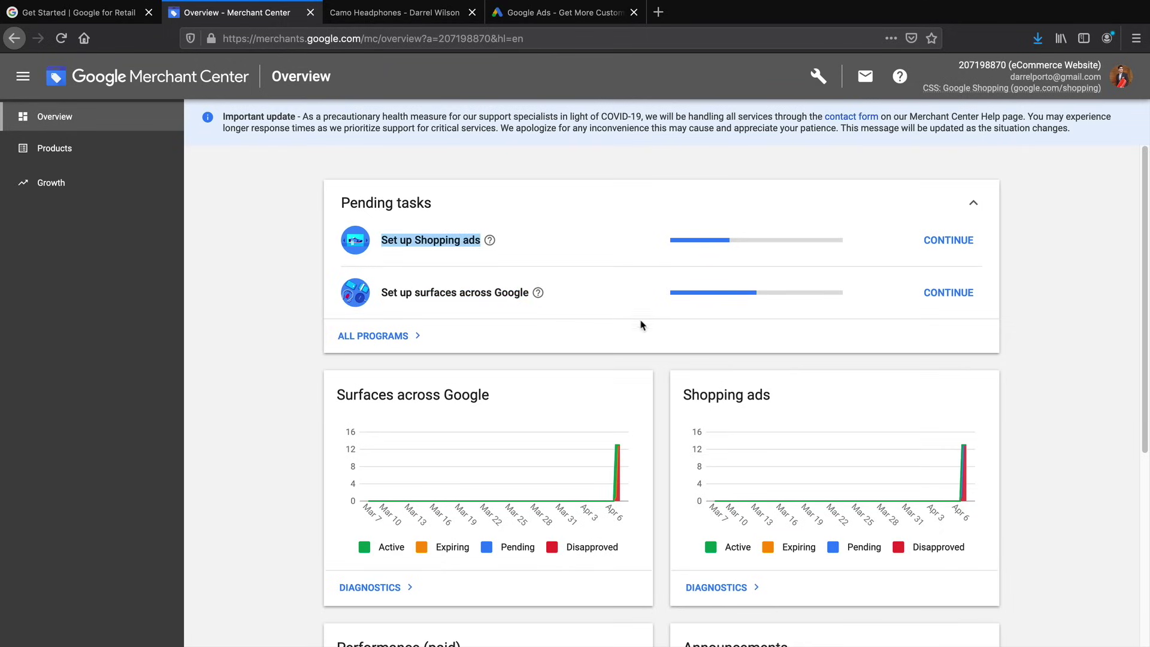
pyautogui.click(931, 296)
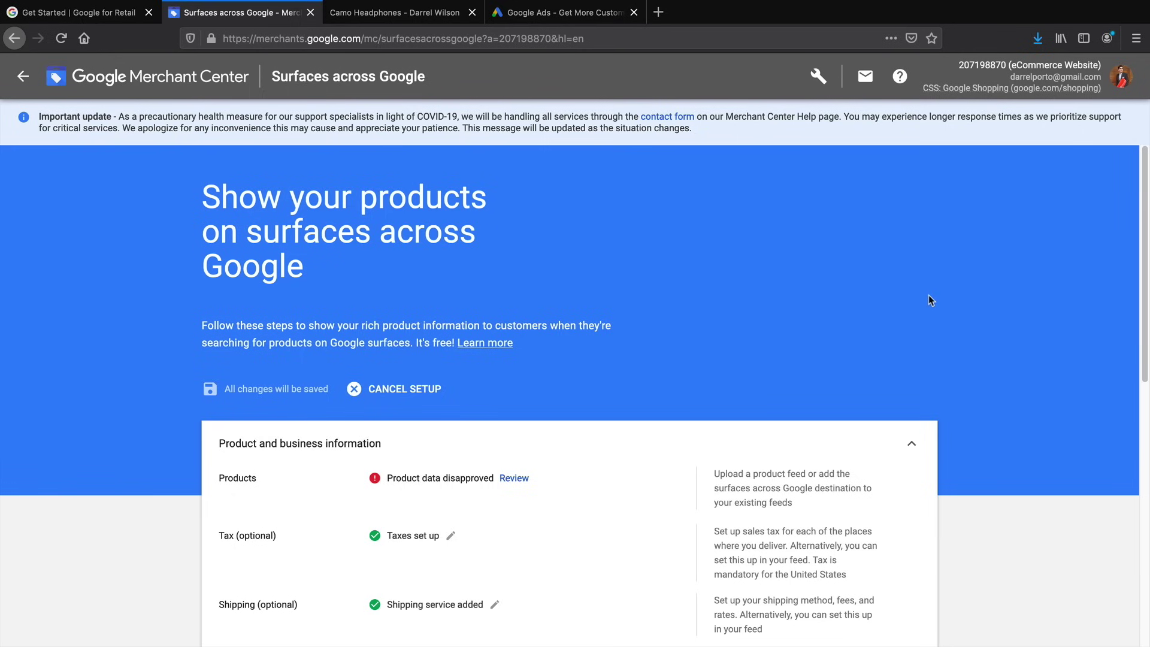
# - Review the product, tax, shipping and website entries in the surfaces across Google setup, focusing on the product data status
pyautogui.scroll(-2, 904, 296)
pyautogui.scroll(-3, 819, 296)
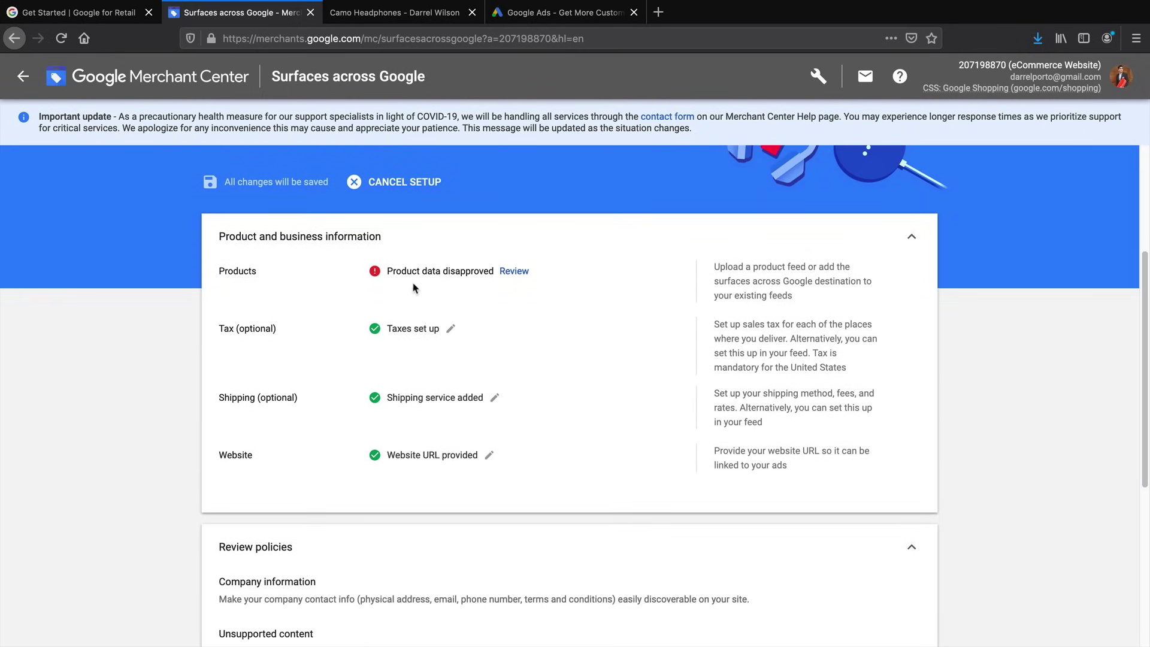
pyautogui.moveTo(386, 271); pyautogui.dragTo(492, 274)
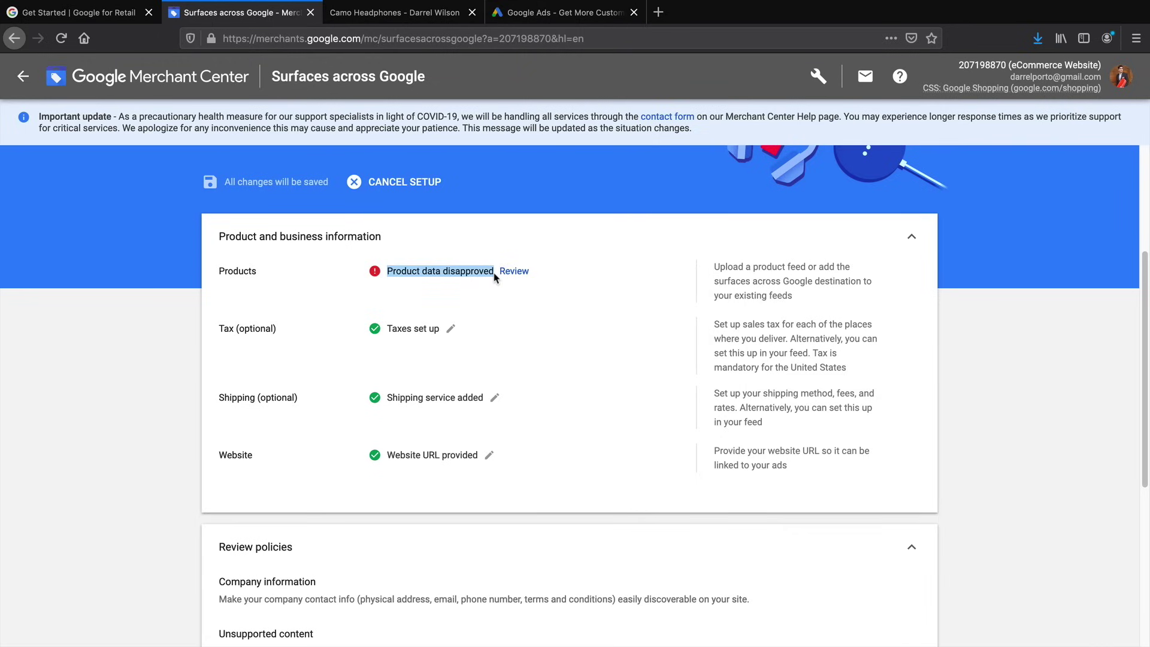
pyautogui.click(374, 271)
pyautogui.scroll(-7, 375, 271)
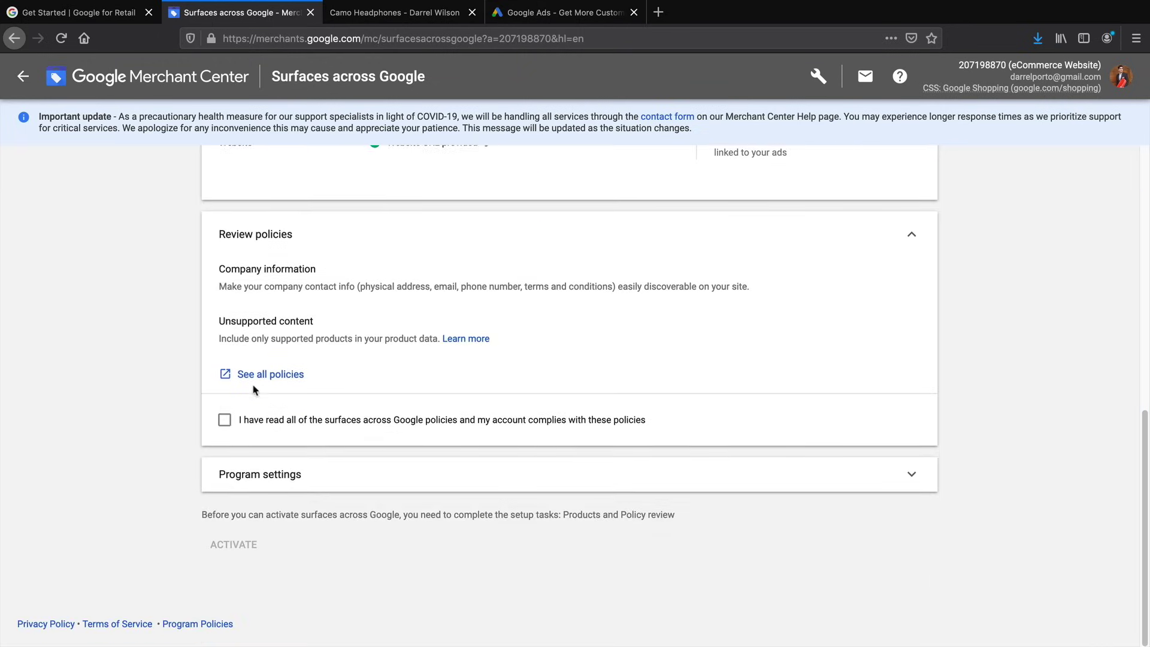
# - Confirm that the account complies with the surfaces across Google policies and expand the program settings to check the shipping policy link
pyautogui.click(225, 417)
pyautogui.click(911, 474)
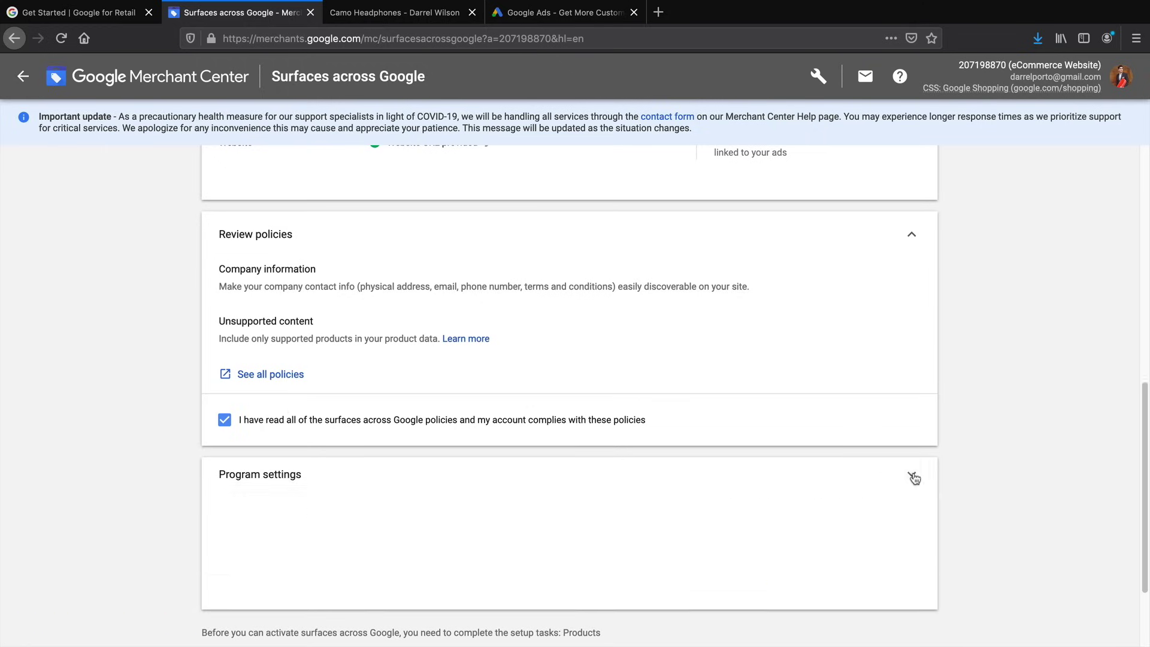
pyautogui.moveTo(225, 418); pyautogui.dragTo(294, 417)
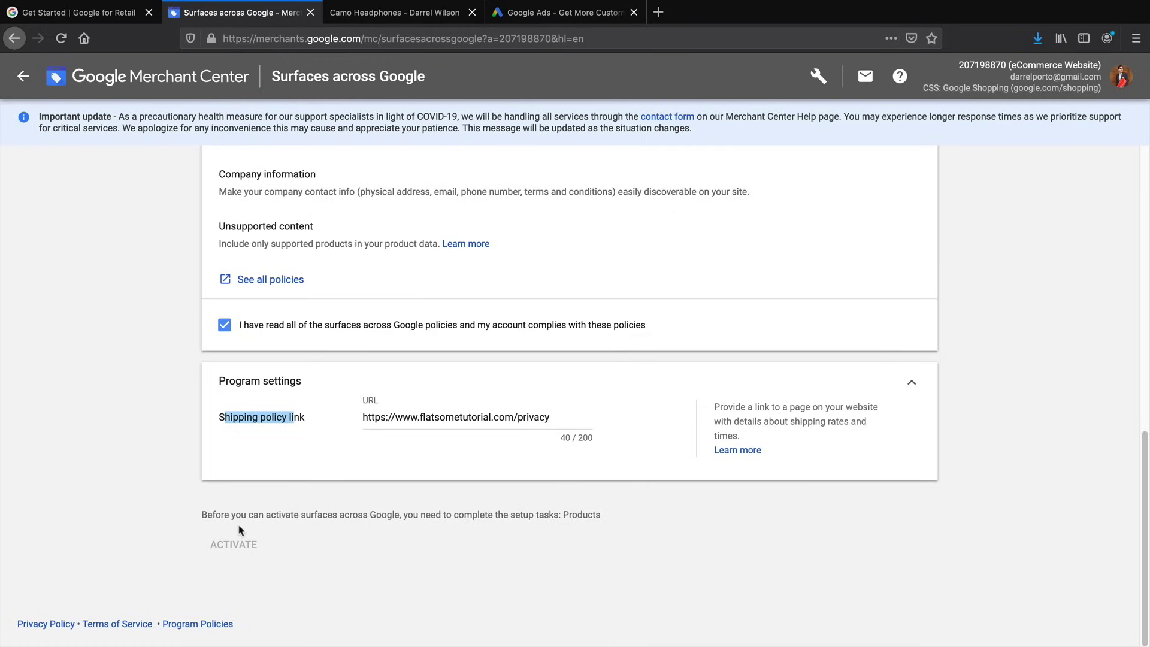
pyautogui.scroll(7, 251, 492)
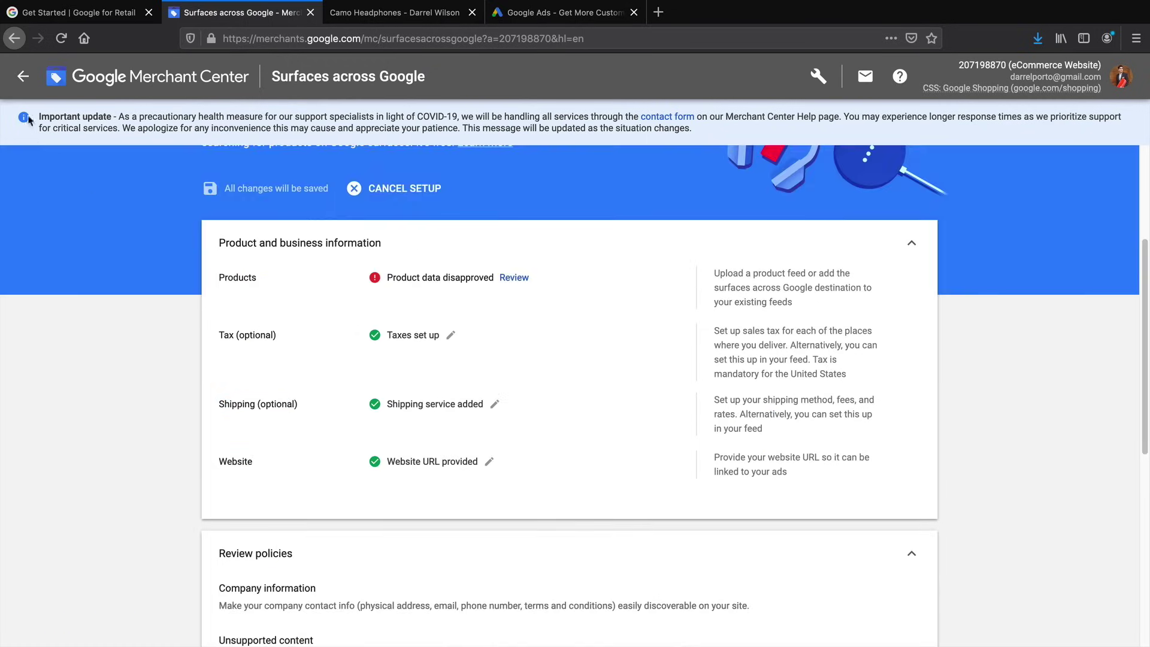
# - Return to the account overview, continue the Shopping ads setup and review its product and business information
pyautogui.click(23, 76)
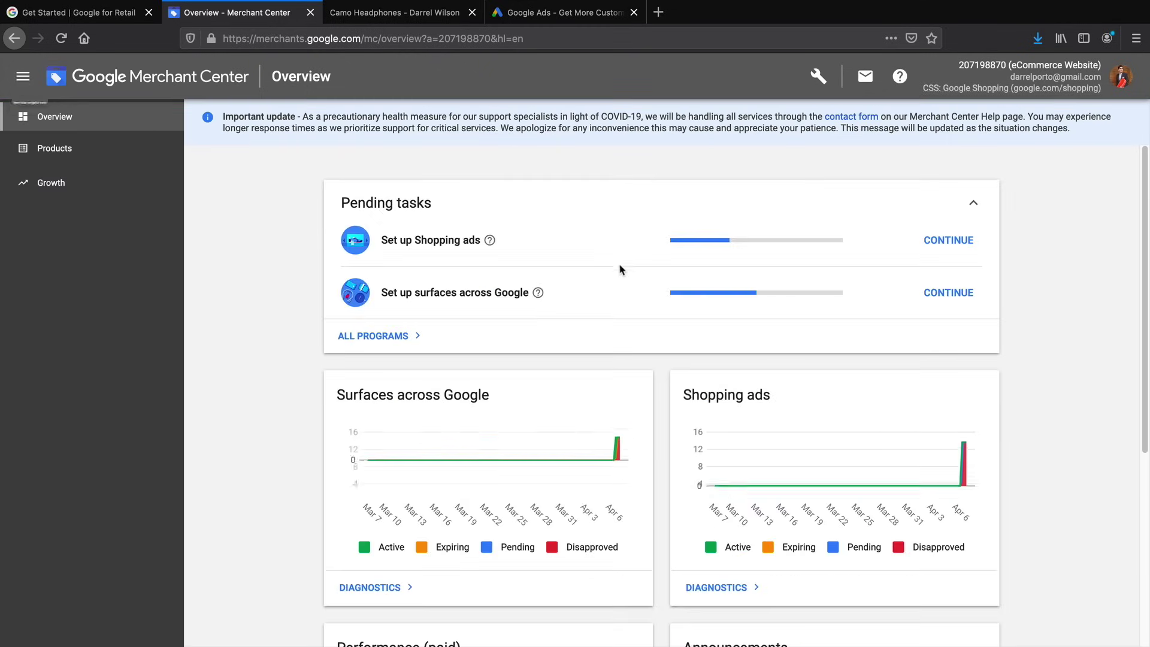
pyautogui.click(936, 246)
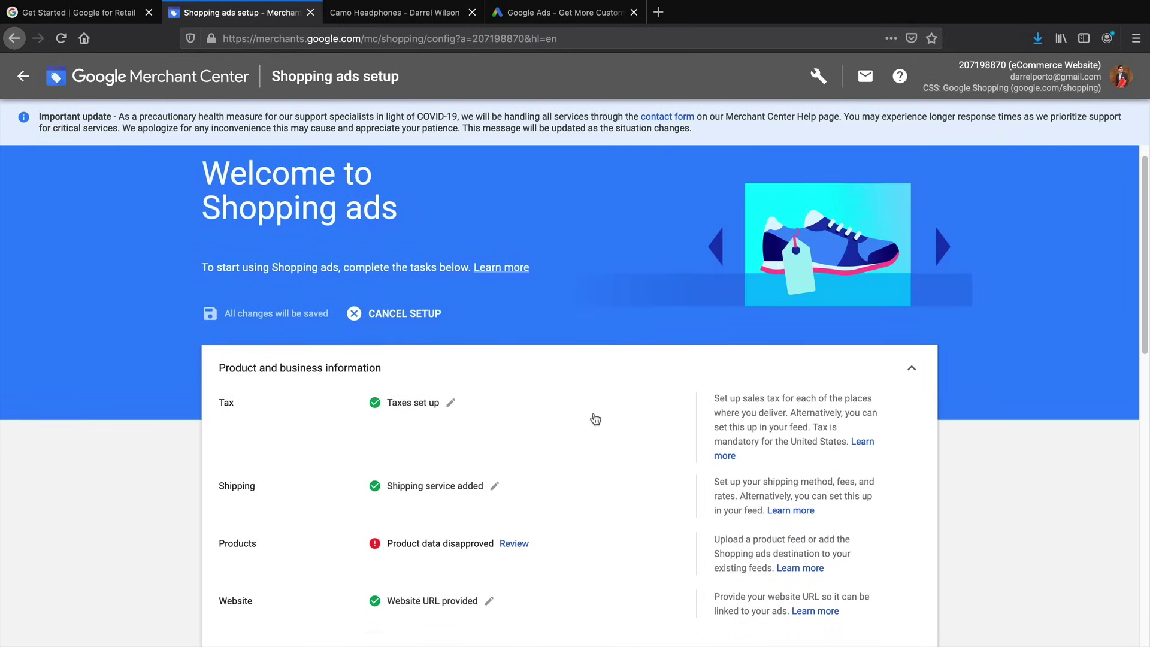
pyautogui.scroll(-3, 595, 419)
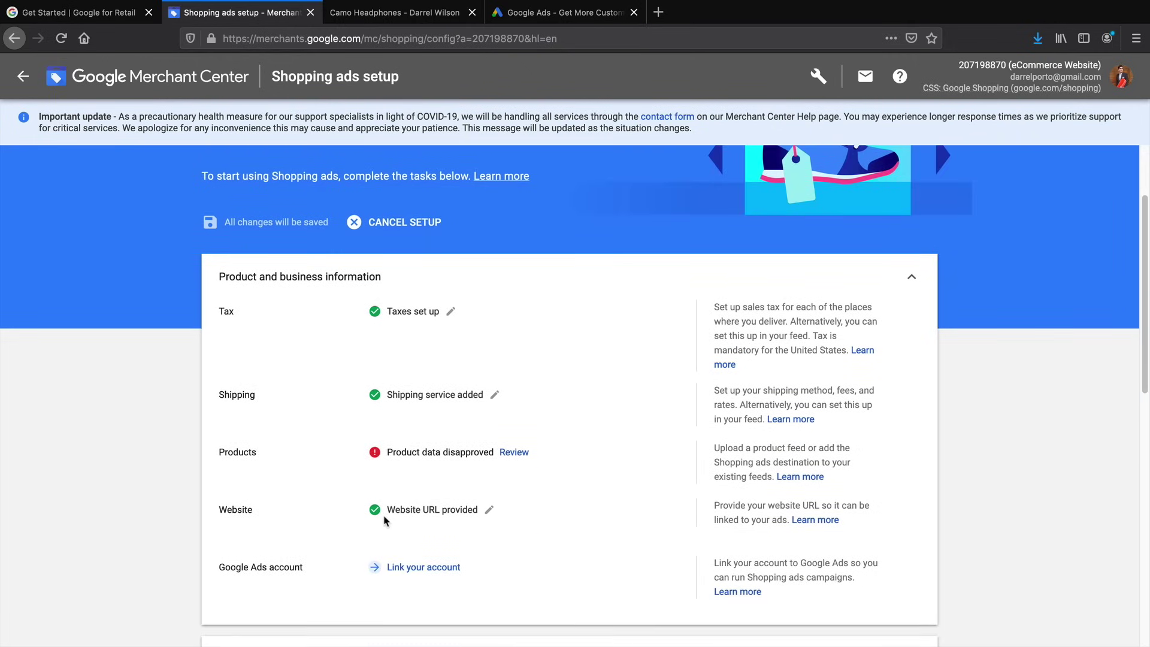
pyautogui.scroll(-2, 385, 517)
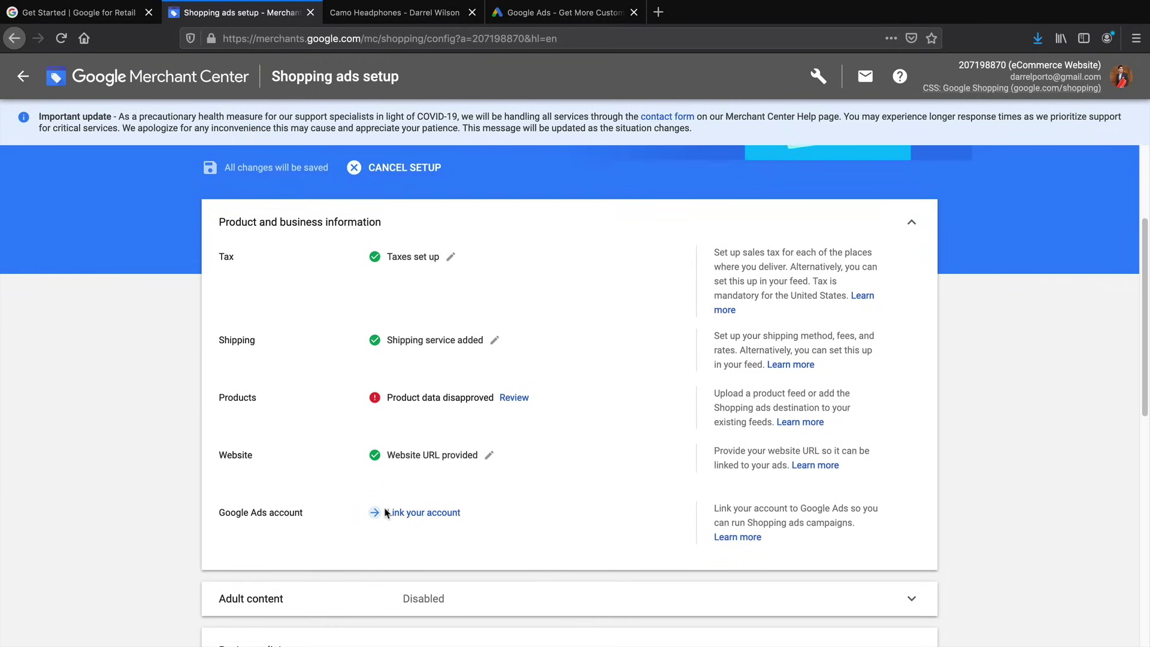
pyautogui.scroll(-1, 385, 514)
pyautogui.moveTo(387, 360); pyautogui.dragTo(496, 361)
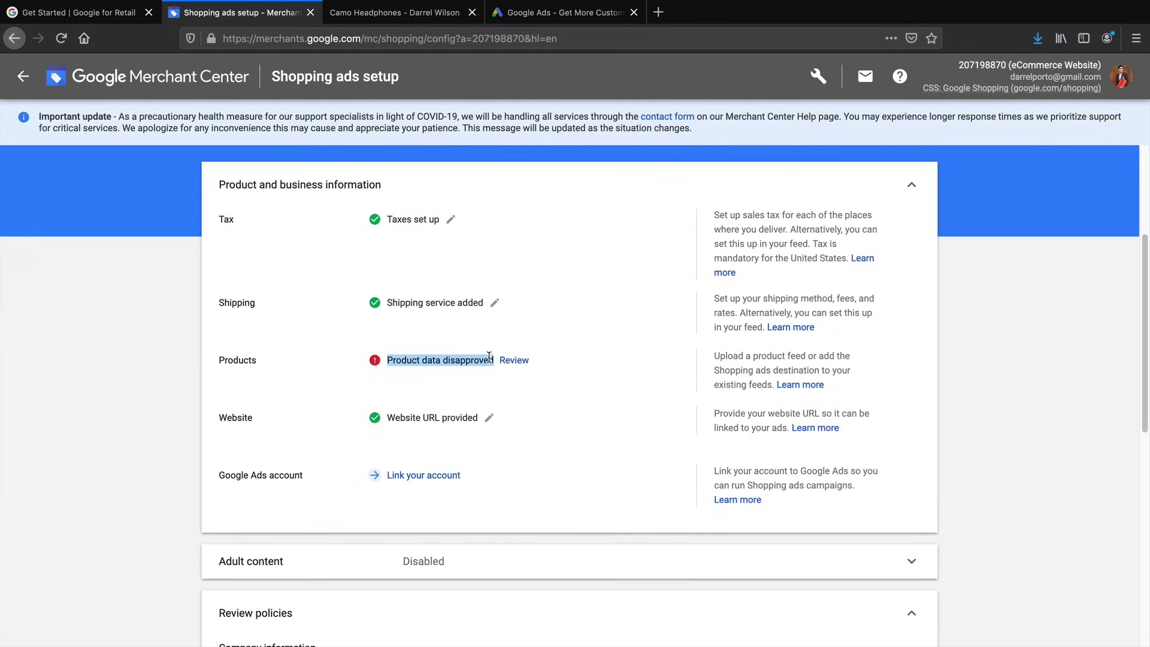
pyautogui.scroll(-1, 372, 360)
pyautogui.scroll(-3, 372, 360)
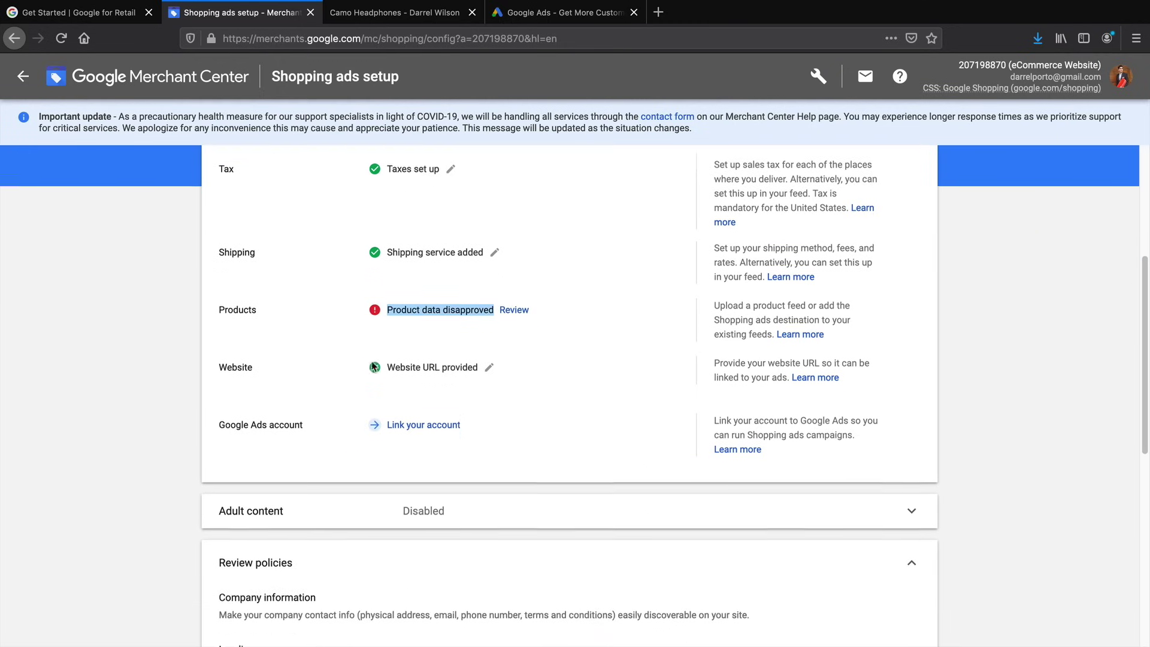
pyautogui.scroll(-3, 372, 365)
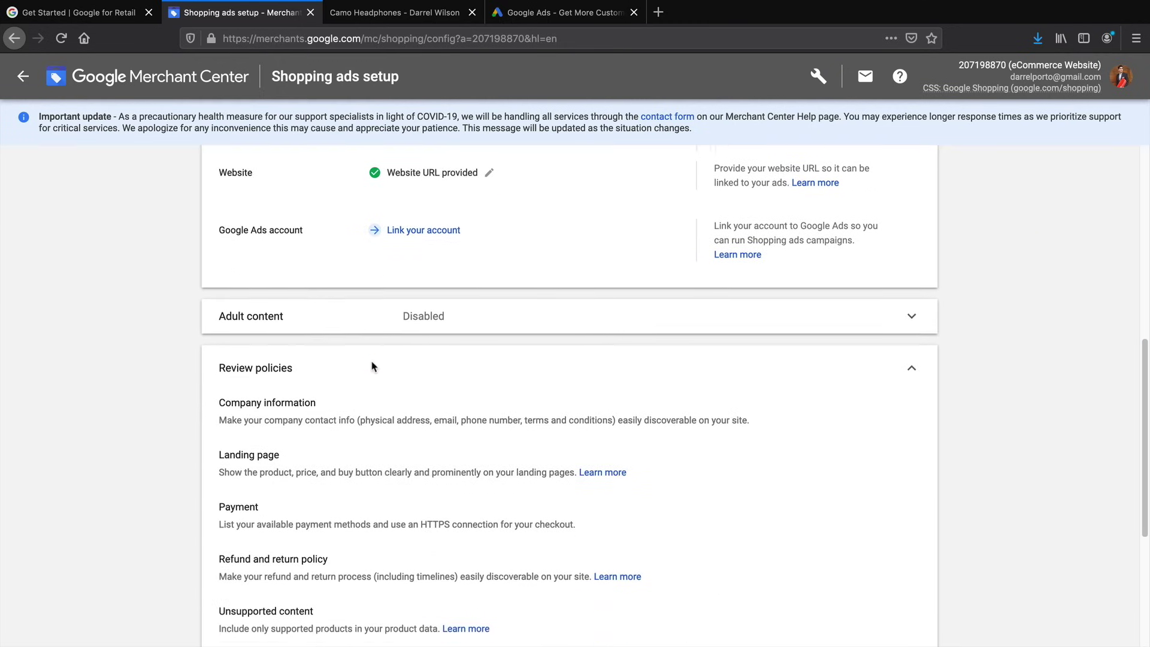
# - Check the adult content option, leaving it disabled, confirm compliance with the Shopping ads policies and return to the overview
pyautogui.click(400, 234)
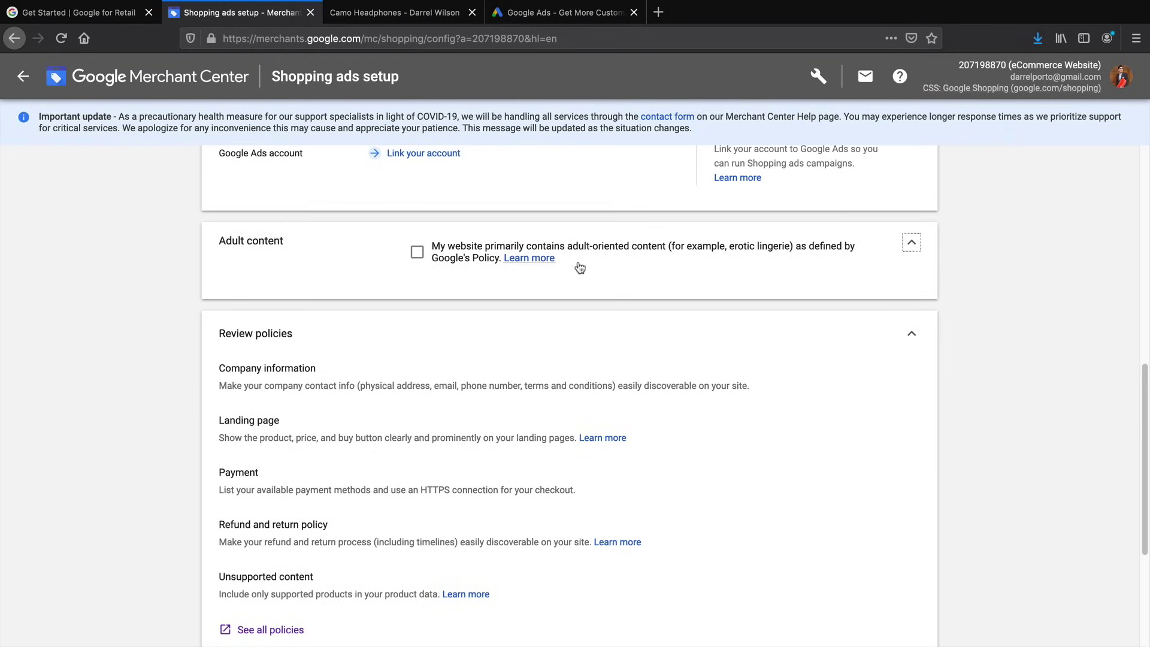
pyautogui.click(911, 242)
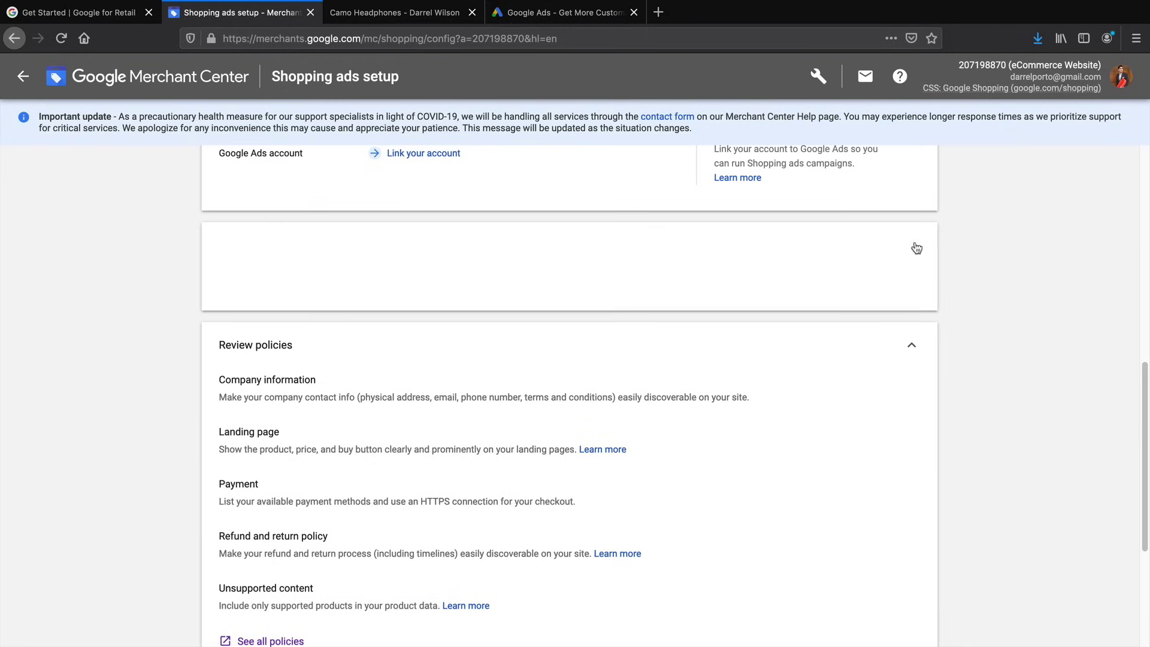
pyautogui.scroll(-2, 959, 337)
pyautogui.scroll(-1, 955, 334)
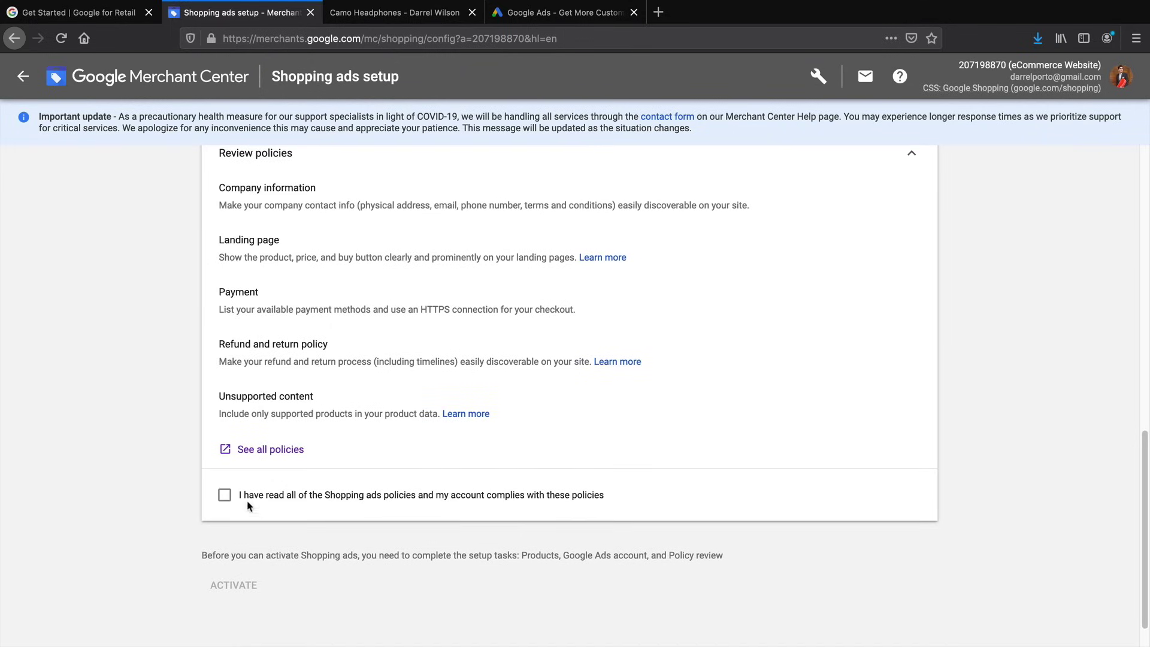
pyautogui.click(224, 495)
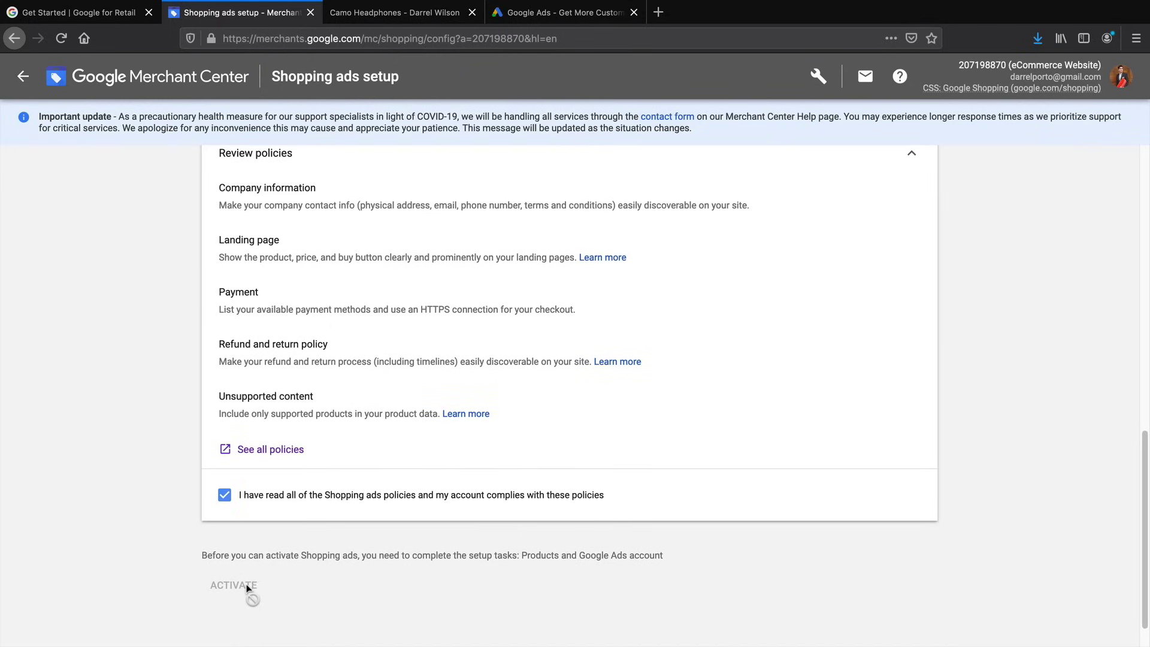
pyautogui.scroll(8, 261, 585)
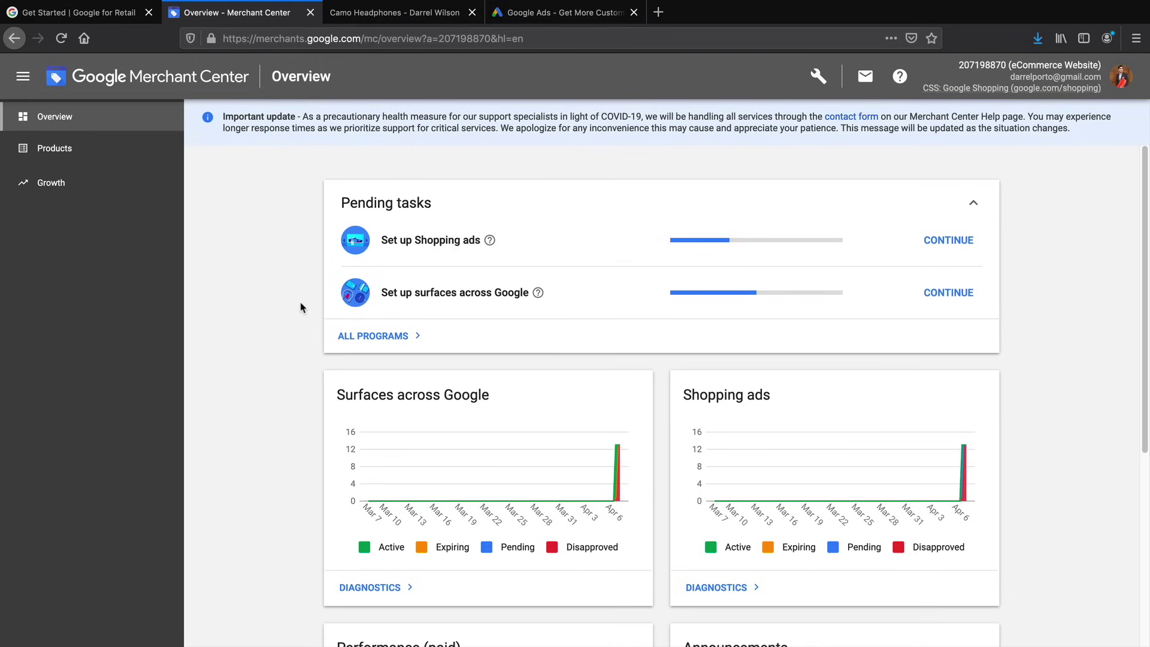
pyautogui.moveTo(380, 293); pyautogui.dragTo(527, 293)
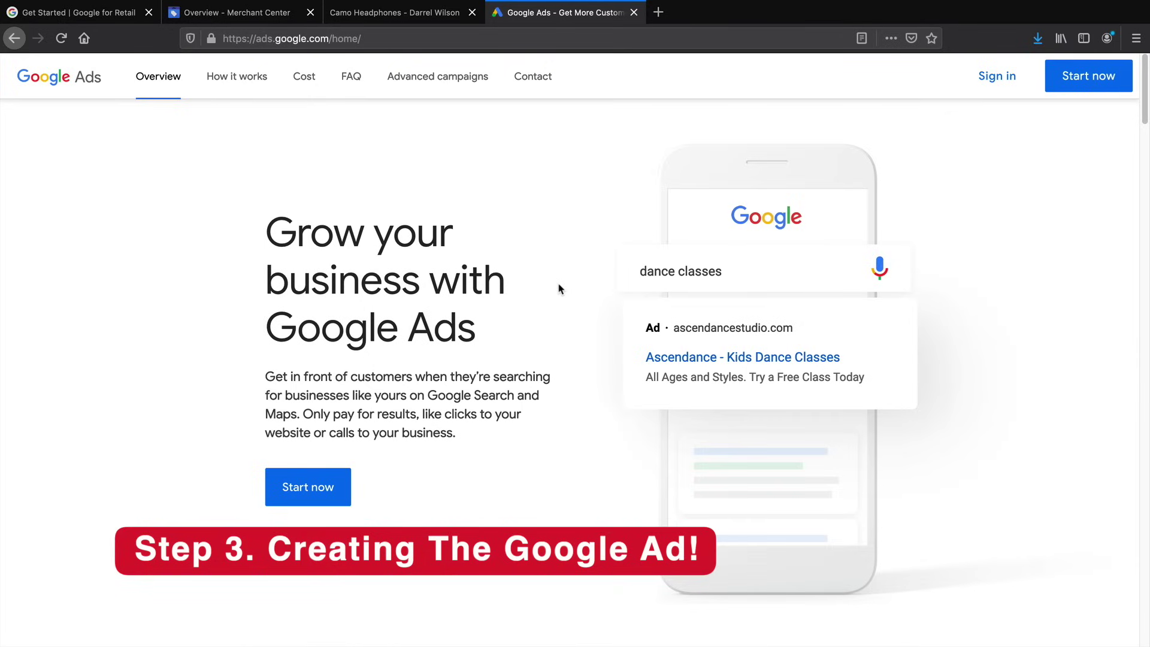
# - Create a Google Ads account in Expert Mode without a campaign, submitting United States, Los Angeles time and US Dollar as business information
pyautogui.click(323, 501)
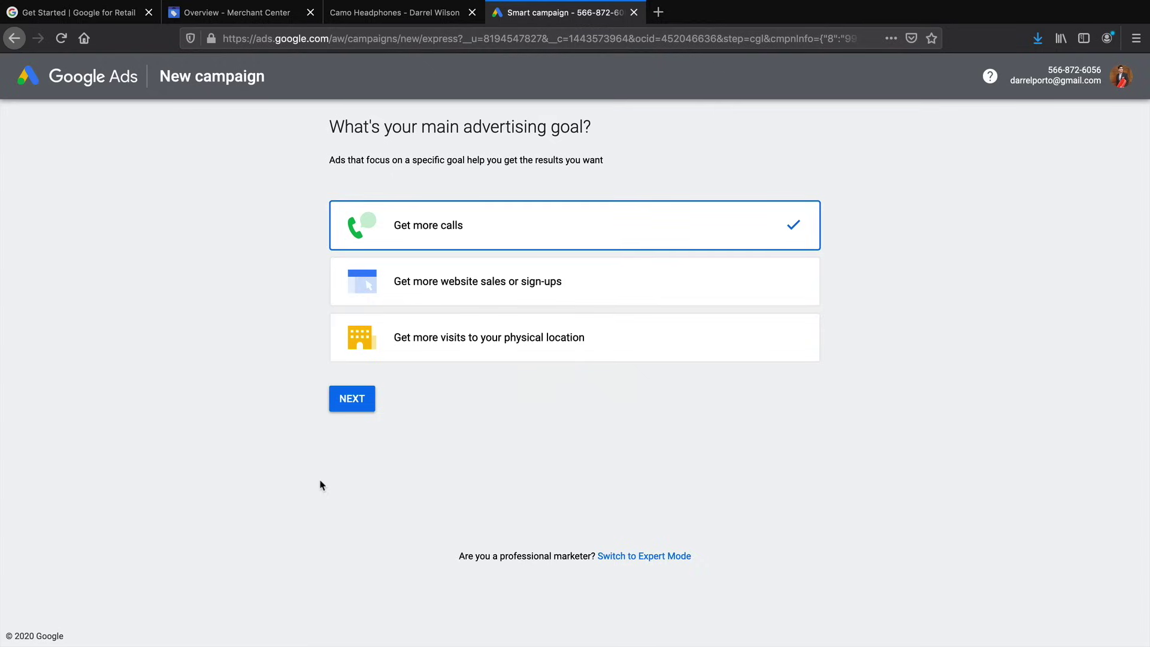
pyautogui.click(663, 556)
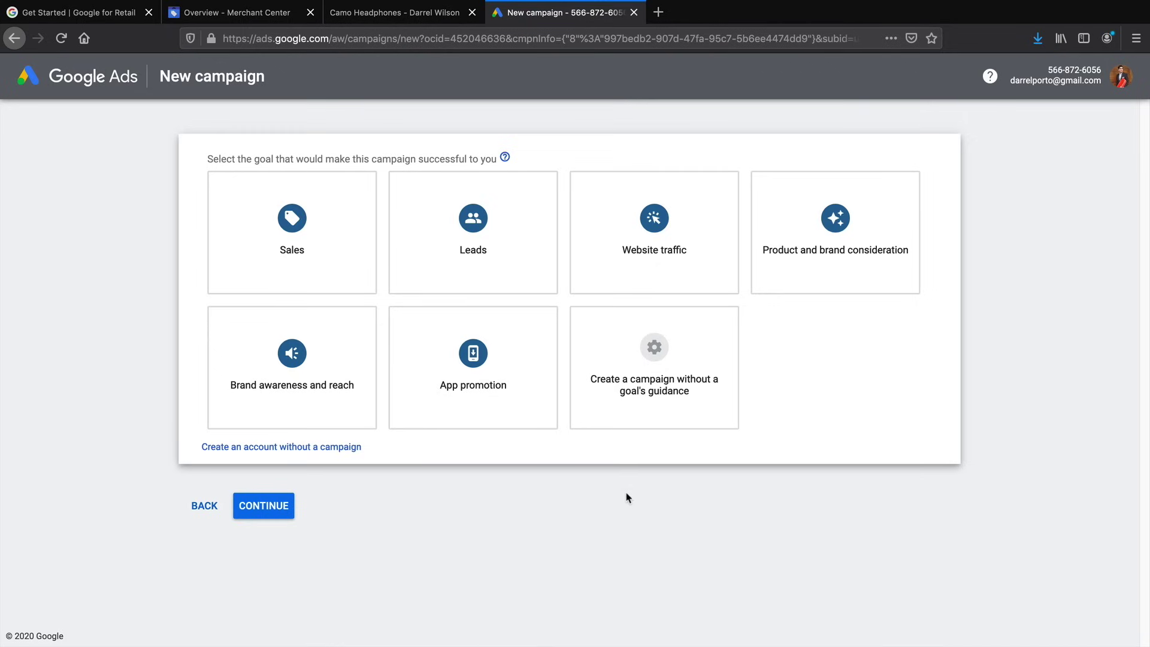
pyautogui.click(306, 274)
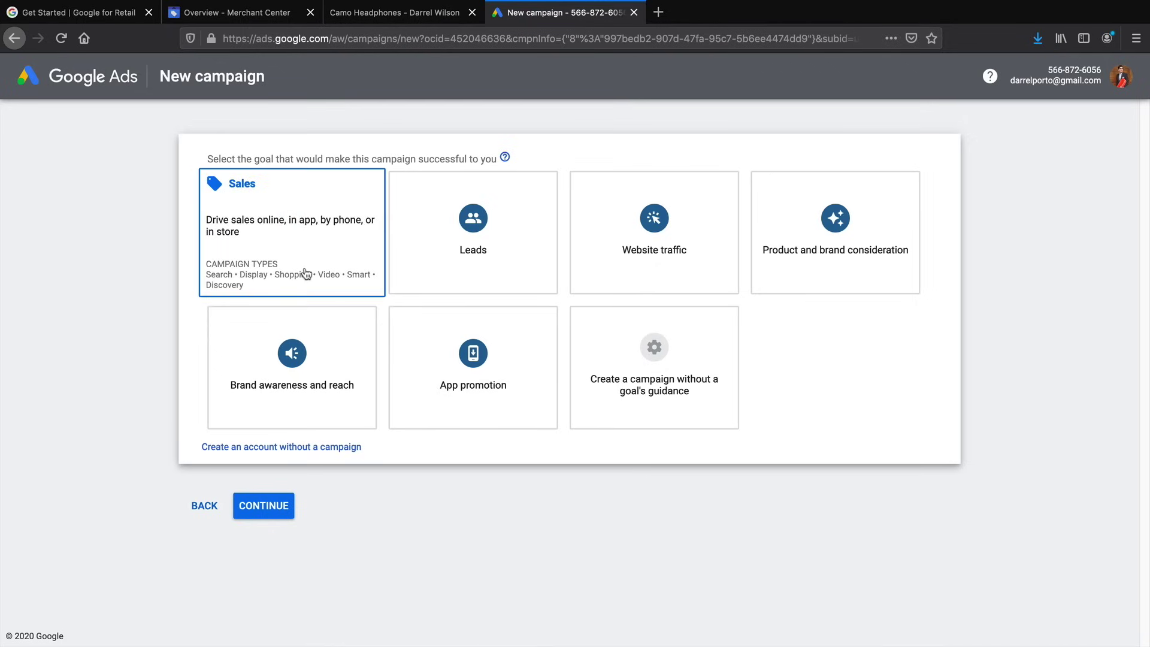
pyautogui.click(296, 451)
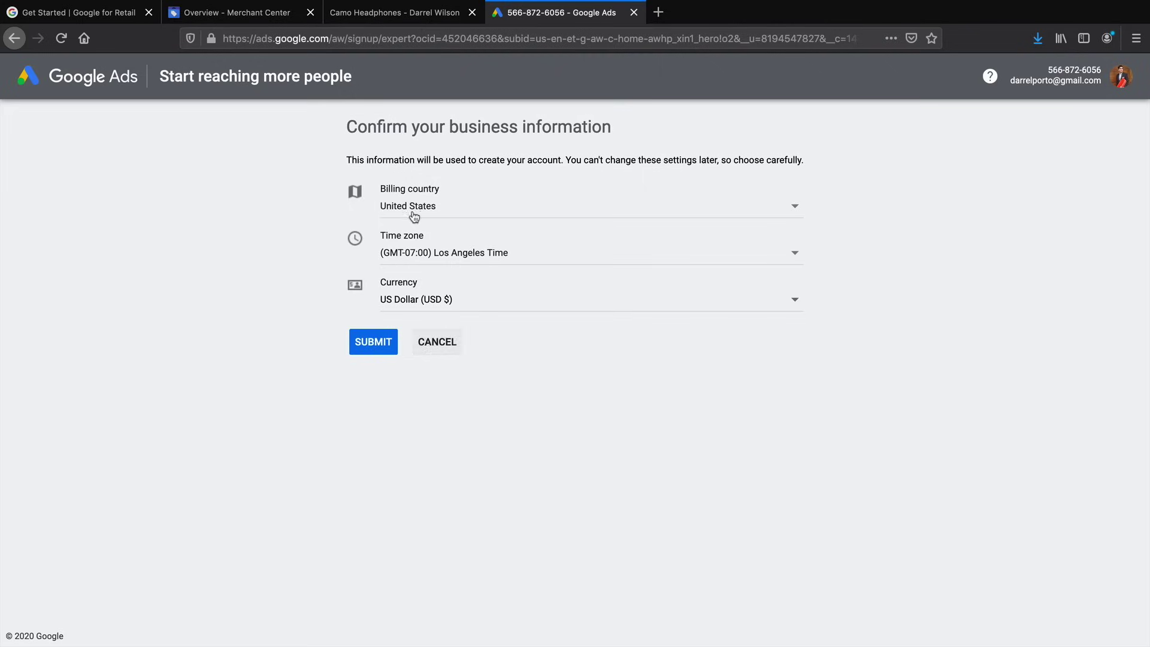
pyautogui.moveTo(359, 127); pyautogui.dragTo(593, 130)
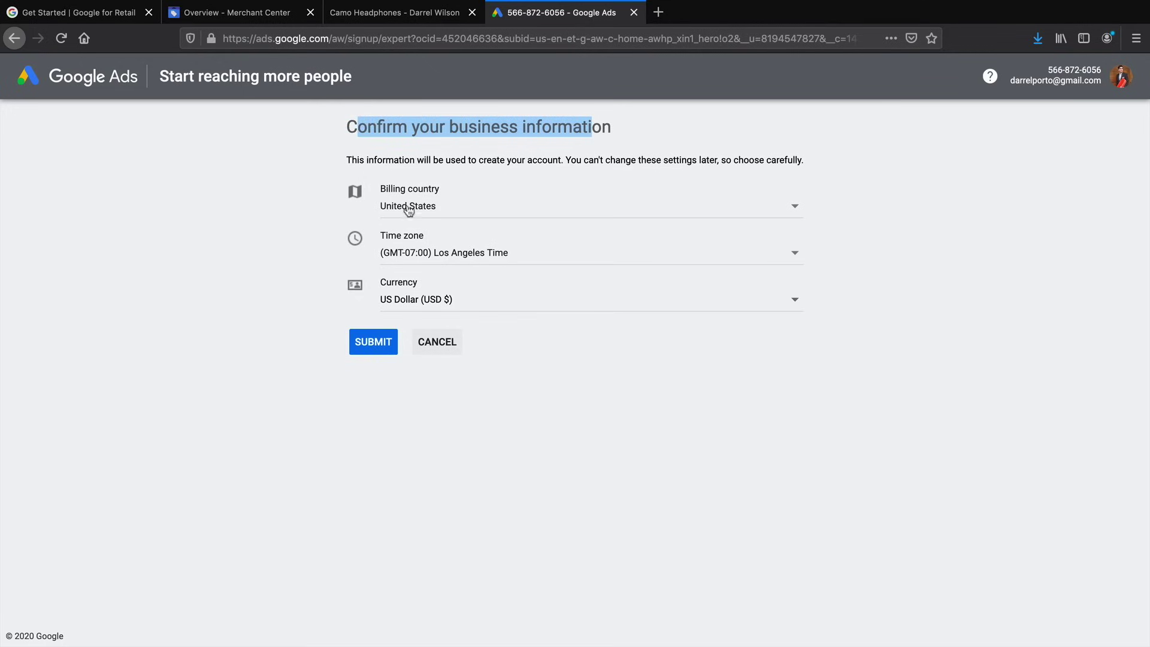
pyautogui.click(383, 335)
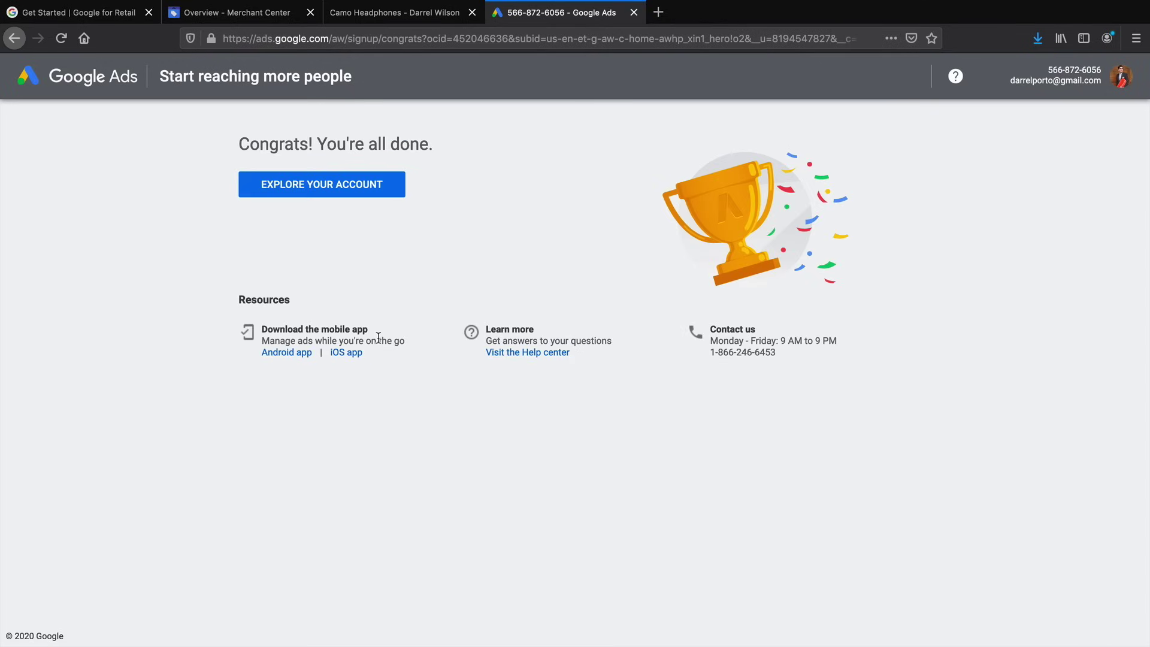
# - Open the new Google Ads account and look over its campaigns and overview pages
pyautogui.click(383, 190)
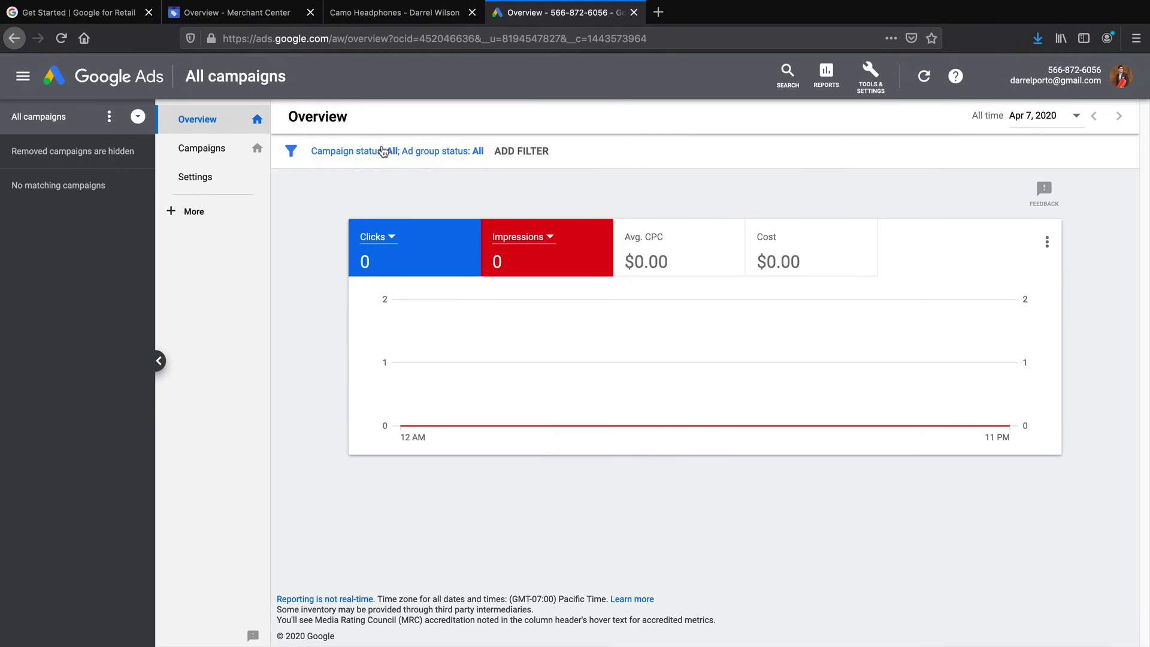
pyautogui.click(228, 150)
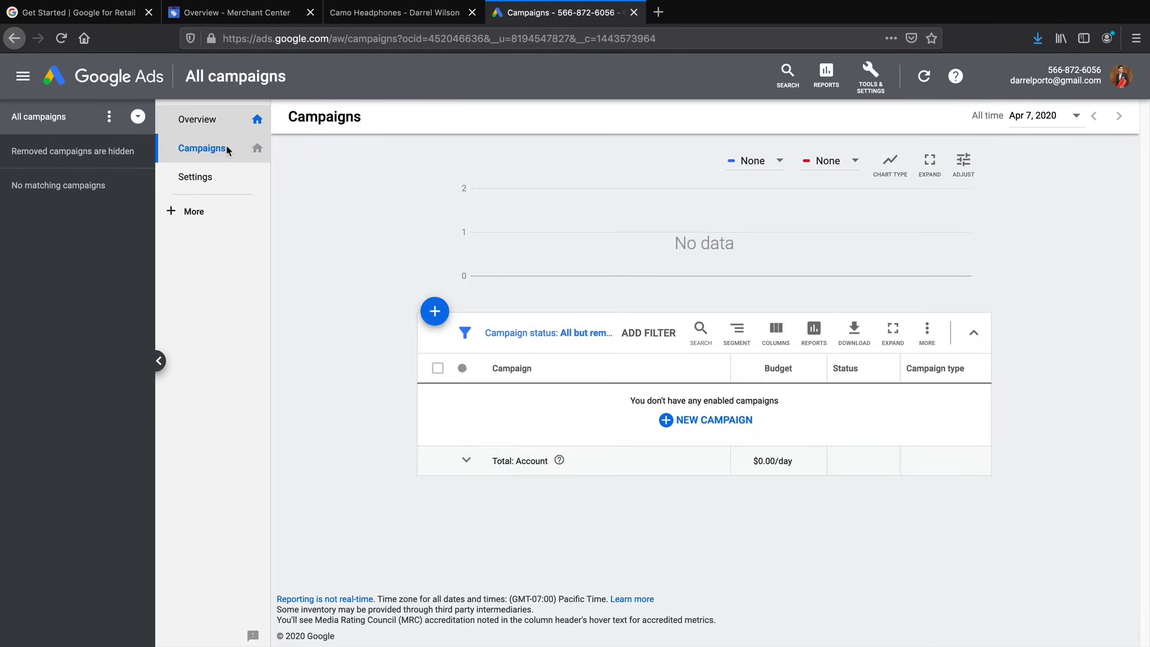
pyautogui.click(214, 122)
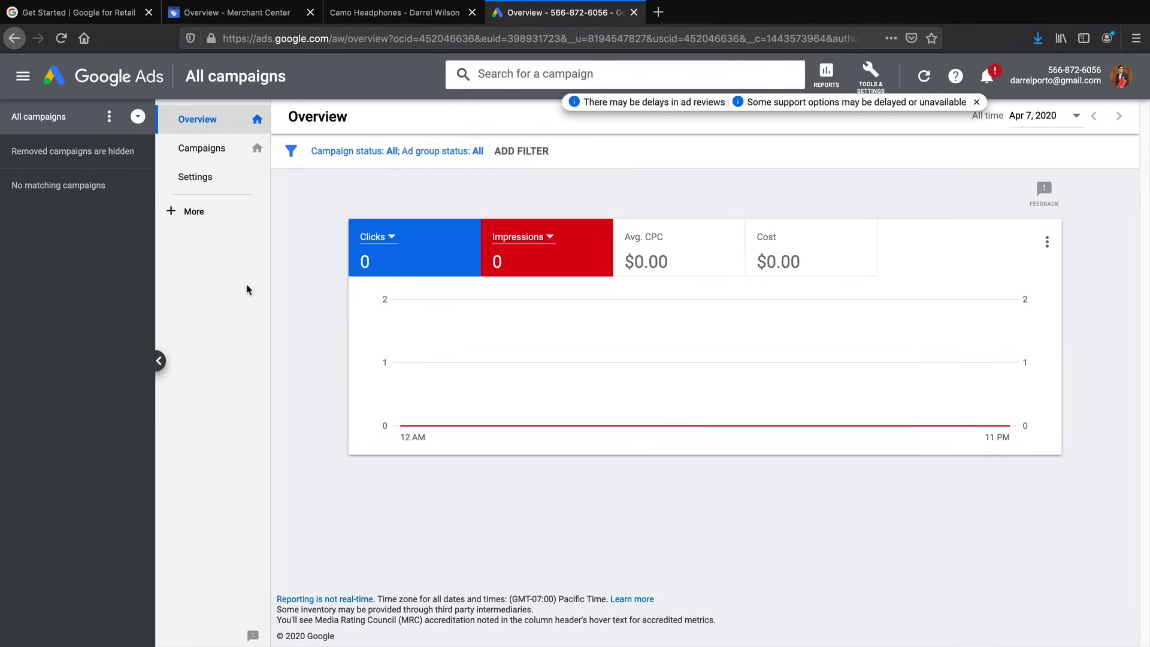
# - Switch to Merchant Center, continue the Shopping ads setup and locate the Google Ads account section
pyautogui.click(258, 17)
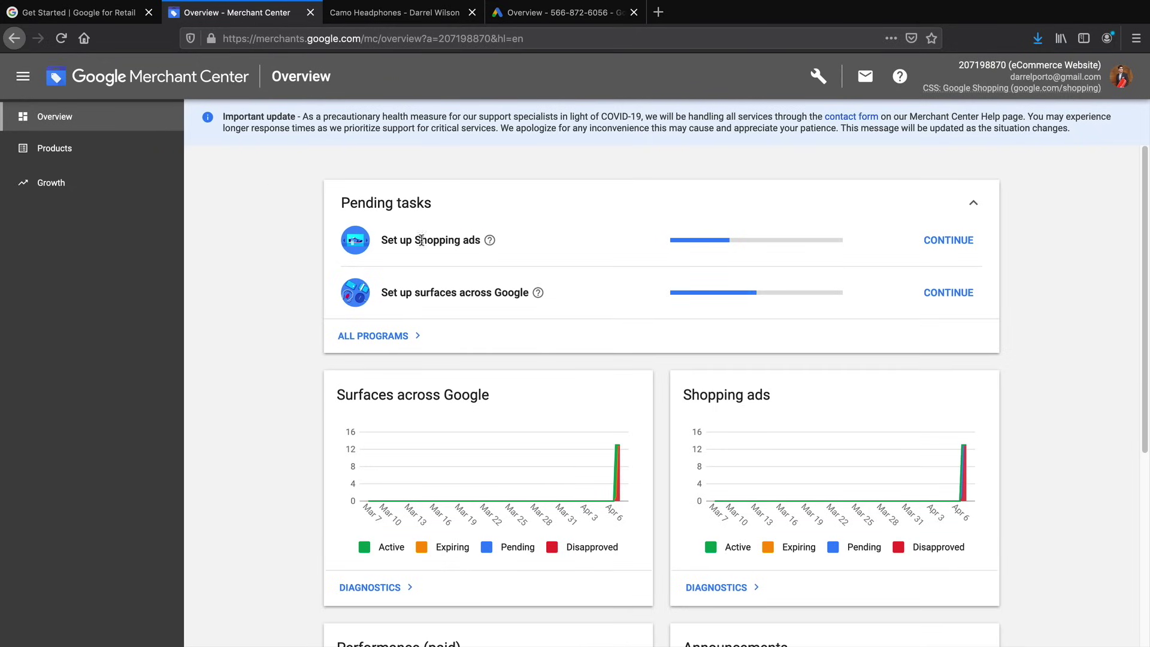
pyautogui.moveTo(390, 241); pyautogui.dragTo(468, 241)
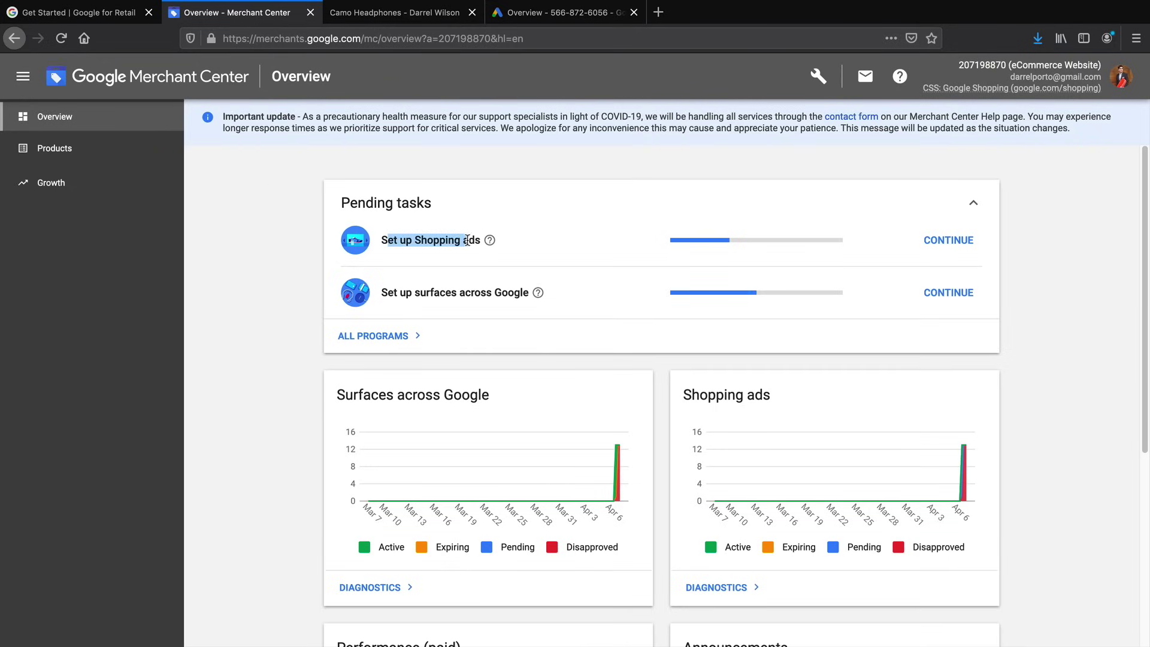
pyautogui.click(931, 243)
pyautogui.scroll(-5, 658, 402)
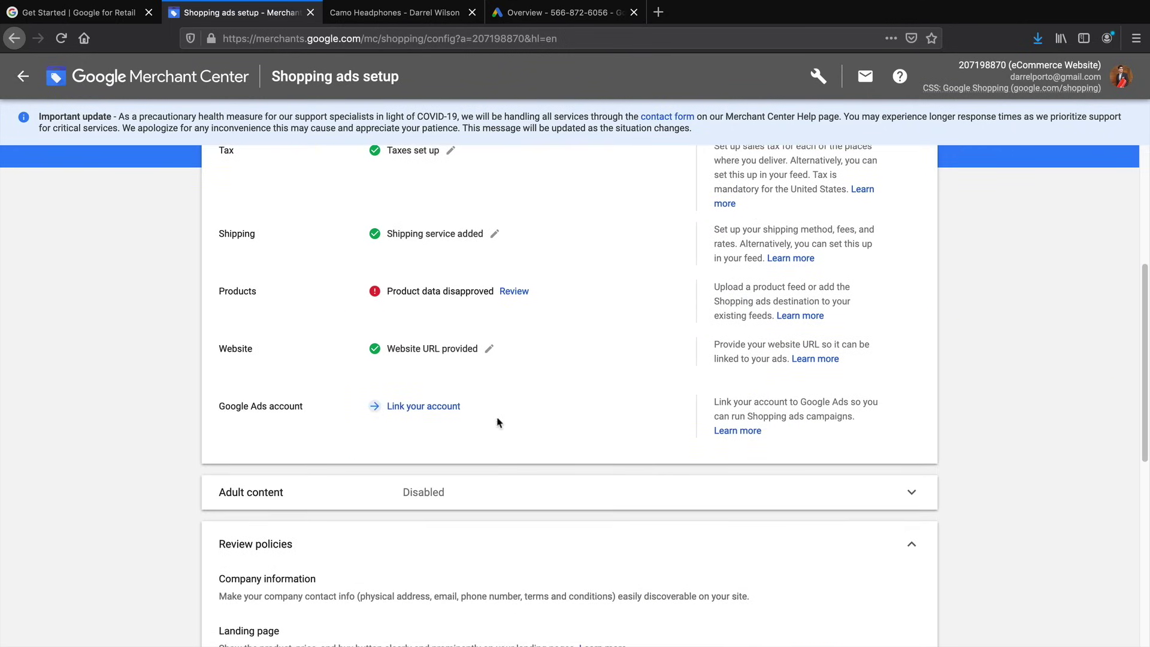
pyautogui.moveTo(234, 407); pyautogui.dragTo(306, 411)
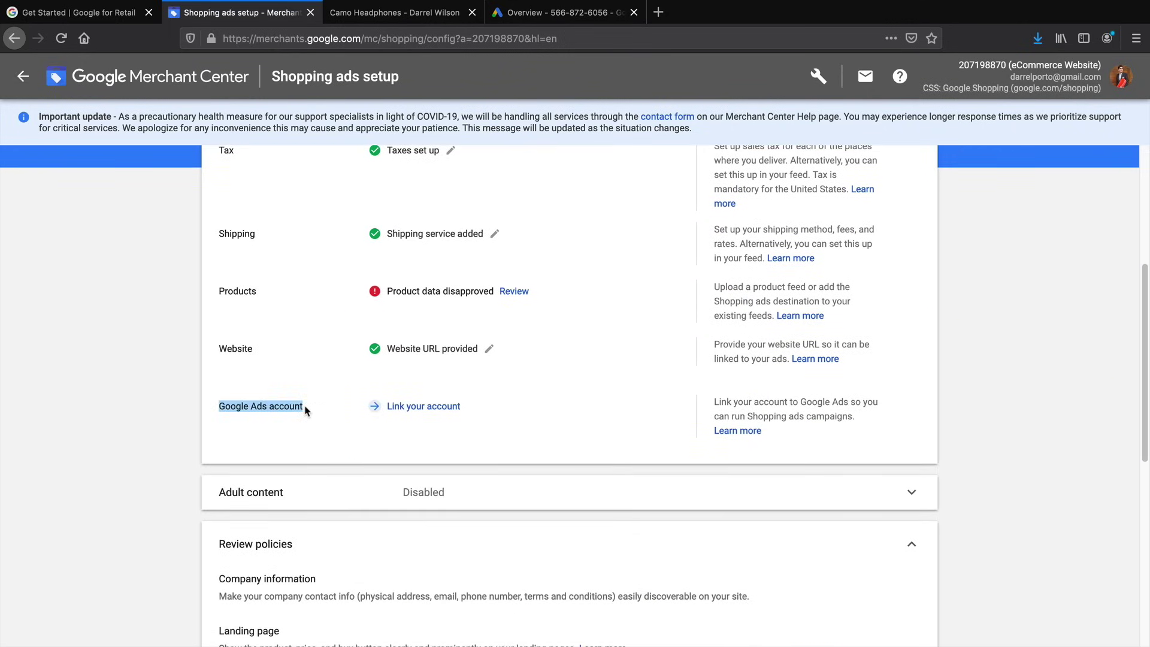
# - Send a link request from Merchant Center to your own Google Ads account and switch to Google Ads
pyautogui.click(426, 406)
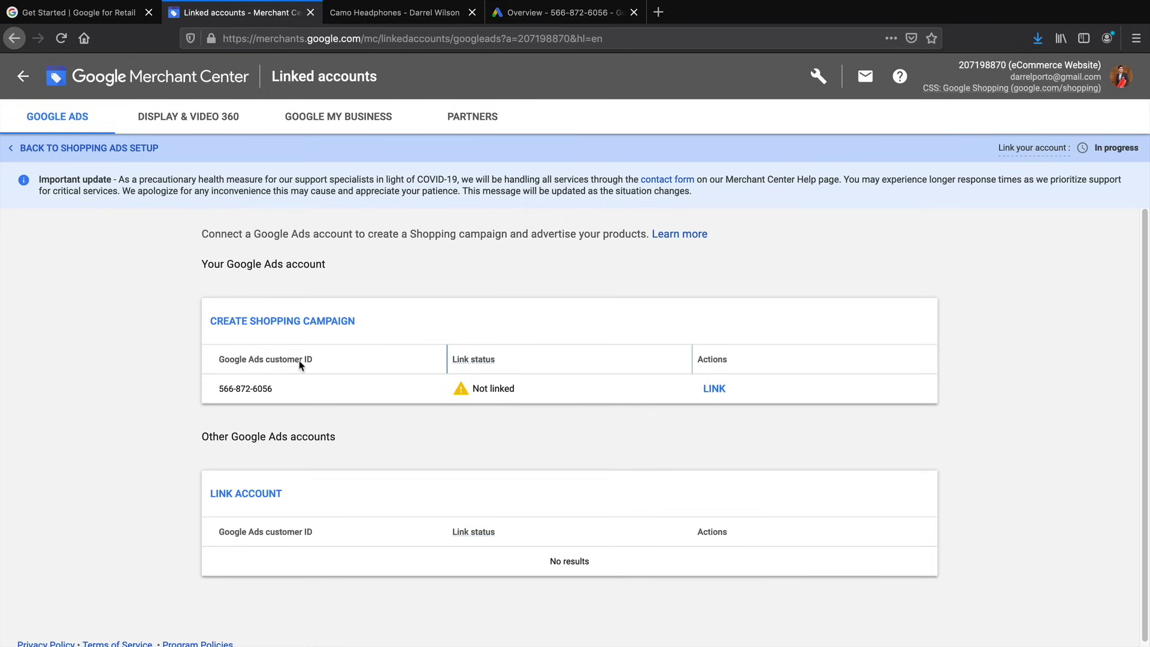
pyautogui.click(714, 389)
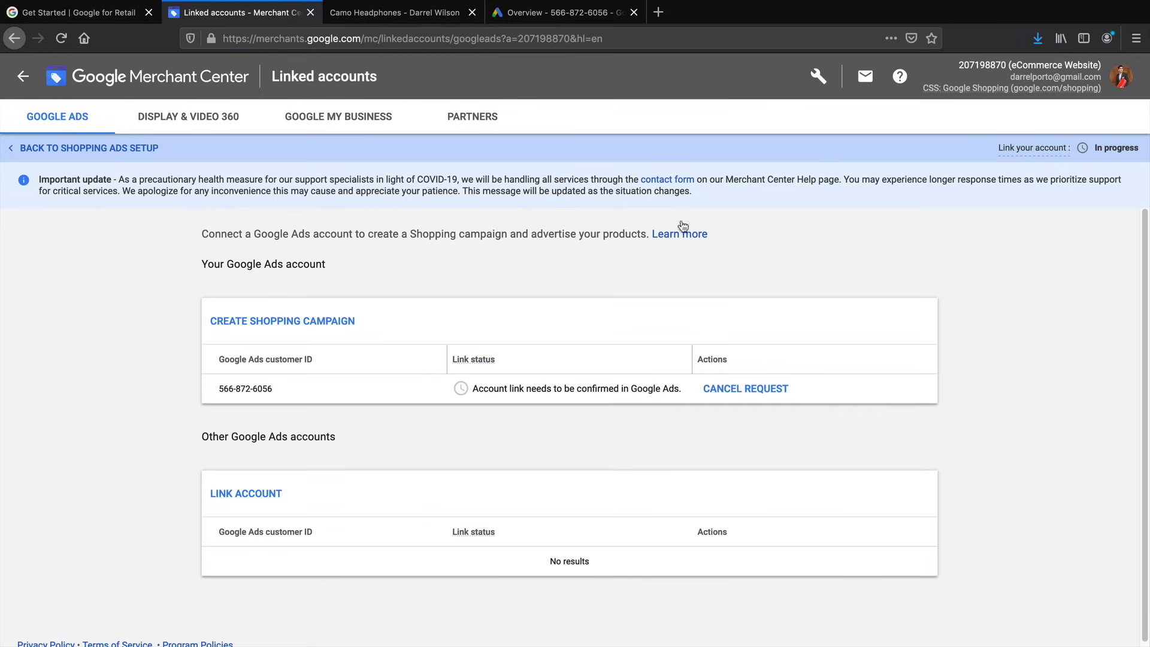
pyautogui.click(567, 21)
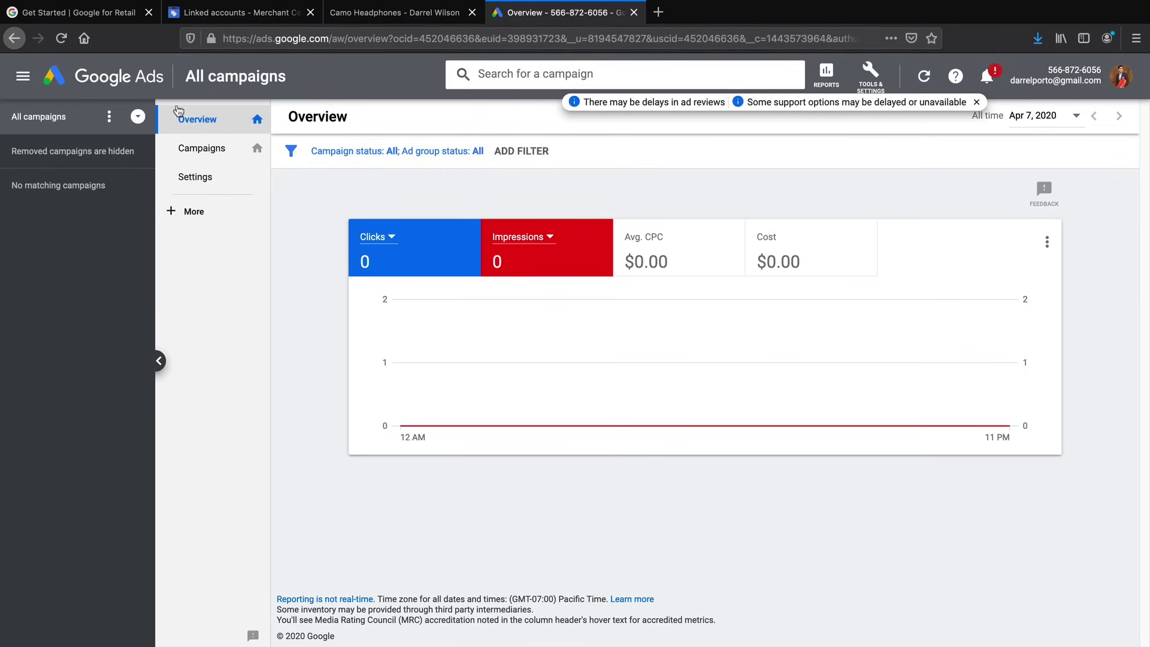
# - Reload Google Ads, view the pending Merchant Center link request for the eCommerce Website store and approve it
pyautogui.click(61, 38)
pyautogui.click(986, 83)
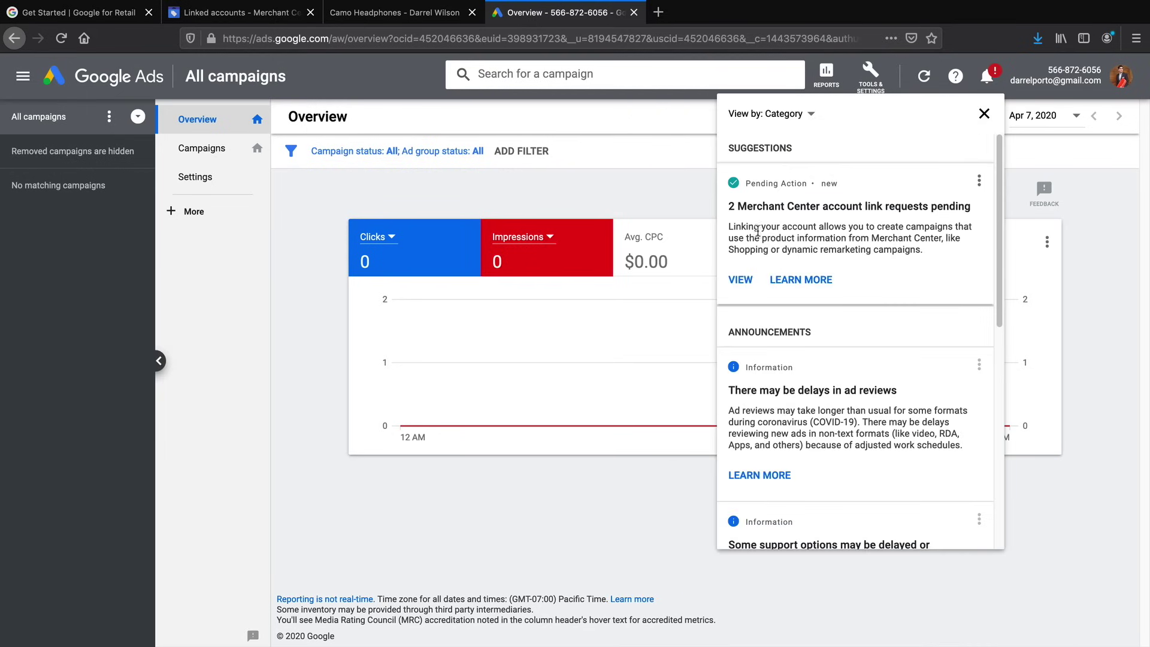
pyautogui.moveTo(923, 250); pyautogui.dragTo(921, 217)
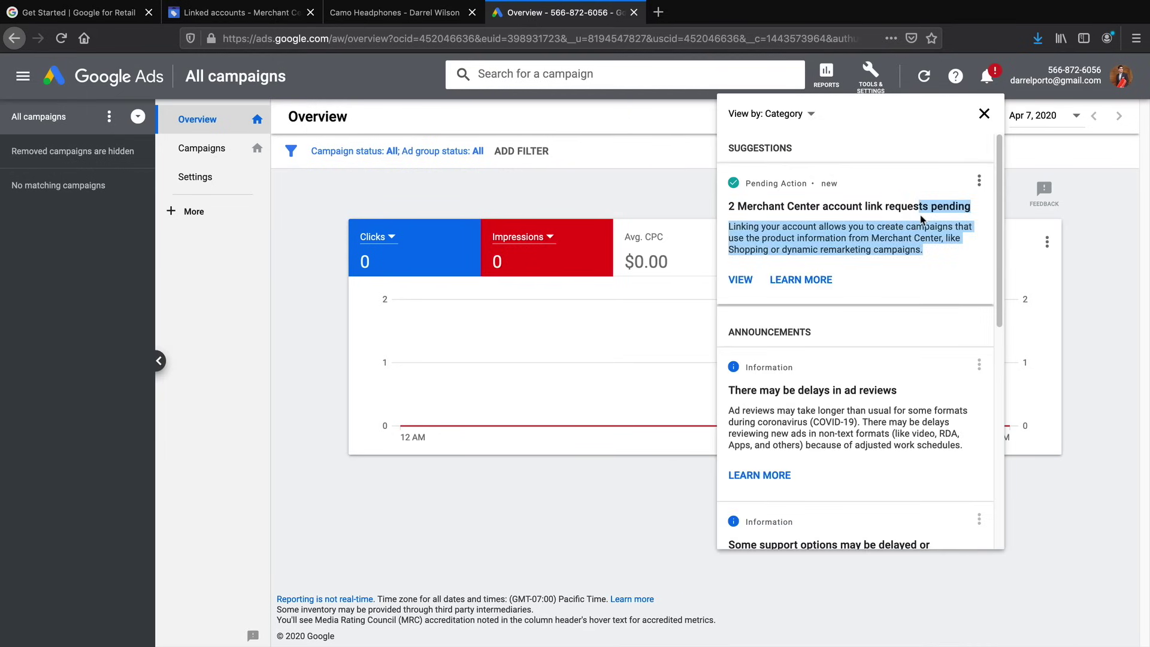
pyautogui.click(742, 279)
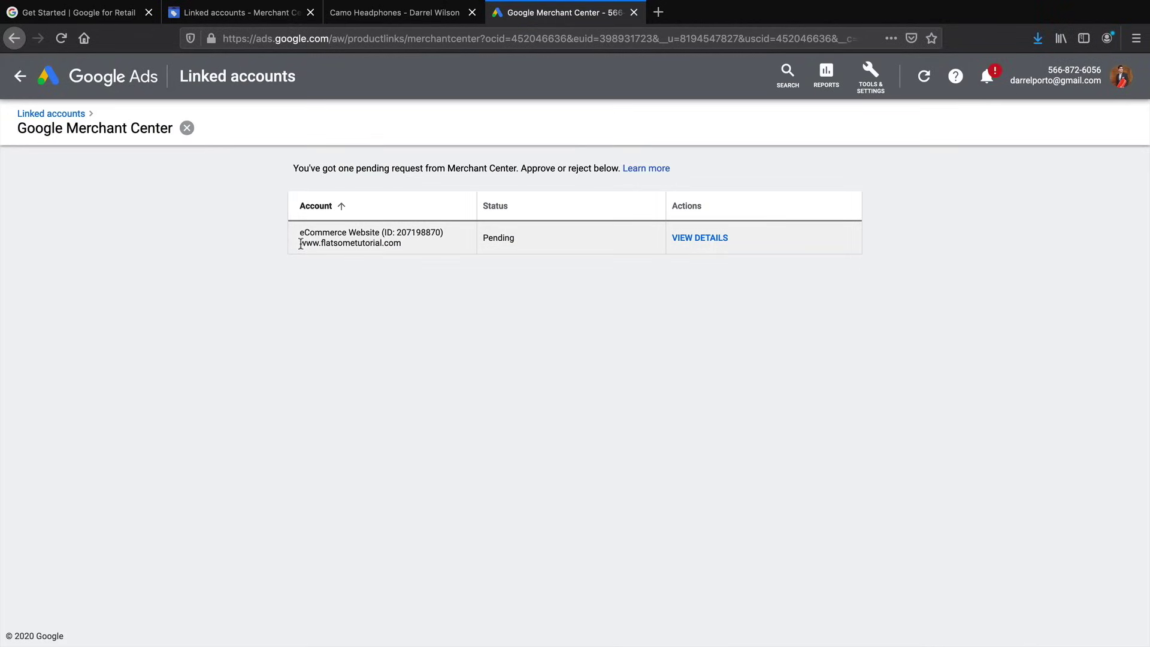
pyautogui.moveTo(301, 244); pyautogui.dragTo(391, 243)
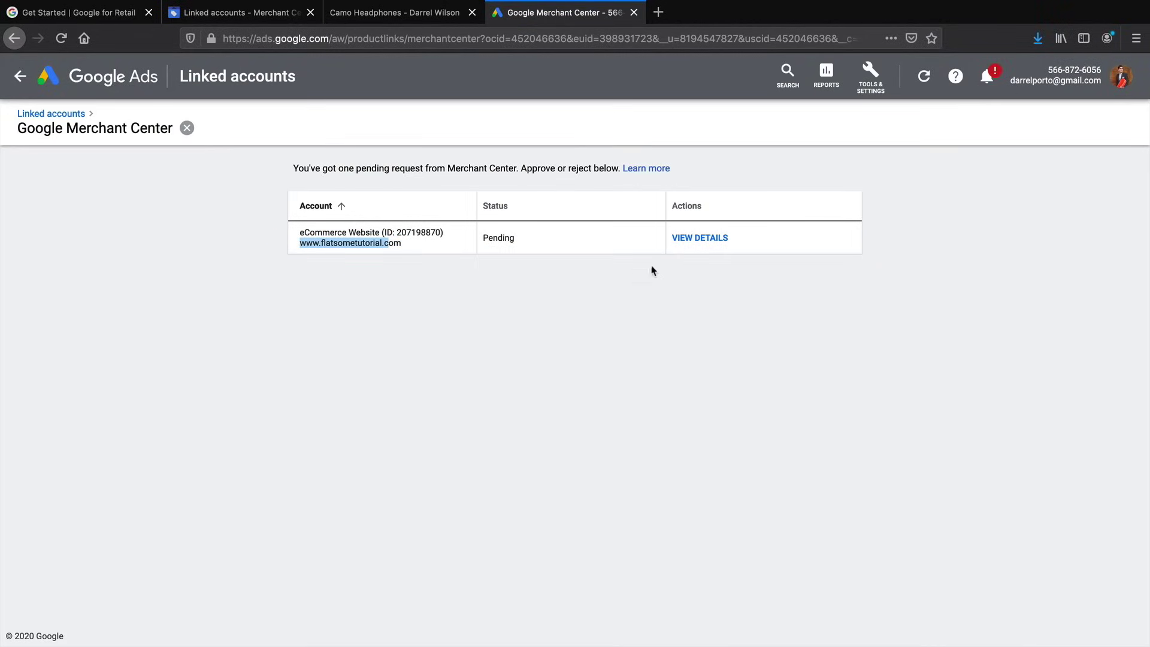
pyautogui.click(706, 239)
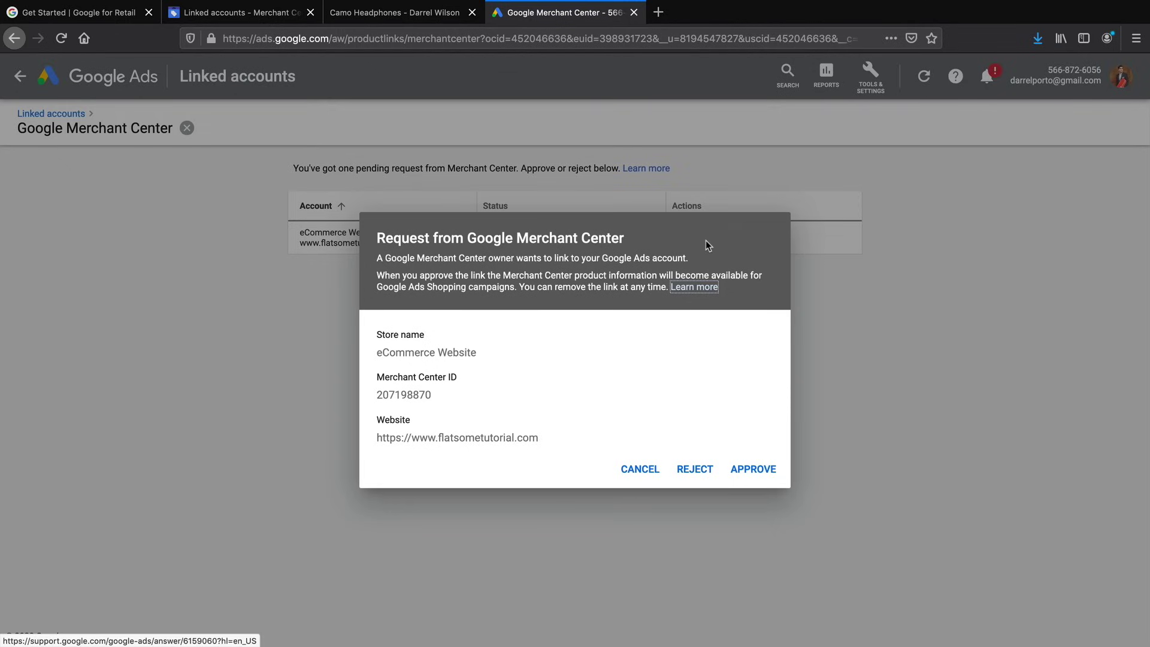
pyautogui.click(754, 469)
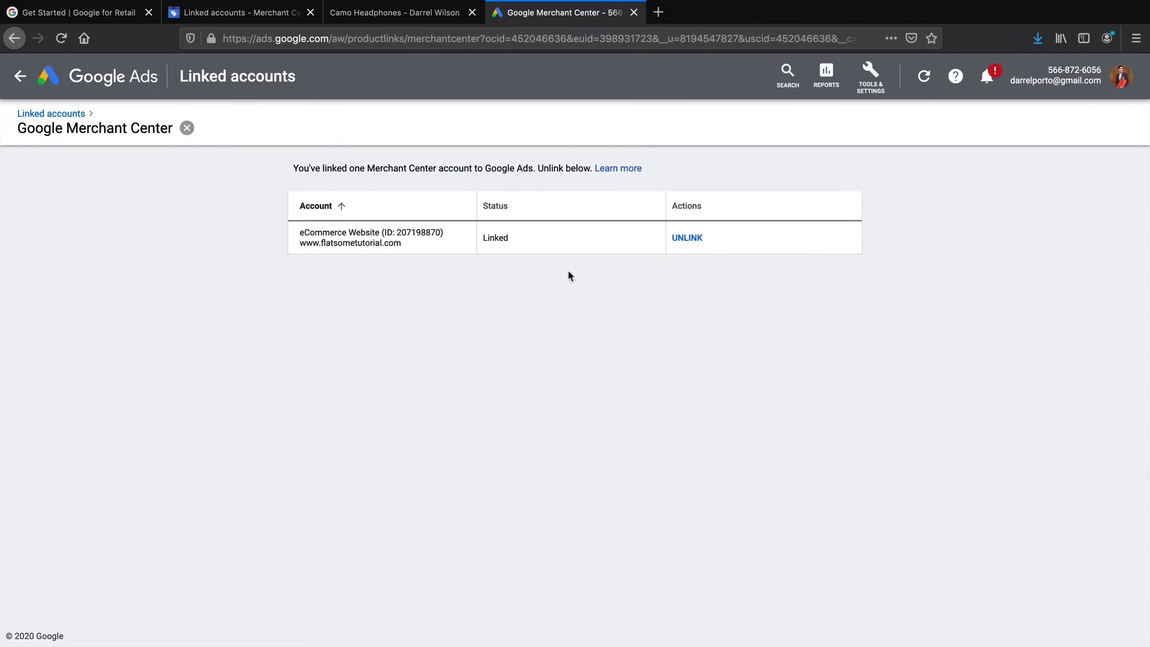
# - Switch to Merchant Center, refresh the linked accounts and check the Google Ads link status there and in the Shopping ads setup
pyautogui.click(143, 84)
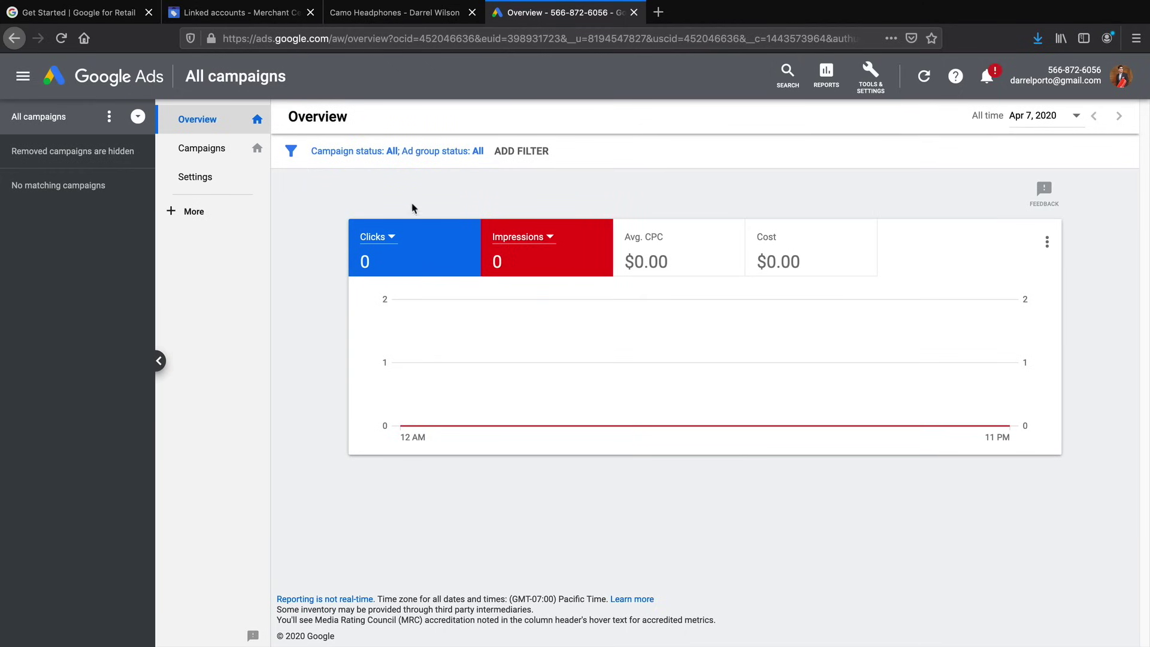
pyautogui.click(216, 13)
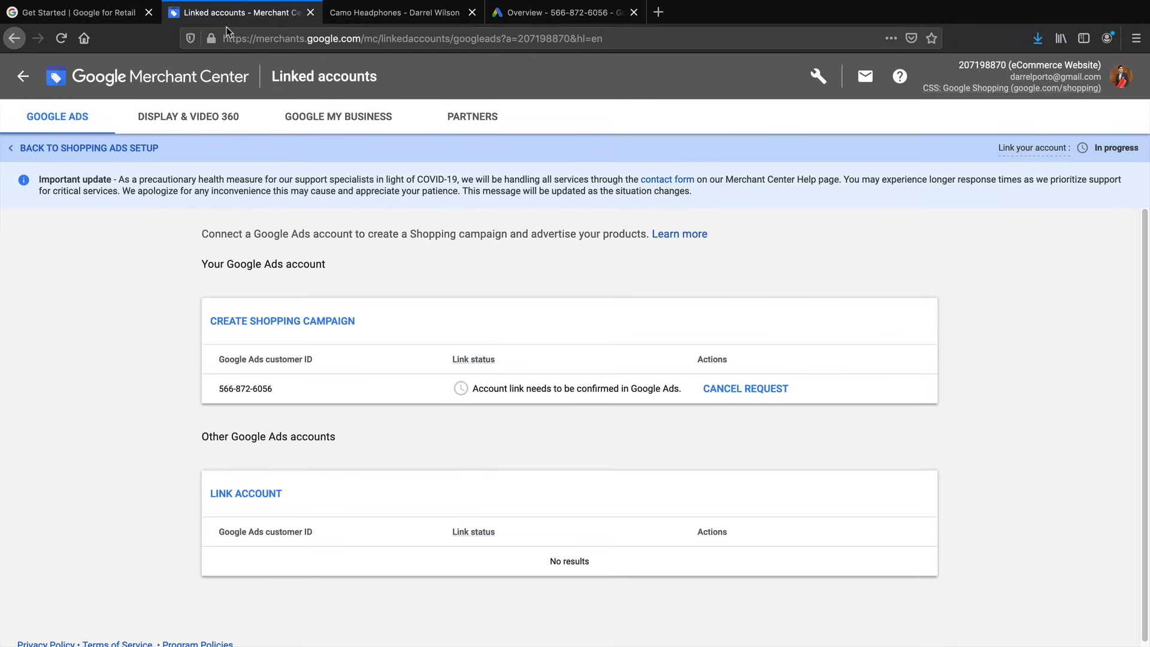
pyautogui.press('super+r')
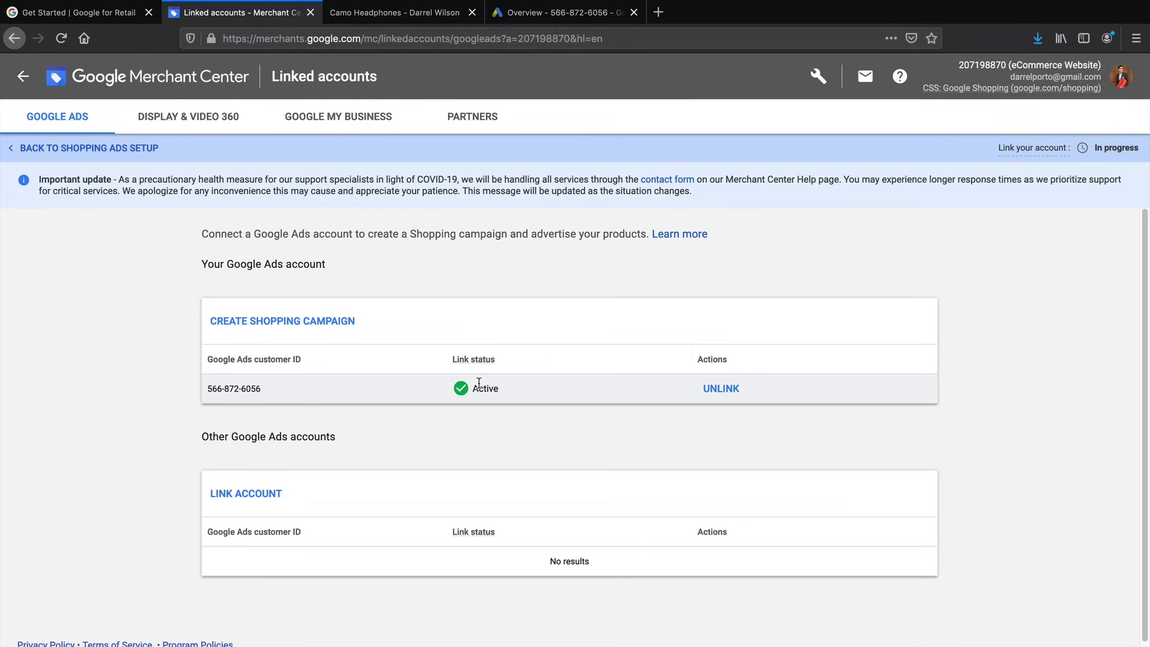
pyautogui.click(55, 146)
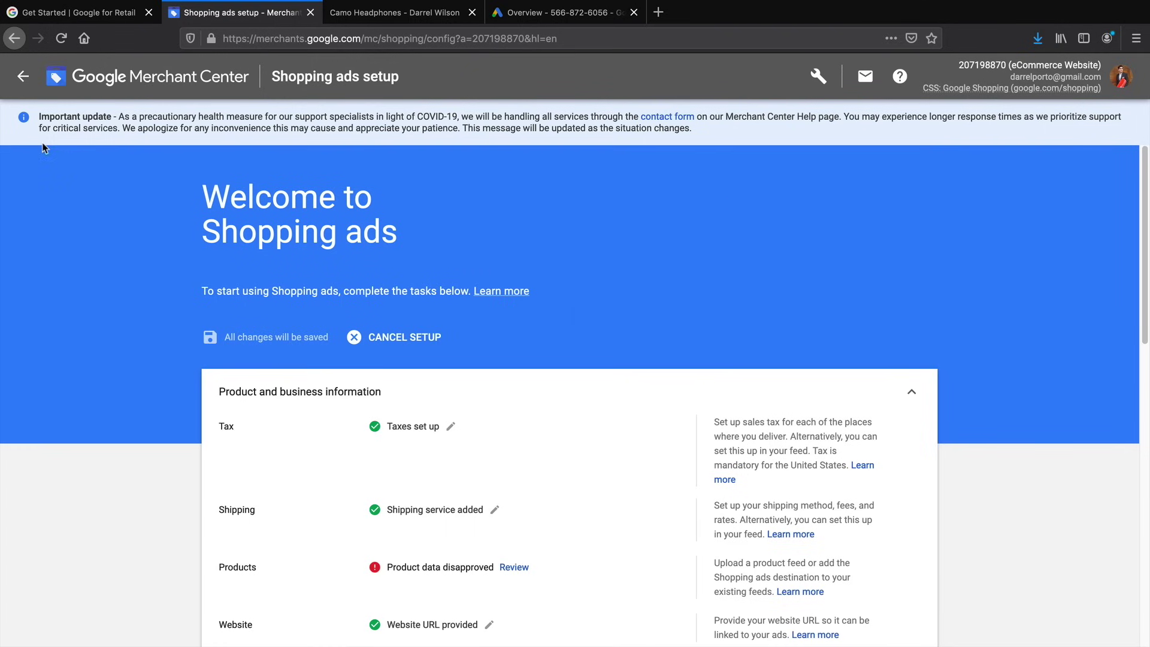
pyautogui.scroll(-8, 186, 293)
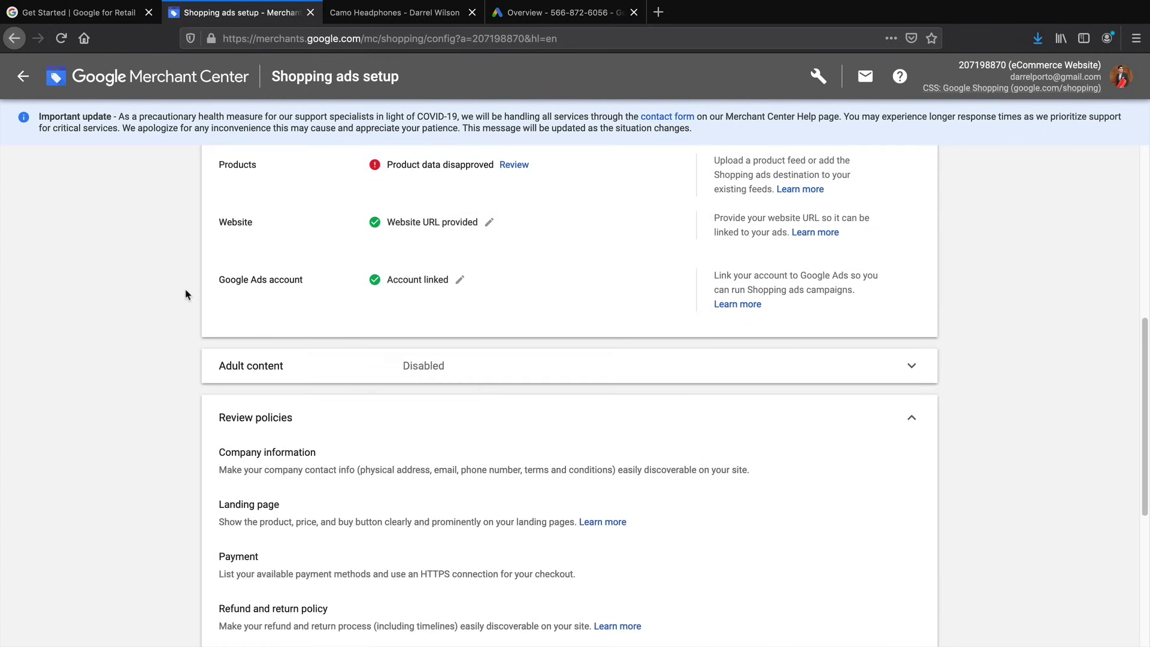
pyautogui.scroll(10, 187, 296)
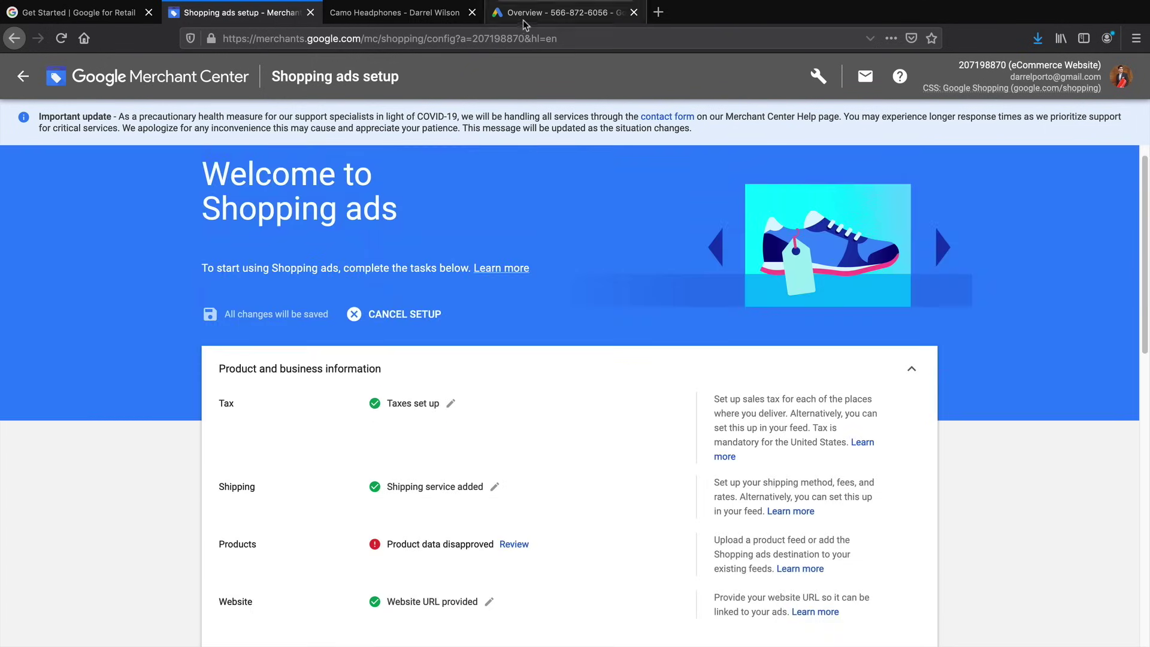
# - Switch to Google Ads and examine the overview's costs, campaigns, search keywords, display ads, devices and demographics
pyautogui.click(526, 14)
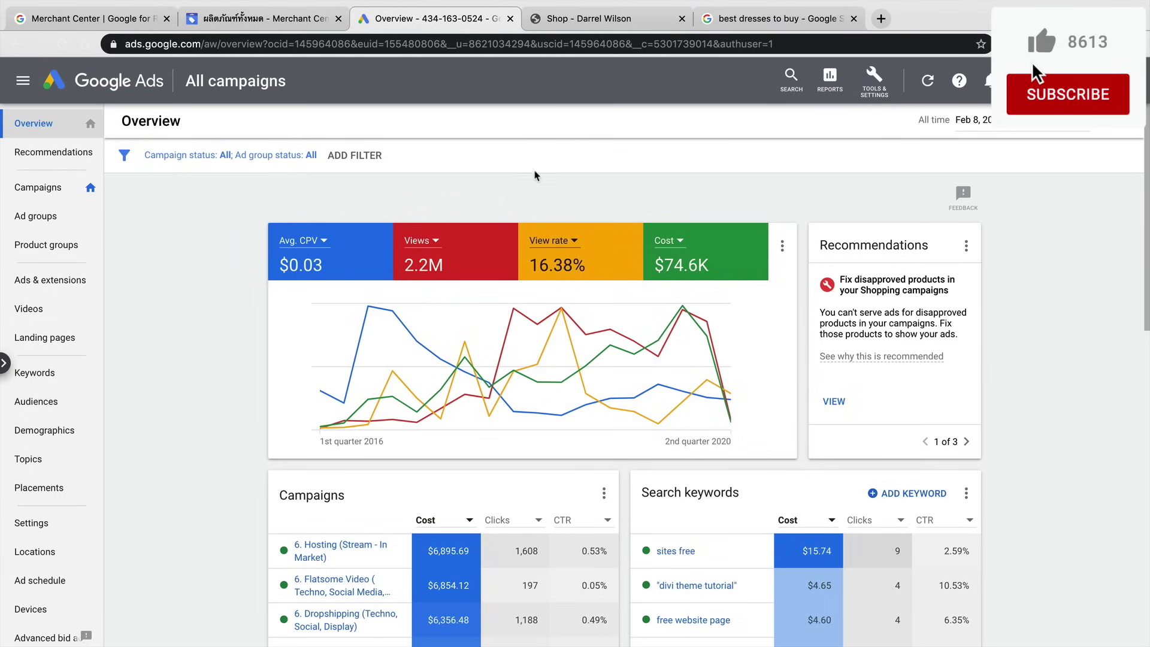
pyautogui.scroll(-2, 535, 175)
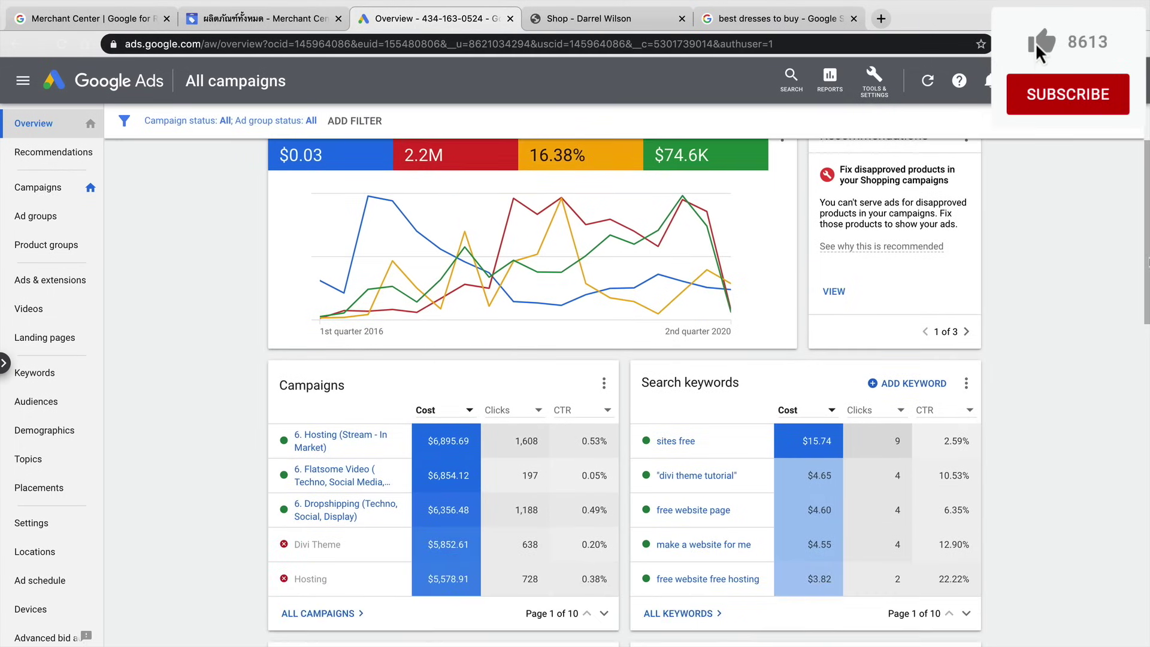
pyautogui.scroll(-1, 707, 393)
pyautogui.moveTo(428, 375)
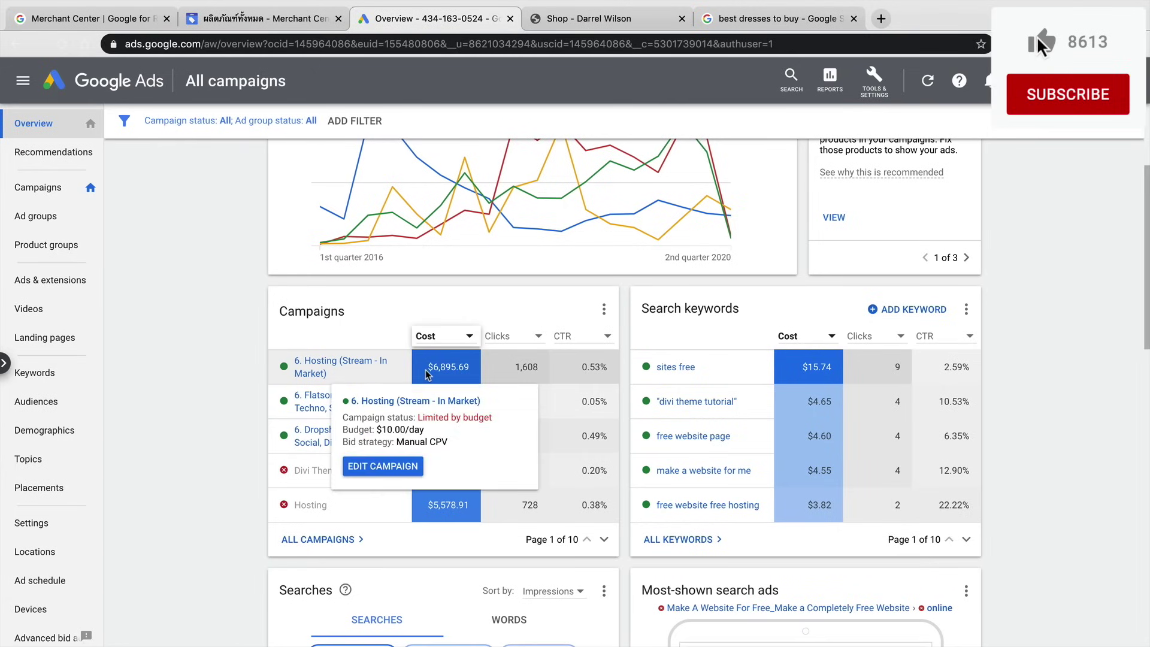
pyautogui.scroll(-3, 994, 525)
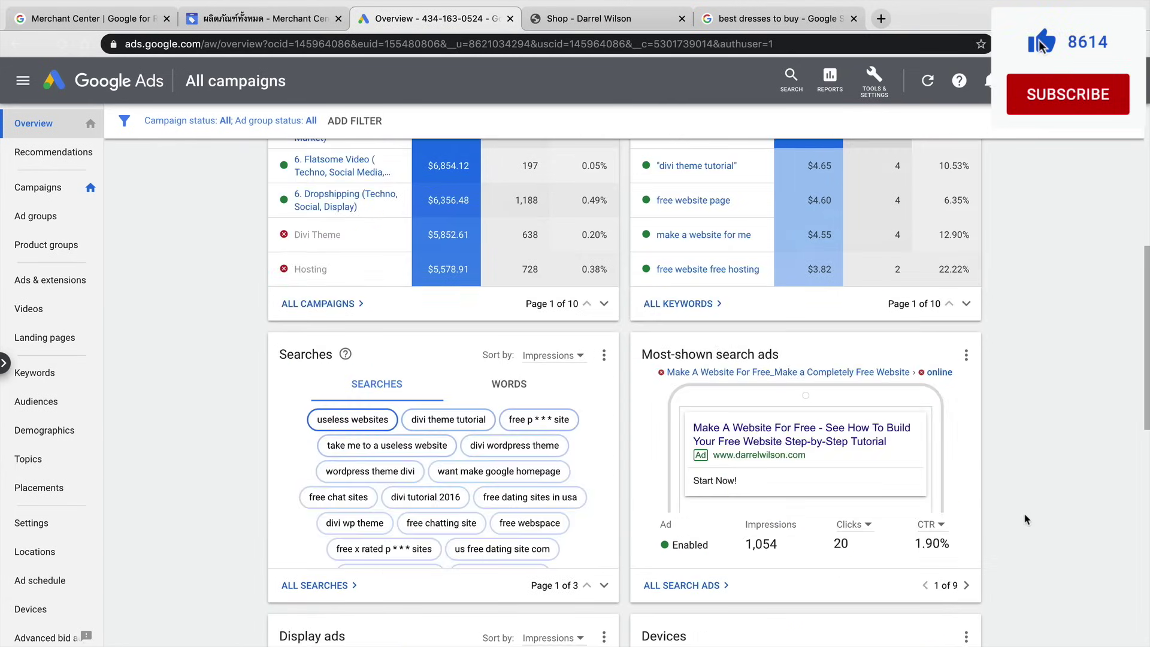
pyautogui.scroll(-5, 995, 417)
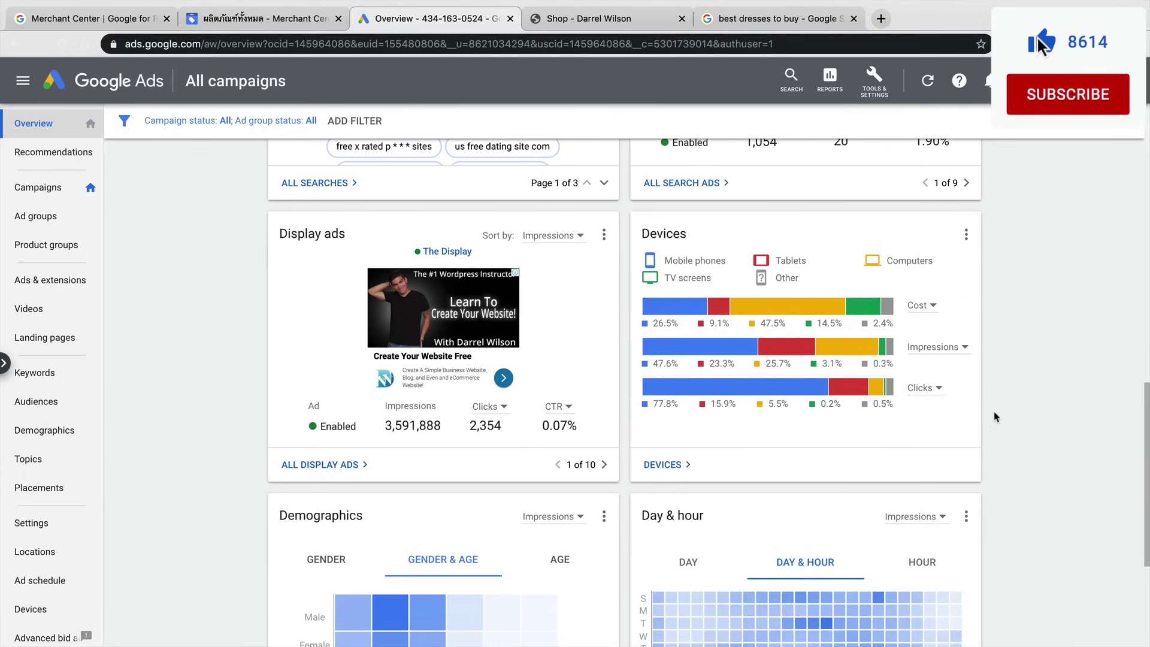
pyautogui.scroll(-1, 996, 416)
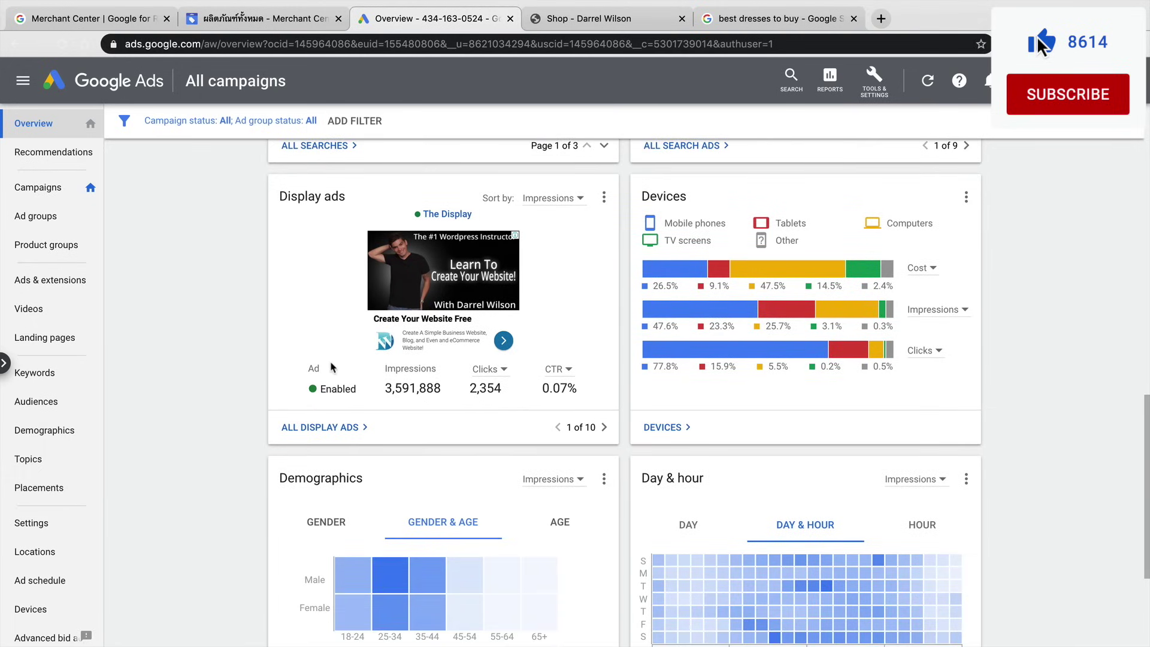
pyautogui.scroll(-1, 899, 479)
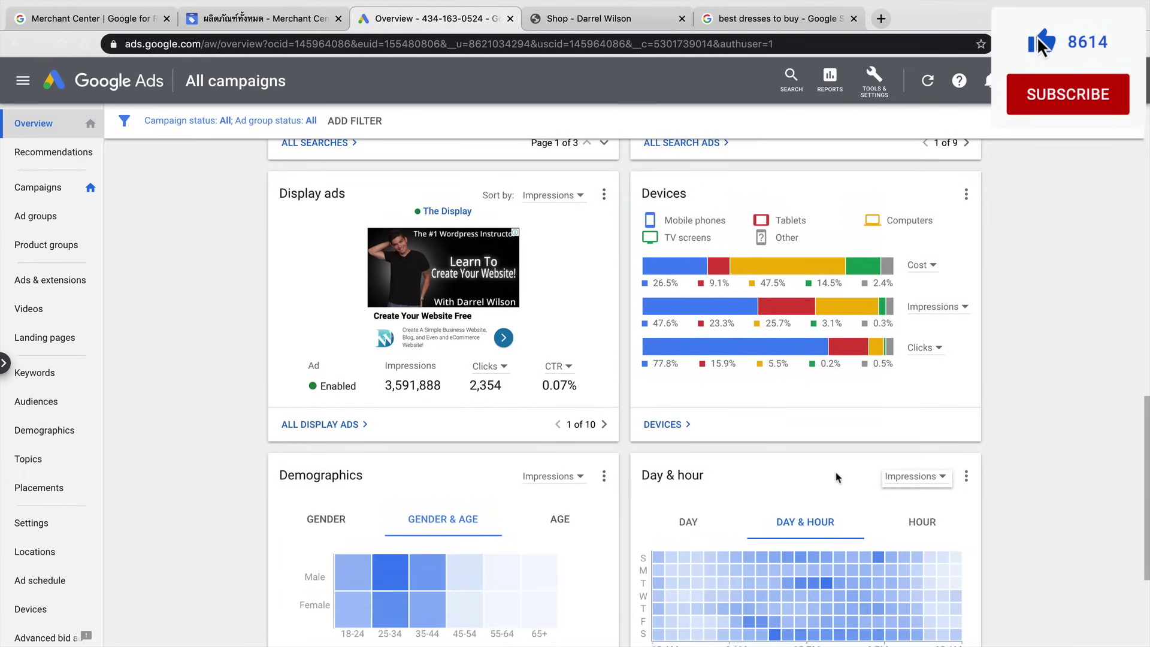
pyautogui.scroll(-4, 1147, 406)
pyautogui.scroll(7, 1137, 403)
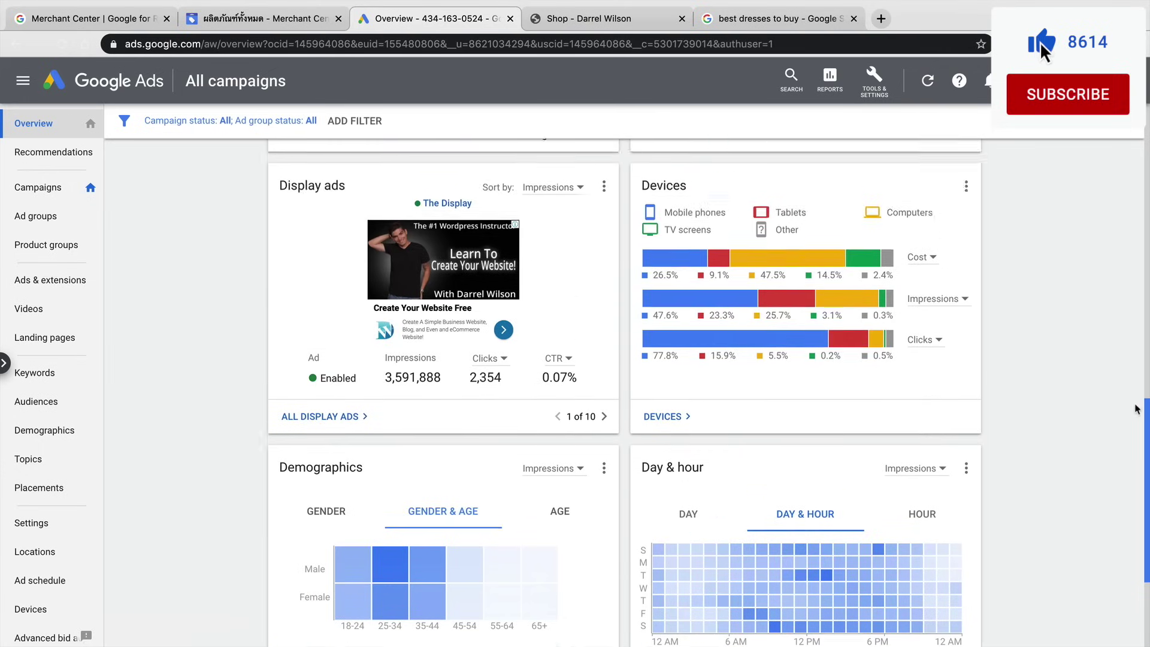
pyautogui.scroll(10, 1122, 348)
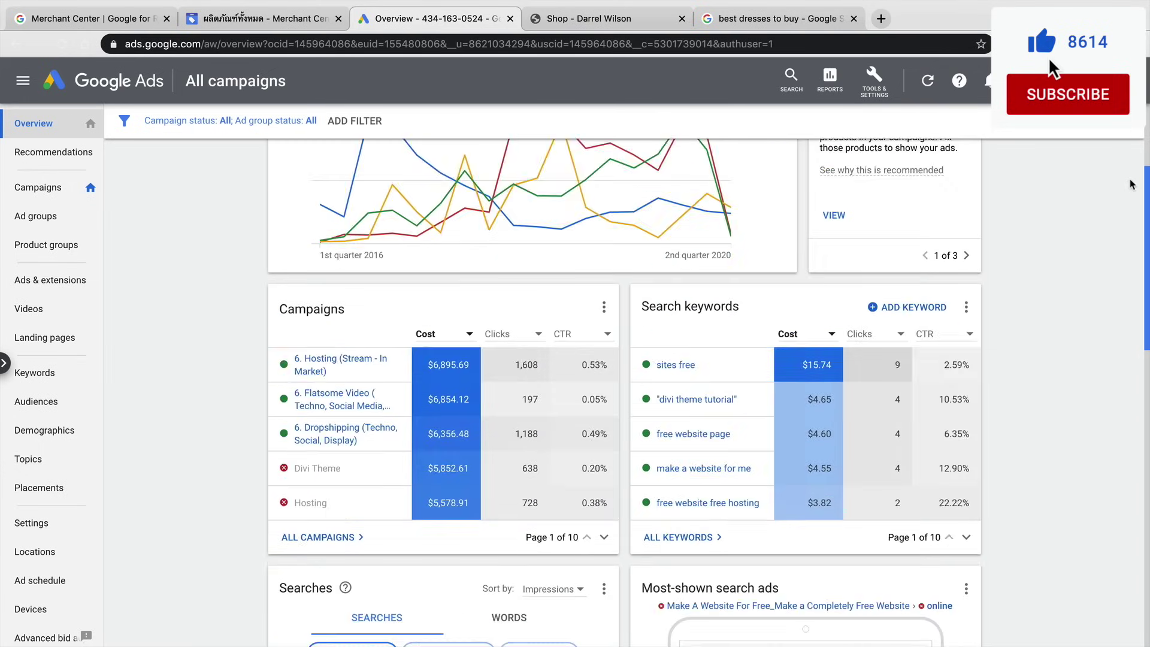
pyautogui.scroll(1, 1139, 132)
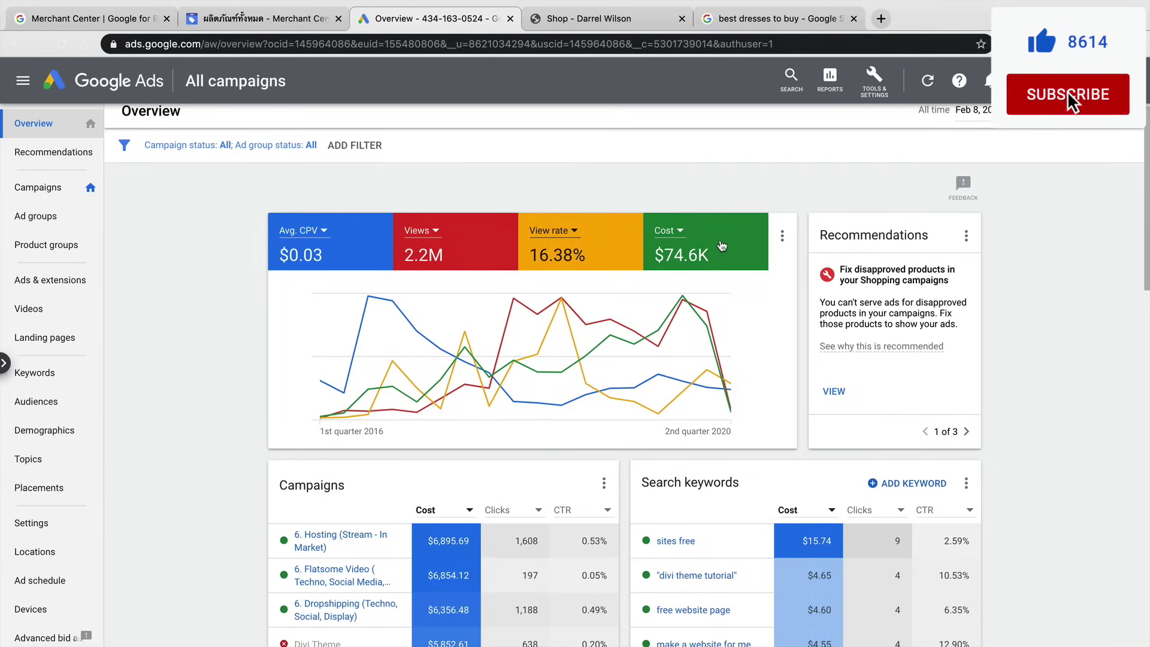
pyautogui.scroll(1, 599, 360)
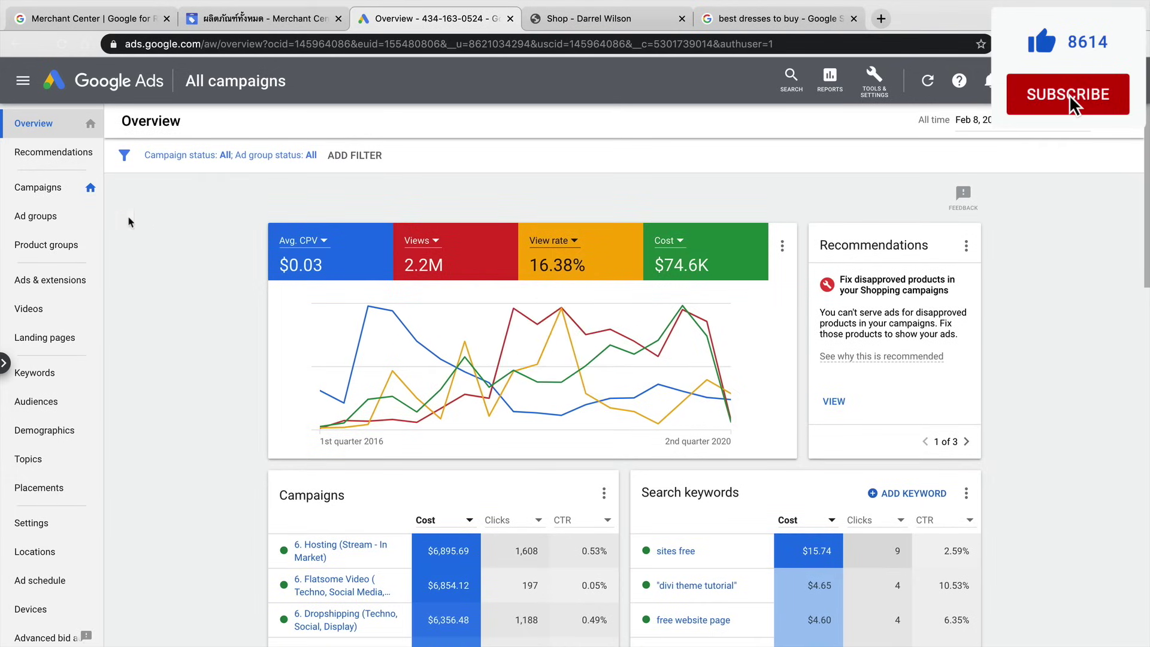
# - Open the campaigns list and examine the campaigns' budgets, costs and the meaning of the Limited by budget status
pyautogui.click(55, 189)
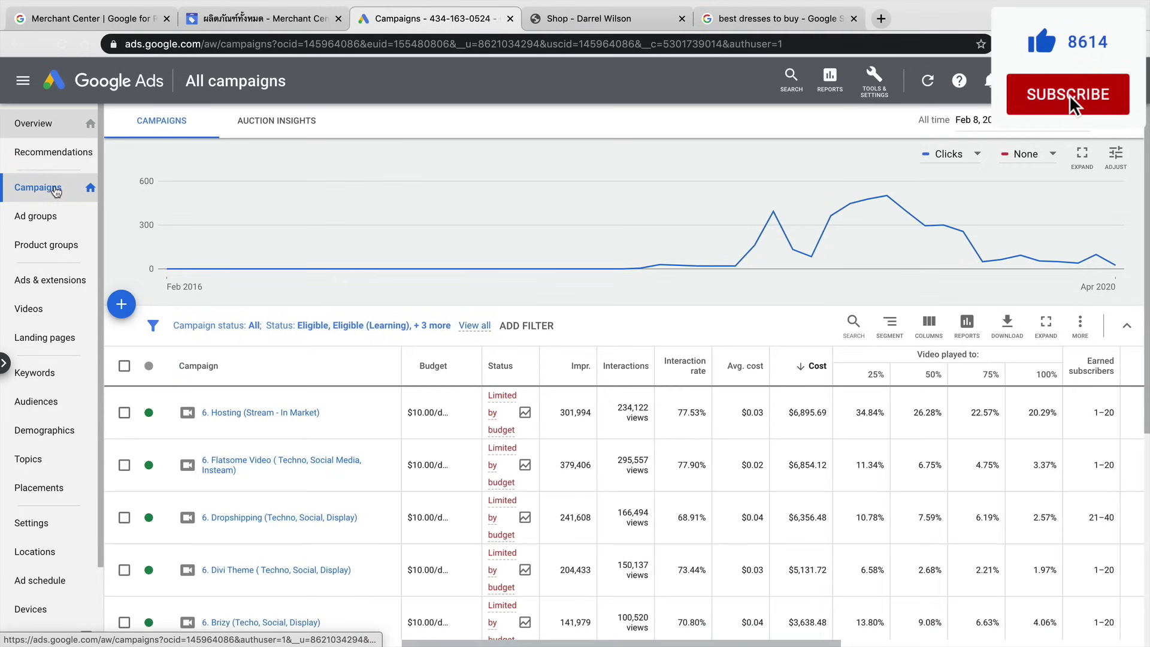
pyautogui.scroll(-3, 1147, 372)
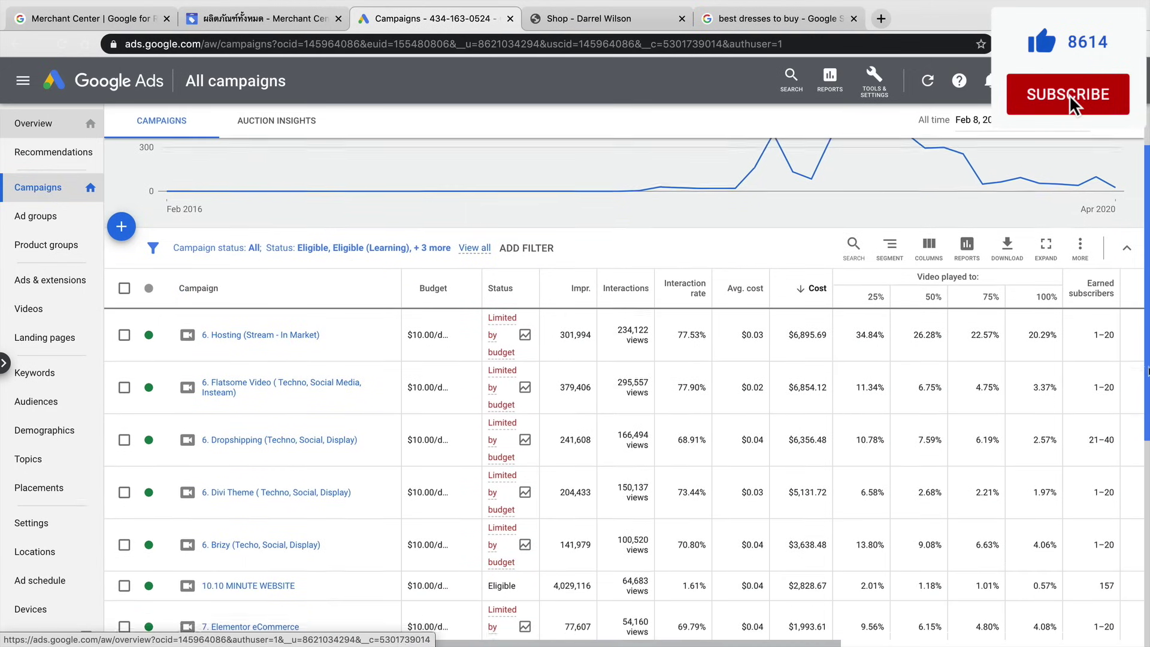
pyautogui.scroll(-3, 1147, 372)
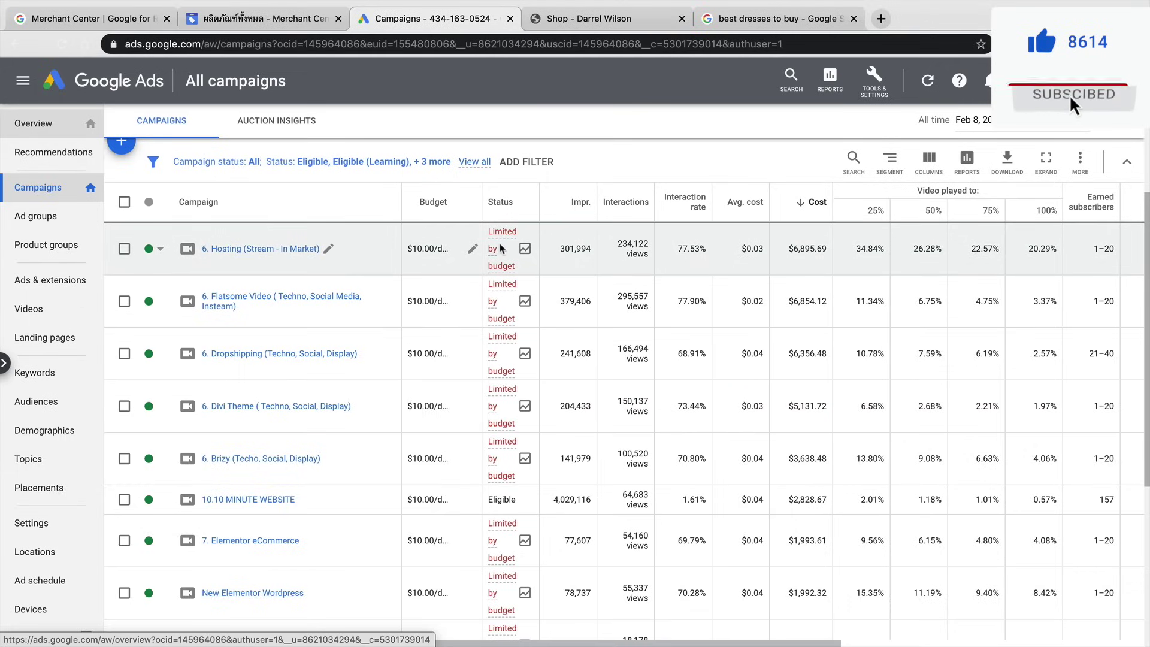
pyautogui.moveTo(499, 243)
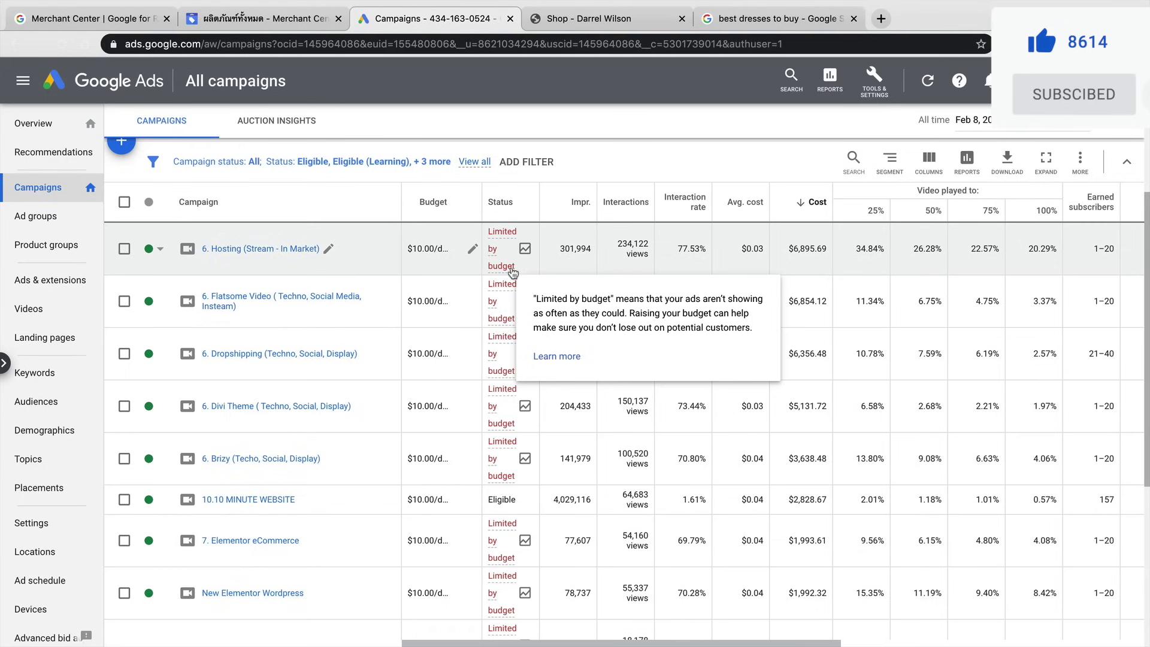
pyautogui.scroll(3, 1147, 348)
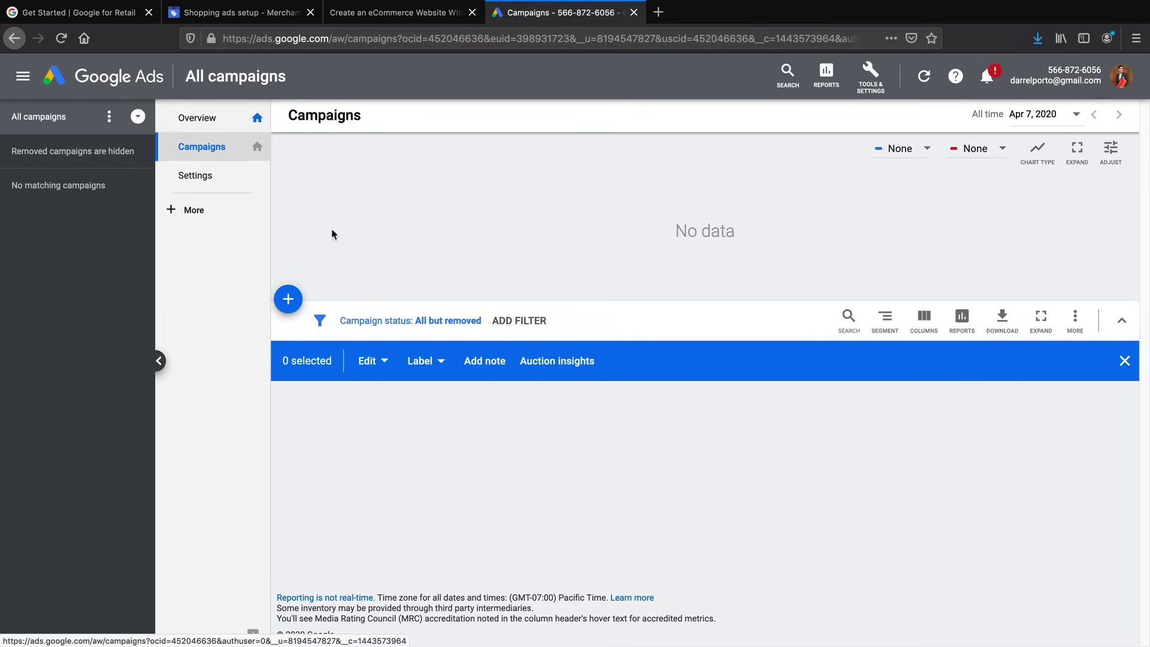
# - Start a new campaign without a goal's guidance in the newly linked account and choose Shopping as the campaign type
pyautogui.click(293, 305)
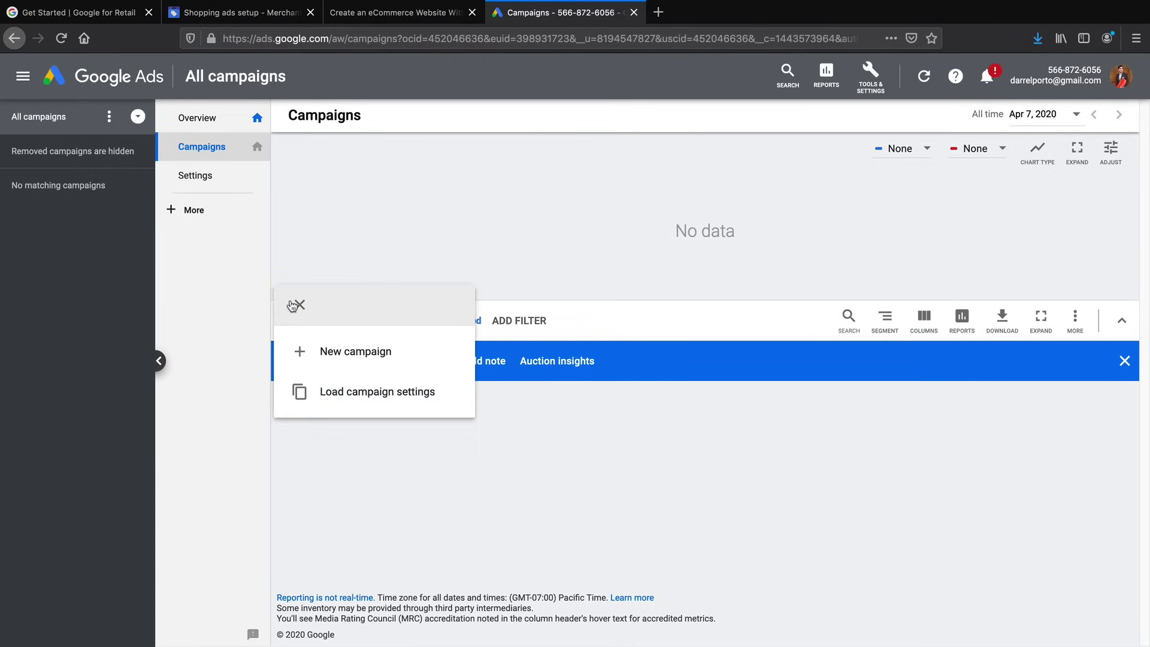
pyautogui.click(340, 357)
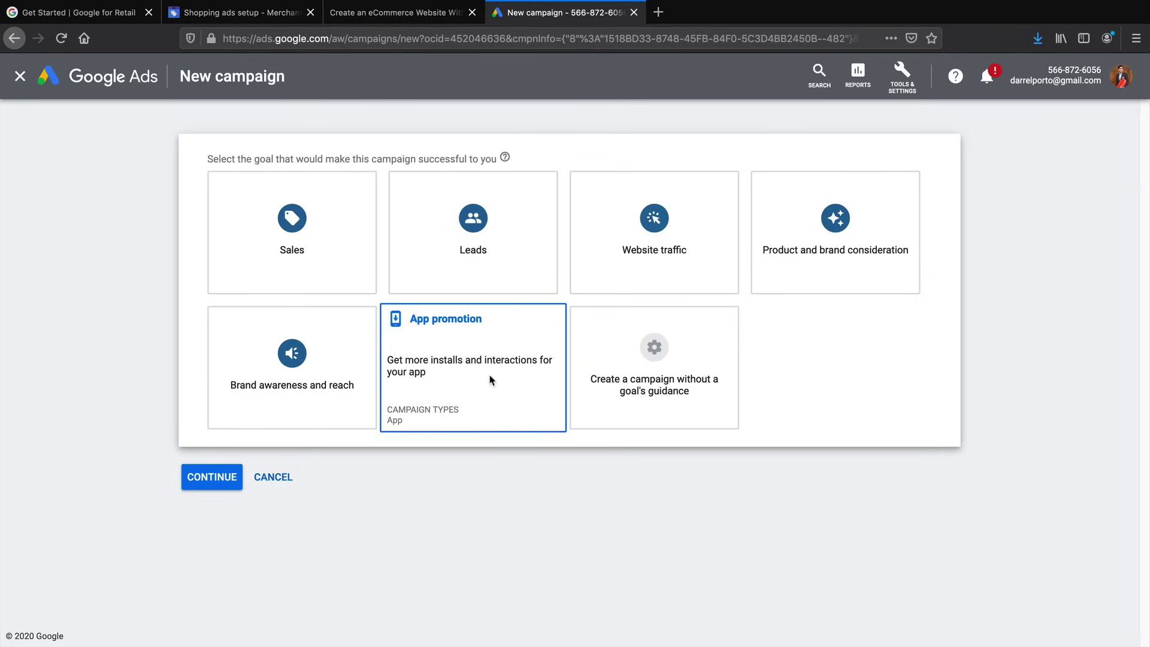
pyautogui.click(643, 376)
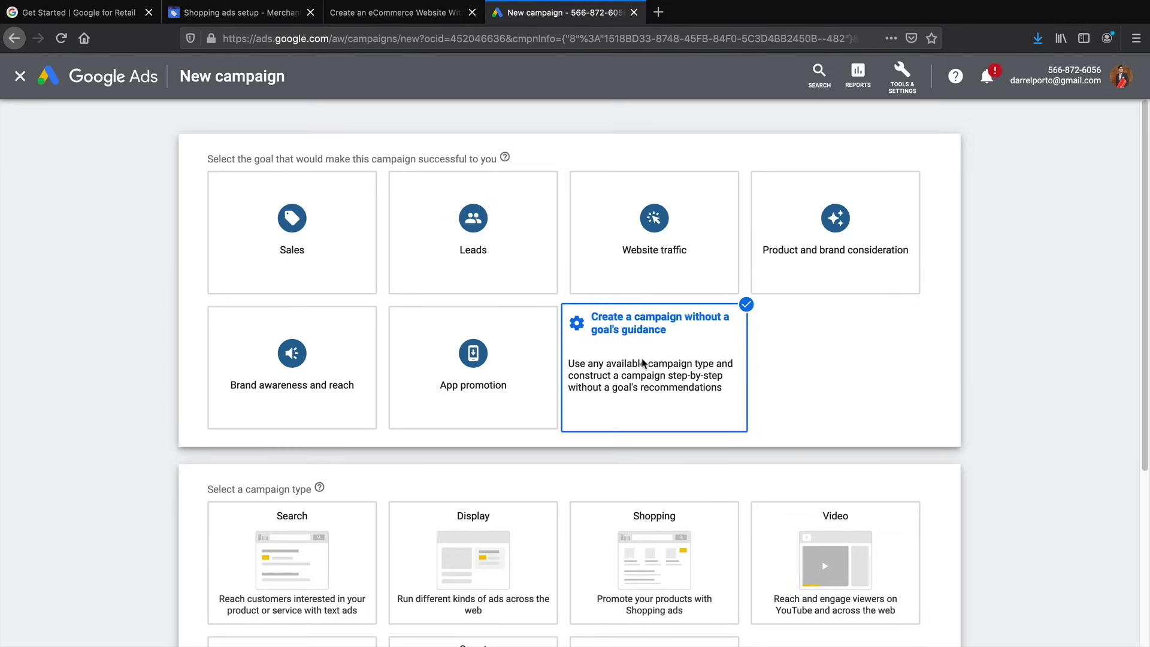
pyautogui.scroll(-1, 641, 368)
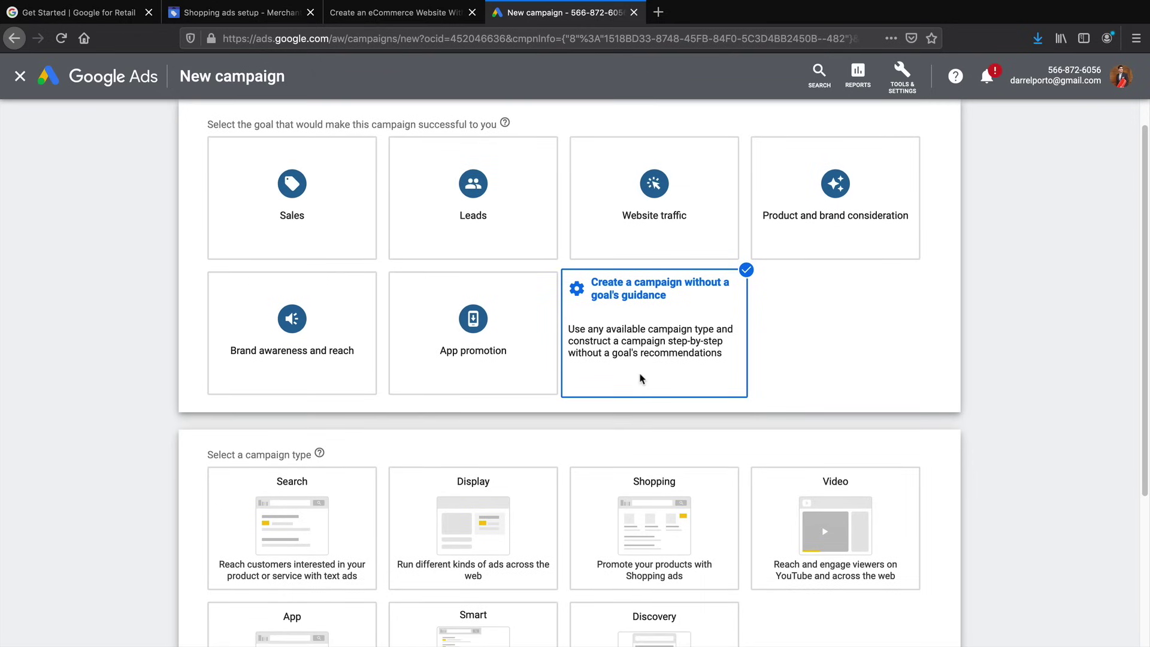
pyautogui.scroll(-1, 640, 403)
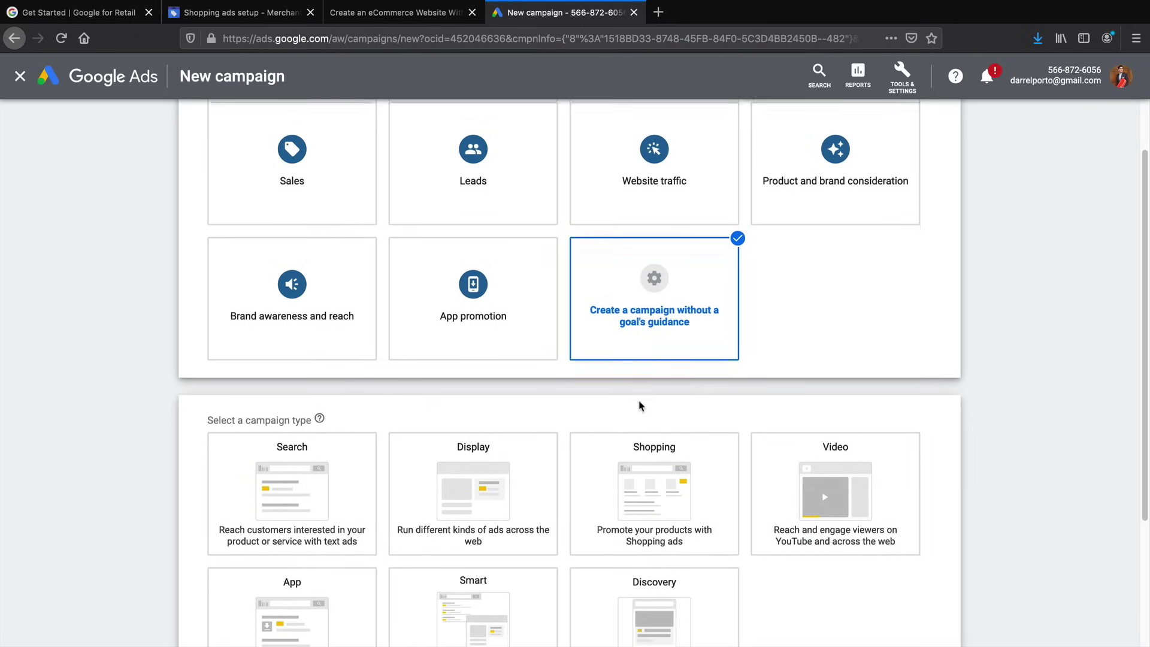
pyautogui.scroll(-2, 626, 390)
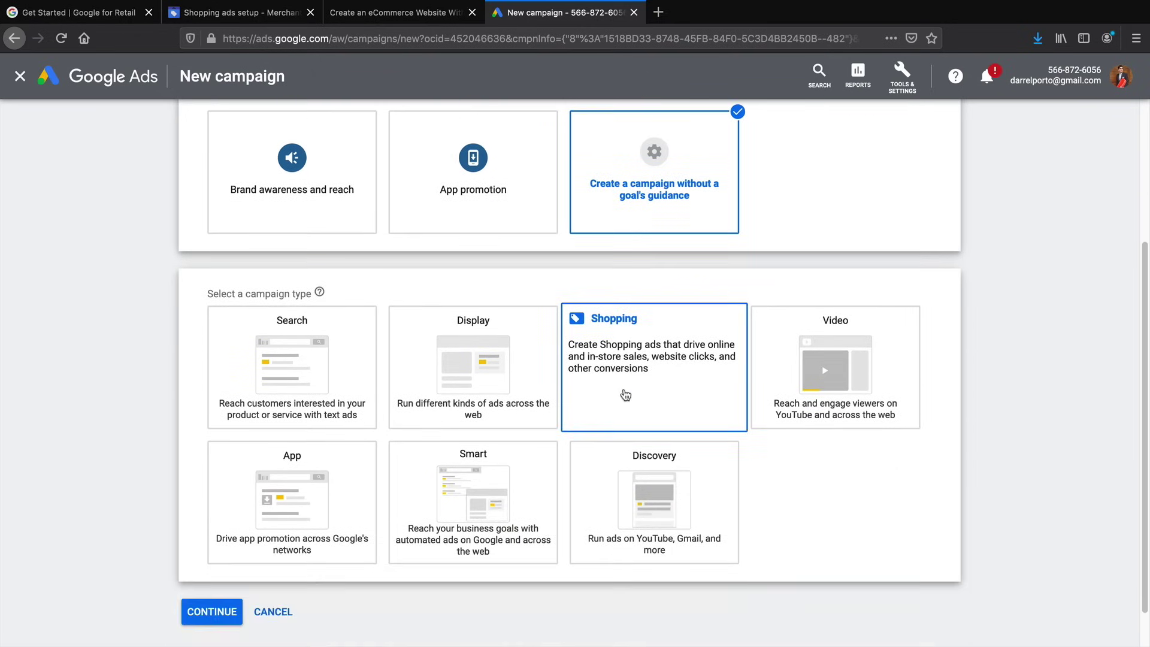
pyautogui.click(599, 340)
pyautogui.scroll(-1, 607, 344)
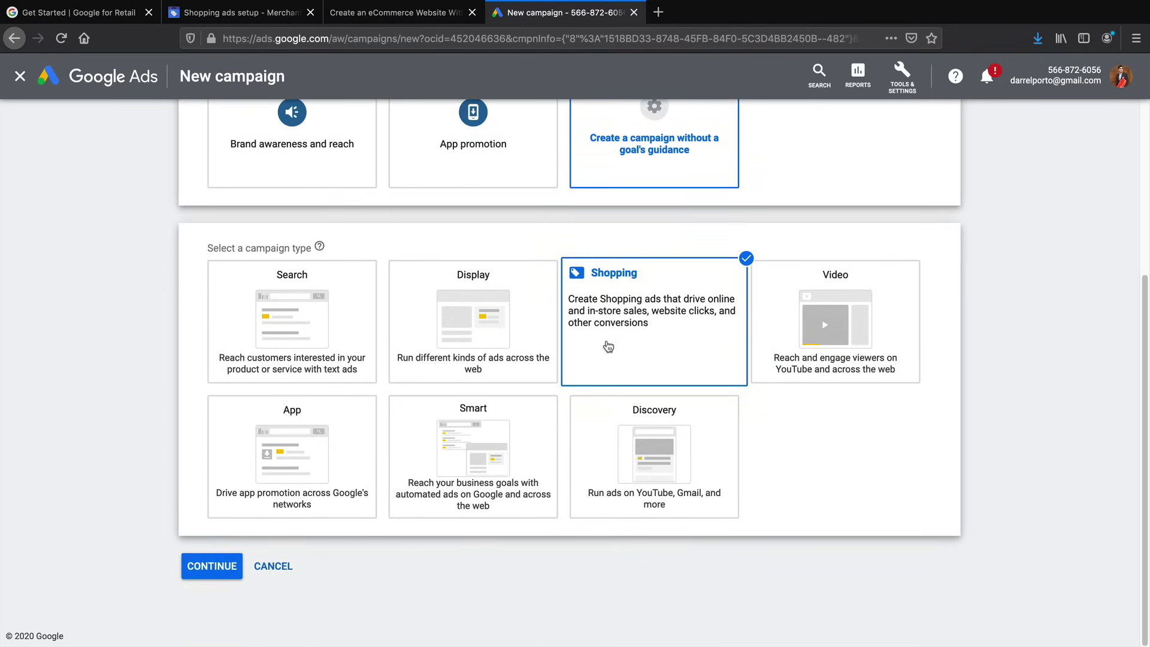
pyautogui.click(209, 569)
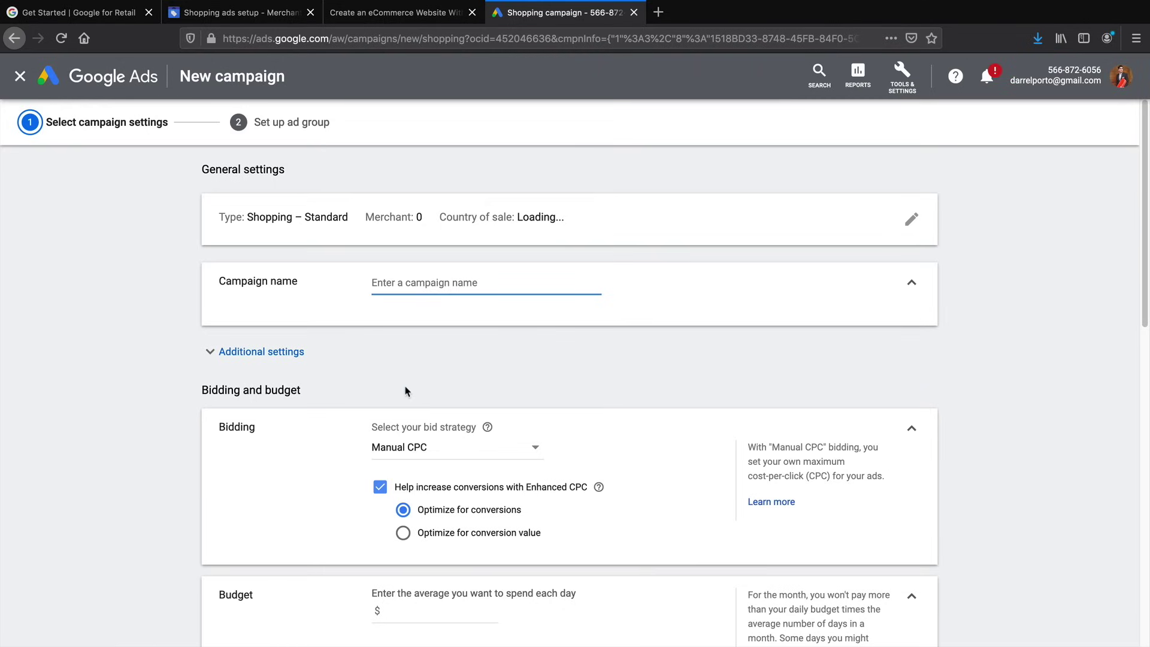
pyautogui.click(440, 220)
pyautogui.moveTo(439, 220); pyautogui.dragTo(560, 223)
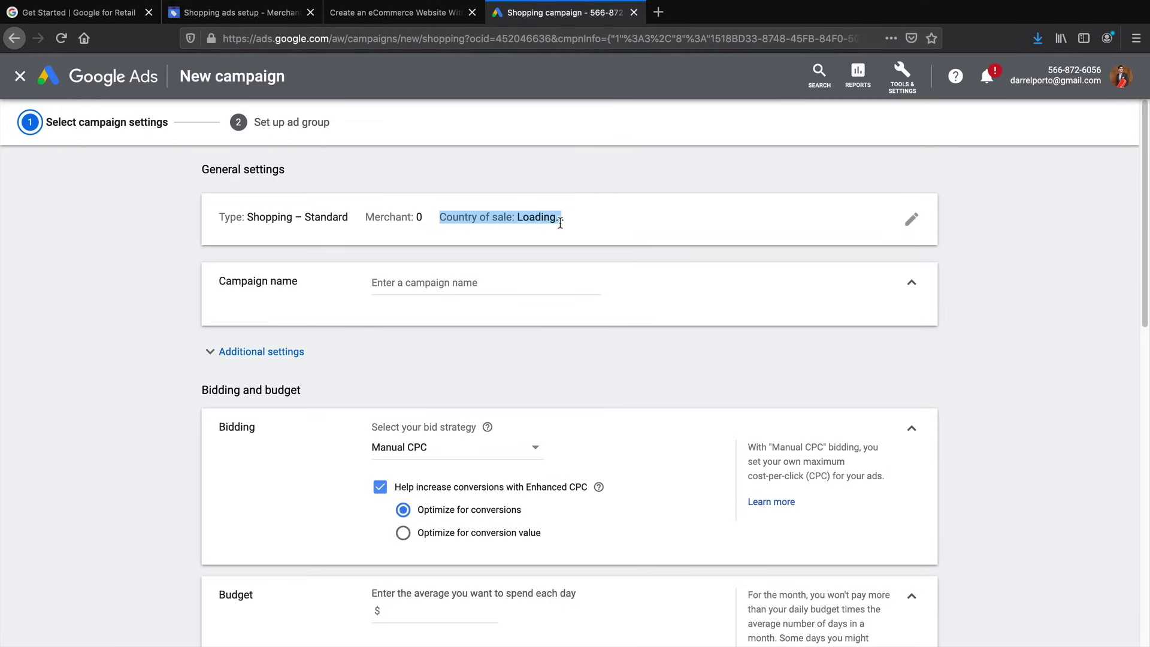
pyautogui.click(911, 218)
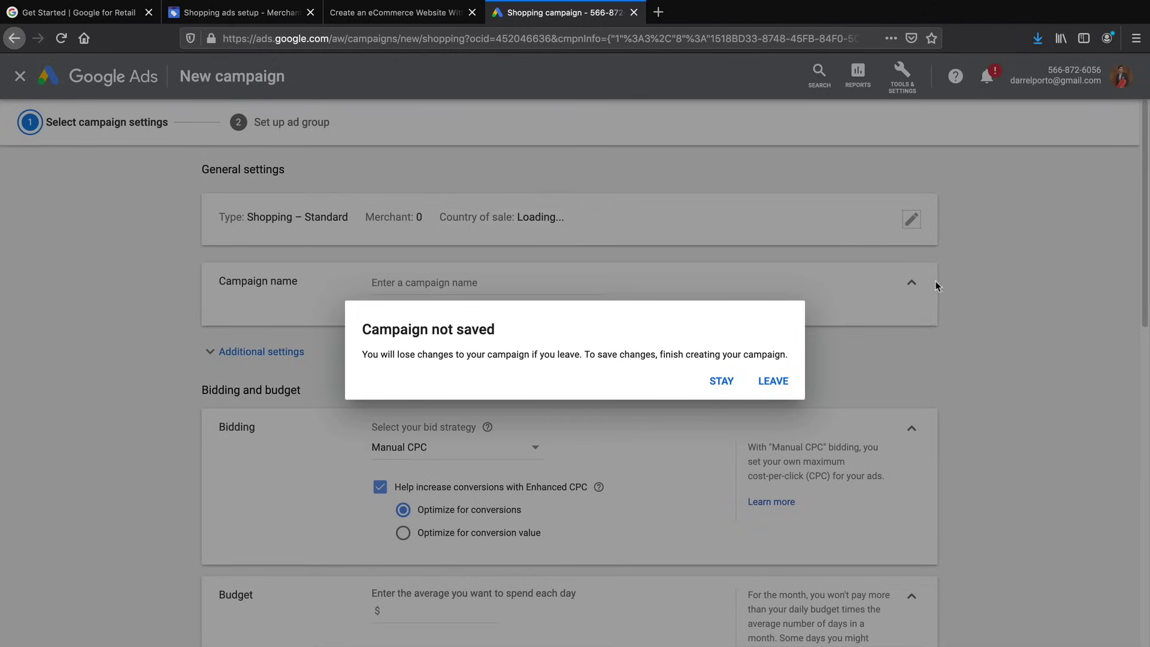
pyautogui.click(773, 381)
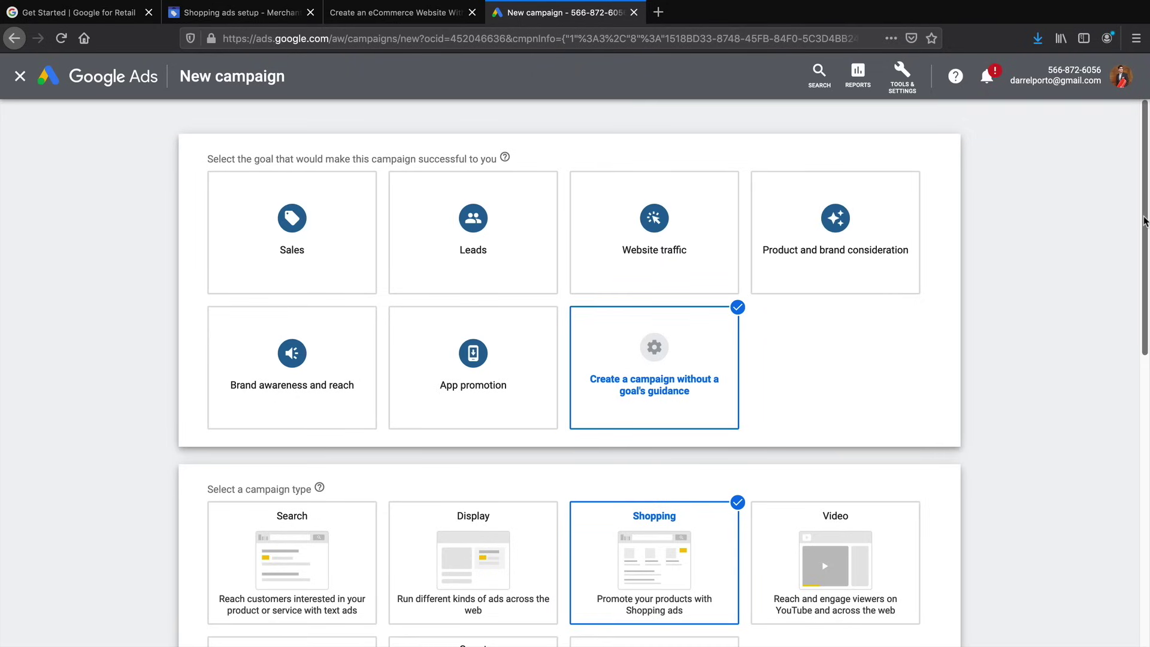
# - Check the eCommerce Website merchant account, United States as sales country and Standard Shopping campaign subtype, and continue to the campaign settings
pyautogui.moveTo(1144, 222); pyautogui.dragTo(1142, 500)
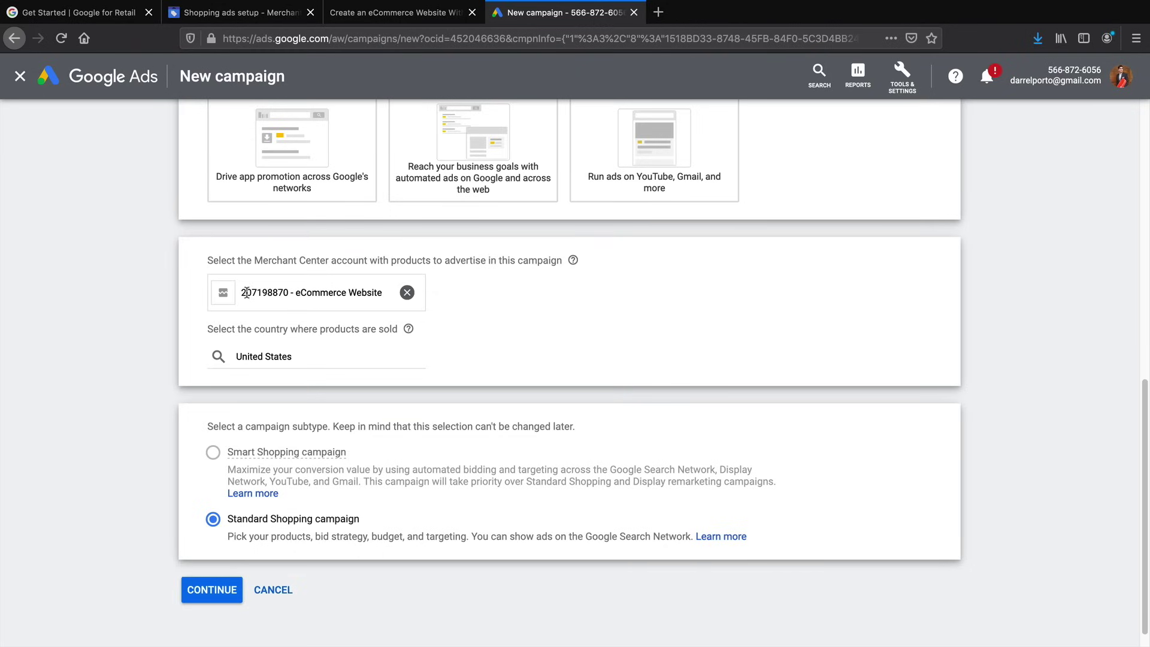
pyautogui.moveTo(248, 292); pyautogui.dragTo(377, 296)
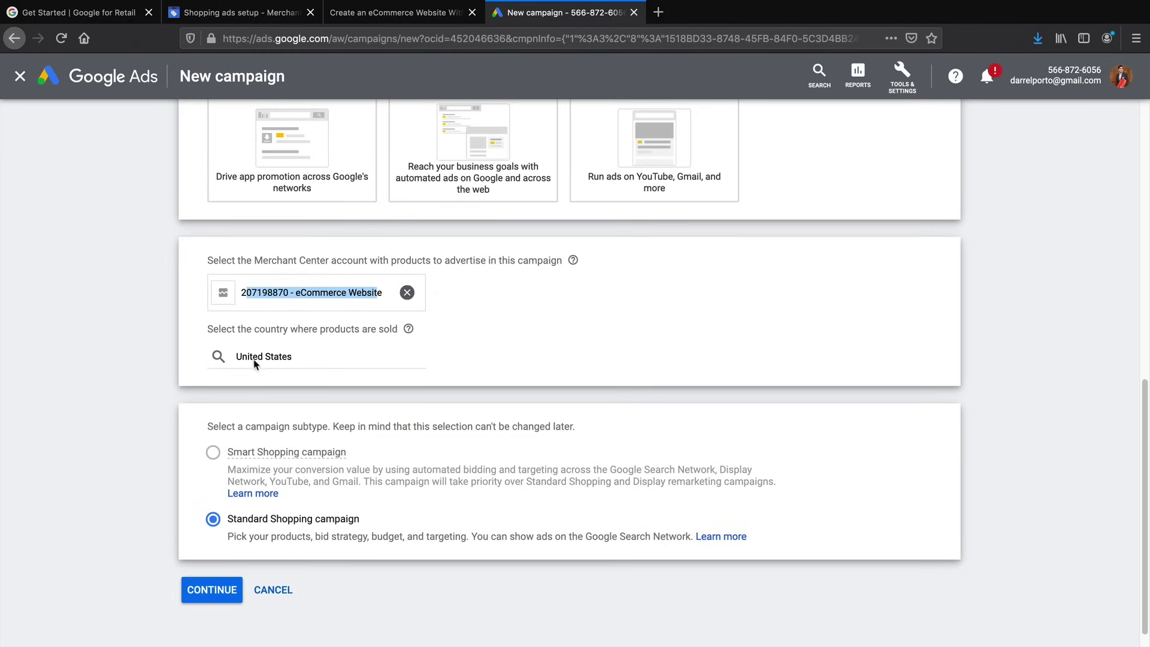
pyautogui.moveTo(210, 329); pyautogui.dragTo(390, 330)
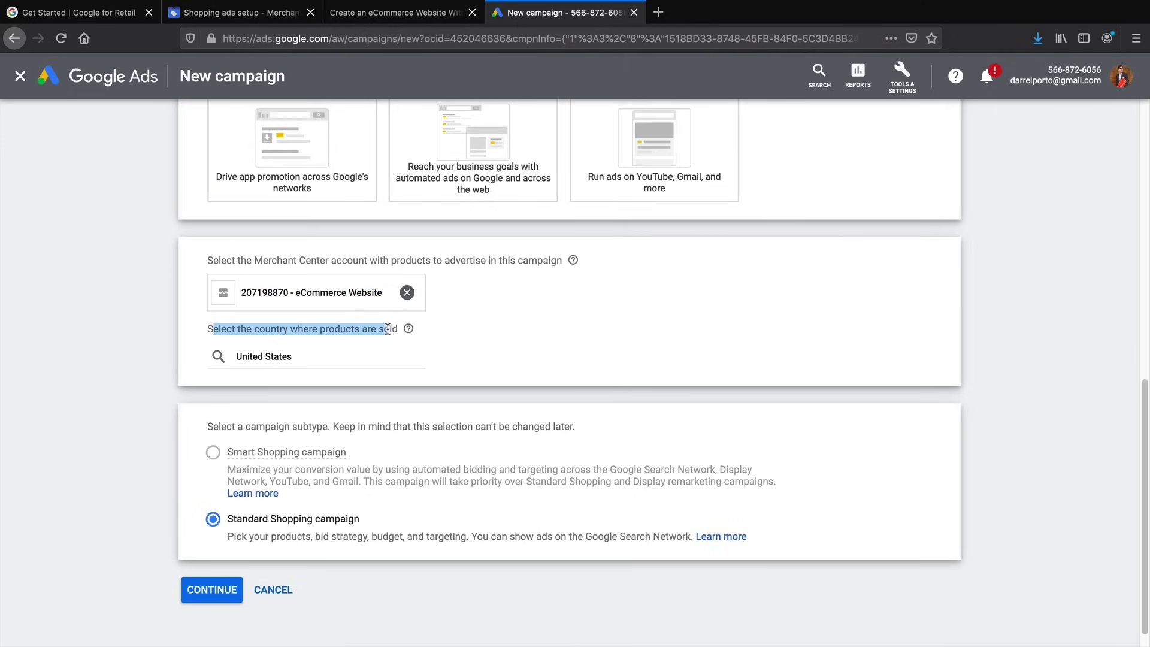
pyautogui.click(264, 367)
pyautogui.click(250, 417)
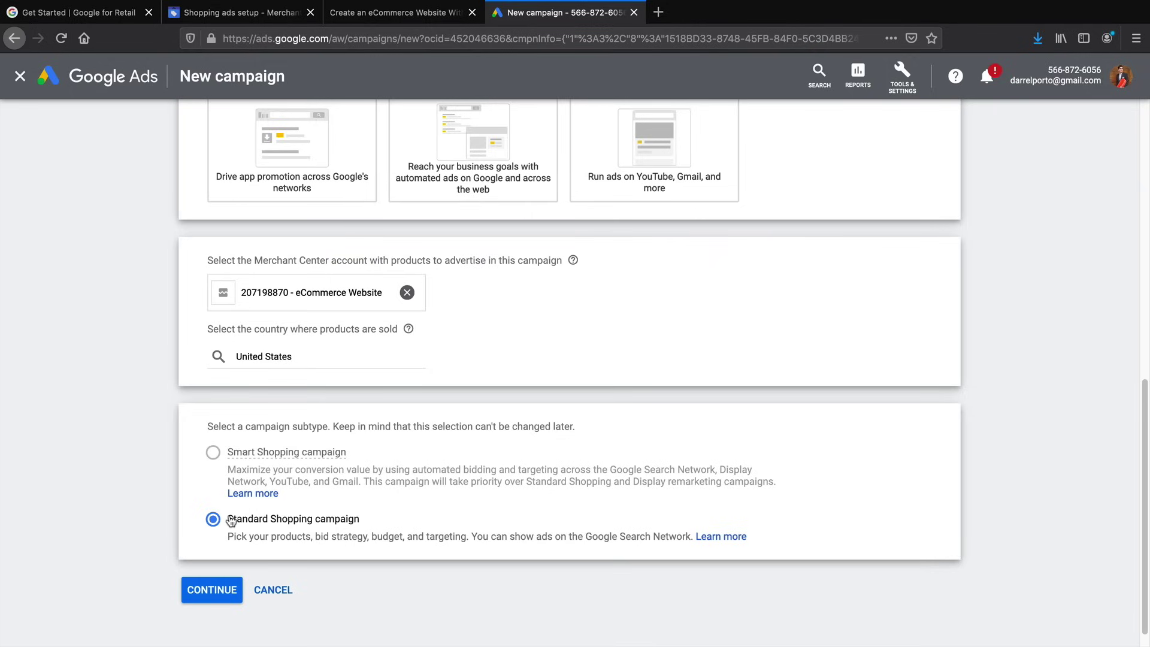
pyautogui.moveTo(227, 518); pyautogui.dragTo(365, 532)
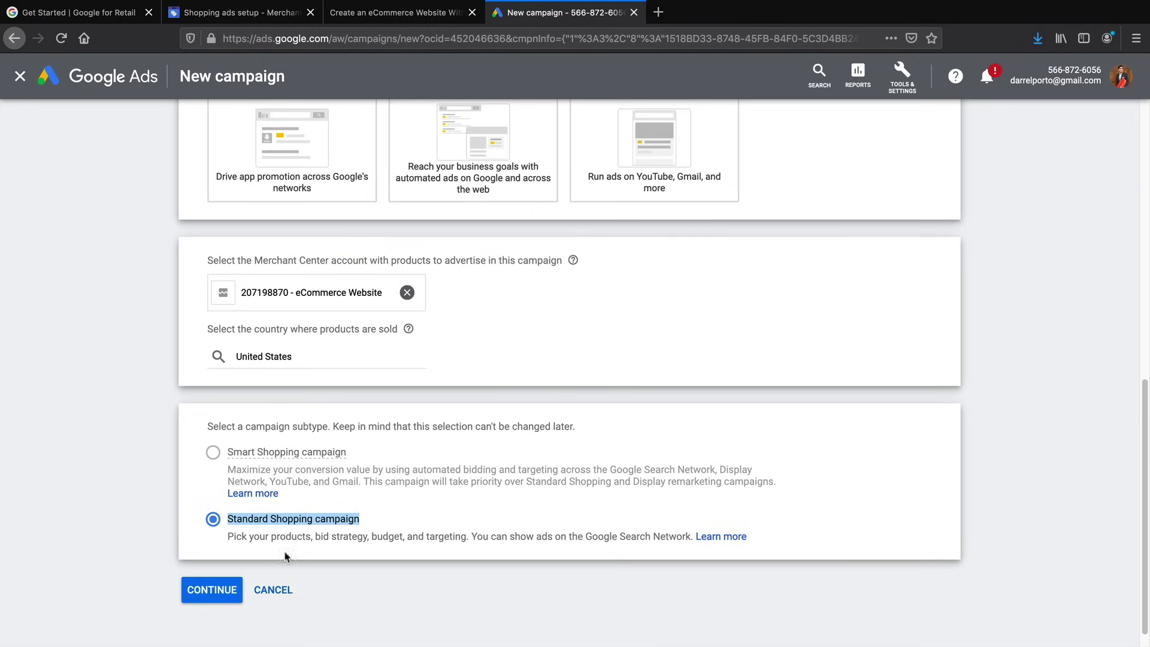
pyautogui.click(215, 591)
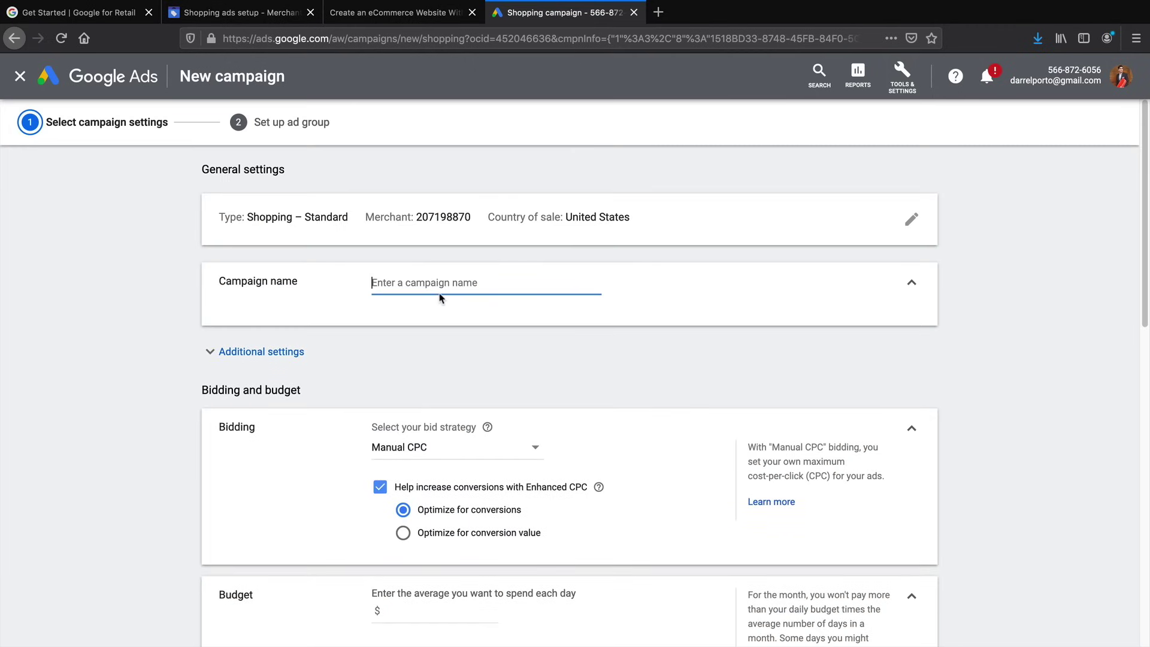
# - Name the campaign "eCommerce Flatsome"
pyautogui.write('eComme')
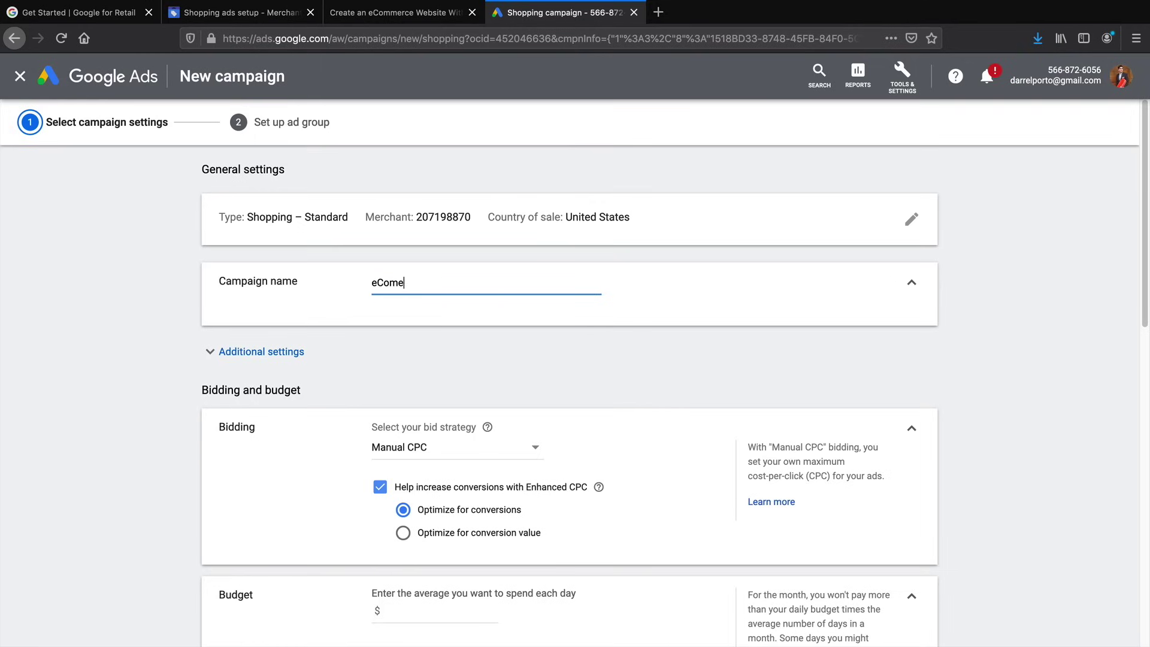
pyautogui.write('r')
pyautogui.press('BackSpace')
pyautogui.press('BackSpace')
pyautogui.write('merce Flatsome')
# - Review the available bid strategies, try Maximize clicks and switch the bidding back to Manual CPC
pyautogui.scroll(-2, 412, 335)
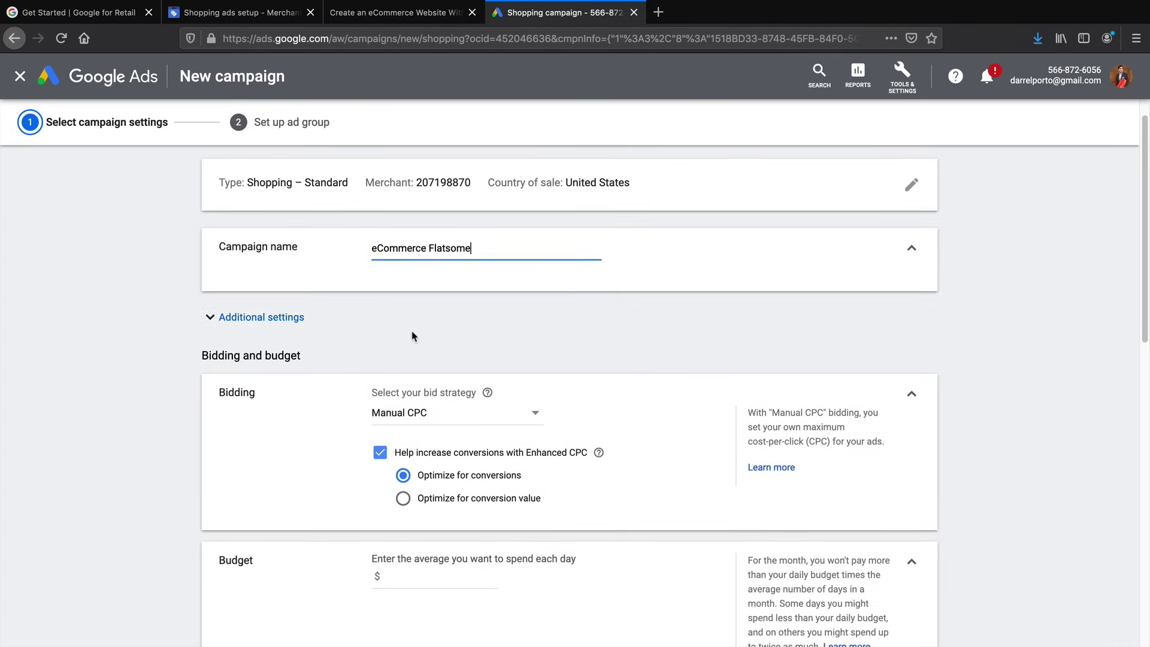
pyautogui.scroll(-2, 413, 336)
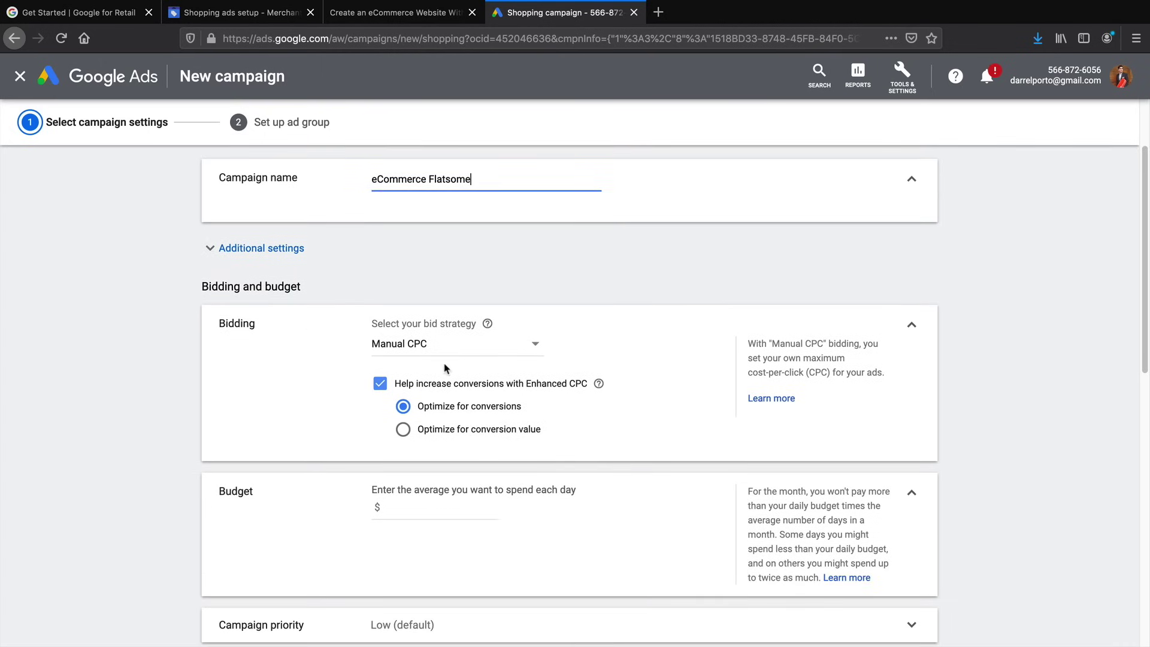
pyautogui.click(445, 343)
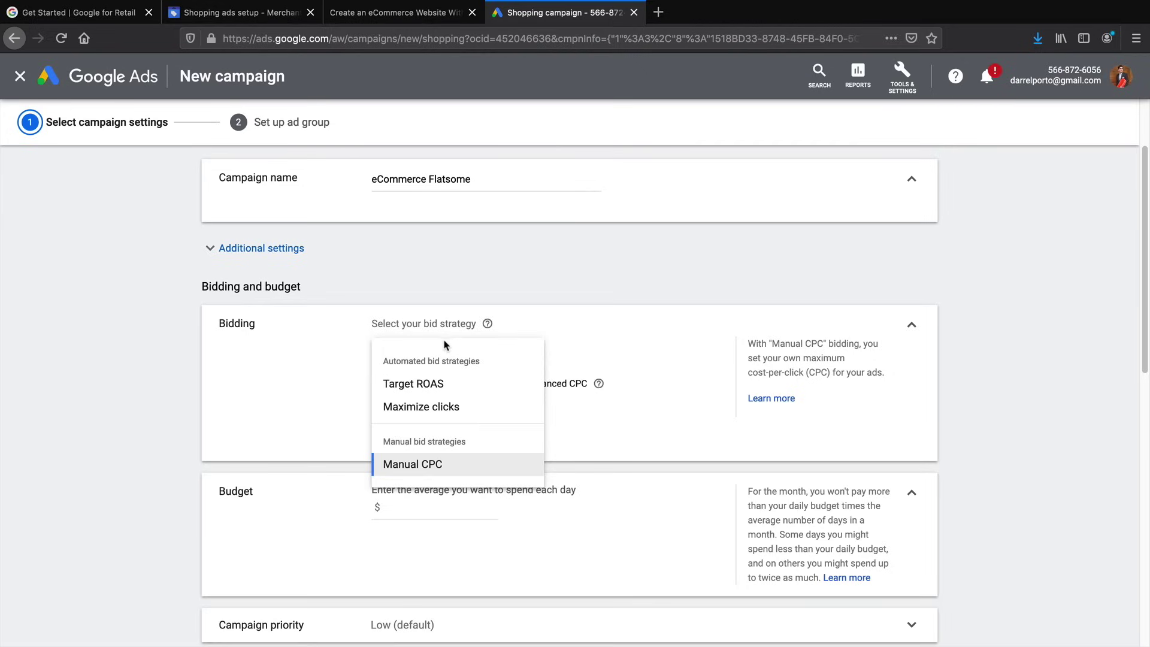
pyautogui.click(440, 467)
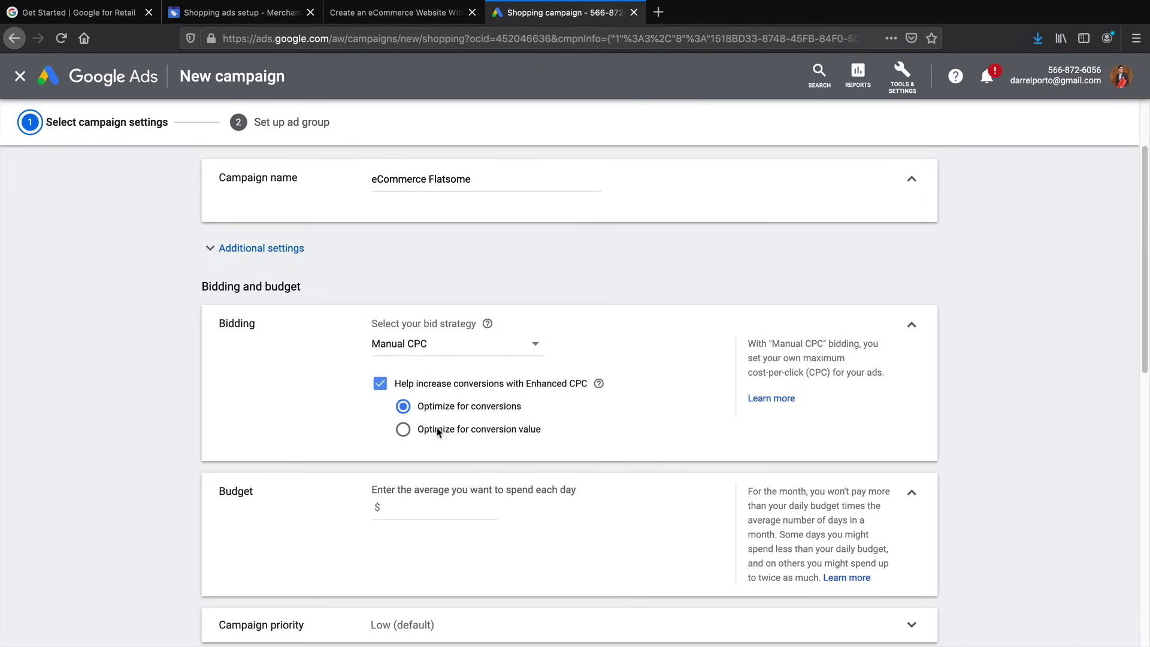
pyautogui.click(461, 348)
pyautogui.click(453, 406)
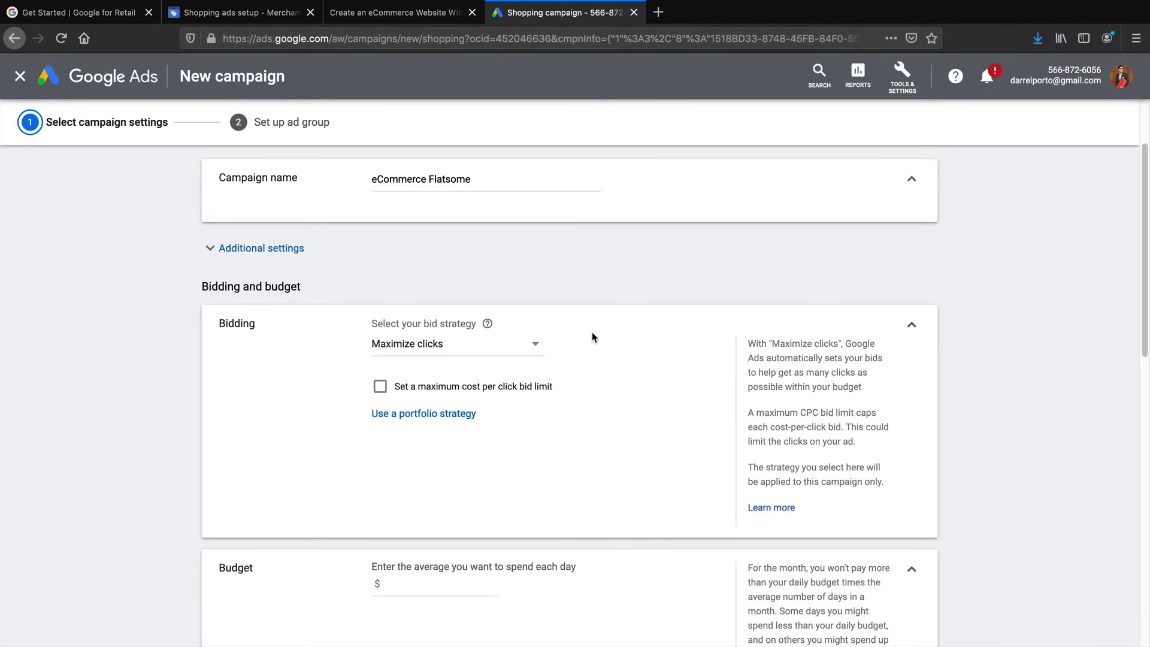
pyautogui.click(534, 344)
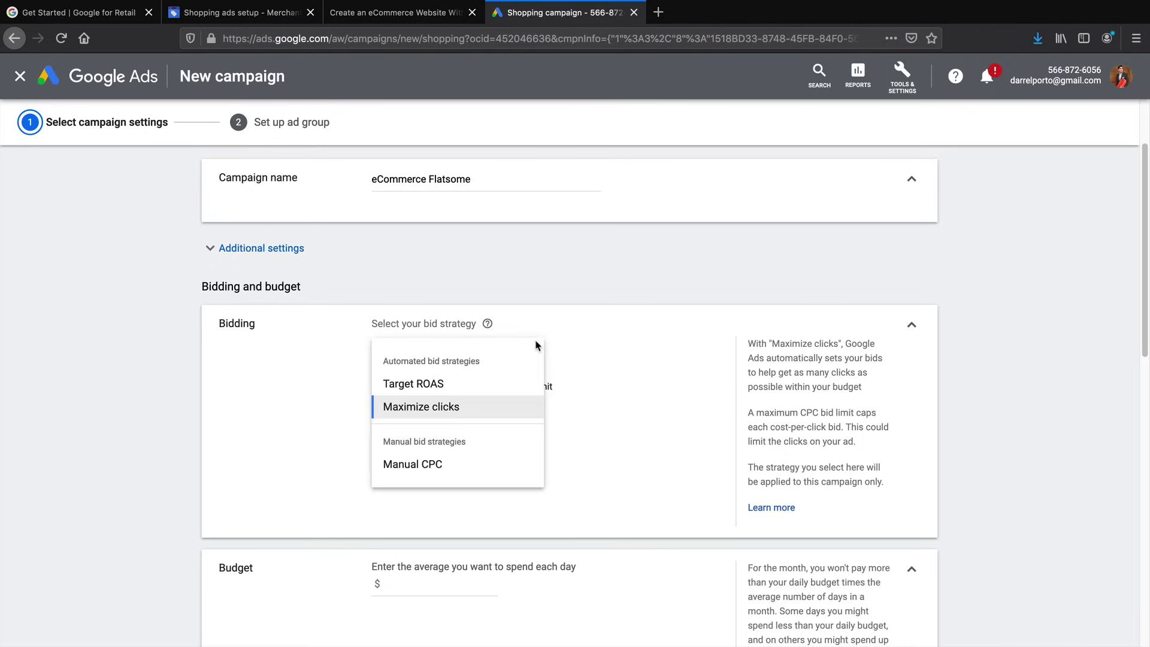
pyautogui.click(435, 468)
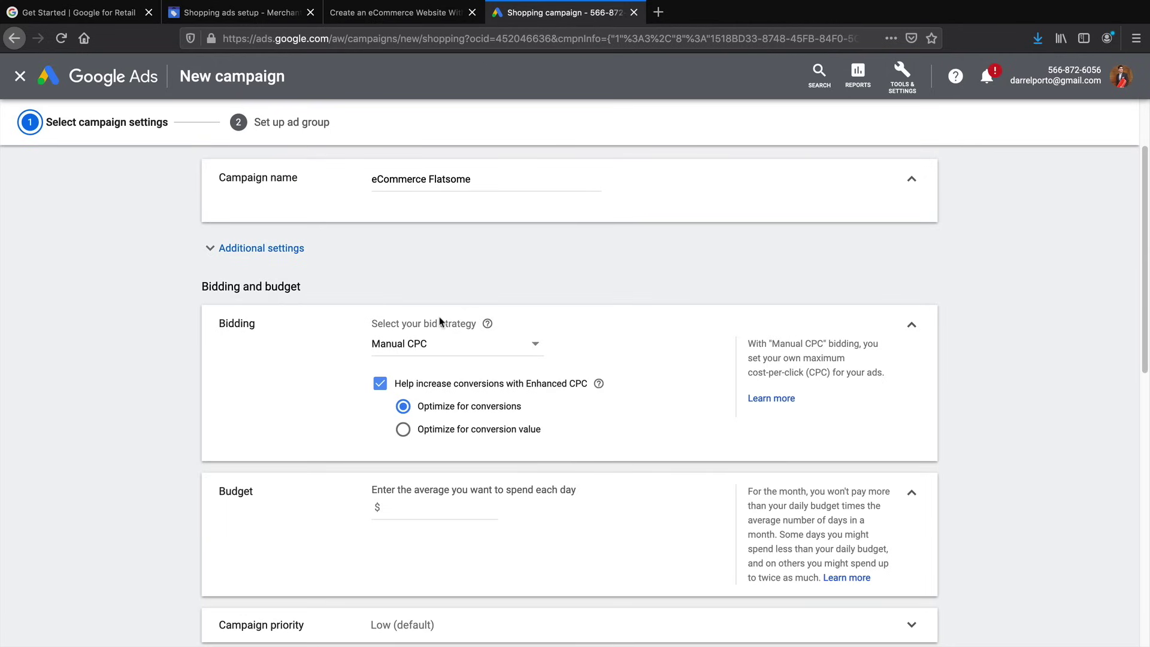
# - Set the campaign's average daily budget to $50
pyautogui.scroll(-3, 442, 328)
pyautogui.click(439, 436)
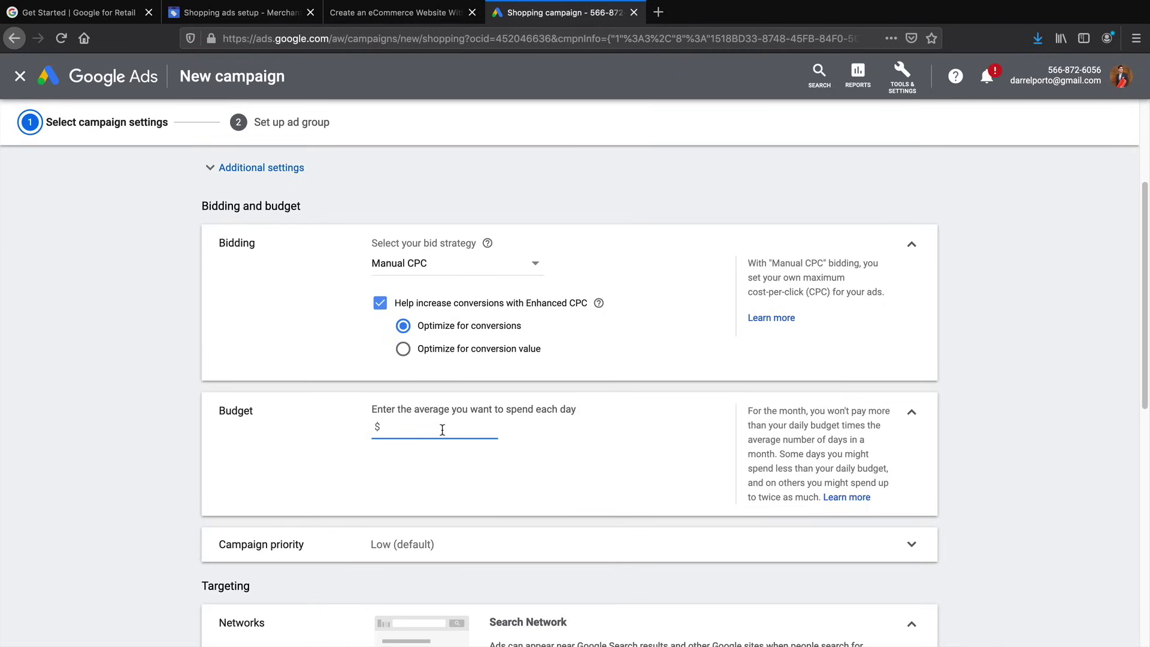
pyautogui.write('50')
# - Expand the campaign priority options, try High and set the priority back to Low (default)
pyautogui.scroll(-4, 445, 455)
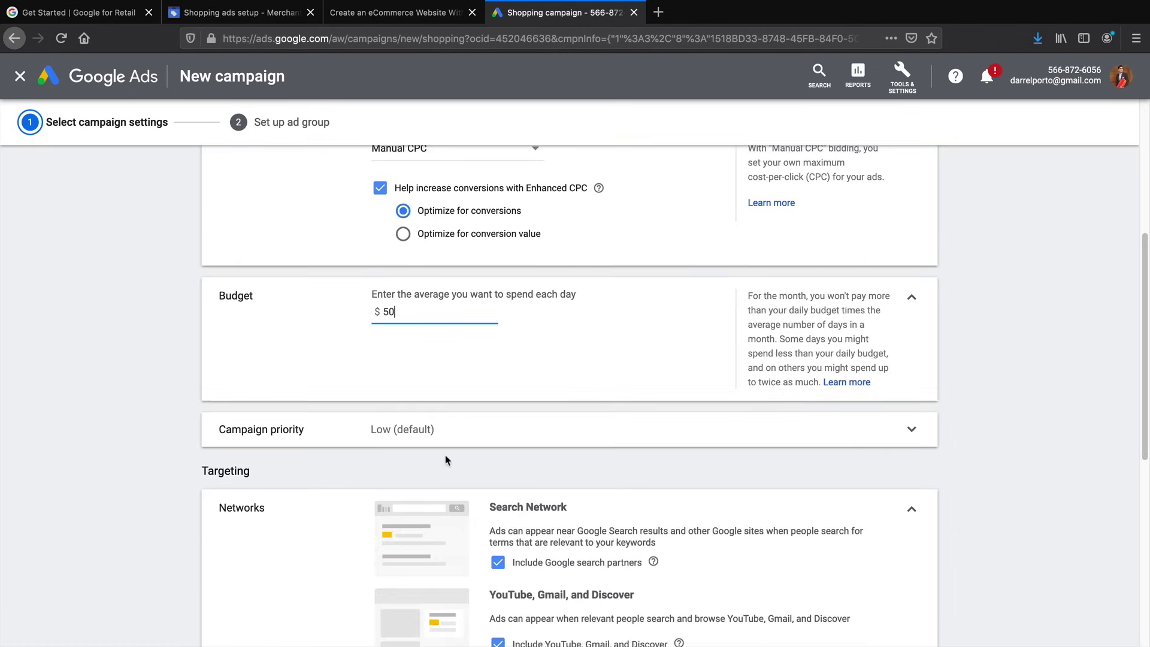
pyautogui.click(360, 437)
pyautogui.scroll(-1, 368, 454)
pyautogui.scroll(-1, 368, 453)
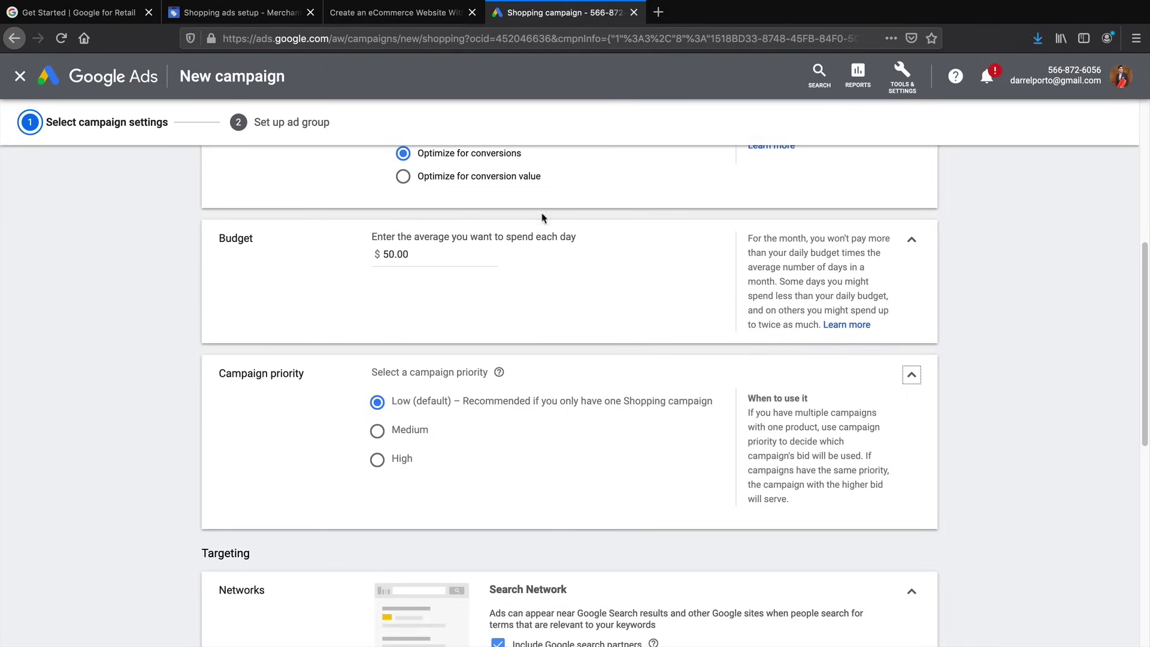
pyautogui.click(398, 461)
pyautogui.click(406, 408)
# - Exclude YouTube, Gmail, and Discover from the campaign's targeted networks
pyautogui.scroll(-4, 403, 410)
pyautogui.scroll(-2, 403, 413)
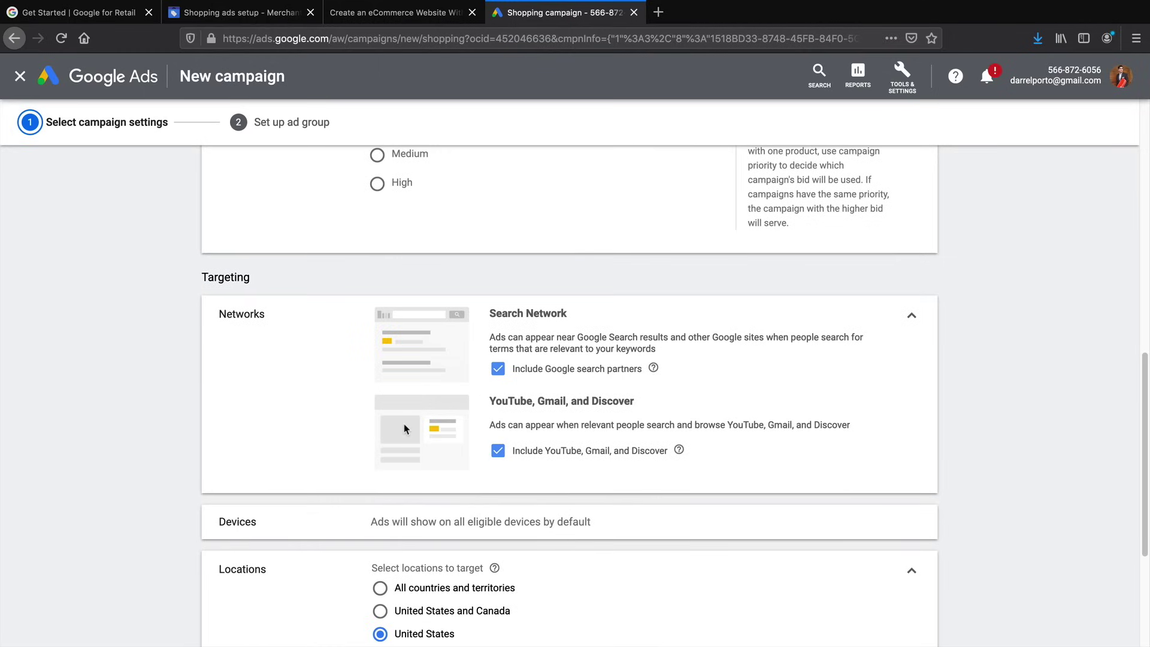
pyautogui.moveTo(496, 401); pyautogui.dragTo(639, 409)
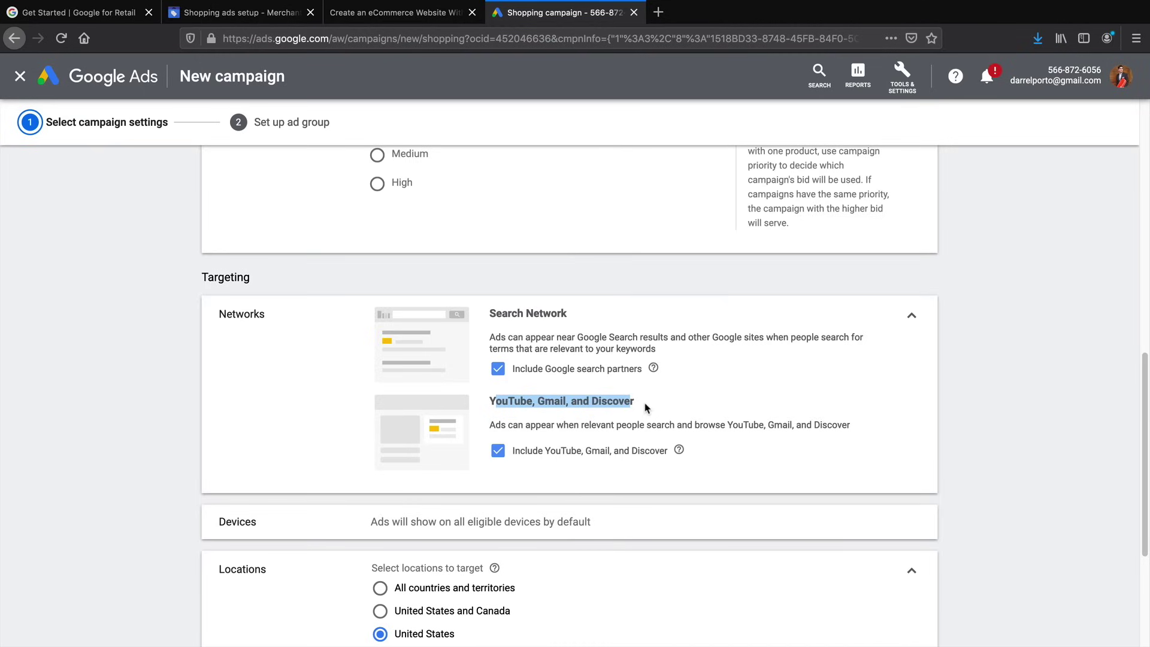
pyautogui.click(498, 450)
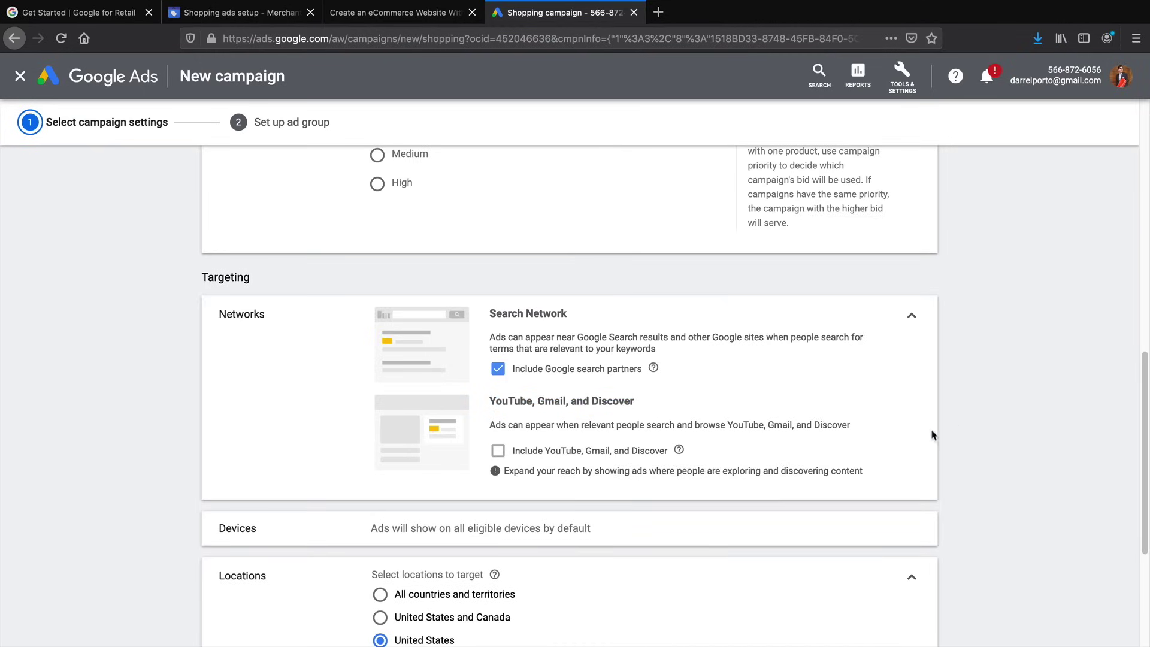
# - Read the explanation of Google search partners and exclude them from the campaign's Search Network targeting
pyautogui.moveTo(491, 337); pyautogui.dragTo(654, 369)
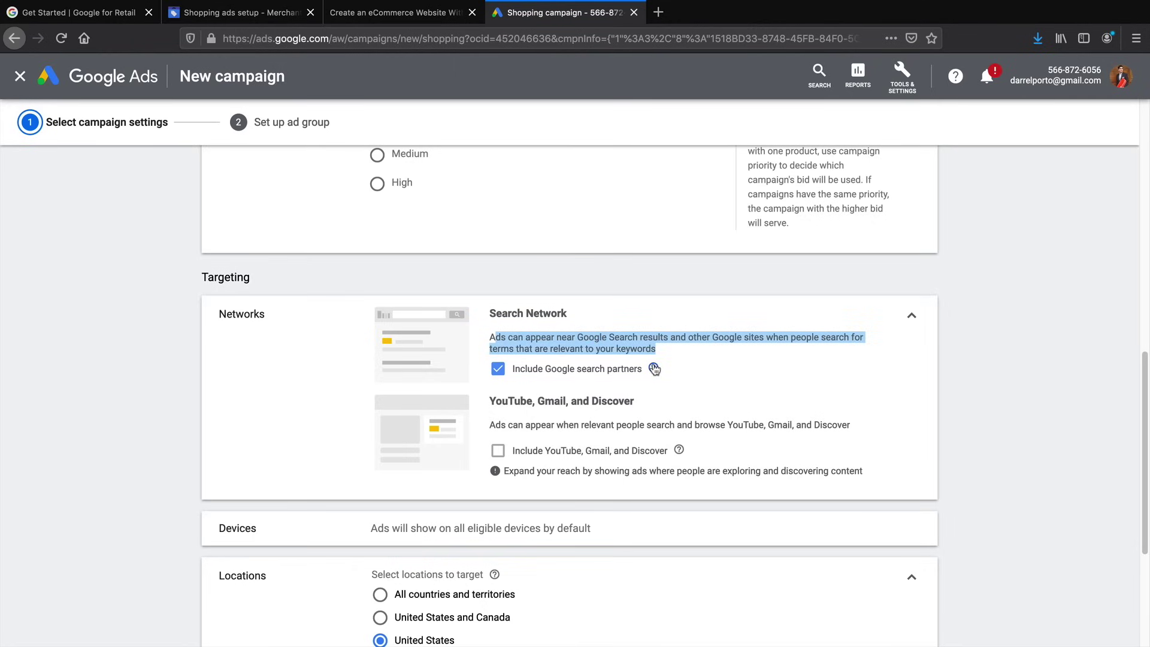
pyautogui.moveTo(655, 370)
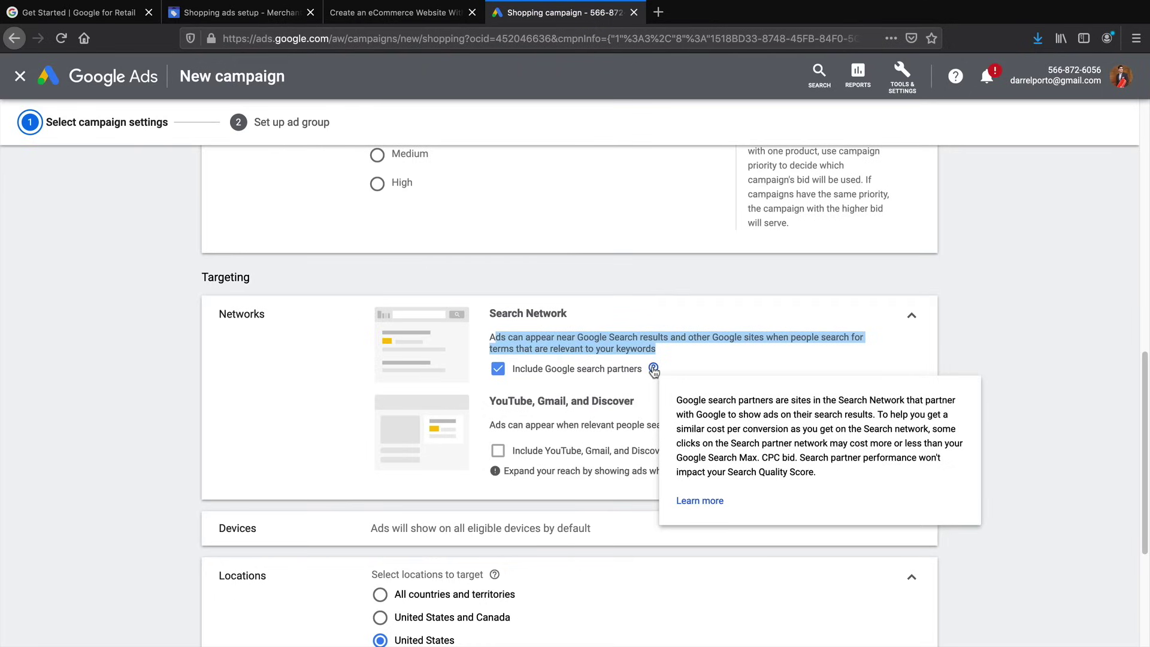
pyautogui.click(645, 344)
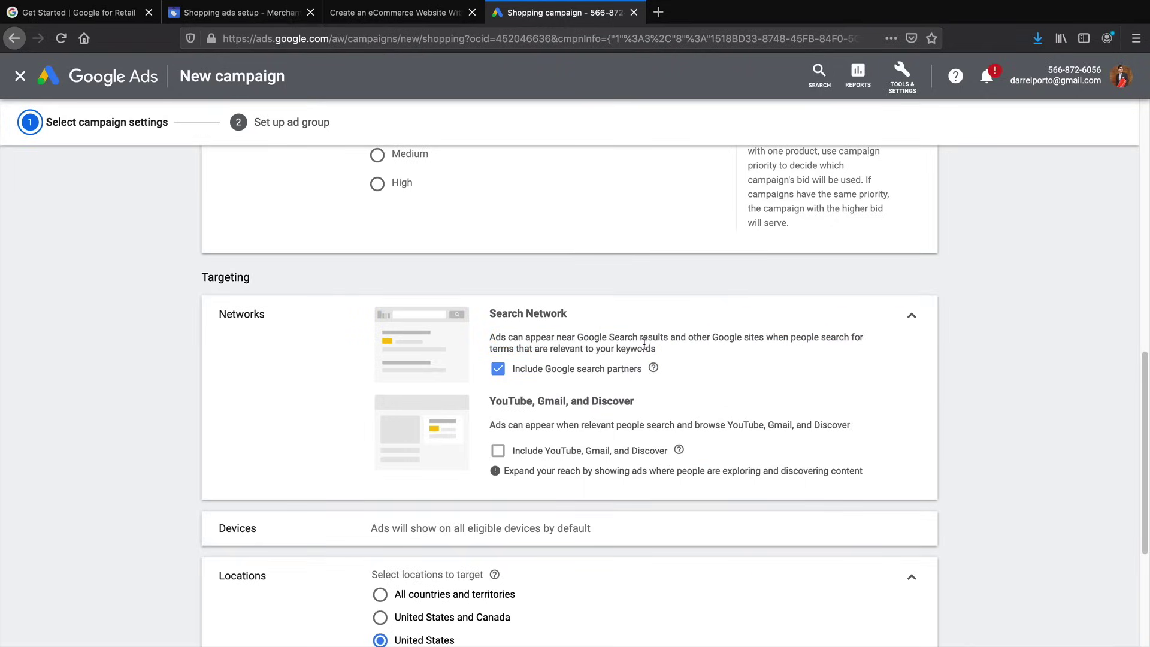
pyautogui.click(498, 369)
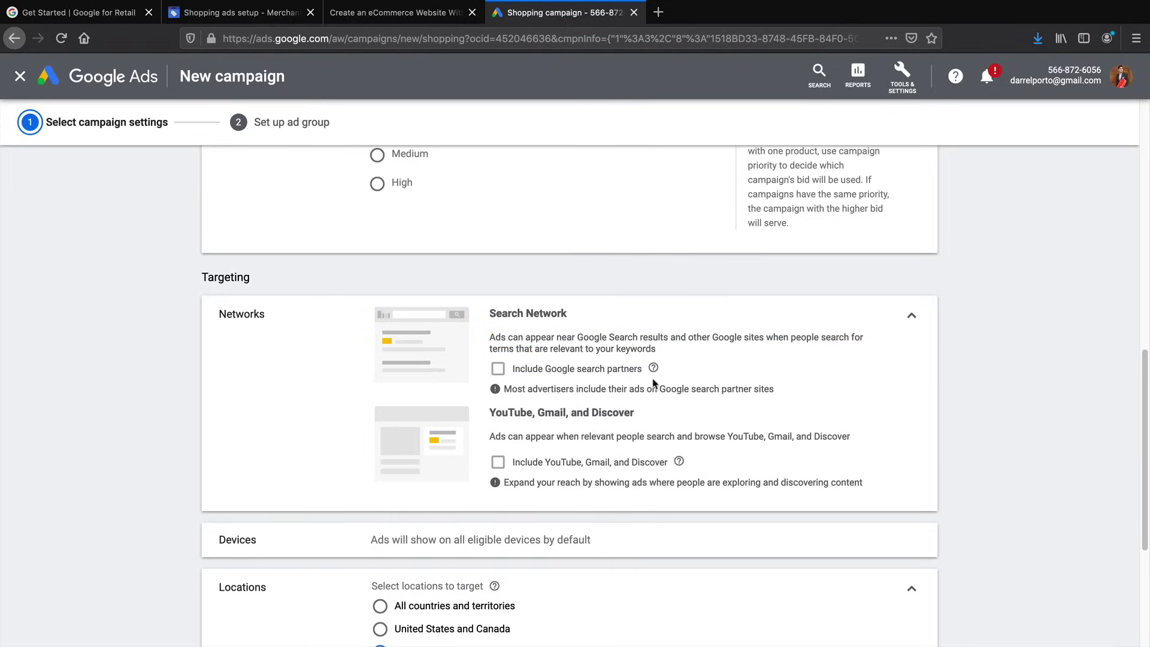
pyautogui.click(499, 369)
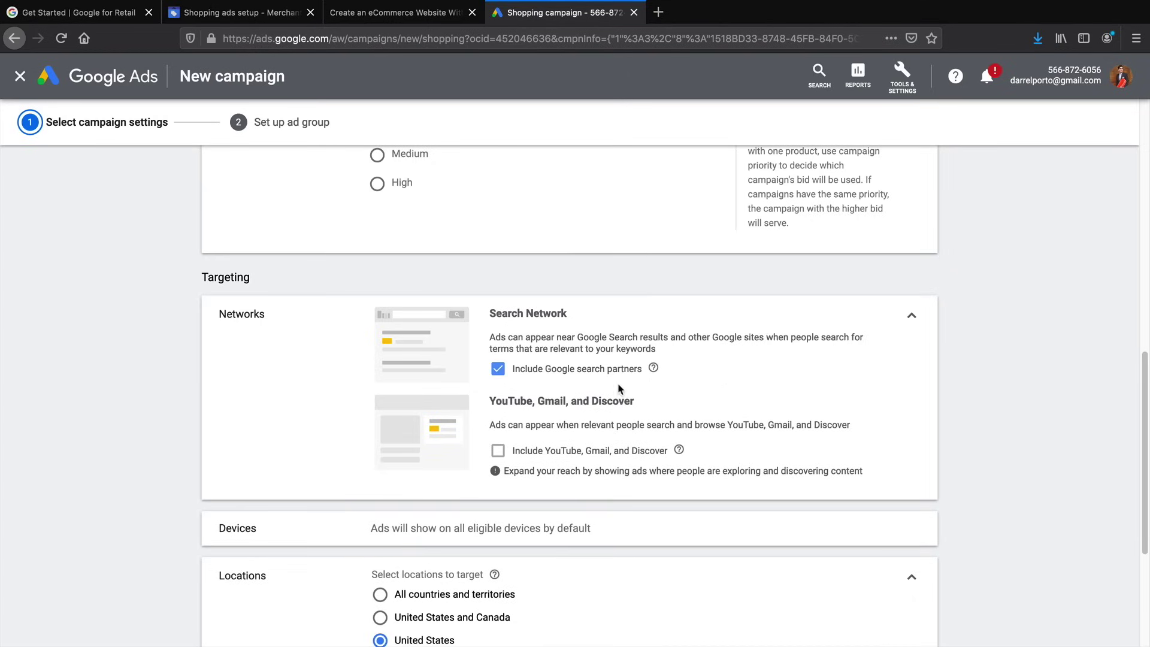
pyautogui.click(499, 369)
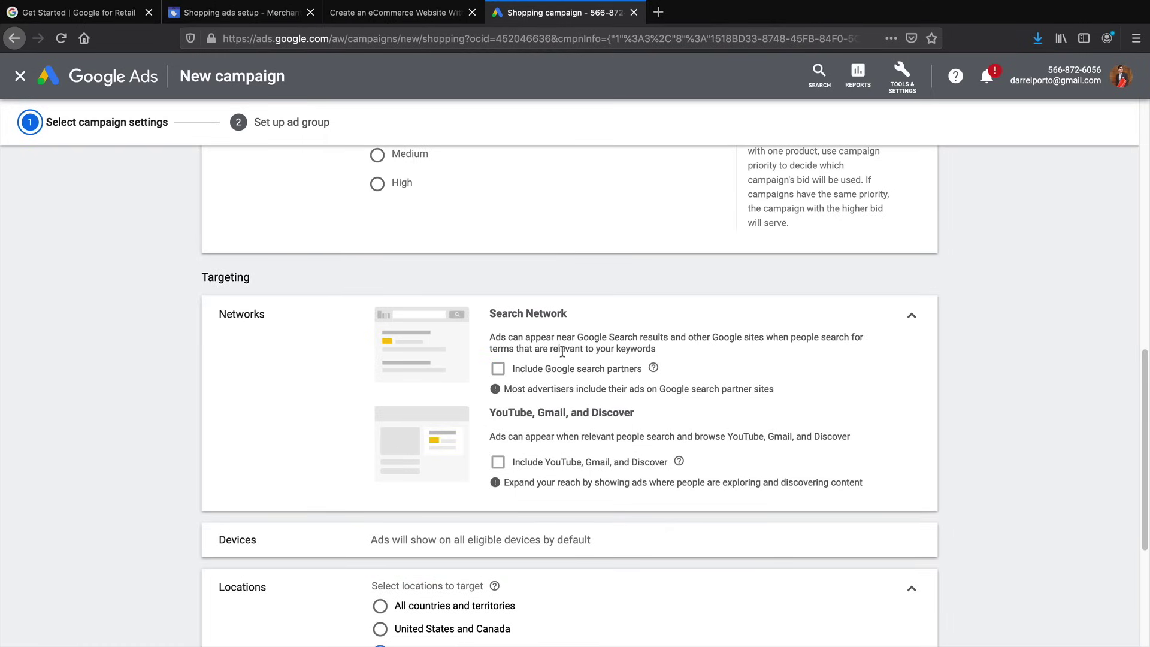
pyautogui.moveTo(659, 389); pyautogui.dragTo(781, 393)
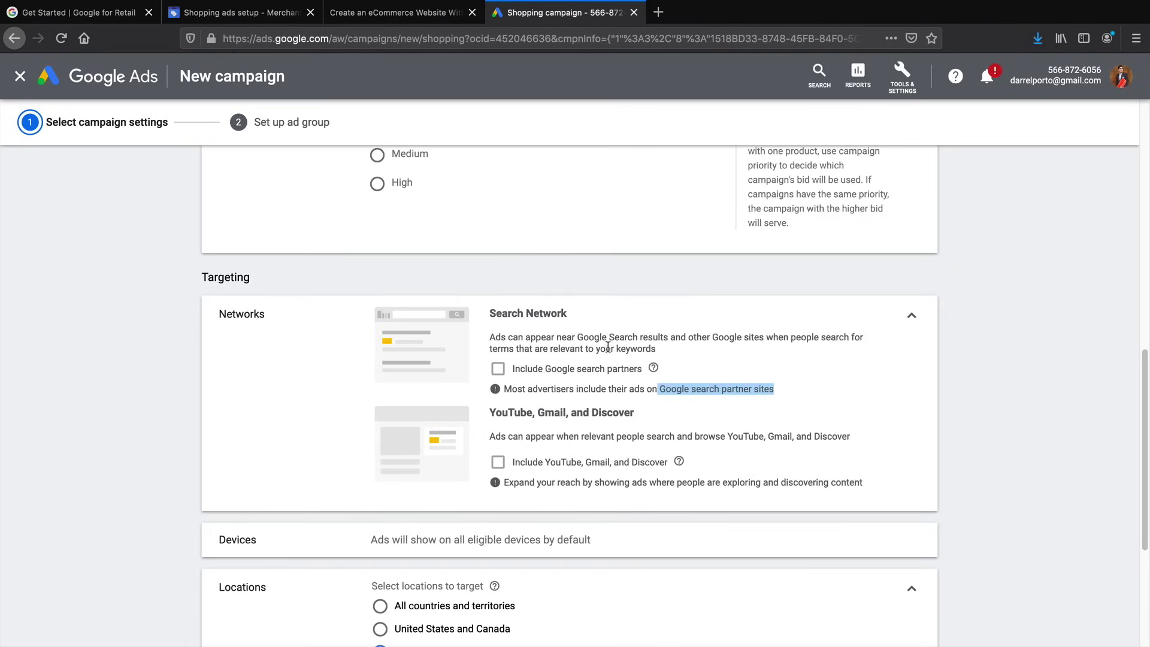
# - Examine the campaign's device targeting and the options for target locations
pyautogui.scroll(-1, 558, 367)
pyautogui.scroll(-5, 558, 367)
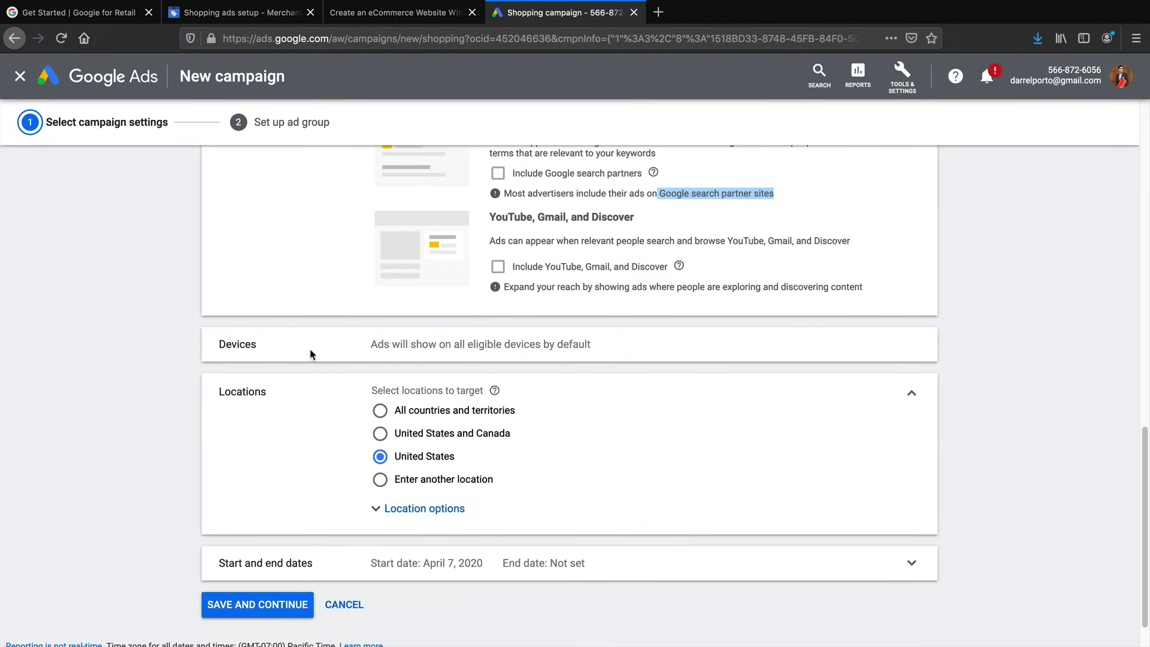
pyautogui.moveTo(279, 349); pyautogui.dragTo(216, 346)
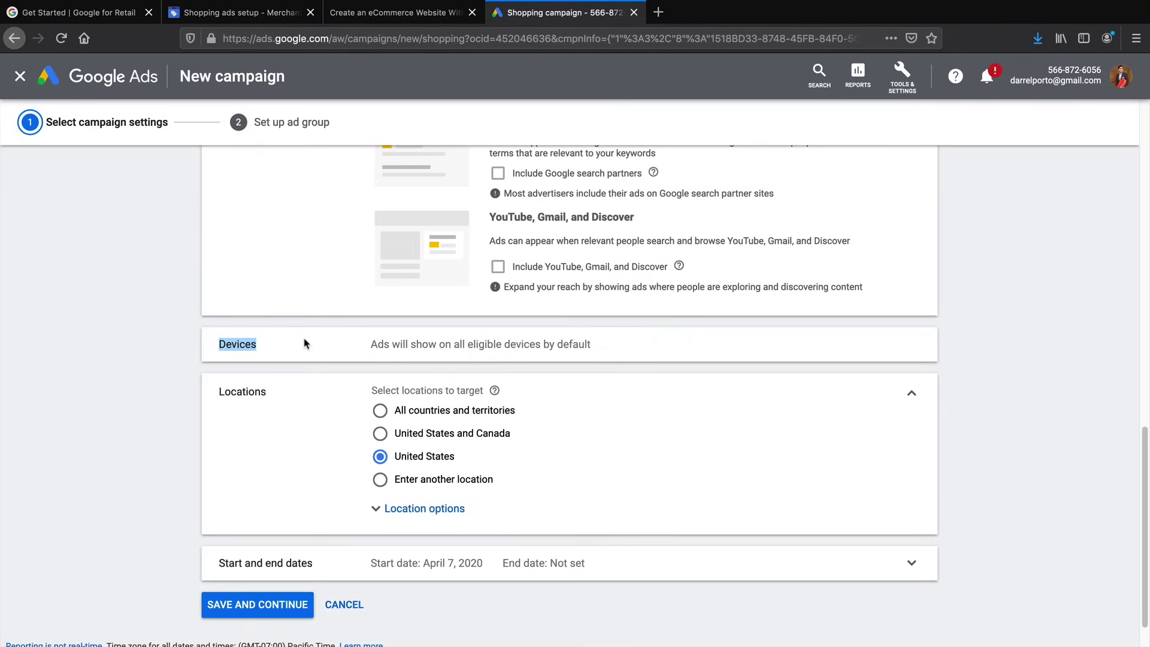
pyautogui.moveTo(371, 346); pyautogui.dragTo(605, 350)
pyautogui.scroll(-1, 605, 350)
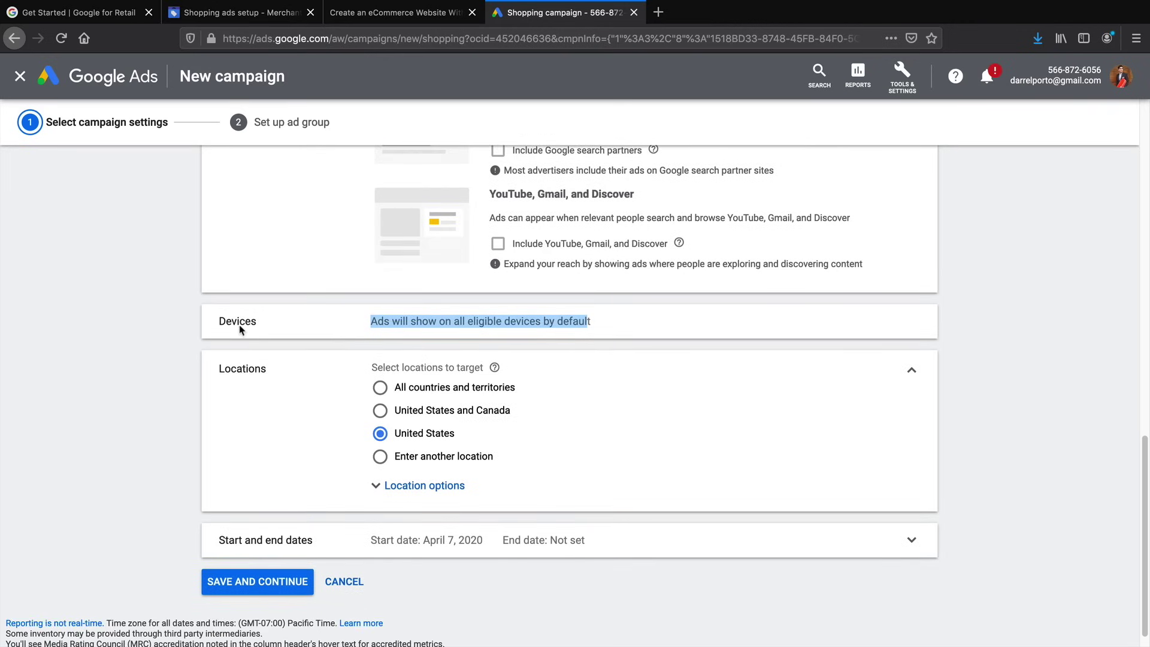
pyautogui.click(360, 329)
pyautogui.scroll(-1, 372, 328)
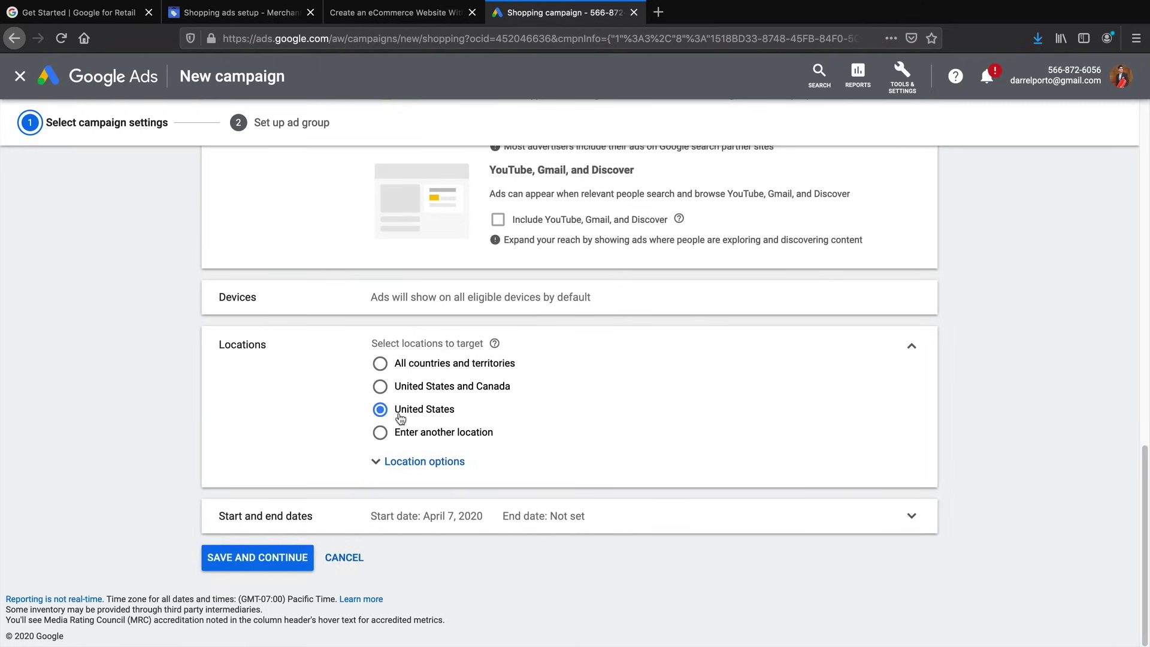
# - Set the campaign's end date to Apr 17, 2020 and save the campaign settings to continue to the ad group
pyautogui.click(447, 514)
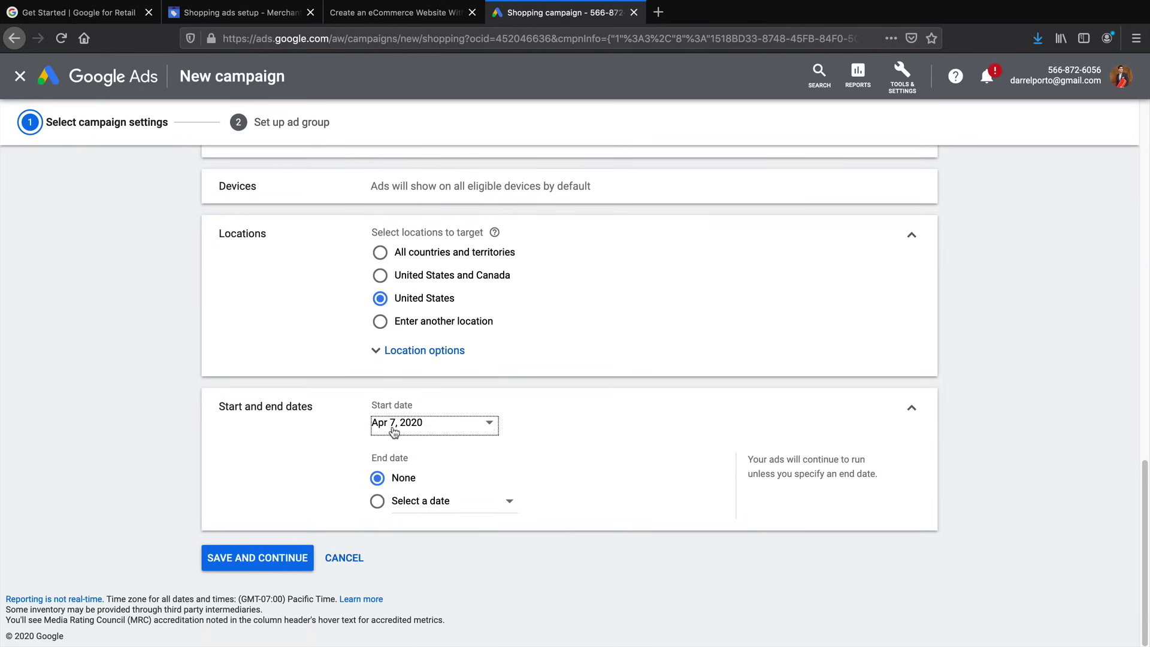
pyautogui.click(378, 503)
pyautogui.click(420, 502)
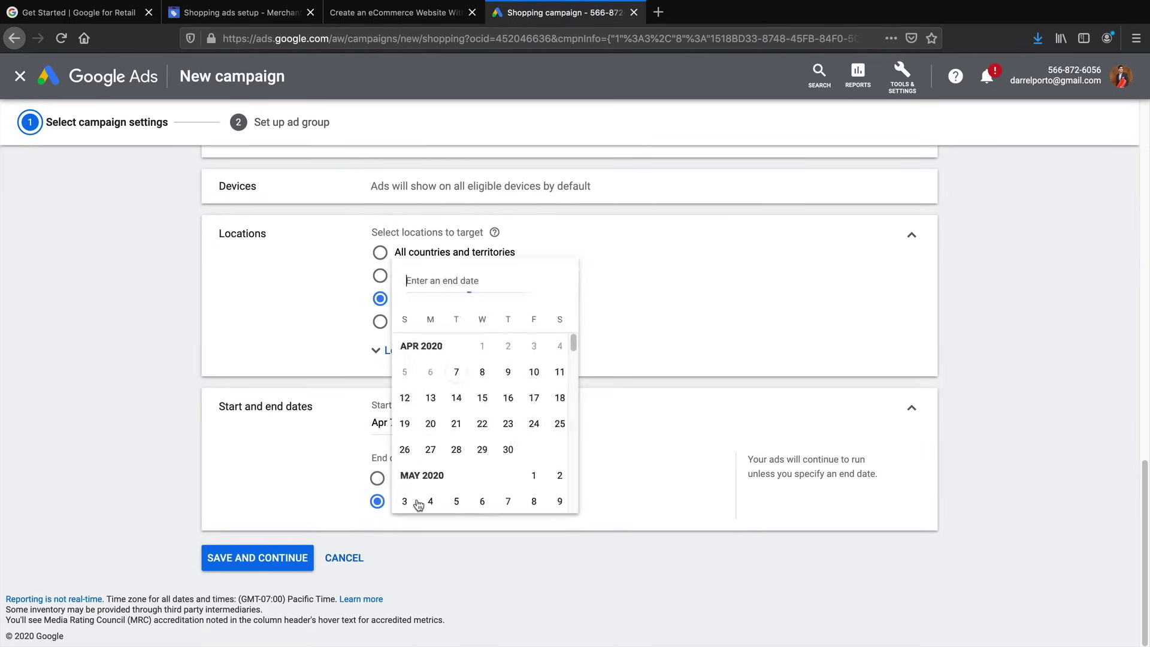
pyautogui.click(534, 398)
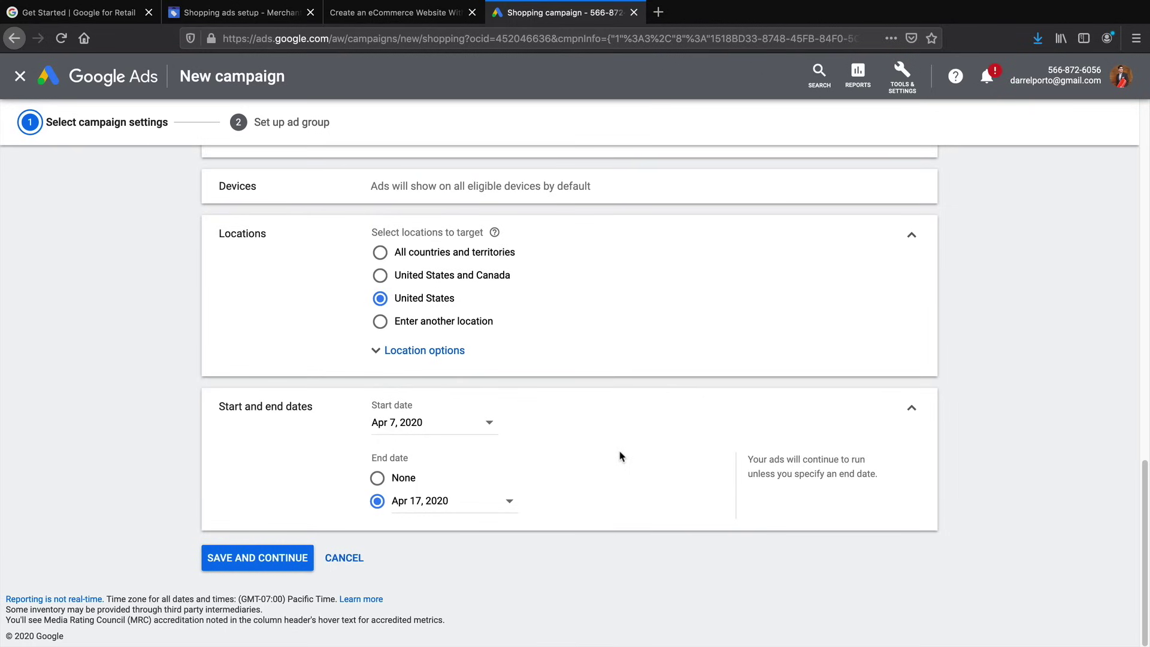
pyautogui.click(275, 556)
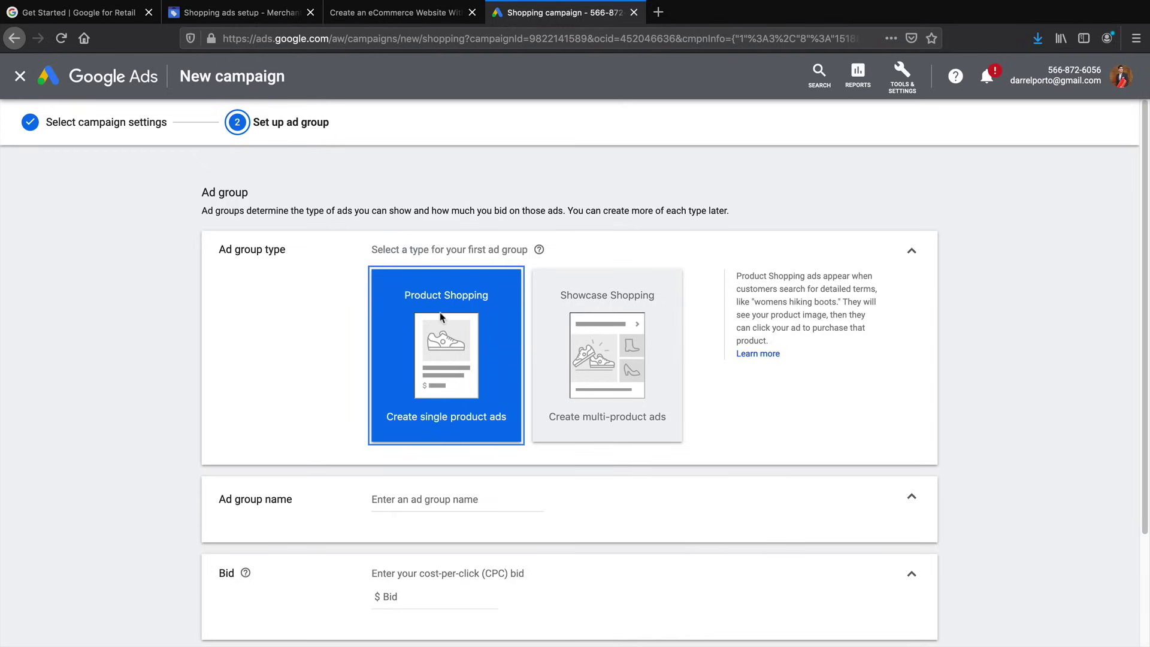
# - Try Showcase Shopping as the ad group type and return to Product Shopping
pyautogui.click(590, 291)
pyautogui.click(473, 330)
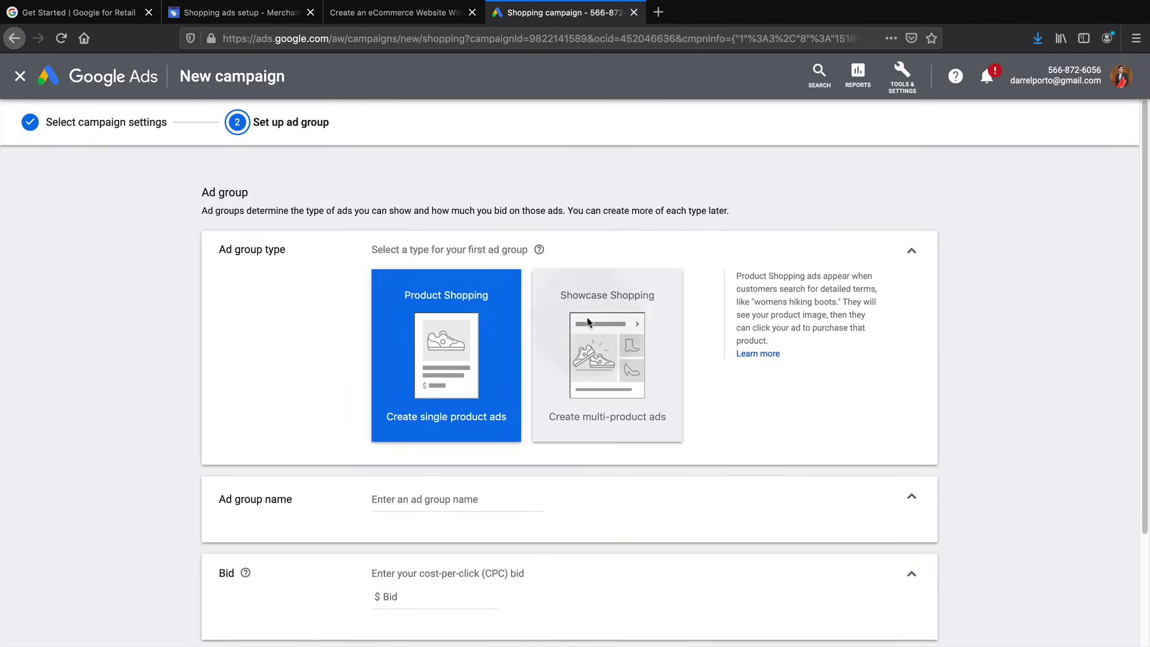
pyautogui.click(590, 294)
pyautogui.click(478, 330)
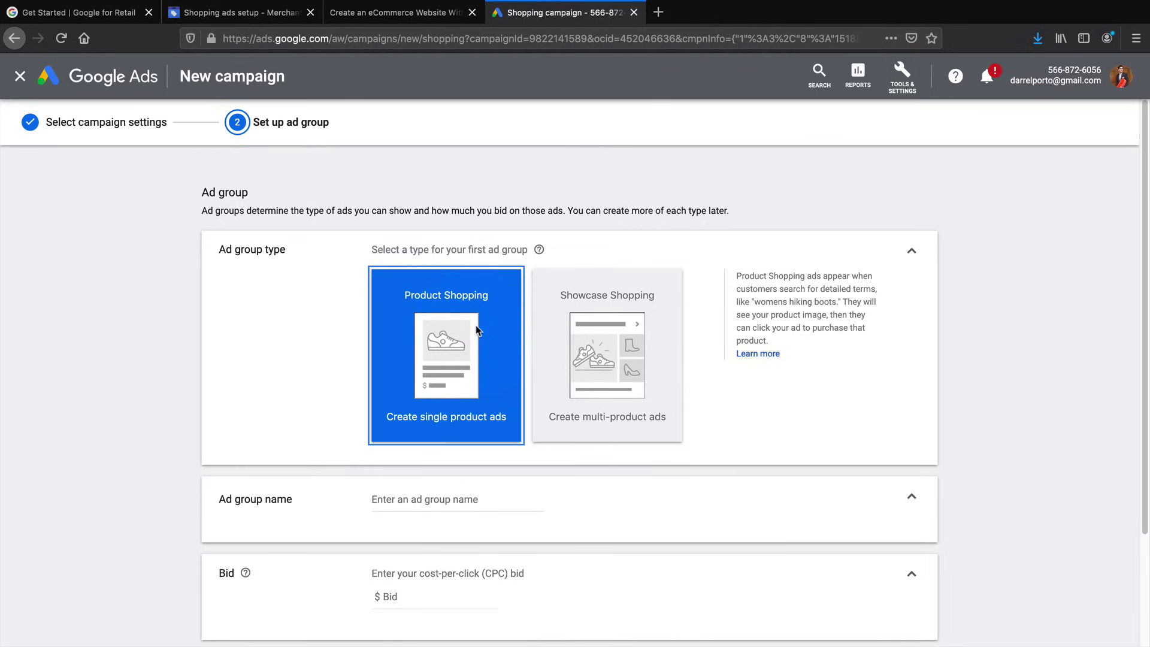
pyautogui.click(605, 299)
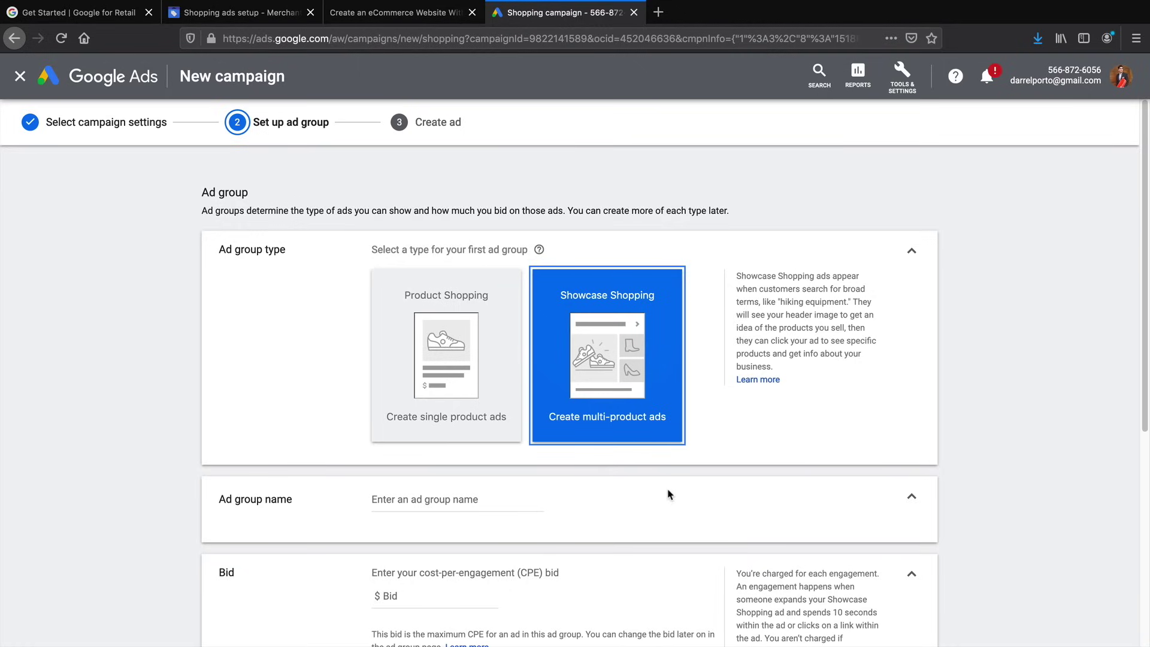
pyautogui.click(484, 376)
pyautogui.click(552, 362)
pyautogui.click(496, 351)
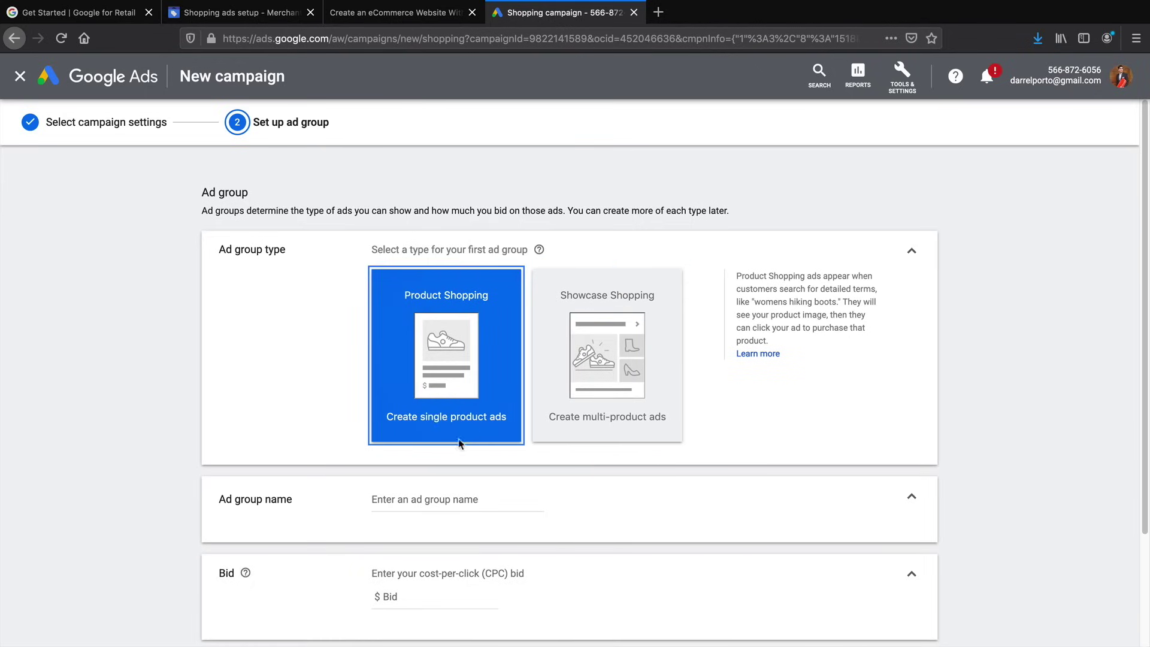
# - Name the ad group "Product Adds For Flatsome"
pyautogui.click(428, 499)
pyautogui.scroll(-2, 384, 419)
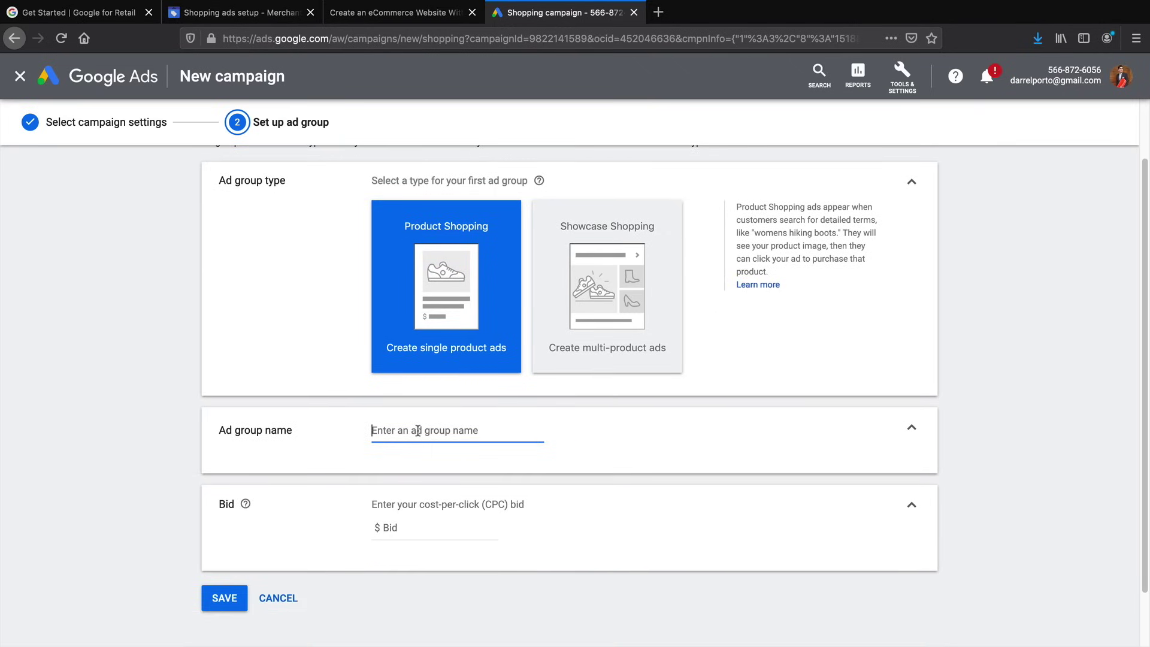
pyautogui.write('Pr')
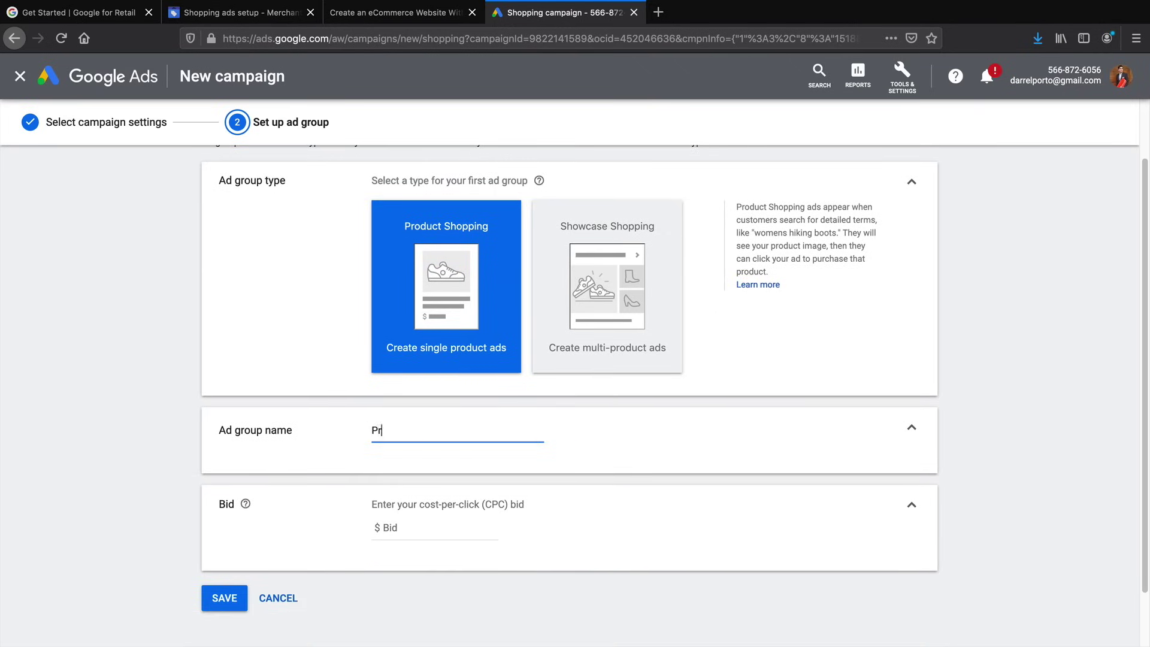
pyautogui.write('oduct Adds For Flatsome')
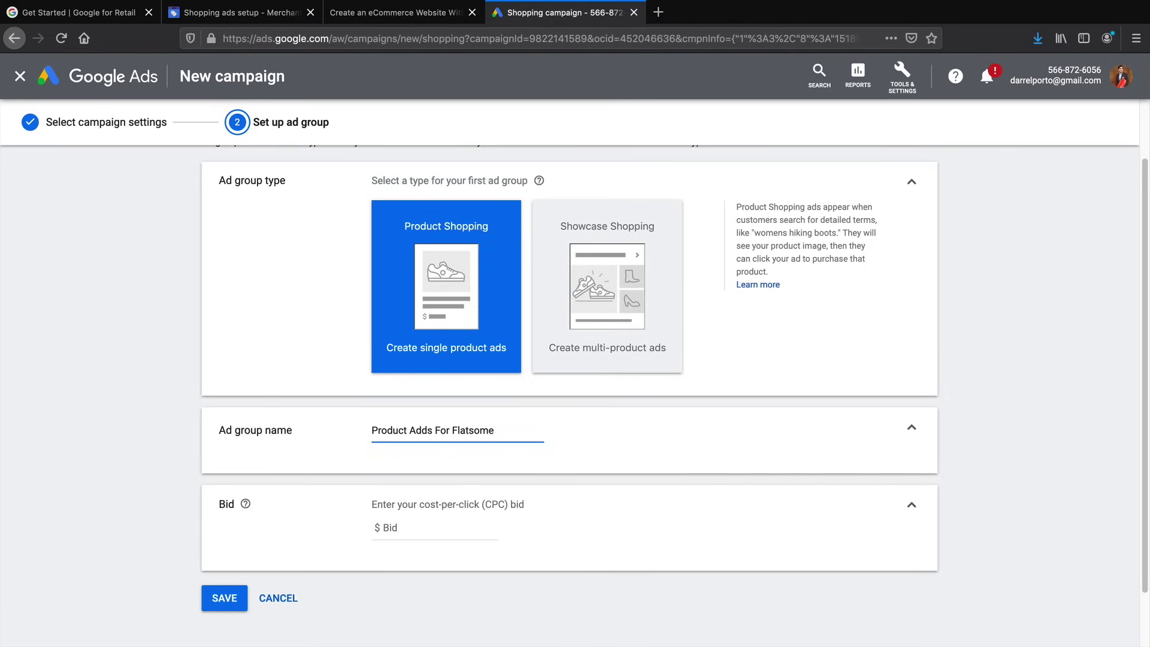
# - Set the ad group's cost-per-click bid to $0.25 and save the ad group
pyautogui.scroll(-1, 409, 479)
pyautogui.click(411, 501)
pyautogui.scroll(-1, 483, 491)
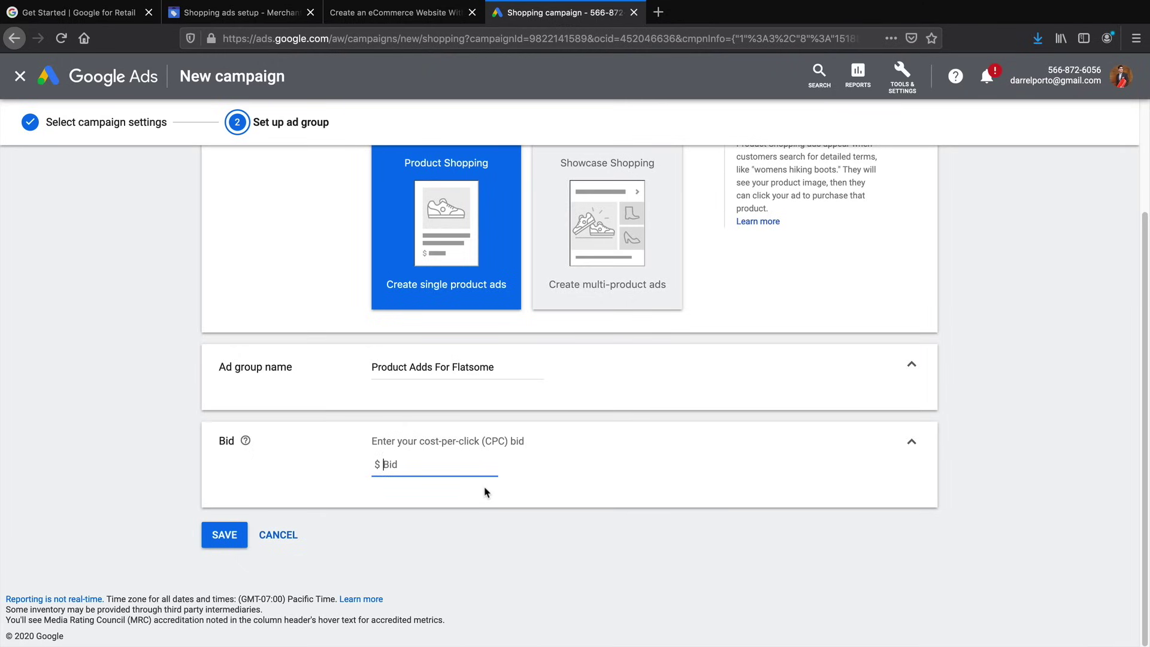
pyautogui.write('.25')
pyautogui.click(217, 535)
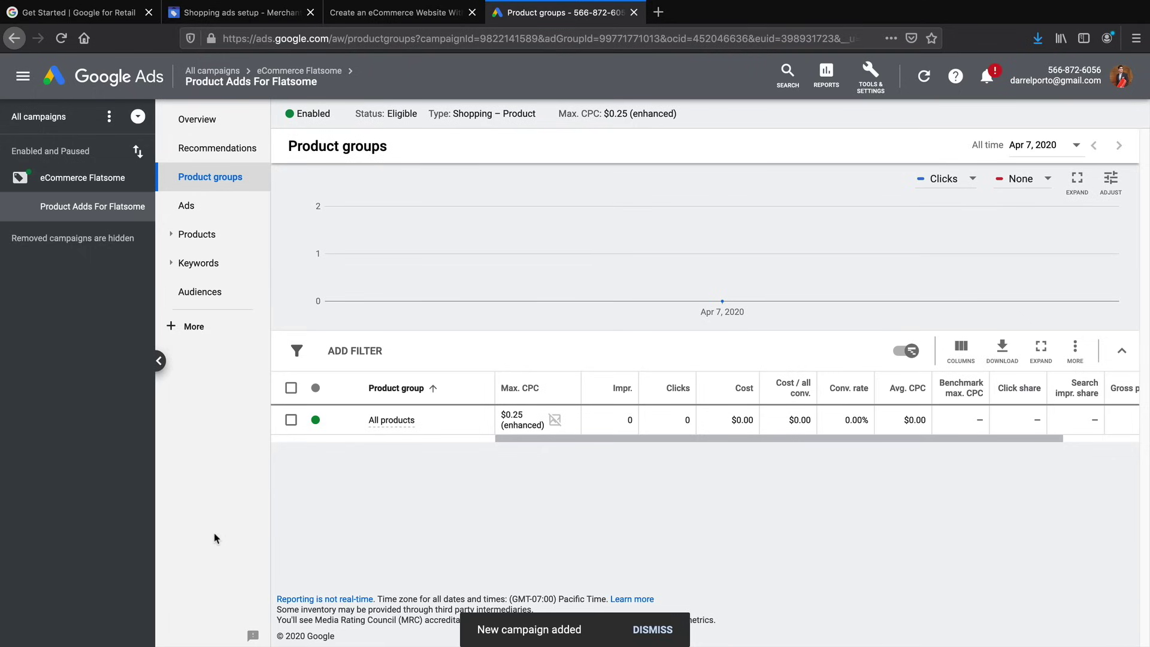
# - Examine the All products group and the explanations of its metrics, such as impressions, clicks, conversion rate and average CPC
pyautogui.moveTo(625, 437); pyautogui.dragTo(626, 436)
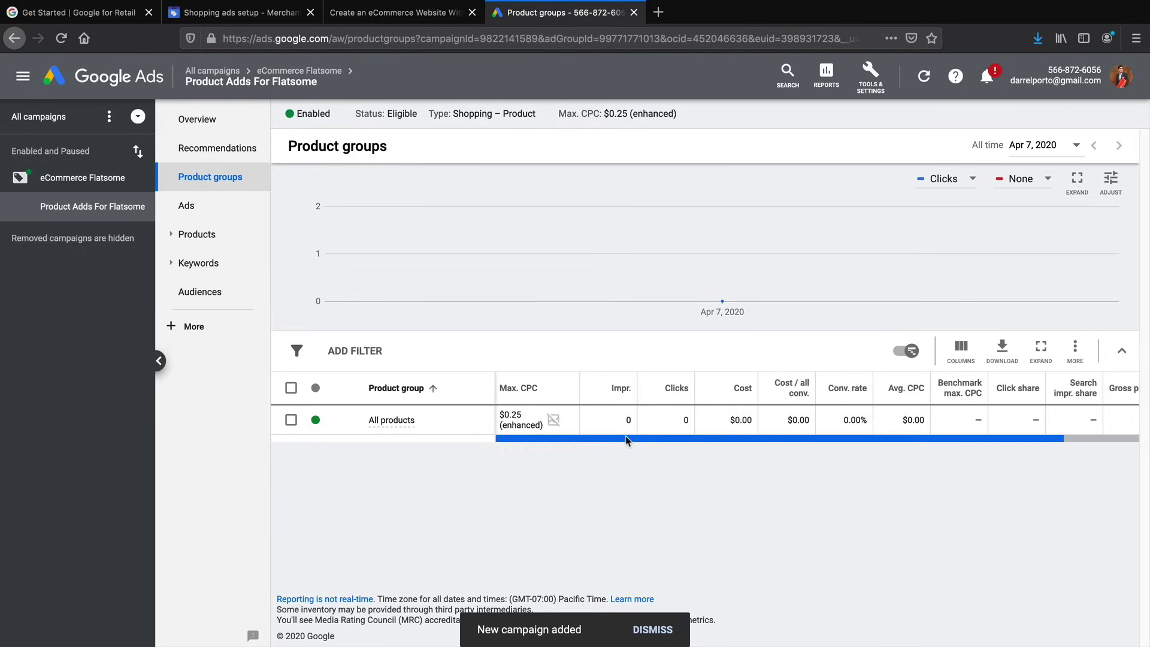
pyautogui.click(399, 424)
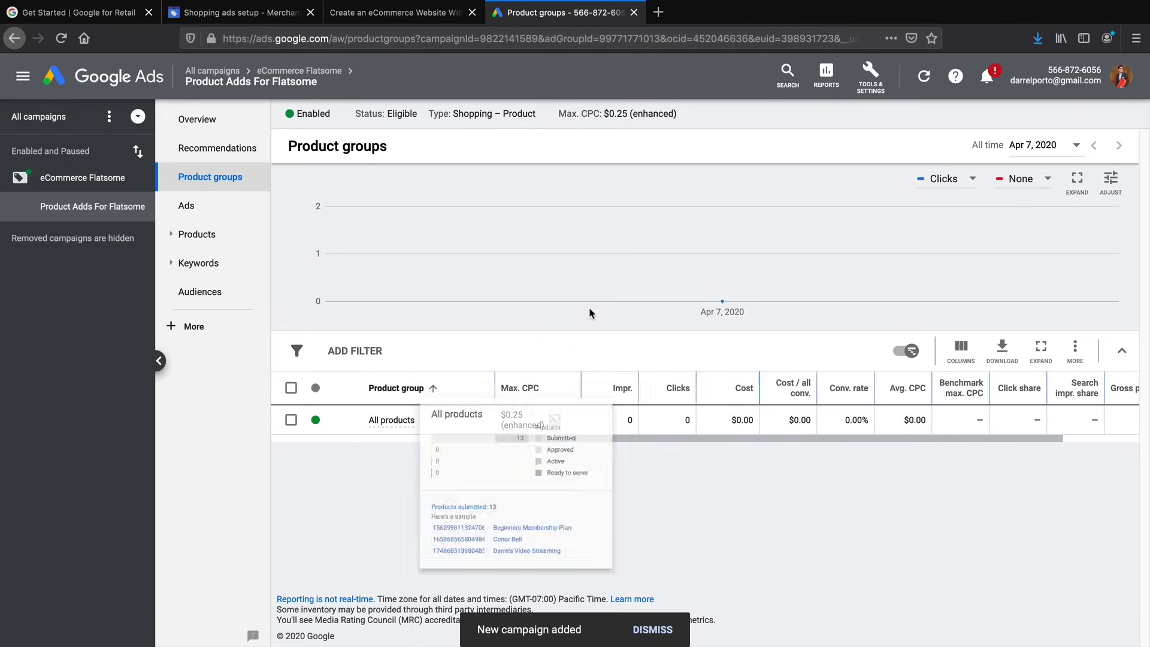
pyautogui.moveTo(533, 393)
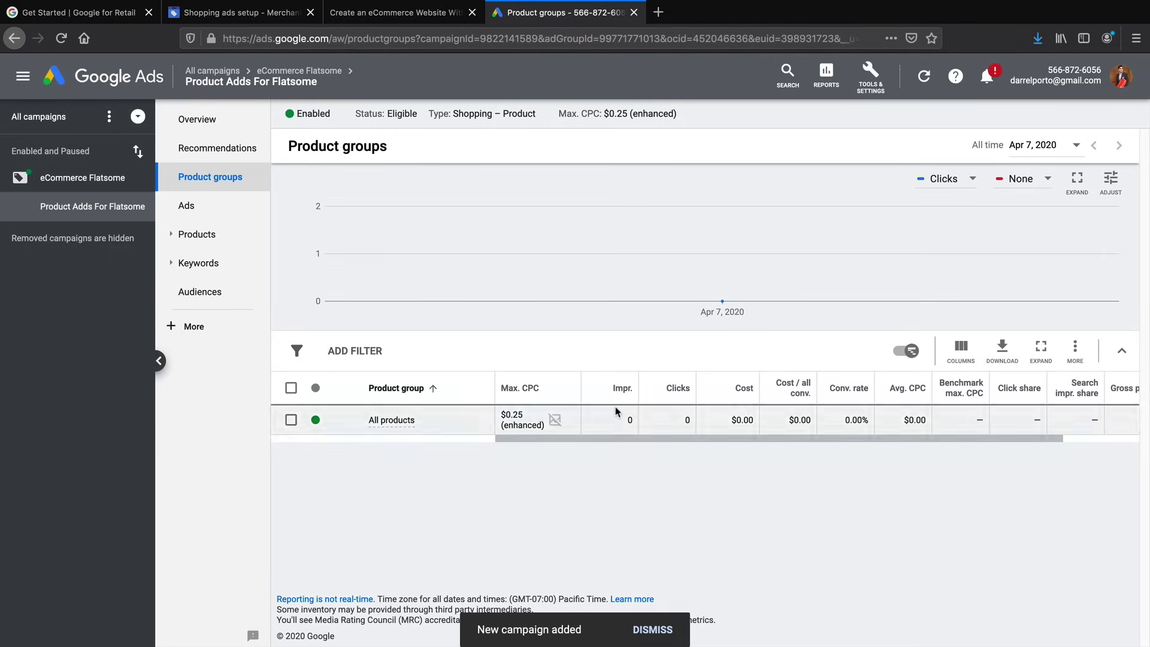
pyautogui.moveTo(620, 393)
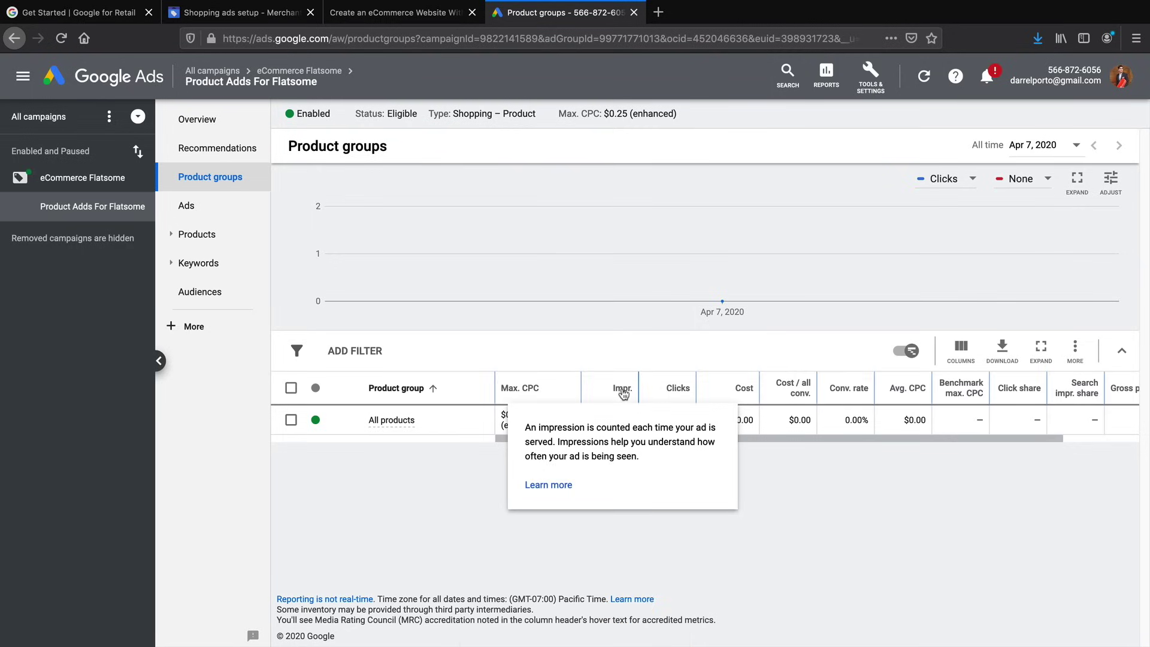
pyautogui.moveTo(683, 392)
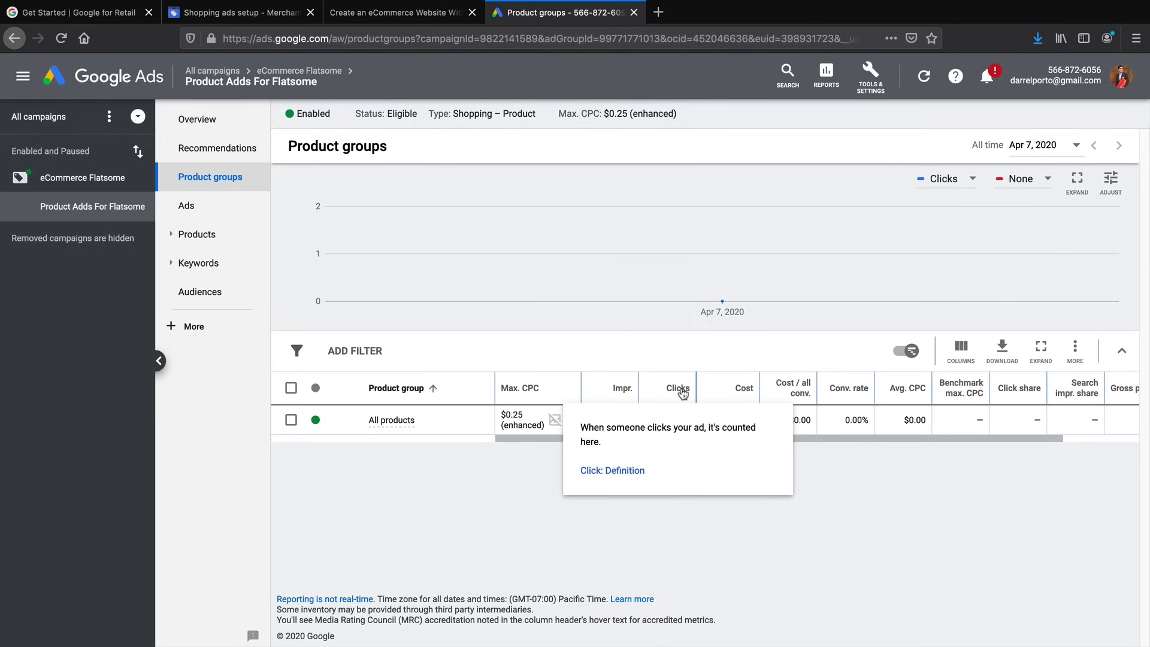
pyautogui.moveTo(748, 395)
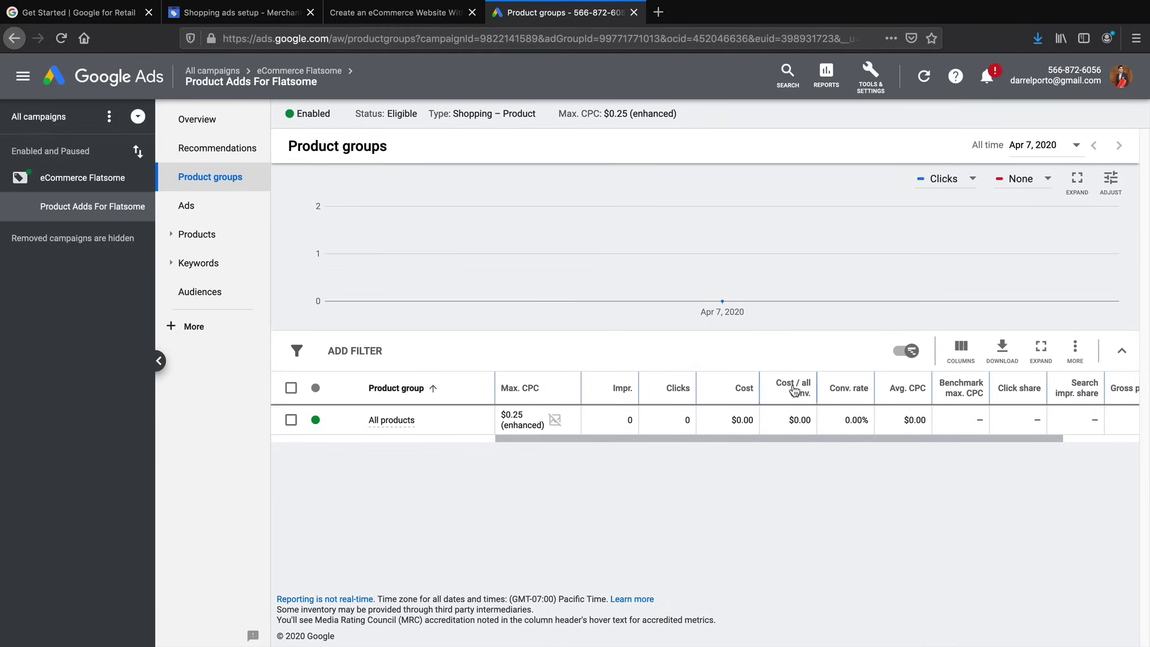
pyautogui.moveTo(795, 391)
pyautogui.moveTo(838, 393)
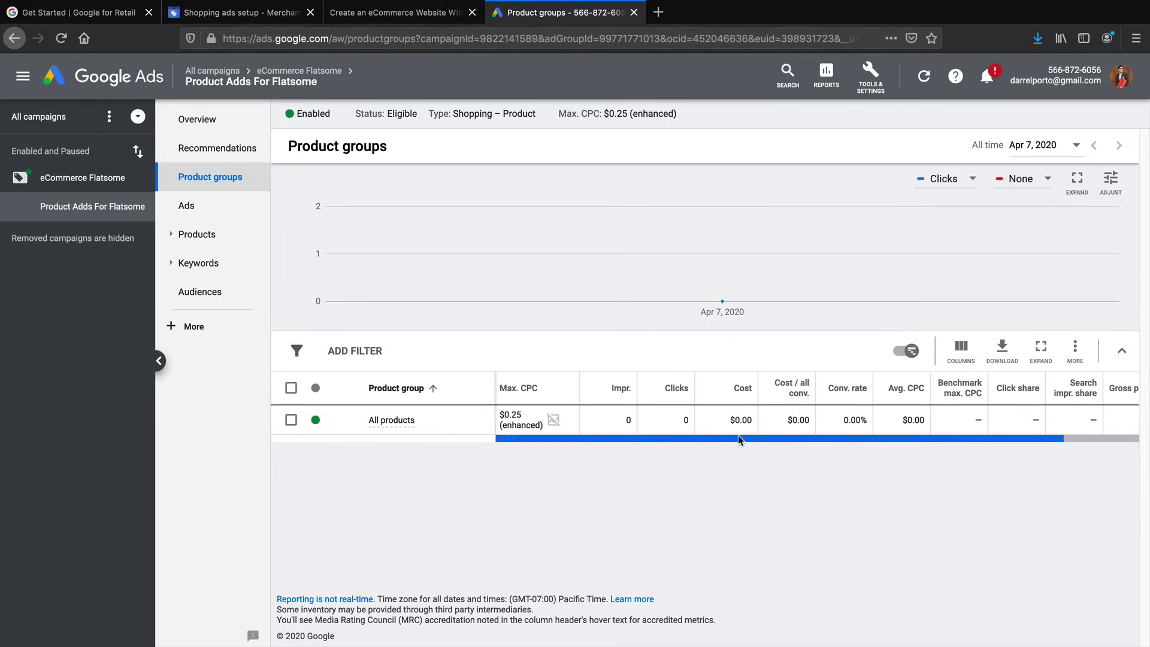
pyautogui.moveTo(738, 438); pyautogui.dragTo(781, 438)
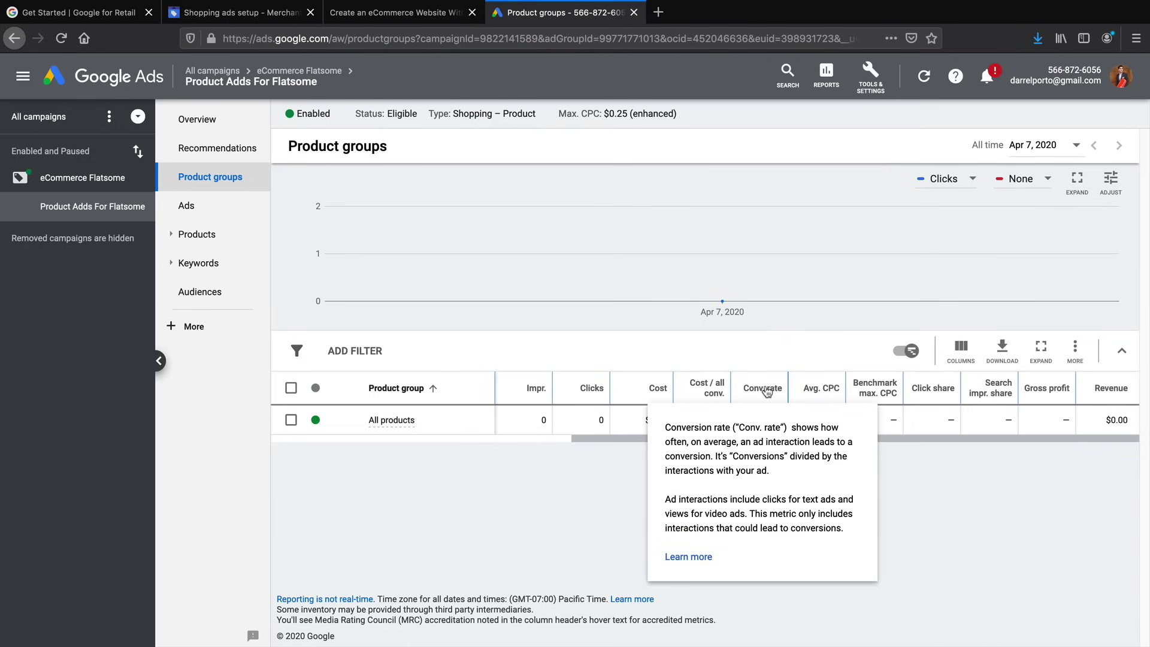
pyautogui.moveTo(820, 390)
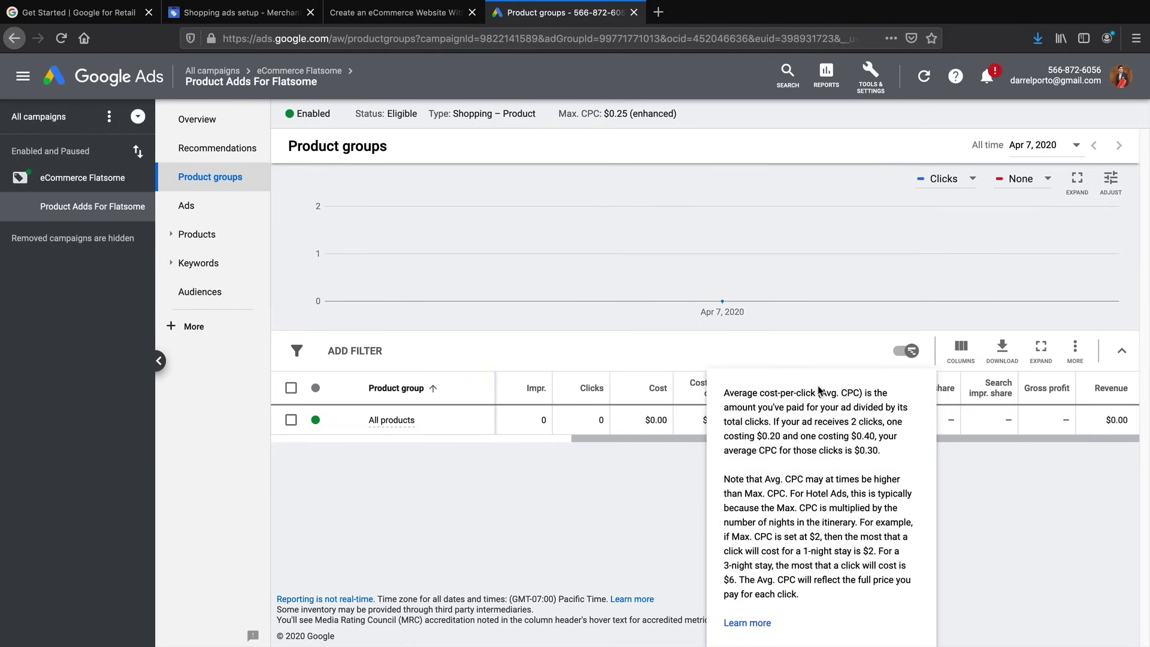
pyautogui.moveTo(1063, 431); pyautogui.dragTo(1002, 440)
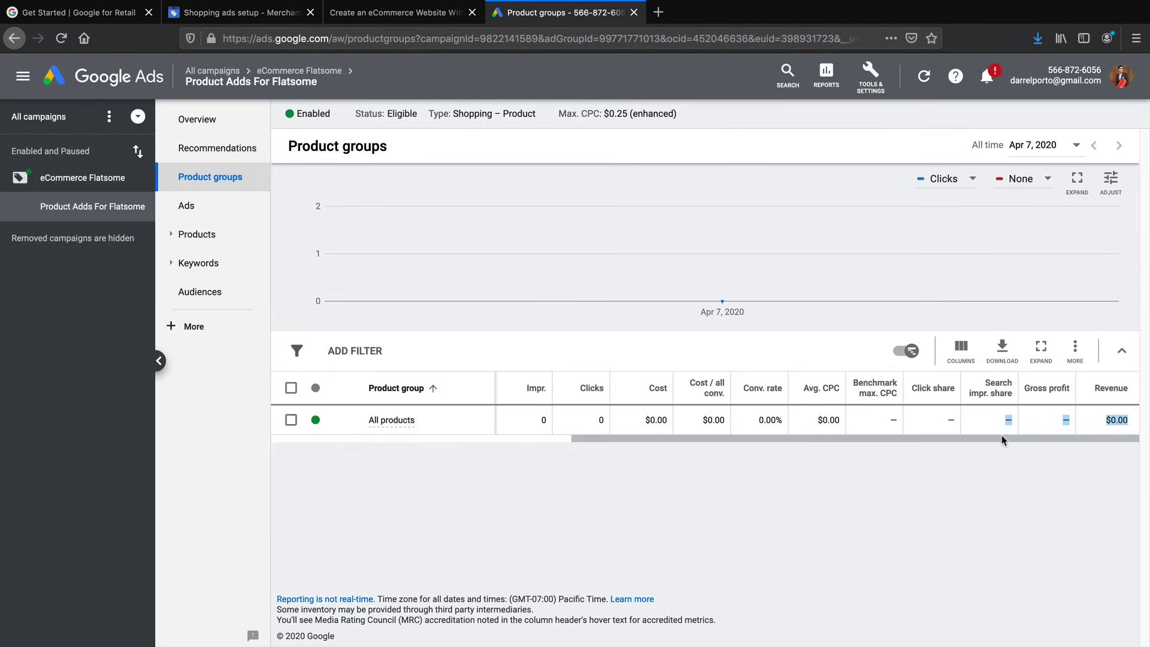
pyautogui.click(952, 441)
# - Modify the product groups table's columns and add the CTR performance metric
pyautogui.click(961, 348)
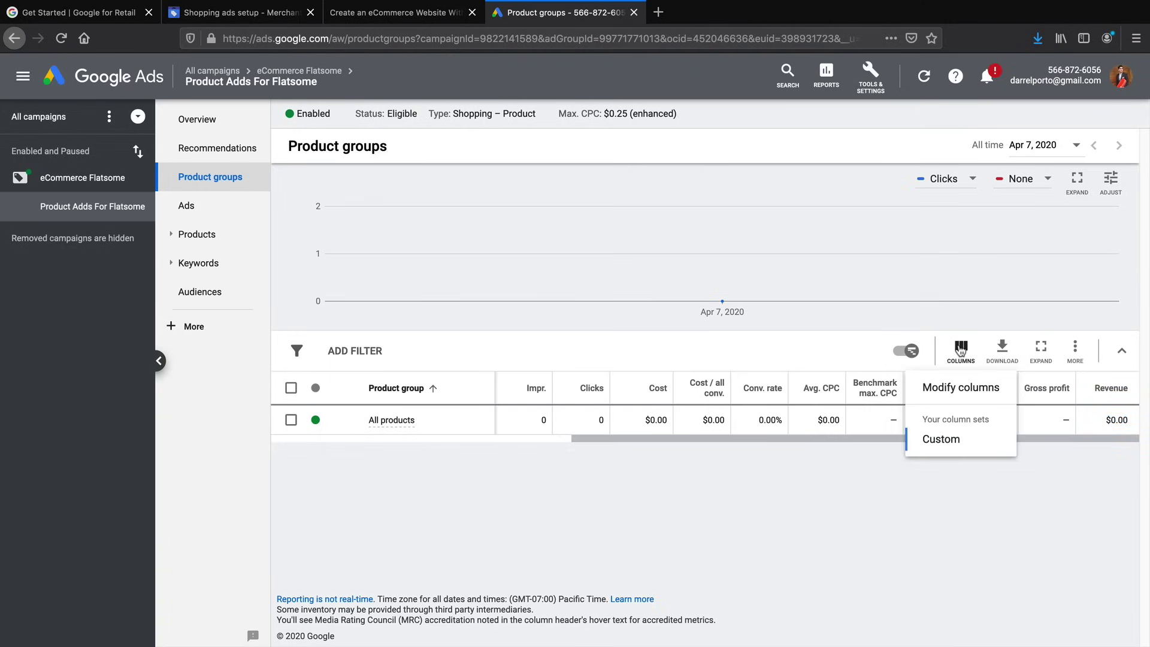
pyautogui.click(963, 388)
pyautogui.click(681, 243)
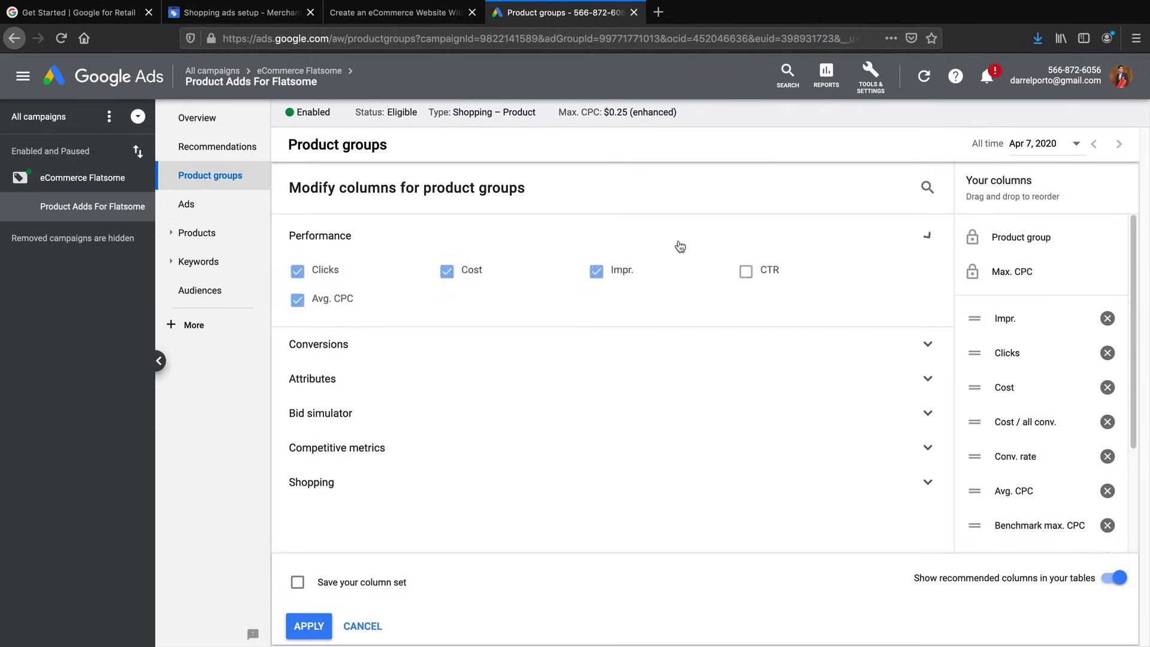
pyautogui.click(743, 277)
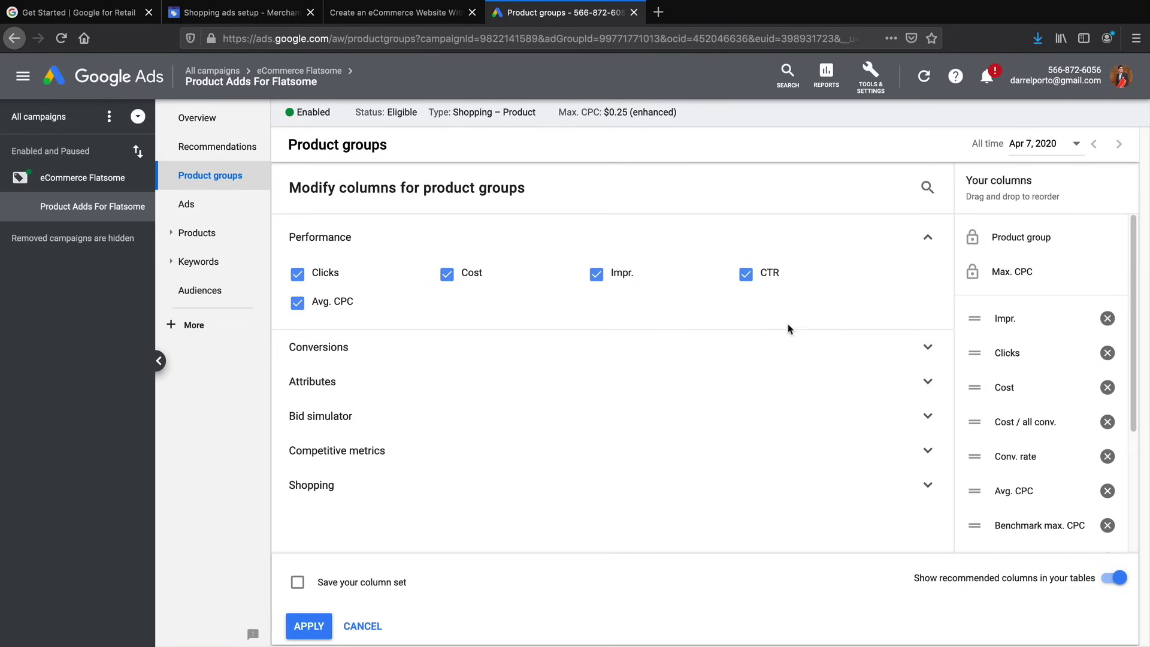
# - Add the Value / conv. conversion metric to the product groups columns and apply the column changes
pyautogui.click(360, 354)
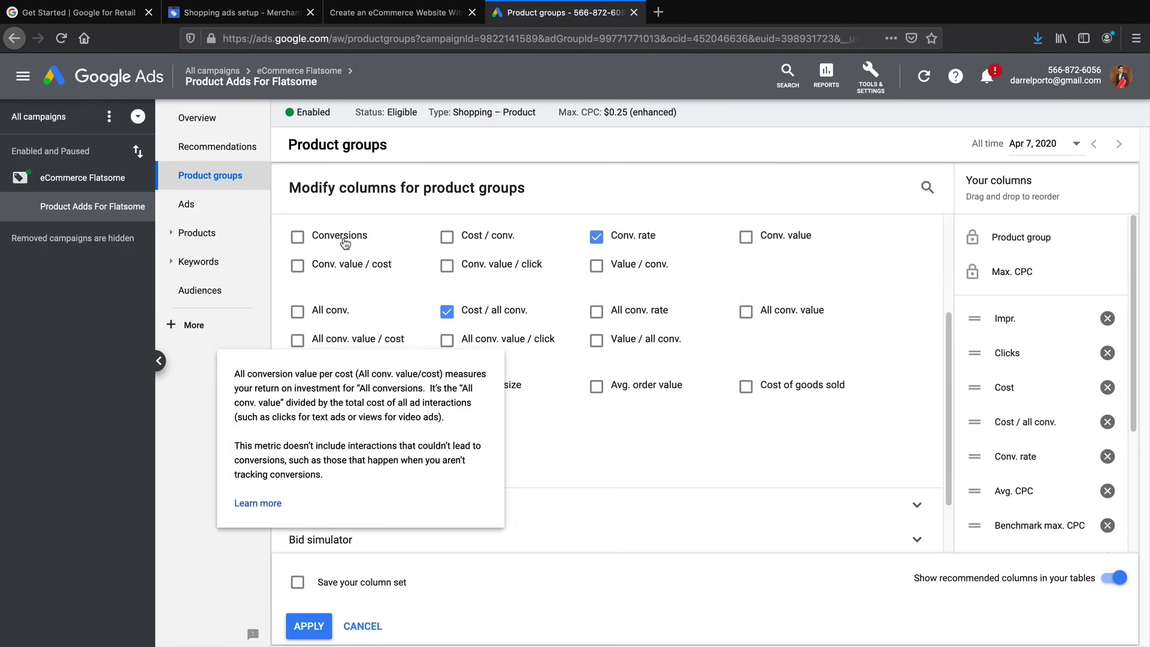
pyautogui.moveTo(378, 240)
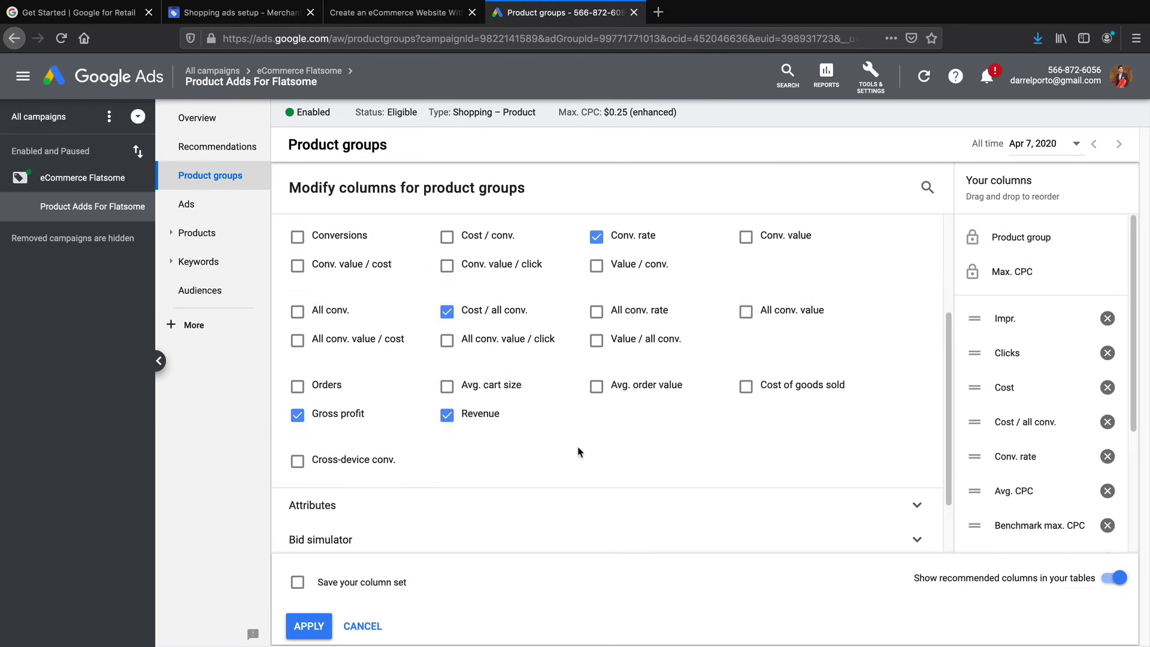
pyautogui.click(345, 508)
pyautogui.scroll(3, 569, 365)
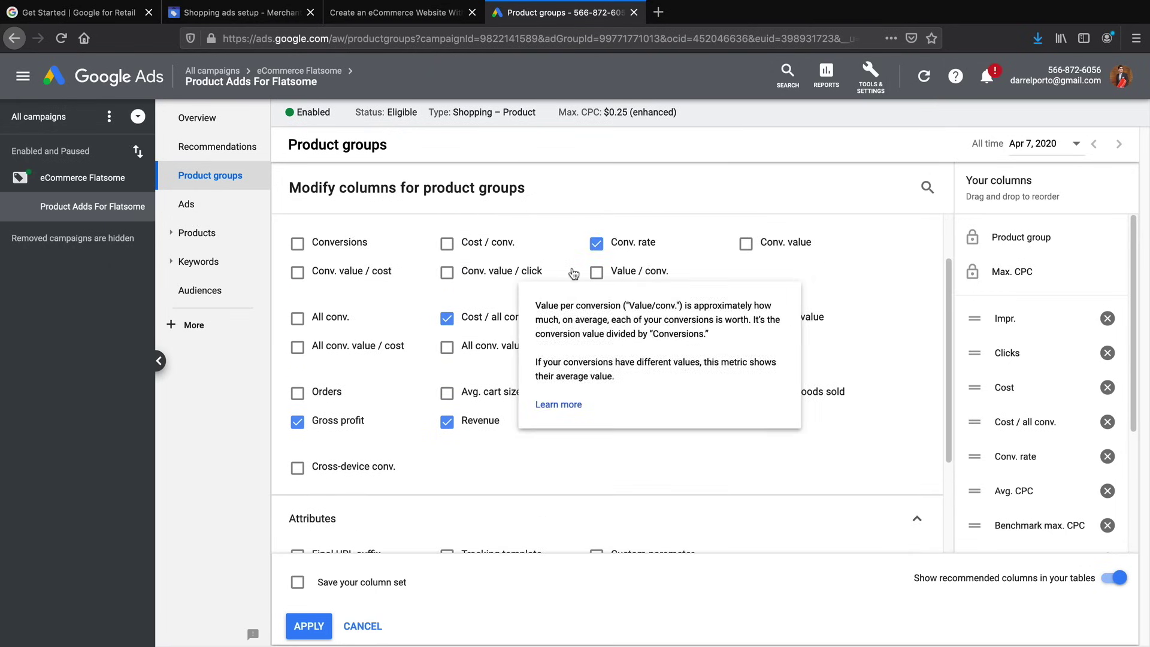
pyautogui.click(596, 273)
pyautogui.click(323, 624)
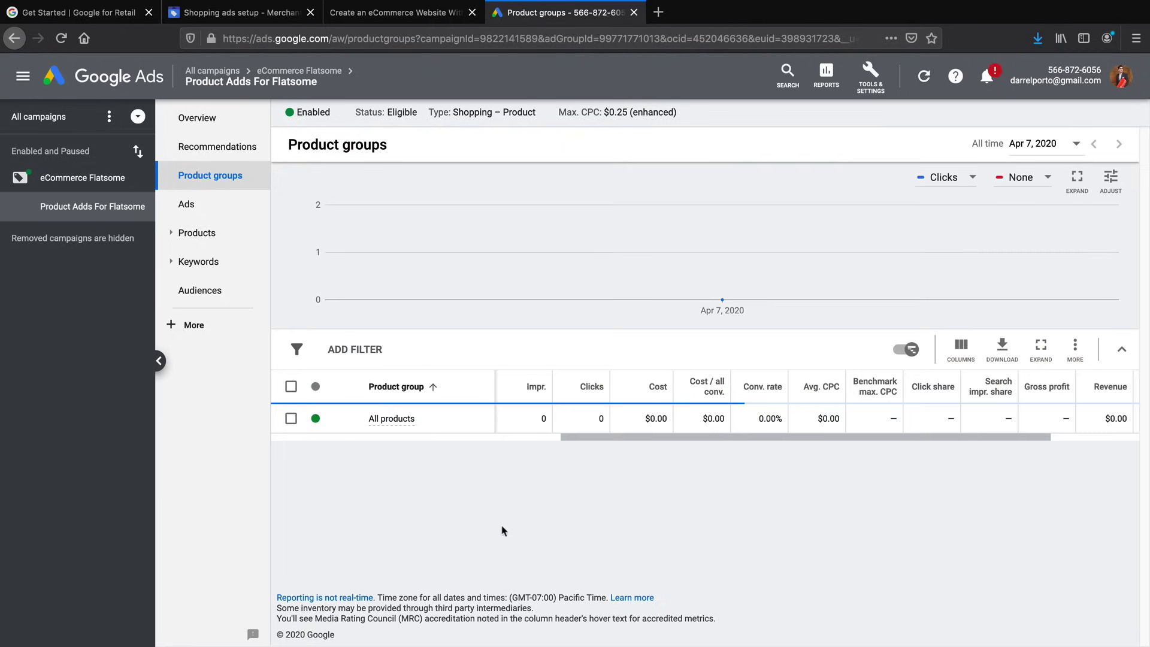
# - Check the newly added CTR and Value / conv. columns in the product groups table and read the Value / conv. explanation
pyautogui.moveTo(689, 437); pyautogui.dragTo(840, 440)
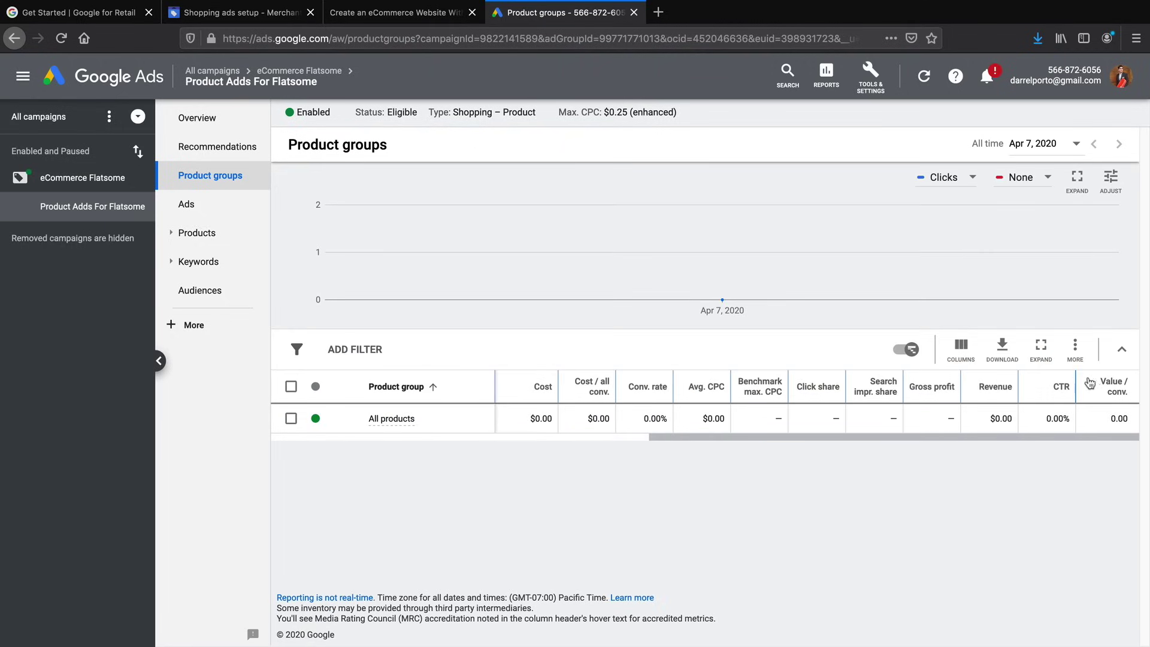
pyautogui.moveTo(1111, 389)
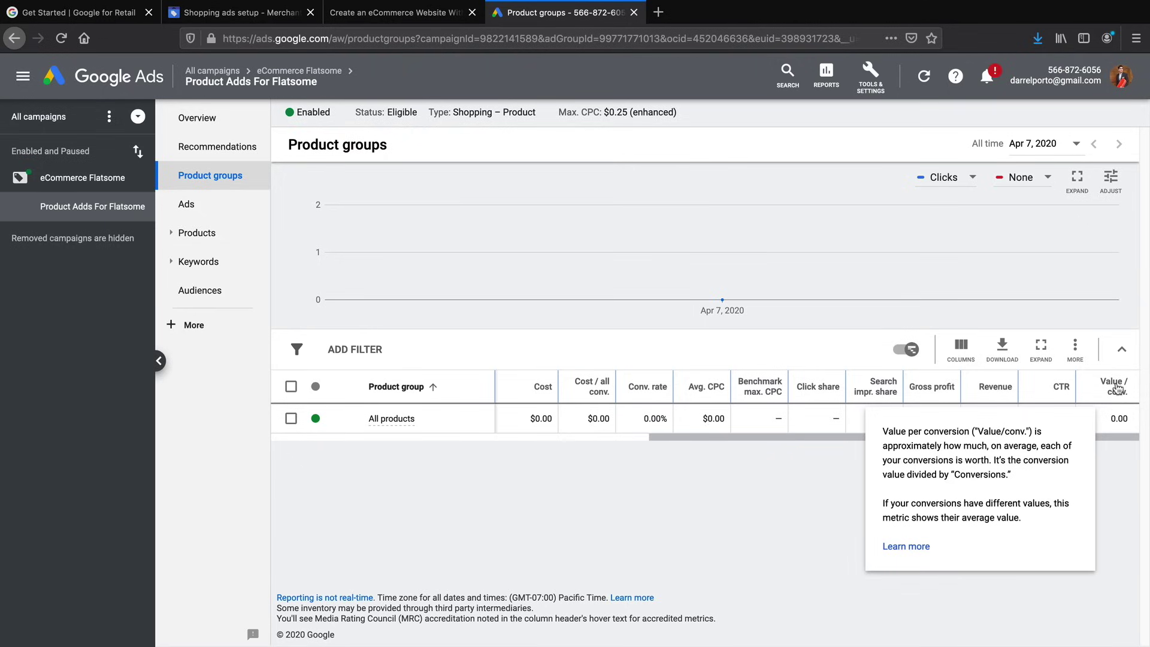
pyautogui.moveTo(783, 437); pyautogui.dragTo(636, 456)
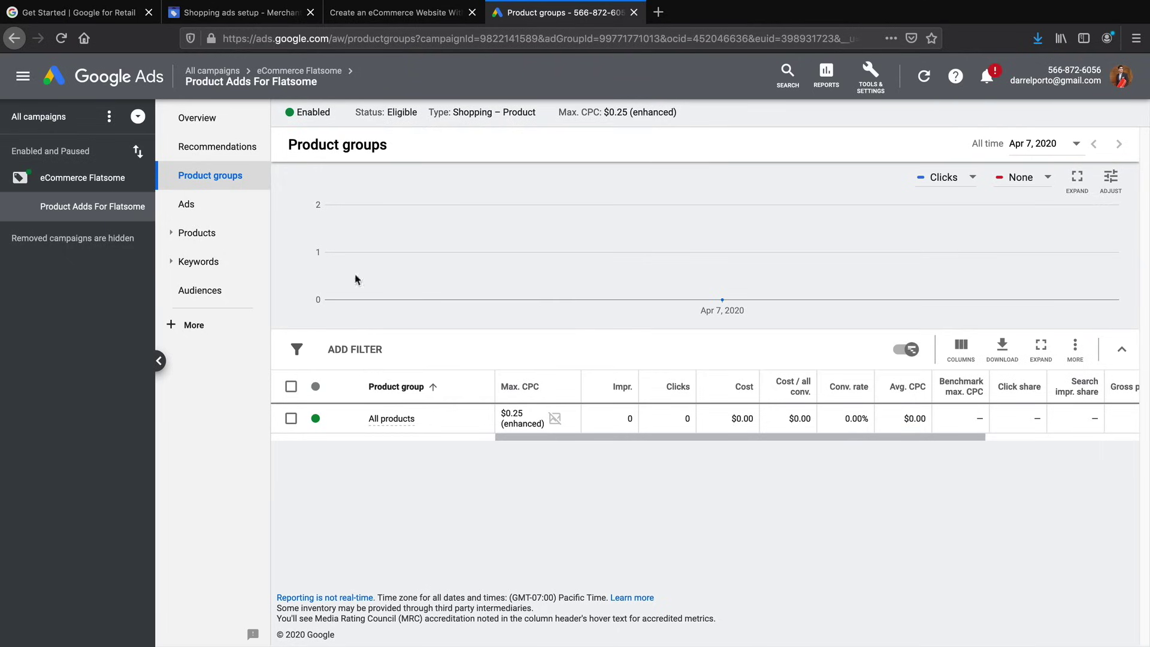
# - Open the ad group's overview, and switch to the Flatsome store website to look through its home page
pyautogui.click(223, 117)
pyautogui.click(395, 12)
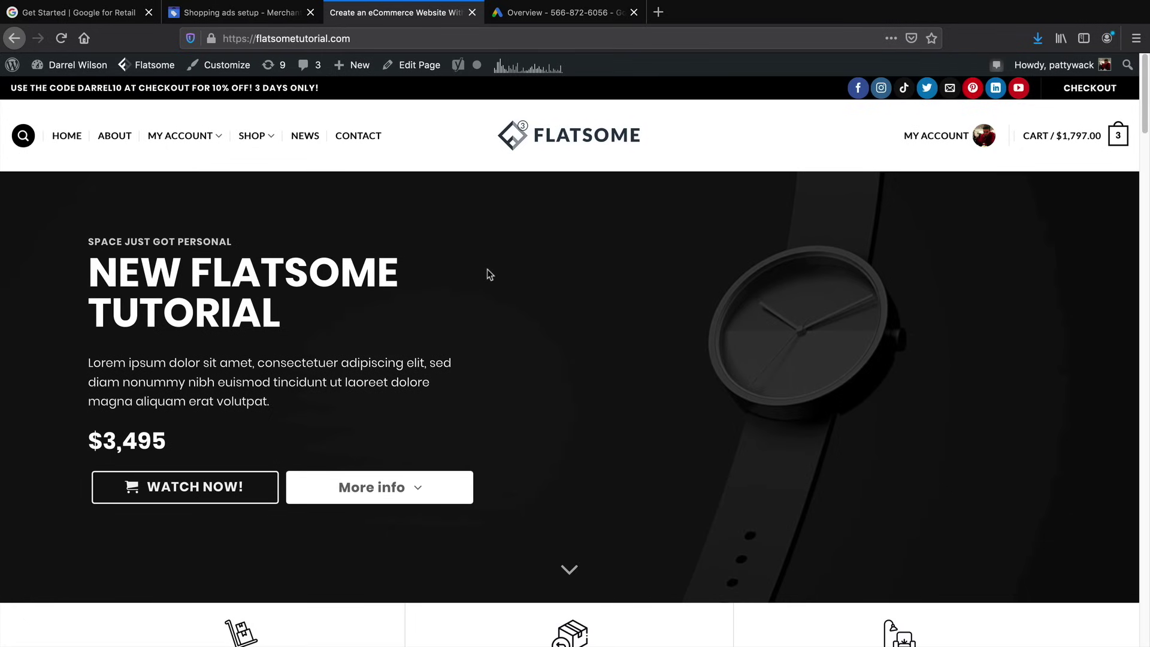
pyautogui.scroll(-5, 449, 332)
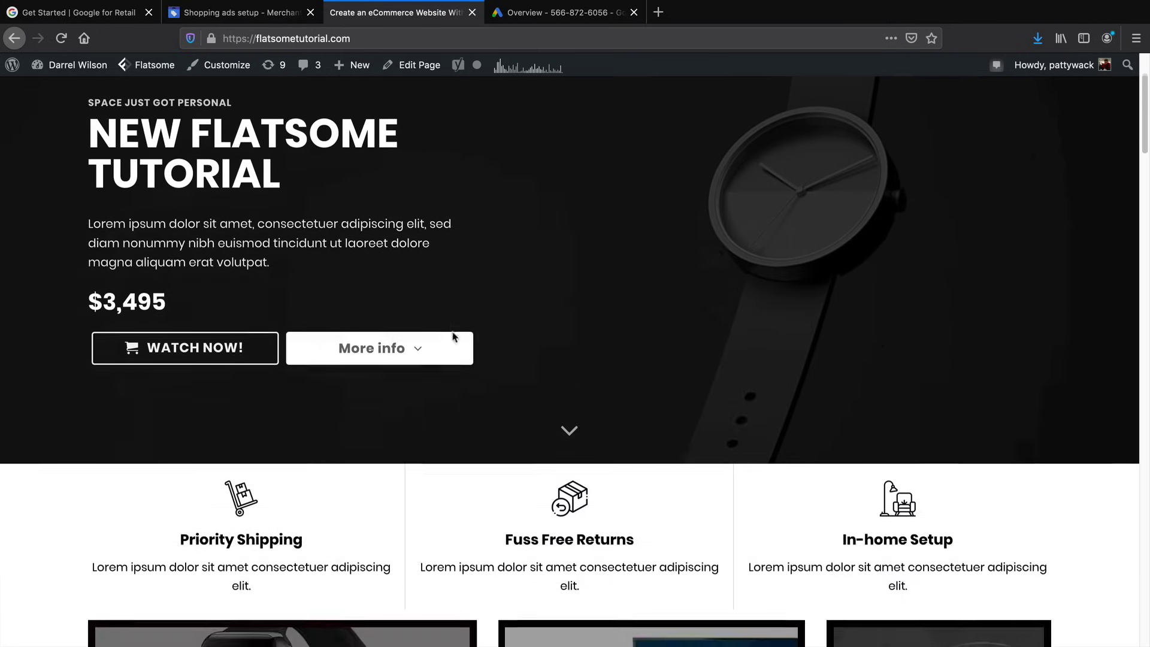
# - Look through the store's home page, including the e-Phonez quick view with its product images and the newsletter and deals sections
pyautogui.scroll(-5, 458, 334)
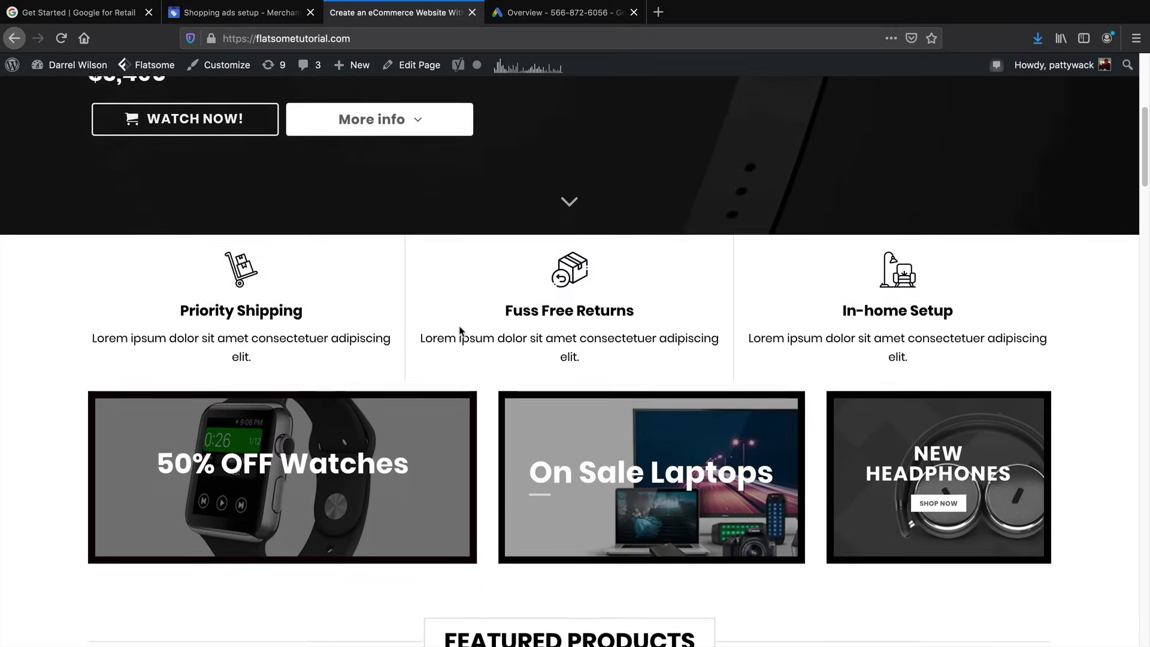
pyautogui.scroll(-6, 462, 328)
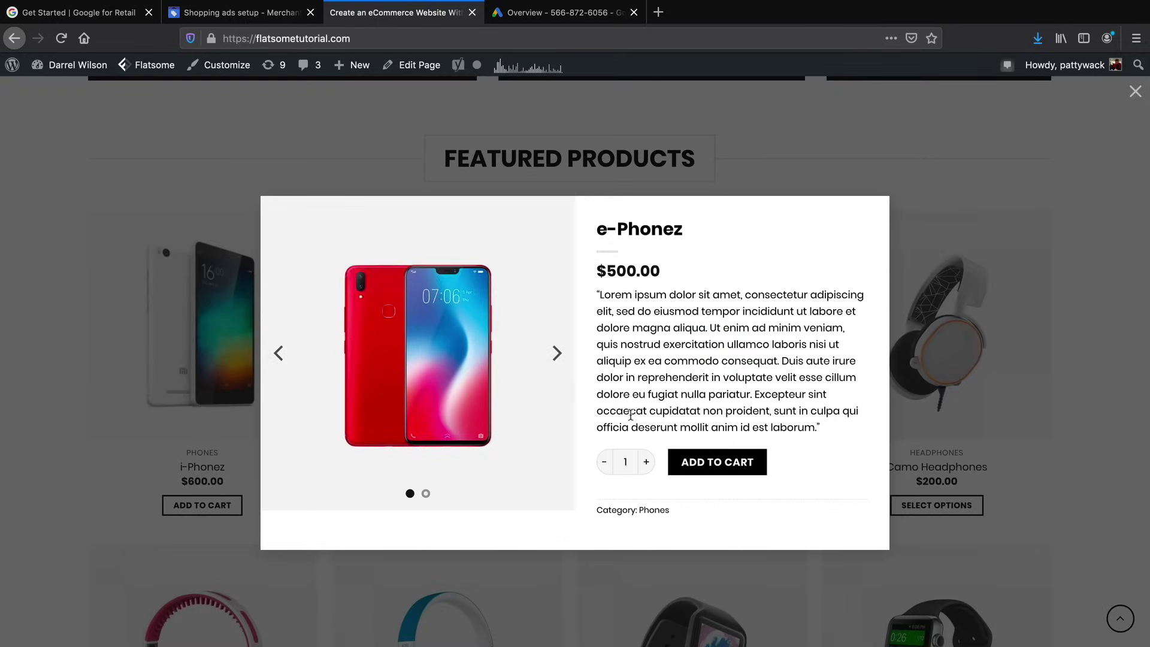
pyautogui.click(557, 353)
pyautogui.click(557, 355)
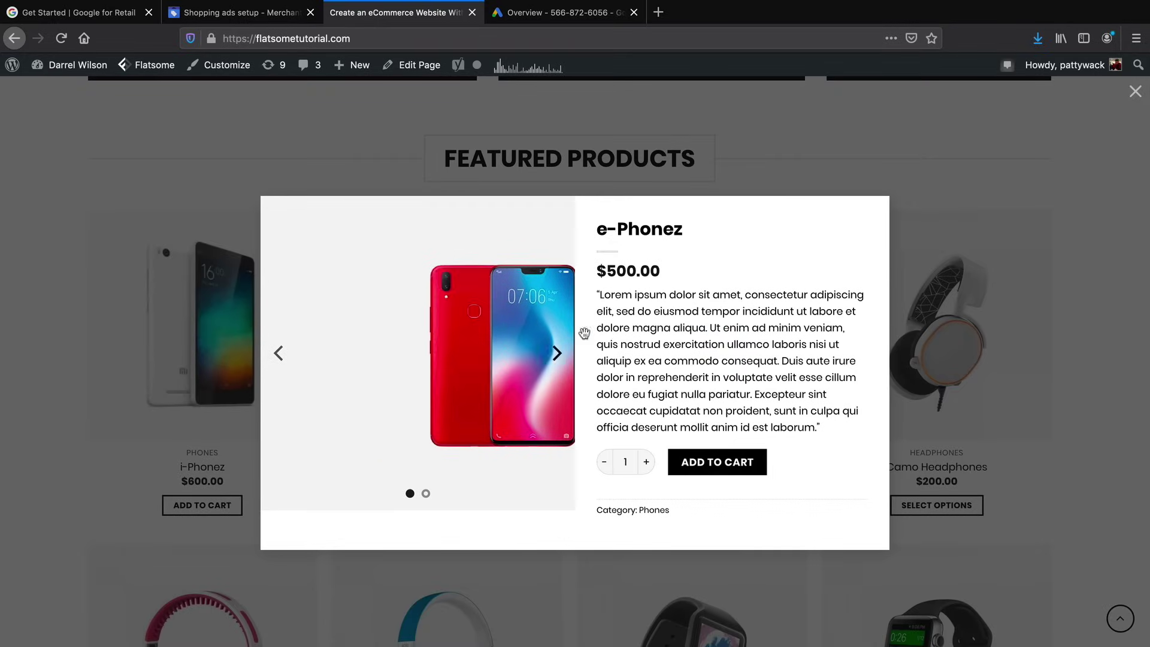
pyautogui.click(984, 234)
pyautogui.scroll(-6, 1038, 366)
pyautogui.scroll(-10, 1037, 366)
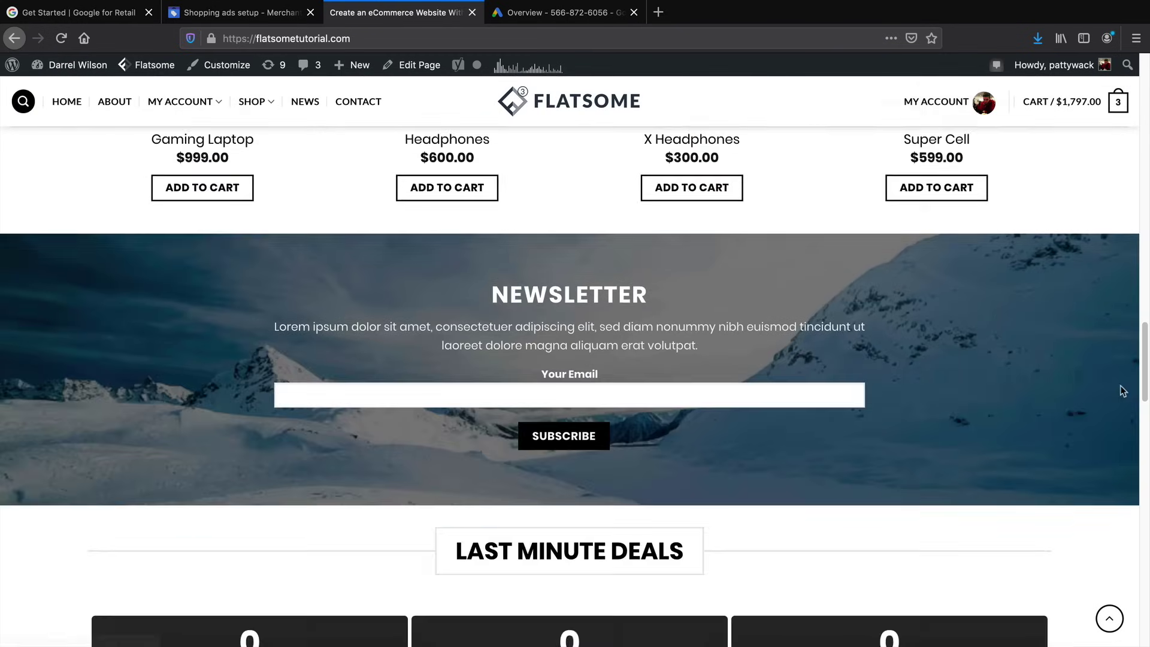
pyautogui.scroll(1, 1132, 399)
pyautogui.moveTo(1143, 409); pyautogui.dragTo(1143, 126)
# - Open the store's shop page, look through its products, cart preview and footer, and return to the home page
pyautogui.click(250, 138)
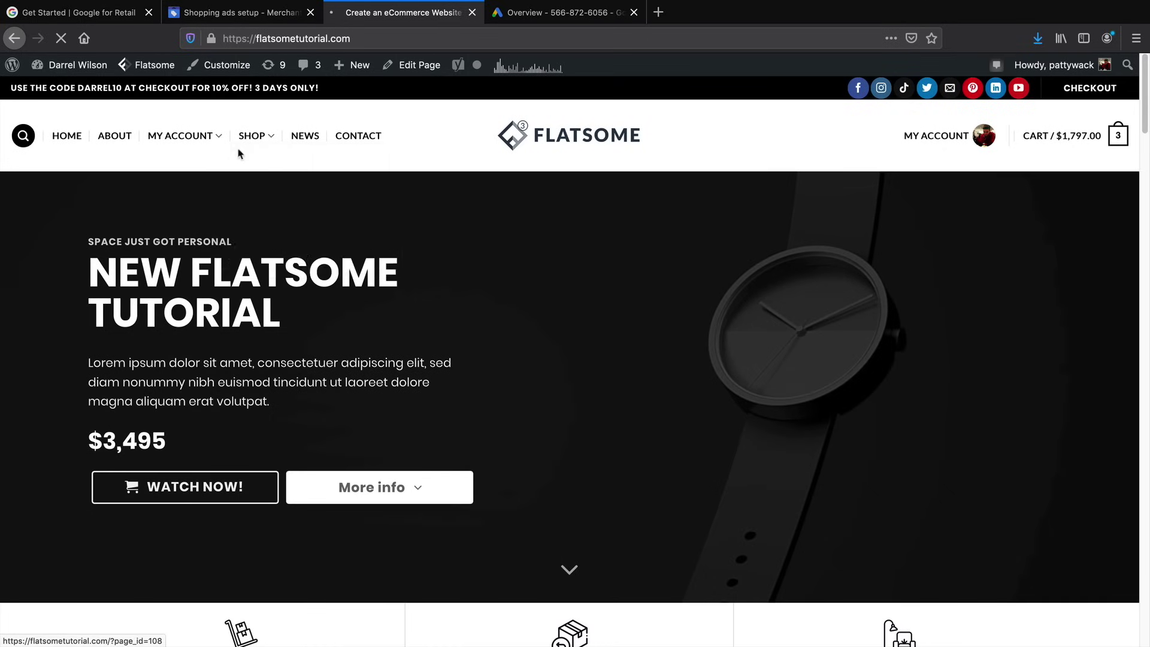
pyautogui.scroll(-3, 995, 336)
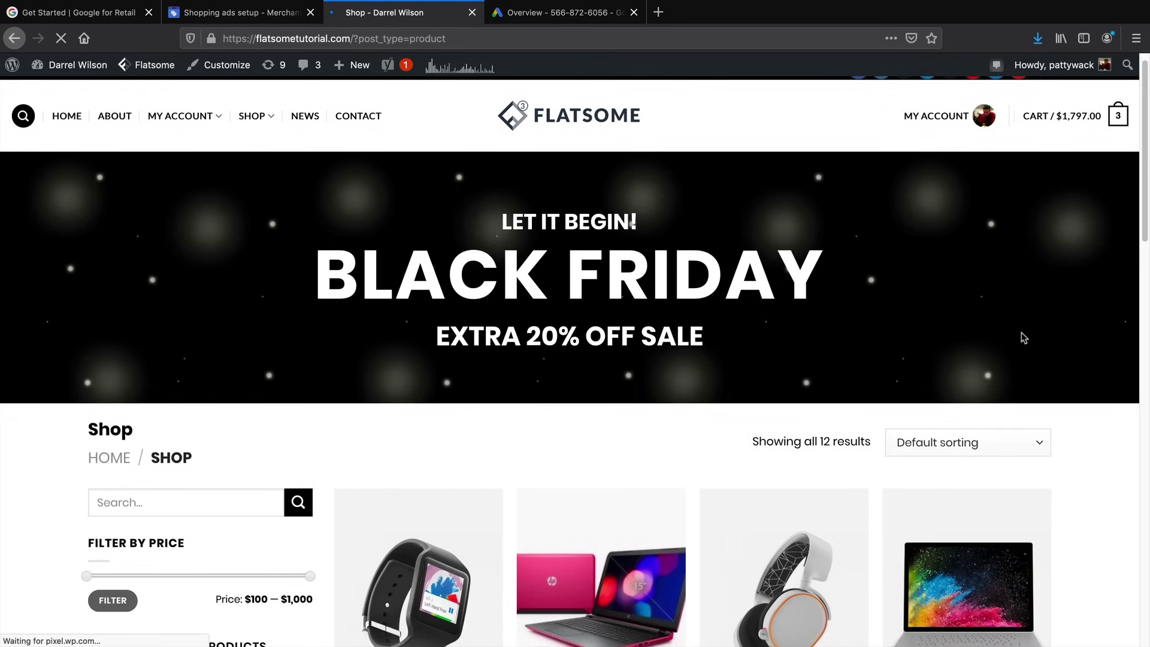
pyautogui.scroll(-3, 1025, 337)
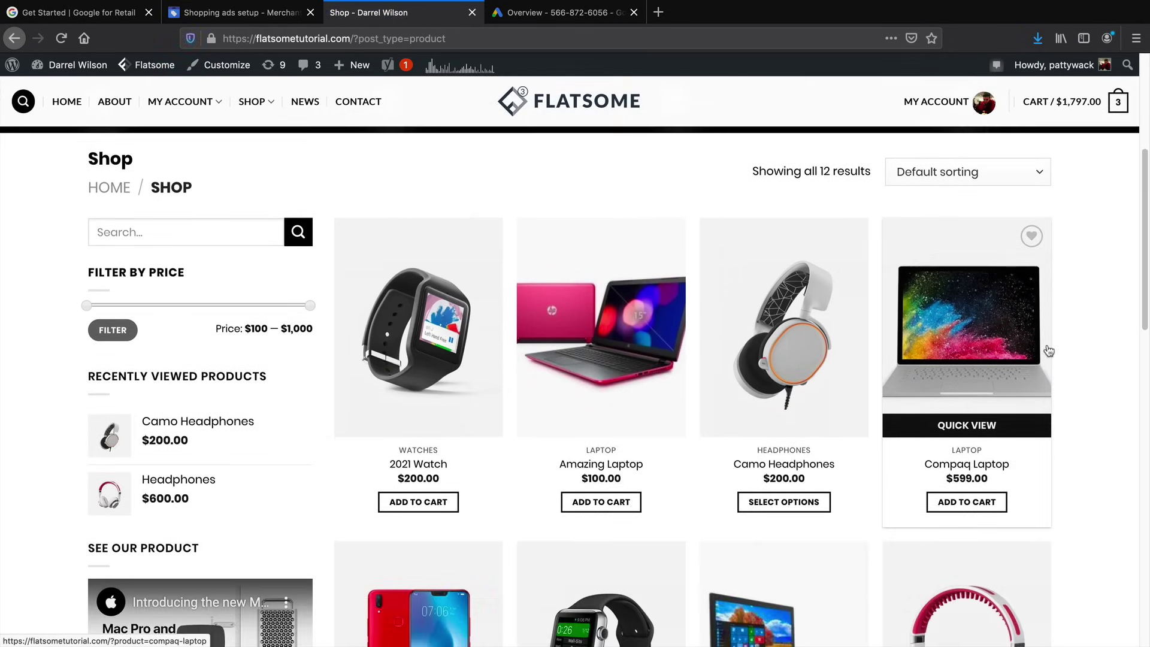
pyautogui.scroll(-3, 1064, 354)
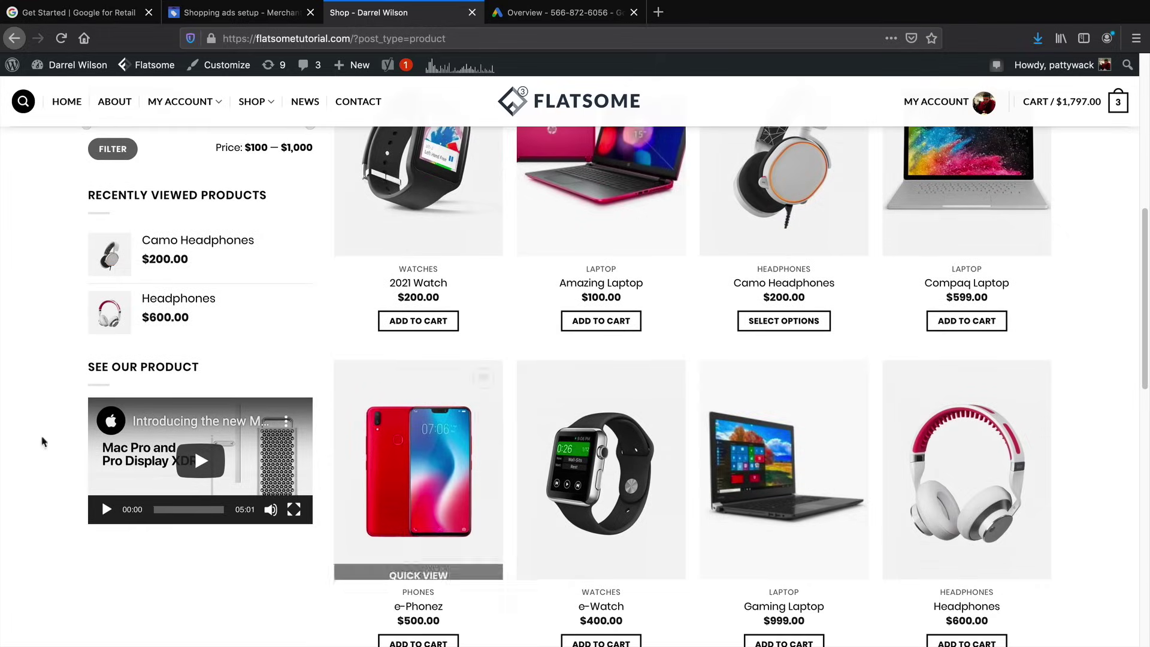
pyautogui.scroll(-12, 245, 433)
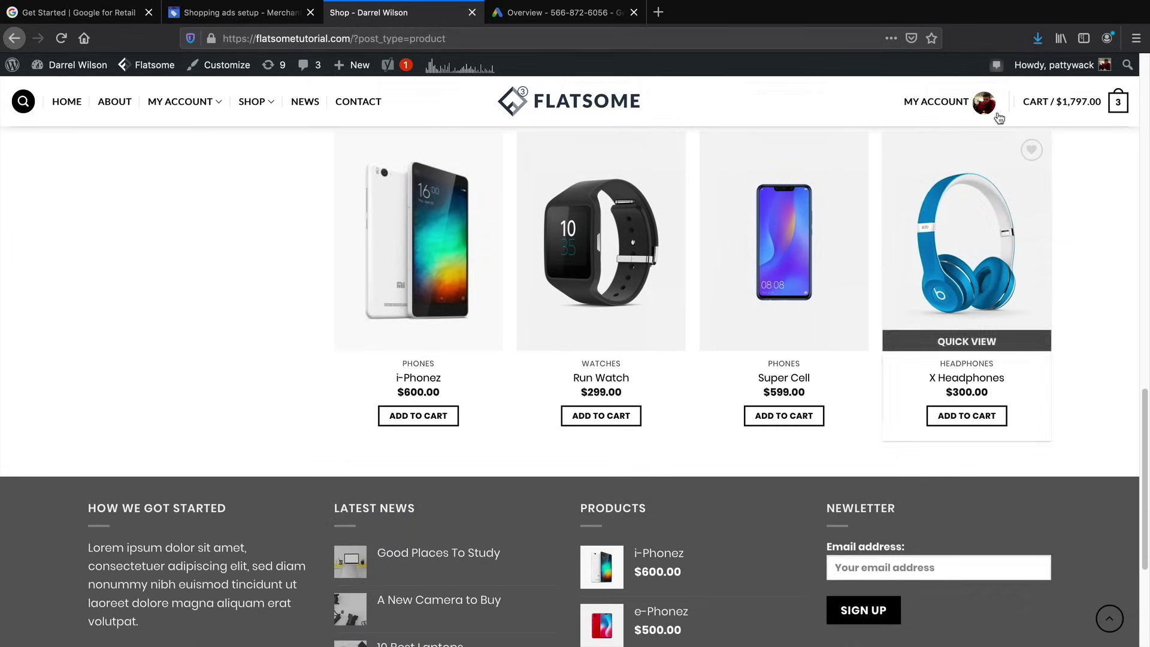
pyautogui.moveTo(1044, 112)
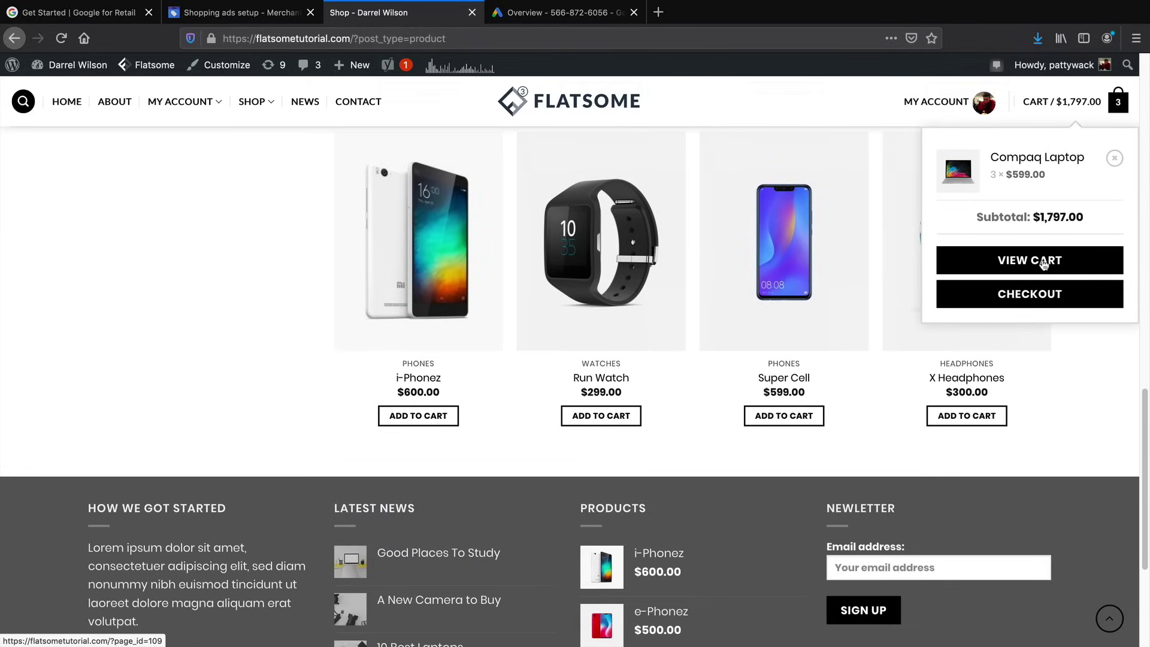
pyautogui.scroll(-2, 422, 499)
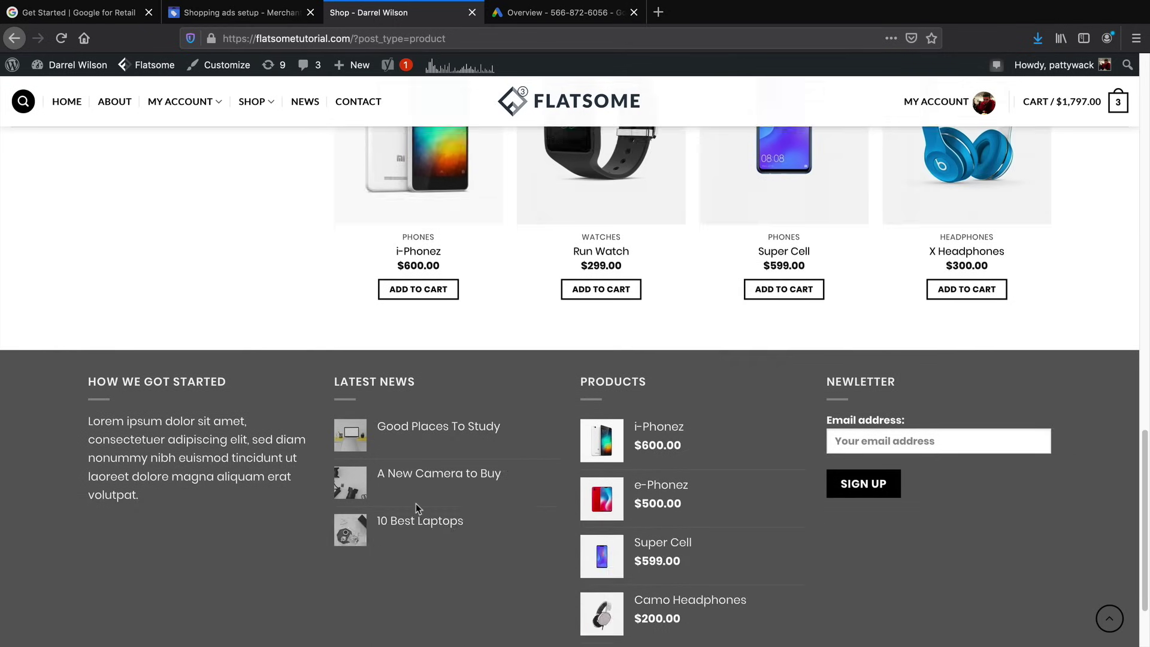
pyautogui.scroll(15, 249, 476)
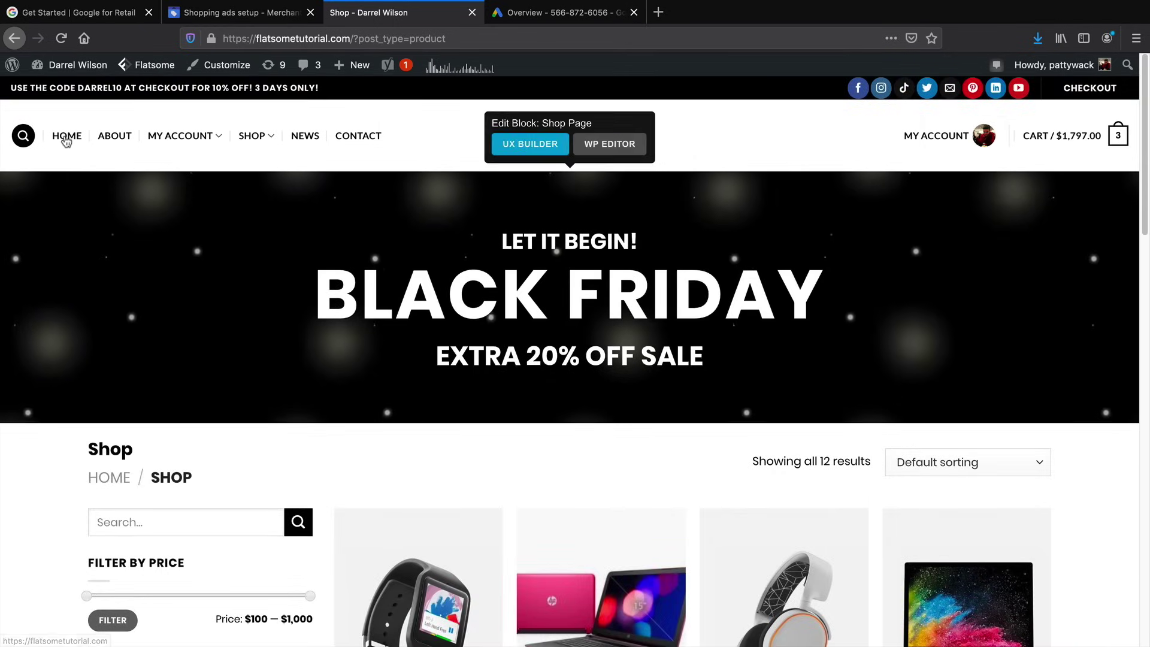
pyautogui.click(67, 136)
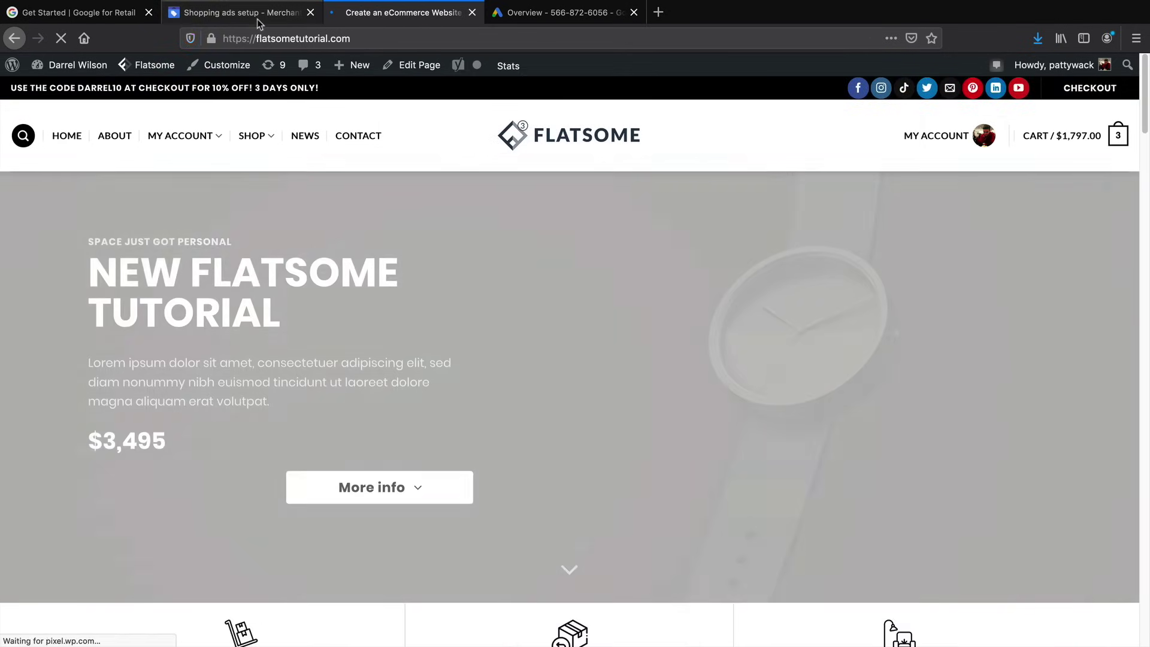